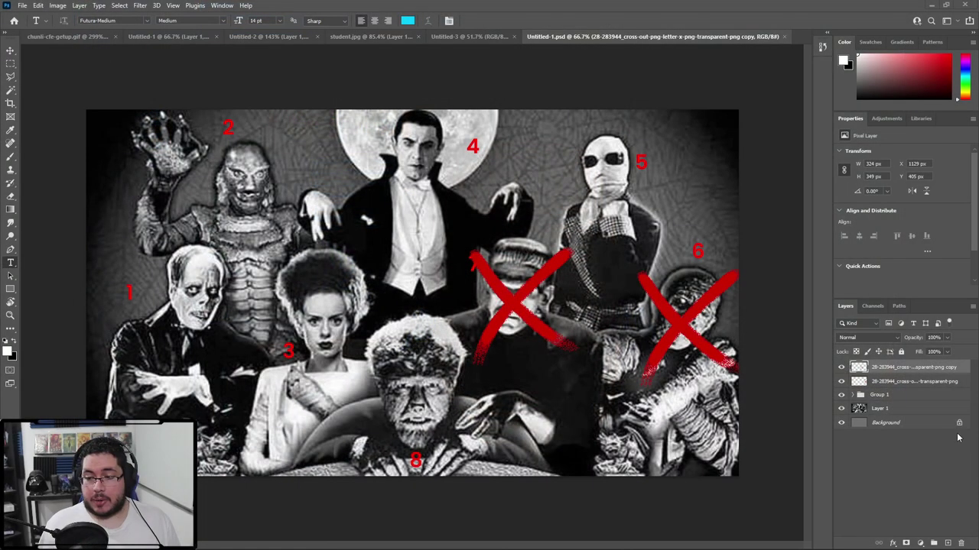
# Switch to Google Drive in Chrome and view the image Mummia_02.JPG from the StudentSubmissions folder.
pyautogui.hotkey('alt', 'Tab')
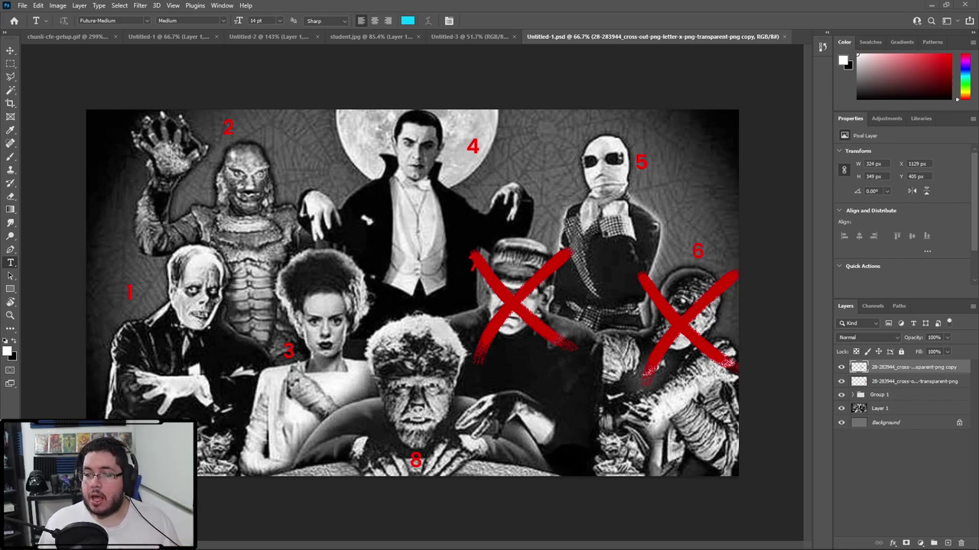
pyautogui.moveTo(978, 98); pyautogui.dragTo(521, 71)
pyautogui.click(808, 64)
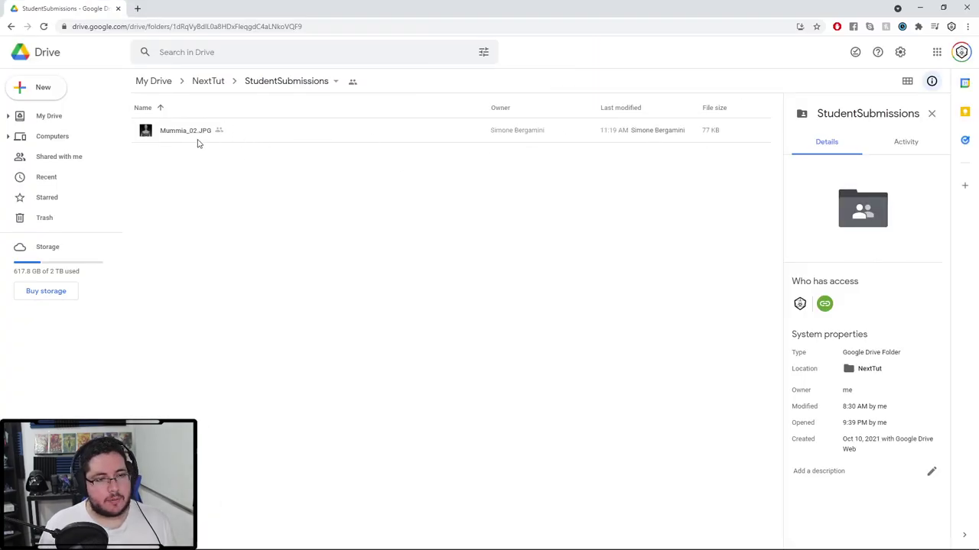
pyautogui.doubleClick(184, 132)
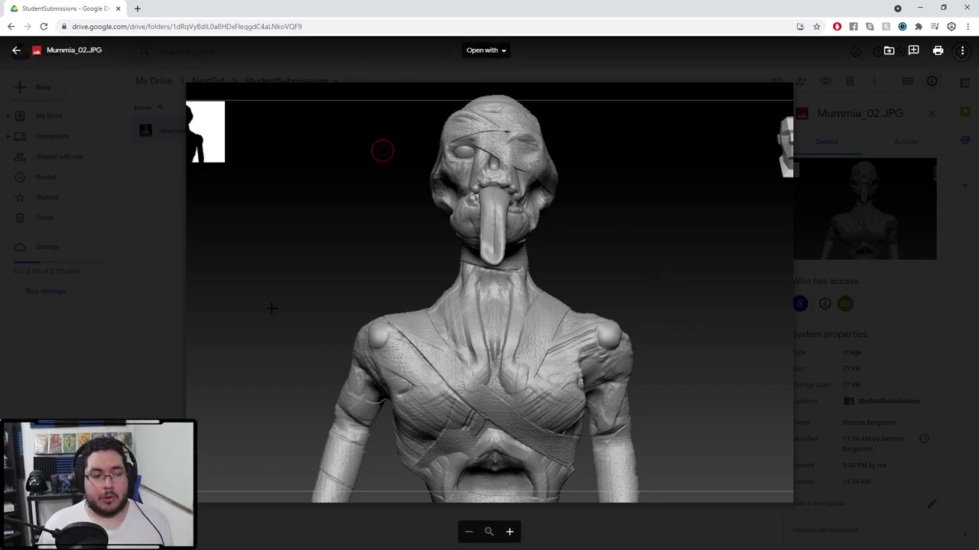
pyautogui.click(158, 388)
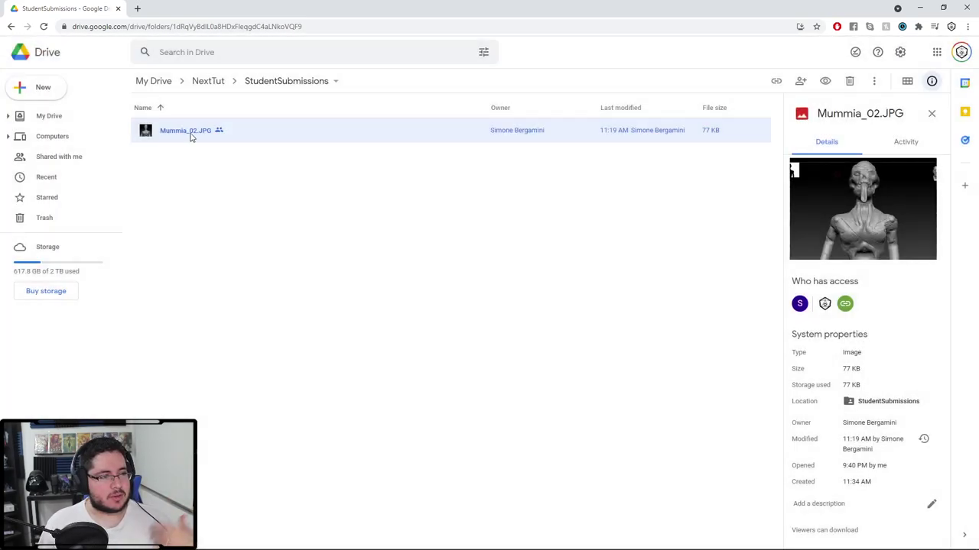
pyautogui.doubleClick(191, 131)
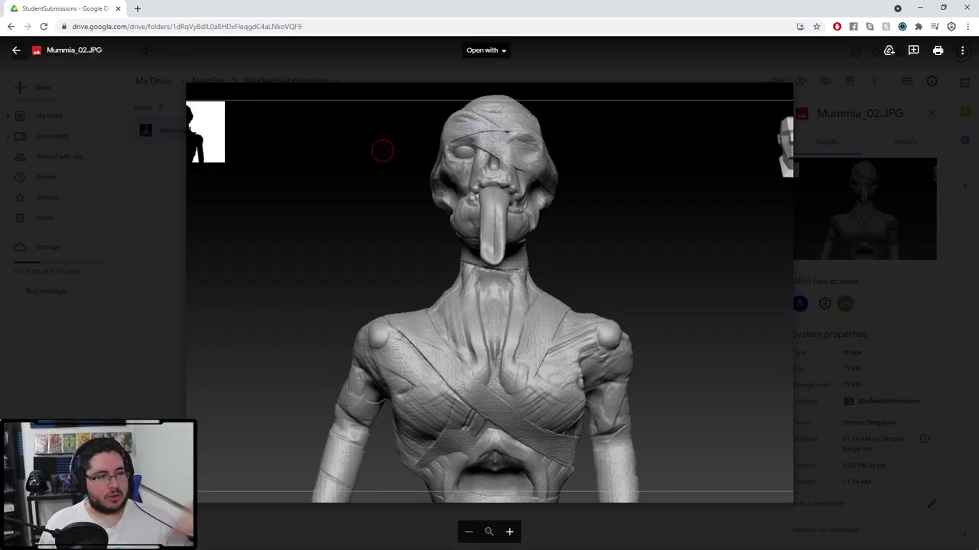
pyautogui.click(97, 375)
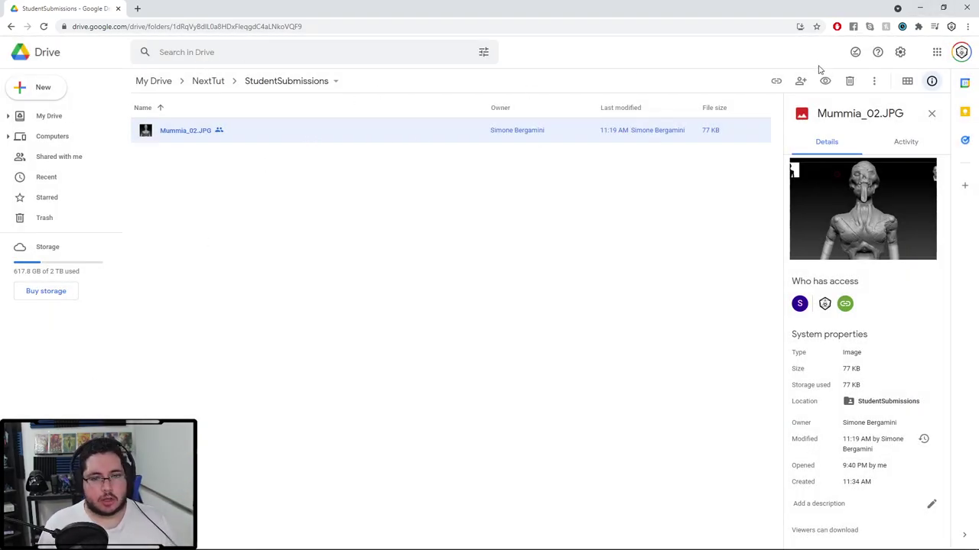
pyautogui.click(922, 8)
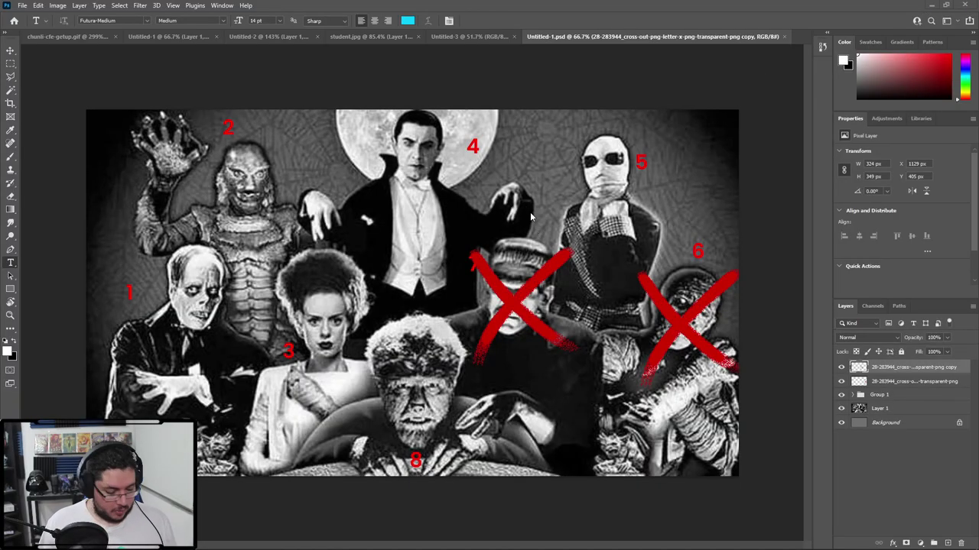
# Open a new Google Chrome window and search for "roll d8" to roll an eight-sided die.
pyautogui.press('super')
pyautogui.write('chro')
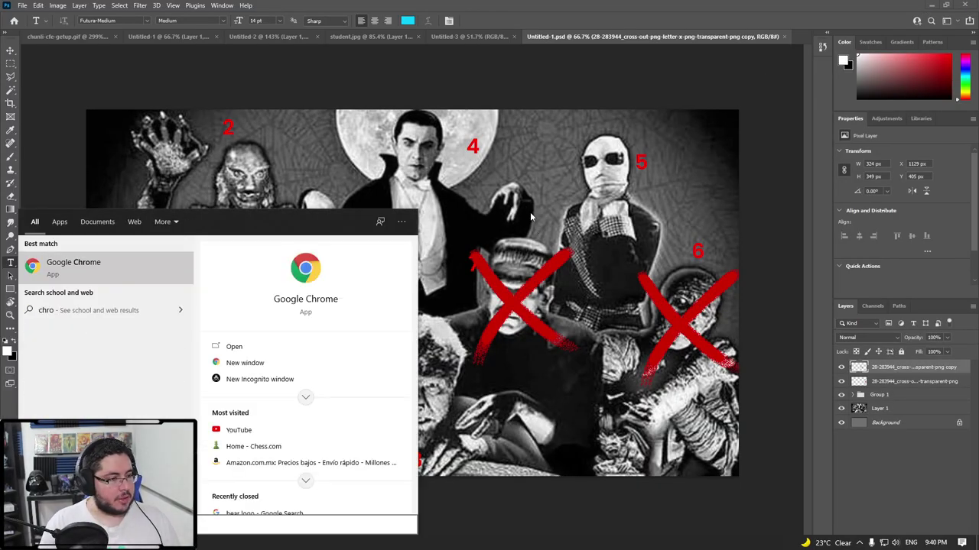
pyautogui.press('Return')
pyautogui.moveTo(502, 85); pyautogui.dragTo(381, 156)
pyautogui.click(664, 144)
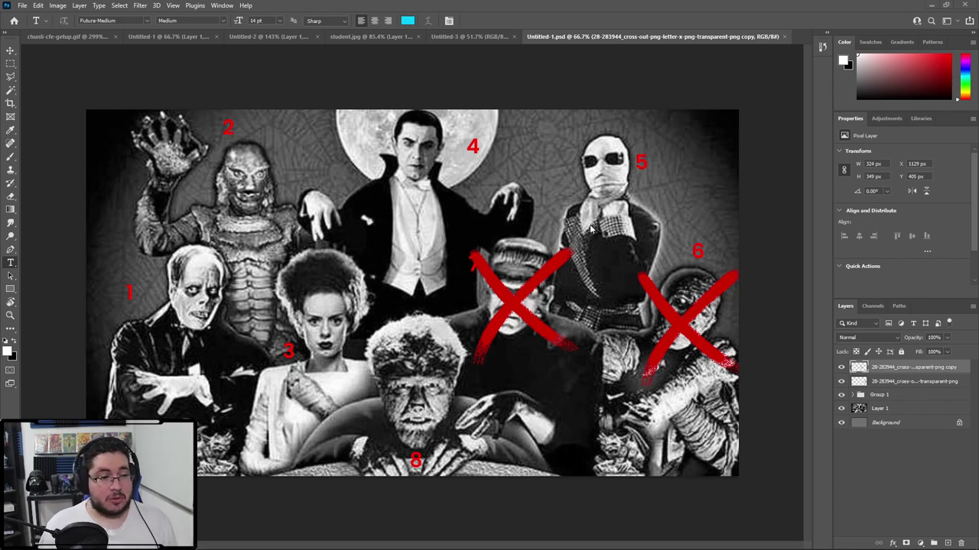
pyautogui.hotkey('alt', 'Tab')
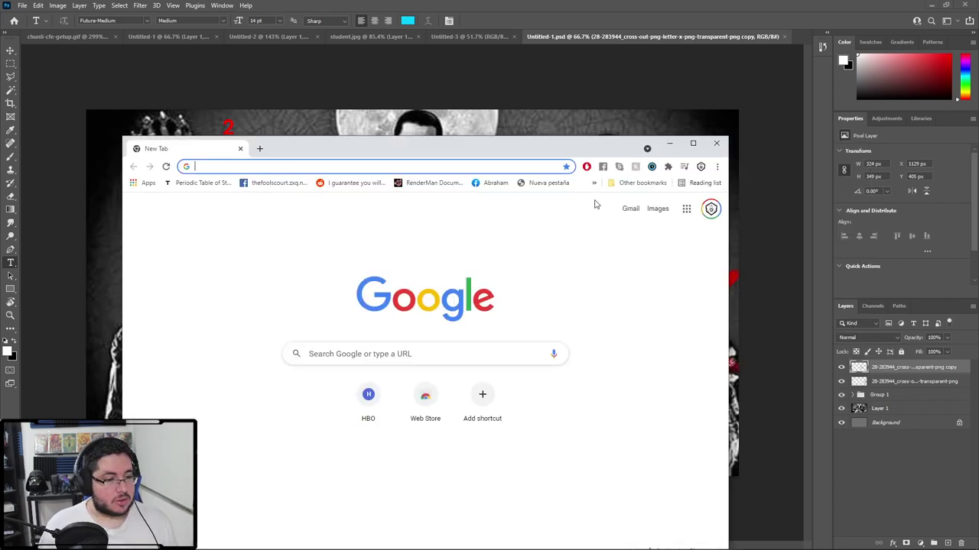
pyautogui.moveTo(464, 153); pyautogui.dragTo(518, 78)
pyautogui.click(500, 92)
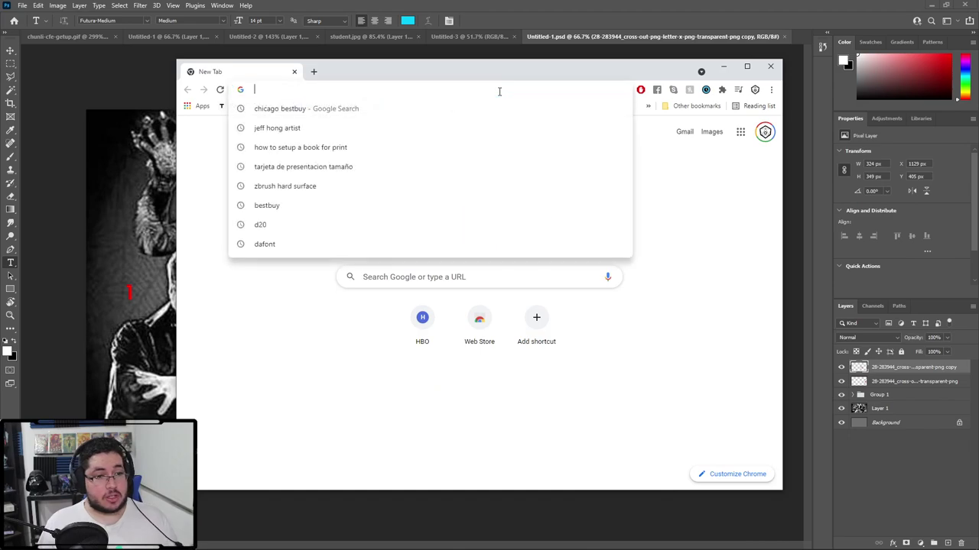
pyautogui.write('roll d8')
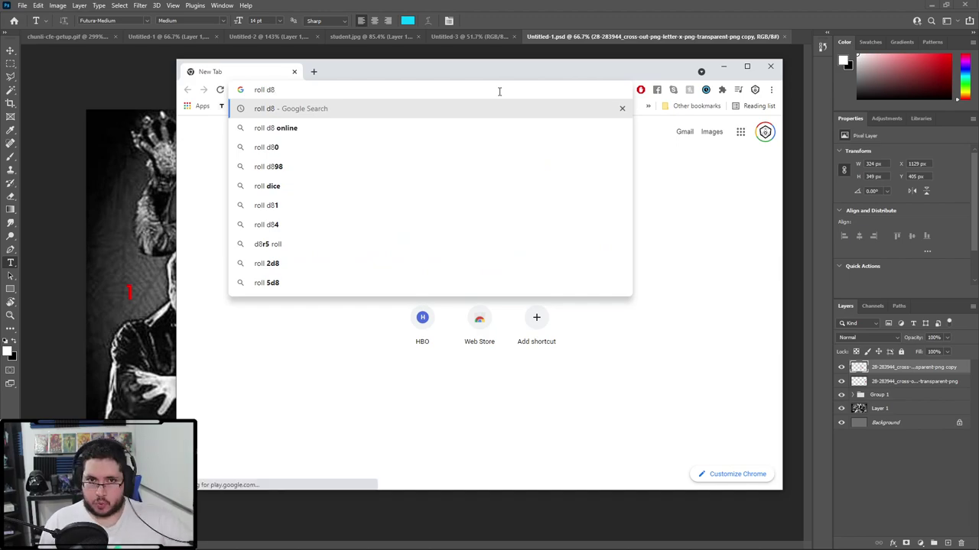
pyautogui.press('Return')
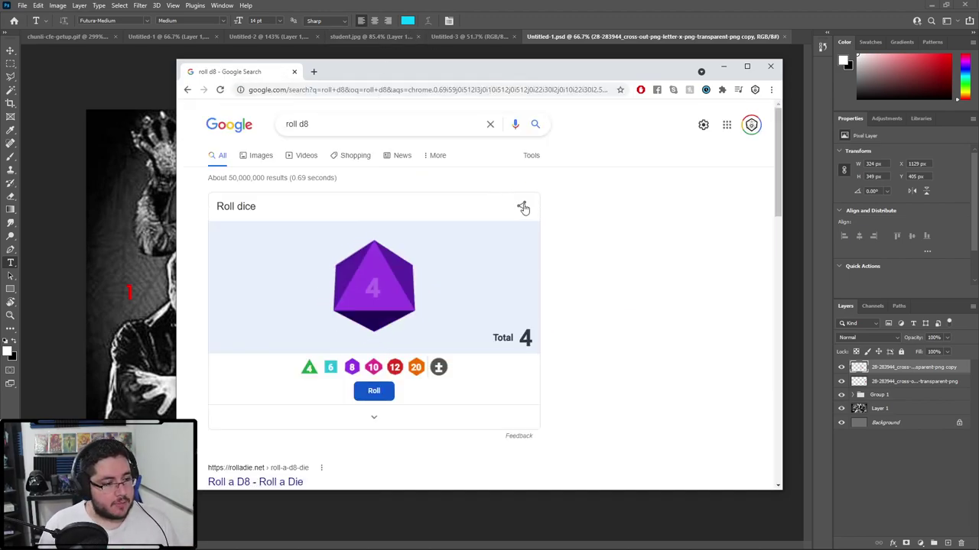
pyautogui.click(723, 66)
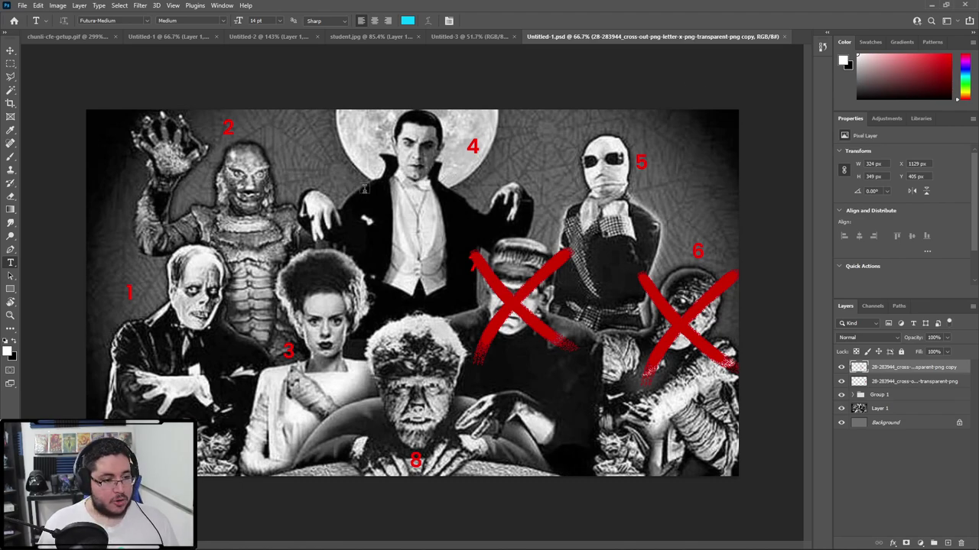
# Switch to ZBrush and pull the sphere's top up and forward into a rough head, using the Move brush at a draw size of about 492.
pyautogui.press('d')
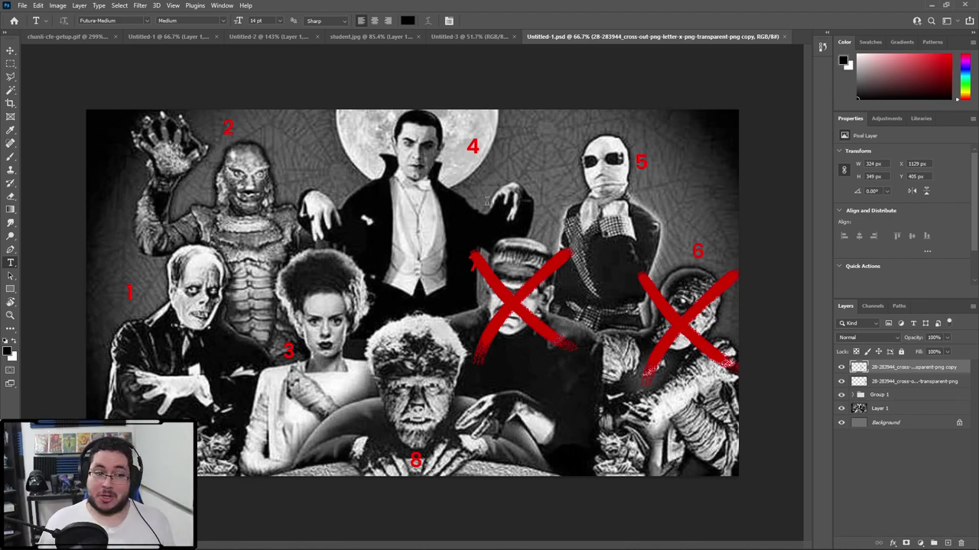
pyautogui.hotkey('alt', 'Tab')
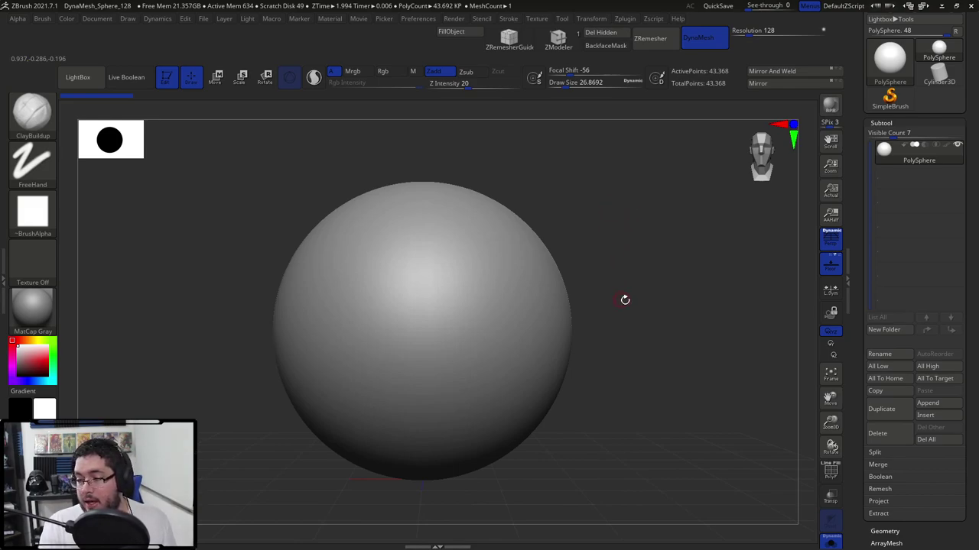
pyautogui.moveTo(625, 300)
pyautogui.keyDown('ctrl'); pyautogui.mouseDown(button='right')
pyautogui.moveTo(617, 265)
pyautogui.moveTo(643, 270)
pyautogui.mouseUp(button='right'); pyautogui.keyUp('ctrl')
pyautogui.press('b')
pyautogui.press('m')
pyautogui.press('v')
pyautogui.press('space')
pyautogui.moveTo(608, 239); pyautogui.dragTo(651, 239)
pyautogui.moveTo(448, 236)
pyautogui.mouseDown()
pyautogui.moveTo(447, 147)
pyautogui.moveTo(490, 164)
pyautogui.mouseUp()
pyautogui.moveTo(585, 230)
pyautogui.mouseDown(button='right')
pyautogui.moveTo(541, 245)
pyautogui.moveTo(599, 188)
pyautogui.mouseUp(button='right')
pyautogui.press('space')
pyautogui.moveTo(573, 187); pyautogui.dragTo(581, 186)
pyautogui.moveTo(474, 211)
pyautogui.mouseDown()
pyautogui.moveTo(426, 207)
pyautogui.moveTo(438, 188)
pyautogui.moveTo(422, 202)
pyautogui.mouseUp()
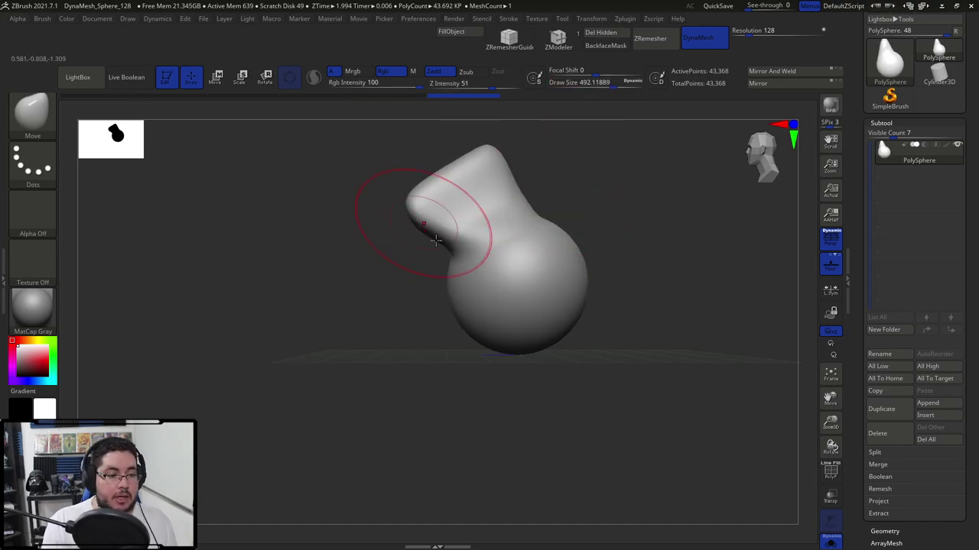
# Pull the lower mass back and down into a curved neck and body with the Move brush at a draw size of about 743.
pyautogui.press('space')
pyautogui.moveTo(399, 279); pyautogui.dragTo(414, 278)
pyautogui.moveTo(465, 323); pyautogui.dragTo(529, 267)
pyautogui.moveTo(544, 234); pyautogui.dragTo(567, 208)
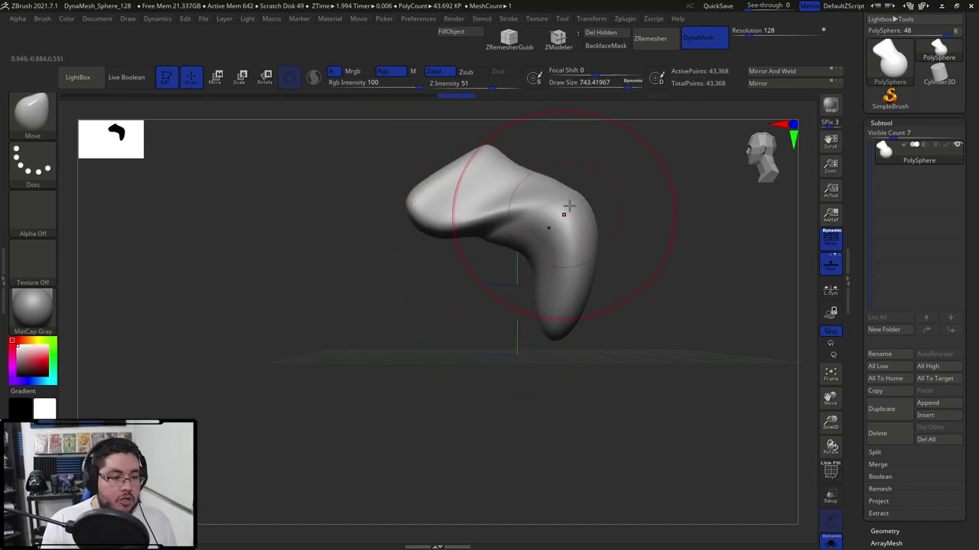
pyautogui.moveTo(563, 249); pyautogui.dragTo(599, 260)
pyautogui.moveTo(604, 285); pyautogui.dragTo(527, 299, button='right')
pyautogui.moveTo(552, 214); pyautogui.dragTo(530, 234)
pyautogui.moveTo(474, 283); pyautogui.dragTo(501, 286, button='right')
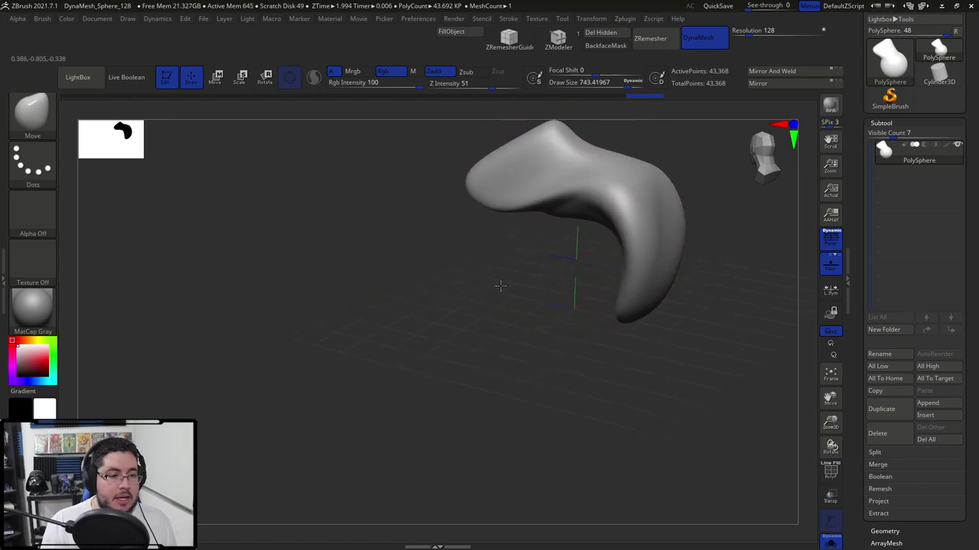
# Reshape the head and its junction with the body using the Move brush, reducing the draw size to about 422.
pyautogui.moveTo(500, 286); pyautogui.dragTo(609, 225)
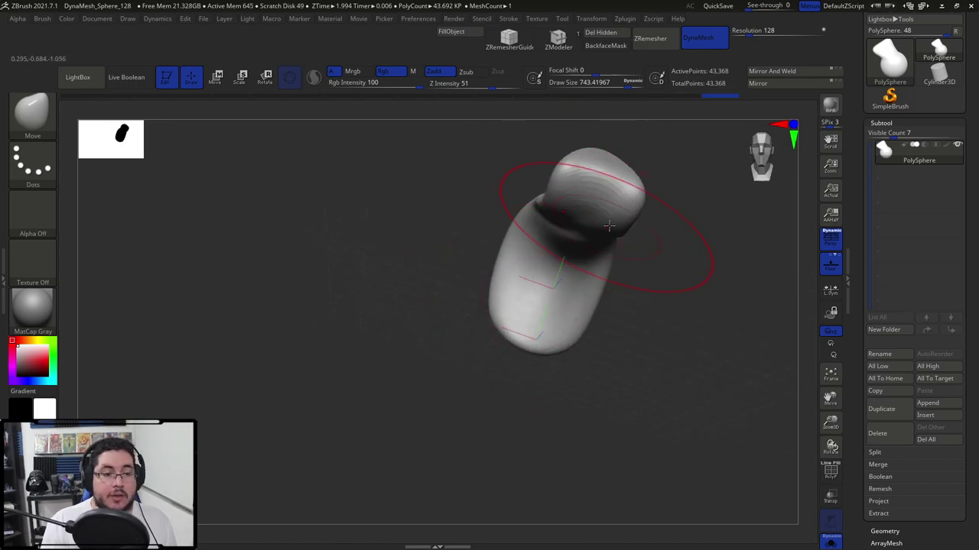
pyautogui.moveTo(550, 190); pyautogui.dragTo(570, 199)
pyautogui.moveTo(525, 177); pyautogui.dragTo(459, 247)
pyautogui.press('space')
pyautogui.moveTo(563, 180)
pyautogui.mouseDown()
pyautogui.moveTo(552, 181)
pyautogui.moveTo(573, 199)
pyautogui.mouseUp()
pyautogui.press('space')
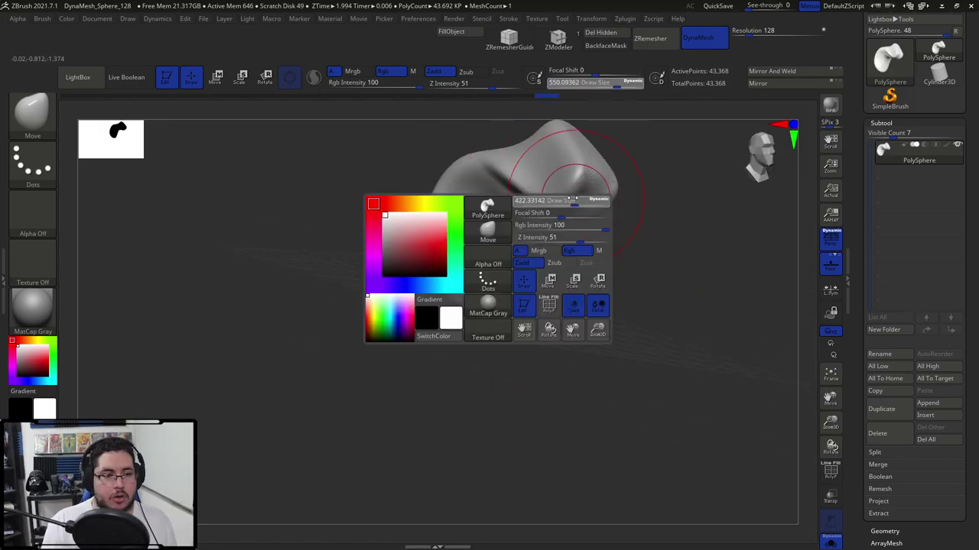
pyautogui.moveTo(567, 246); pyautogui.dragTo(587, 269, button='right')
# Build up the jaw area and underside of the head with ClayBuildup strokes, starting at a draw size of about 212.
pyautogui.press('b')
pyautogui.press('c')
pyautogui.press('b')
pyautogui.press('space')
pyautogui.moveTo(508, 170)
pyautogui.mouseDown()
pyautogui.moveTo(490, 162)
pyautogui.moveTo(535, 170)
pyautogui.mouseUp()
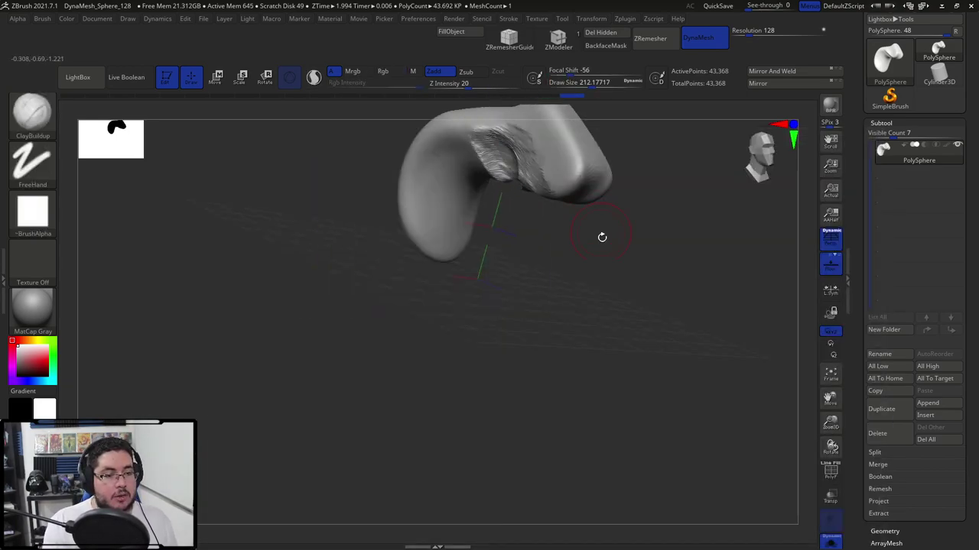
pyautogui.moveTo(602, 237)
pyautogui.mouseDown()
pyautogui.moveTo(489, 283)
pyautogui.moveTo(490, 332)
pyautogui.mouseUp()
pyautogui.moveTo(478, 309)
pyautogui.mouseDown()
pyautogui.moveTo(457, 319)
pyautogui.moveTo(428, 386)
pyautogui.mouseUp()
pyautogui.moveTo(399, 233)
pyautogui.mouseDown()
pyautogui.moveTo(383, 271)
pyautogui.moveTo(384, 201)
pyautogui.moveTo(395, 209)
pyautogui.moveTo(386, 245)
pyautogui.moveTo(383, 232)
pyautogui.mouseUp()
pyautogui.moveTo(335, 234)
pyautogui.mouseDown()
pyautogui.moveTo(466, 221)
pyautogui.moveTo(364, 222)
pyautogui.mouseUp()
pyautogui.moveTo(480, 229)
pyautogui.mouseDown()
pyautogui.moveTo(505, 215)
pyautogui.moveTo(494, 232)
pyautogui.mouseUp()
# Pull a pair of long horns out of the sides of the head with the SnakeHook brush.
pyautogui.press('b')
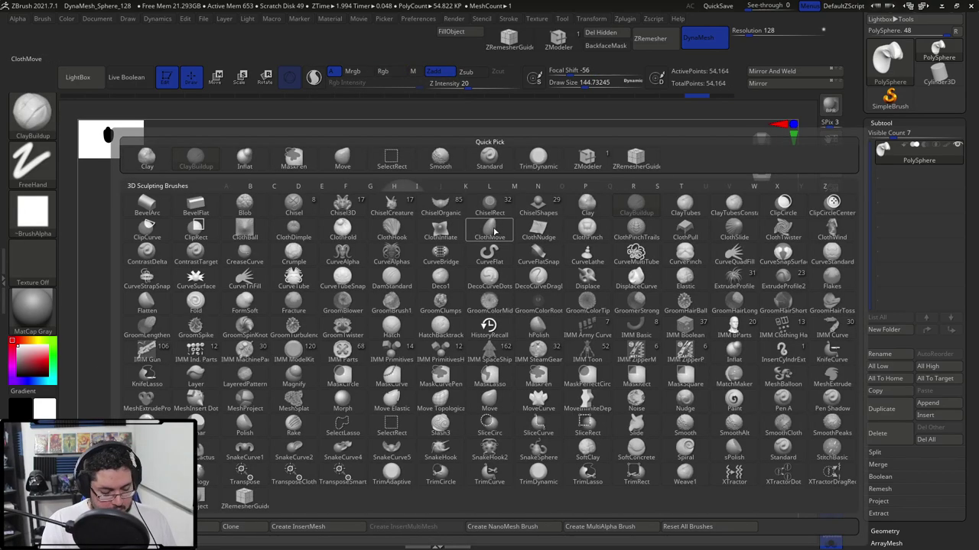
pyautogui.click(494, 232)
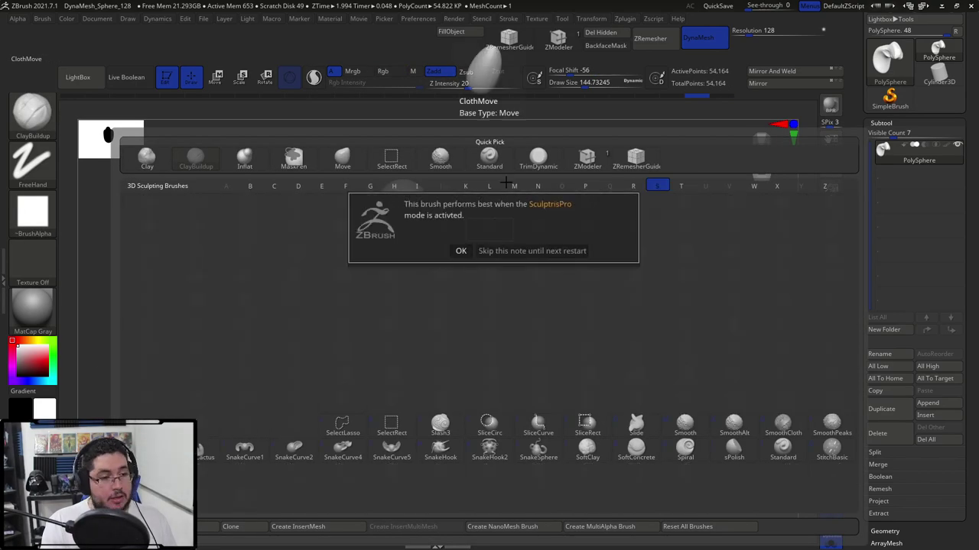
pyautogui.click(461, 250)
pyautogui.moveTo(512, 238); pyautogui.dragTo(492, 168)
pyautogui.press('space')
pyautogui.moveTo(428, 221)
pyautogui.mouseDown()
pyautogui.moveTo(493, 180)
pyautogui.moveTo(448, 219)
pyautogui.moveTo(477, 229)
pyautogui.moveTo(502, 184)
pyautogui.moveTo(484, 193)
pyautogui.moveTo(483, 218)
pyautogui.moveTo(477, 200)
pyautogui.moveTo(487, 208)
pyautogui.mouseUp()
# Sculpt the eye sockets and facial forms with ClayBuildup, starting at a draw size of about 46.
pyautogui.press('b')
pyautogui.press('c')
pyautogui.press('b')
pyautogui.press('space')
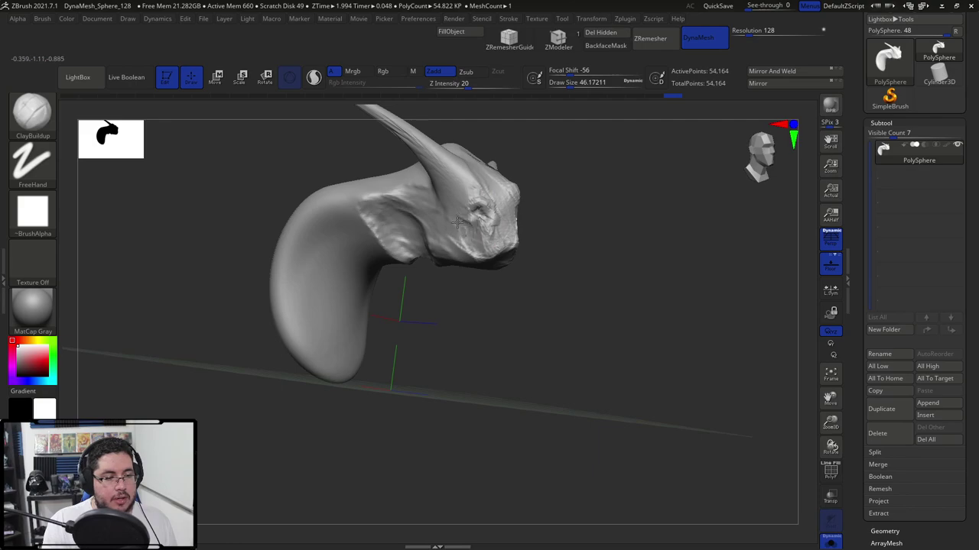
pyautogui.moveTo(479, 246)
pyautogui.mouseDown()
pyautogui.moveTo(491, 258)
pyautogui.moveTo(511, 241)
pyautogui.moveTo(477, 253)
pyautogui.mouseUp()
pyautogui.press('space')
pyautogui.press('space')
pyautogui.moveTo(501, 238)
pyautogui.mouseDown()
pyautogui.moveTo(515, 232)
pyautogui.moveTo(513, 207)
pyautogui.moveTo(526, 200)
pyautogui.mouseUp()
pyautogui.press('space')
pyautogui.moveTo(570, 196)
pyautogui.mouseDown()
pyautogui.moveTo(506, 184)
pyautogui.moveTo(555, 198)
pyautogui.moveTo(563, 184)
pyautogui.mouseUp()
pyautogui.press('space')
pyautogui.moveTo(532, 154); pyautogui.dragTo(542, 151)
pyautogui.moveTo(457, 175)
pyautogui.mouseDown()
pyautogui.moveTo(612, 168)
pyautogui.moveTo(605, 221)
pyautogui.moveTo(579, 228)
pyautogui.mouseUp()
# Add rounded shoulder masses and build up the chest with ClayBuildup at a draw size of about 234.
pyautogui.press('space')
pyautogui.moveTo(579, 229); pyautogui.dragTo(590, 229)
pyautogui.moveTo(393, 266); pyautogui.dragTo(393, 277)
pyautogui.moveTo(344, 286); pyautogui.dragTo(249, 279)
pyautogui.moveTo(489, 277)
pyautogui.mouseDown()
pyautogui.moveTo(506, 250)
pyautogui.moveTo(493, 264)
pyautogui.mouseUp()
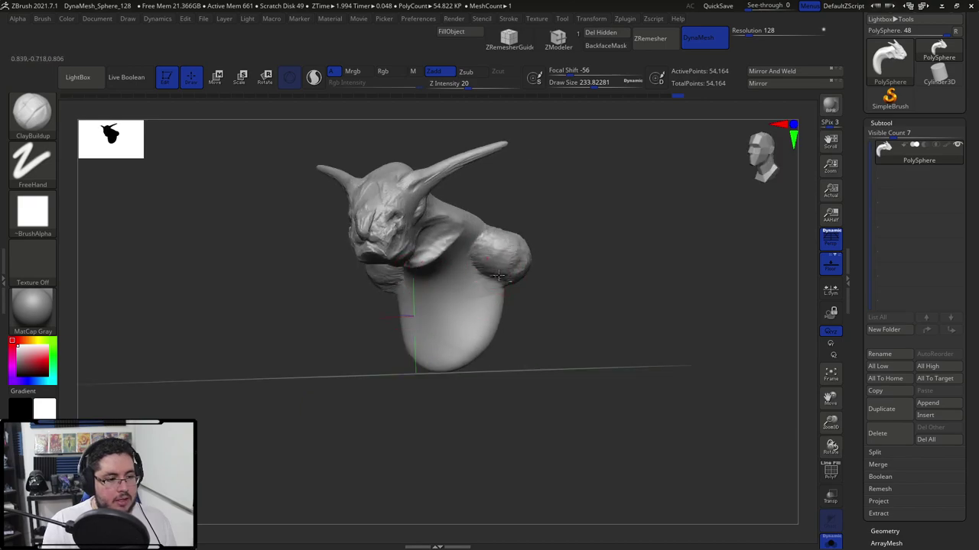
pyautogui.moveTo(562, 291); pyautogui.dragTo(661, 283)
pyautogui.moveTo(398, 266)
pyautogui.mouseDown()
pyautogui.moveTo(458, 292)
pyautogui.moveTo(406, 284)
pyautogui.moveTo(405, 268)
pyautogui.moveTo(443, 297)
pyautogui.moveTo(446, 269)
pyautogui.mouseUp()
pyautogui.moveTo(381, 283)
pyautogui.mouseDown()
pyautogui.moveTo(474, 302)
pyautogui.moveTo(428, 291)
pyautogui.moveTo(482, 264)
pyautogui.moveTo(423, 298)
pyautogui.moveTo(391, 300)
pyautogui.moveTo(382, 269)
pyautogui.moveTo(453, 313)
pyautogui.mouseUp()
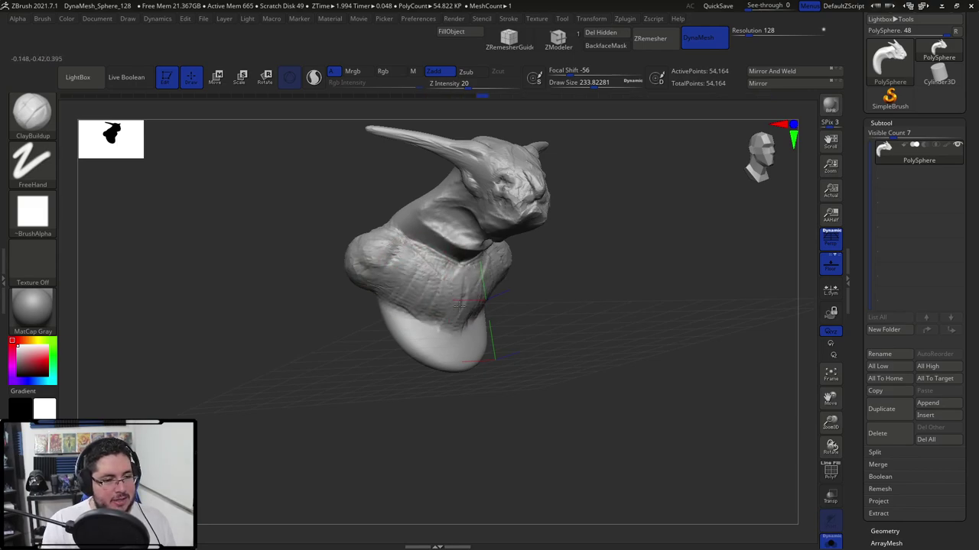
# Sculpt muscle forms along the throat and neck with ClayBuildup at a draw size of about 163.
pyautogui.moveTo(612, 172); pyautogui.dragTo(470, 192)
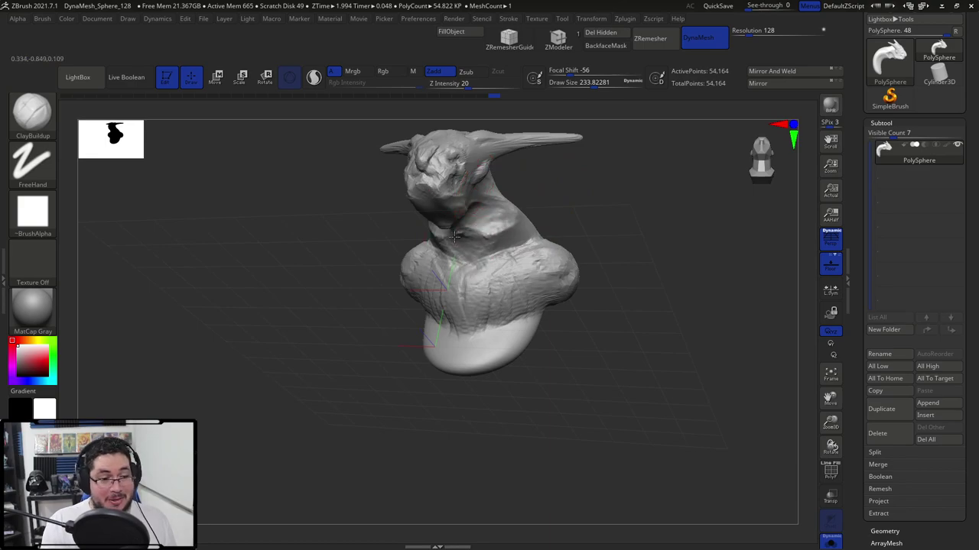
pyautogui.moveTo(481, 239)
pyautogui.mouseDown()
pyautogui.moveTo(469, 207)
pyautogui.moveTo(420, 208)
pyautogui.moveTo(450, 208)
pyautogui.moveTo(439, 200)
pyautogui.moveTo(458, 225)
pyautogui.moveTo(478, 223)
pyautogui.mouseUp()
pyautogui.moveTo(480, 243); pyautogui.dragTo(441, 229, button='right')
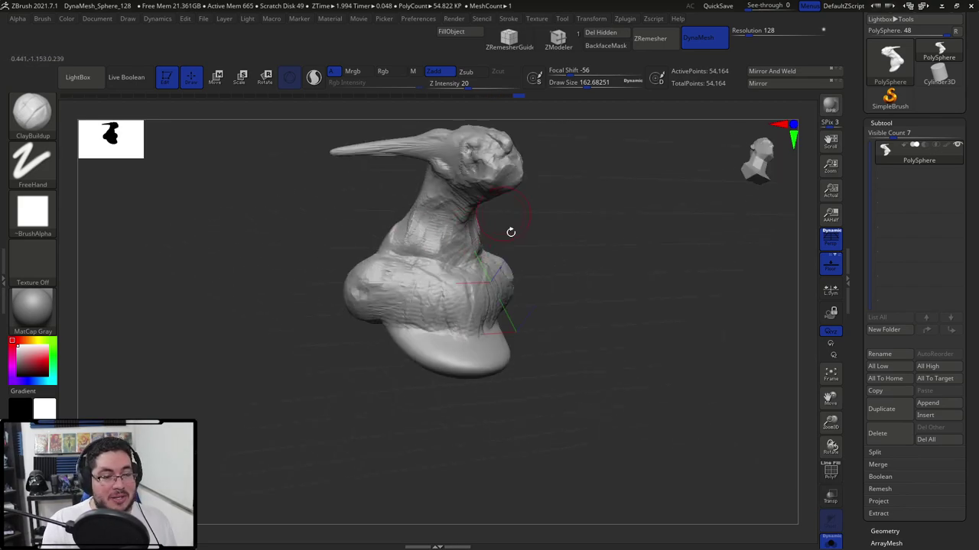
pyautogui.moveTo(509, 229); pyautogui.dragTo(466, 222, button='right')
pyautogui.moveTo(410, 214)
pyautogui.mouseDown()
pyautogui.moveTo(398, 242)
pyautogui.moveTo(431, 243)
pyautogui.mouseUp()
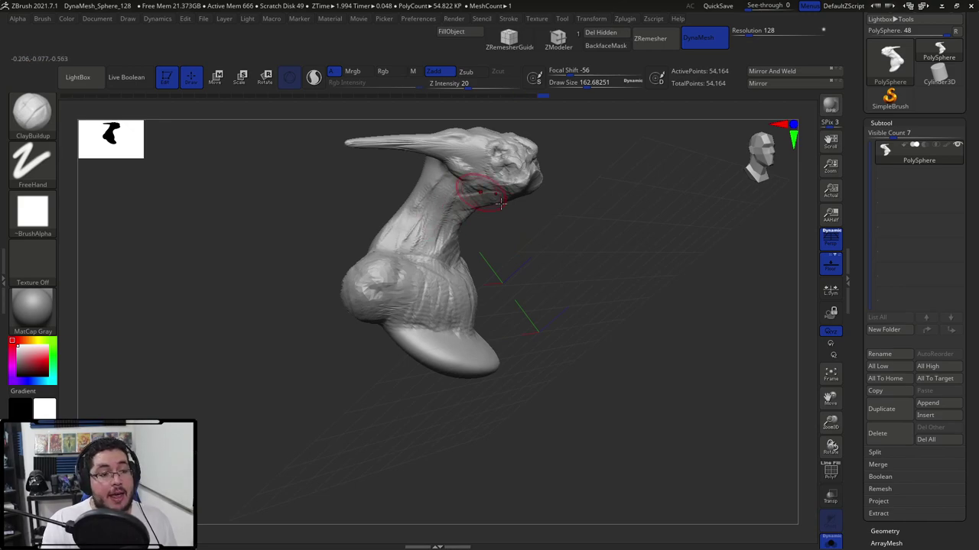
pyautogui.moveTo(500, 204); pyautogui.dragTo(535, 189, button='right')
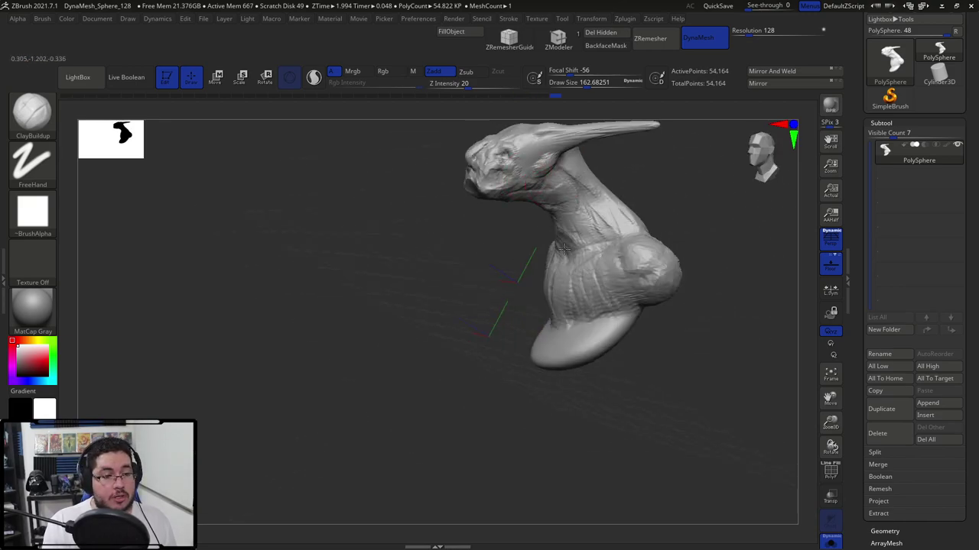
pyautogui.moveTo(564, 247); pyautogui.dragTo(490, 303, button='right')
pyautogui.moveTo(492, 361)
pyautogui.mouseDown(button='right')
pyautogui.moveTo(530, 339)
pyautogui.moveTo(502, 345)
pyautogui.moveTo(555, 405)
pyautogui.moveTo(604, 333)
pyautogui.moveTo(614, 229)
pyautogui.moveTo(689, 223)
pyautogui.moveTo(628, 245)
pyautogui.mouseUp(button='right')
# Pull the arms down from the shoulders and stretch wings out of the back with the Move brush at a draw size of about 311.
pyautogui.press('b')
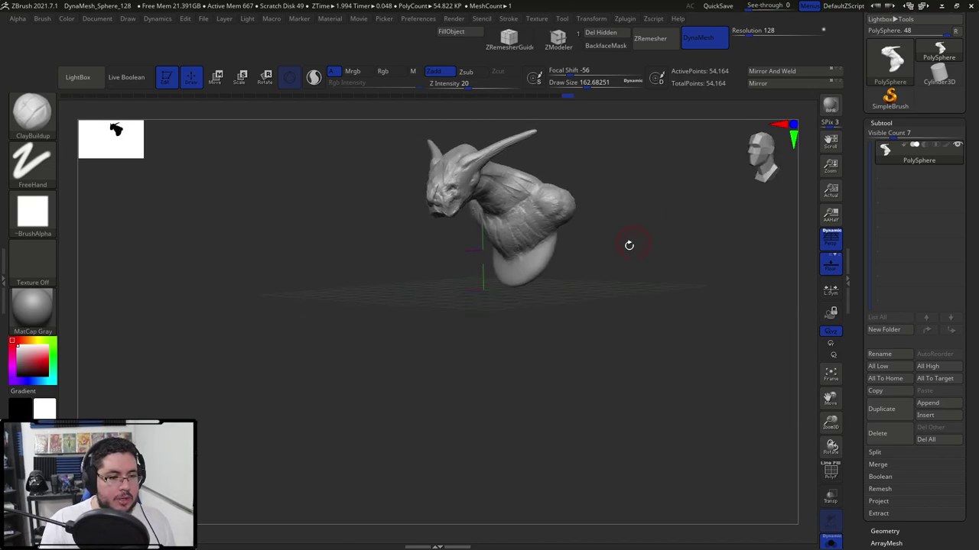
pyautogui.press('b')
pyautogui.press('m')
pyautogui.press('v')
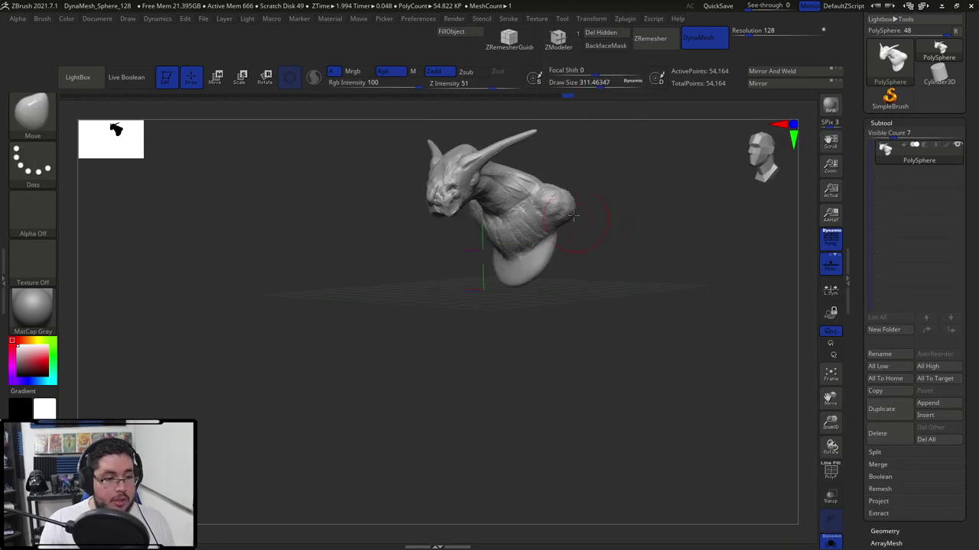
pyautogui.moveTo(585, 388); pyautogui.dragTo(498, 366, button='right')
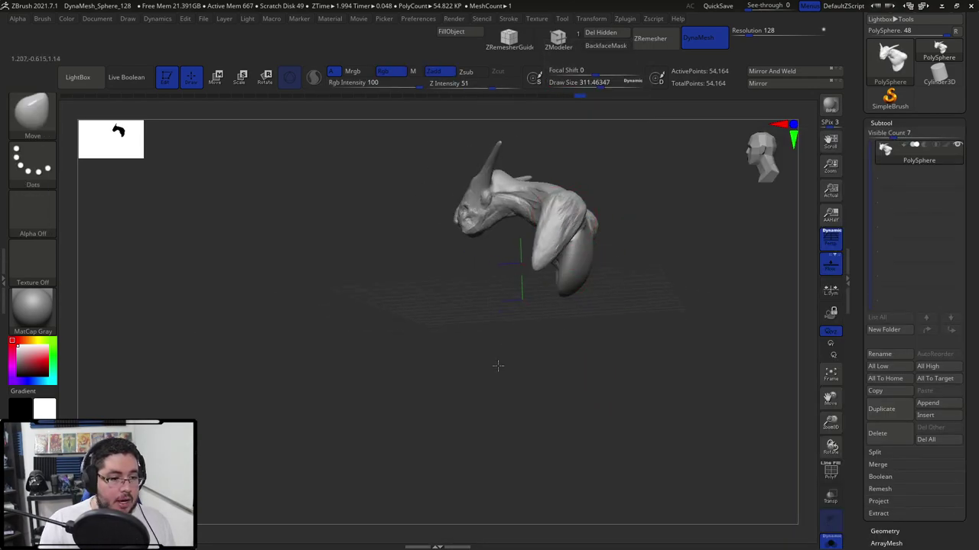
pyautogui.moveTo(575, 268); pyautogui.dragTo(666, 201)
pyautogui.moveTo(601, 229); pyautogui.dragTo(710, 170)
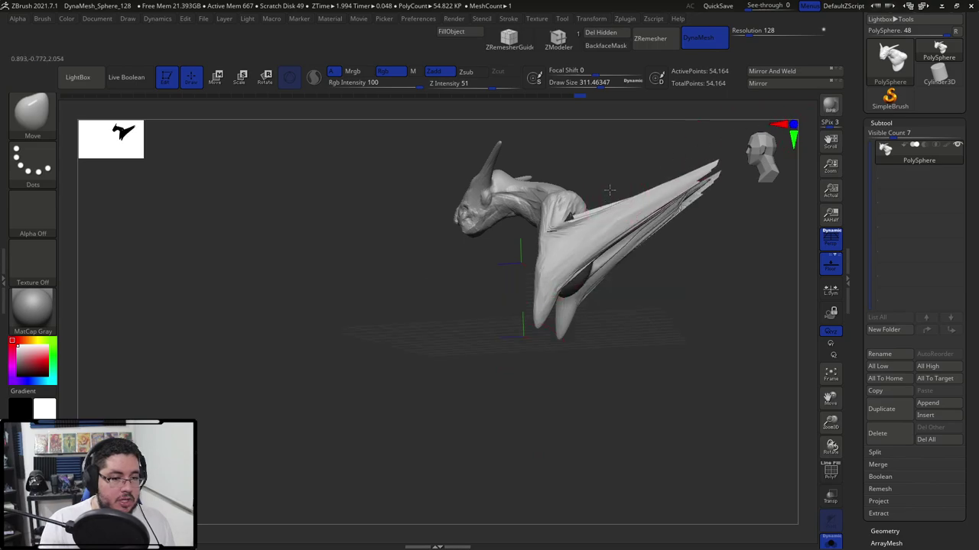
# Undo the stretched arms and wings back to the rounded shoulder masses.
pyautogui.moveTo(609, 193); pyautogui.dragTo(649, 150)
pyautogui.moveTo(617, 272)
pyautogui.mouseDown(button='right')
pyautogui.moveTo(710, 286)
pyautogui.moveTo(683, 245)
pyautogui.moveTo(704, 234)
pyautogui.moveTo(623, 245)
pyautogui.moveTo(604, 290)
pyautogui.moveTo(651, 258)
pyautogui.moveTo(614, 232)
pyautogui.moveTo(653, 263)
pyautogui.moveTo(649, 251)
pyautogui.moveTo(609, 234)
pyautogui.moveTo(647, 308)
pyautogui.moveTo(627, 225)
pyautogui.mouseUp(button='right')
pyautogui.hotkey('ctrl', 'z')
pyautogui.hotkey('ctrl', 'z')
pyautogui.hotkey('ctrl', 'z')
pyautogui.hotkey('ctrl', 'z')
# Try to extrude arms down and forward from the shoulders using a mask and the transpose gizmo, with perspective turned off.
pyautogui.rightClick(608, 180)
pyautogui.keyDown('ctrl'); pyautogui.moveTo(605, 175); pyautogui.dragTo(611, 179); pyautogui.keyUp('ctrl')
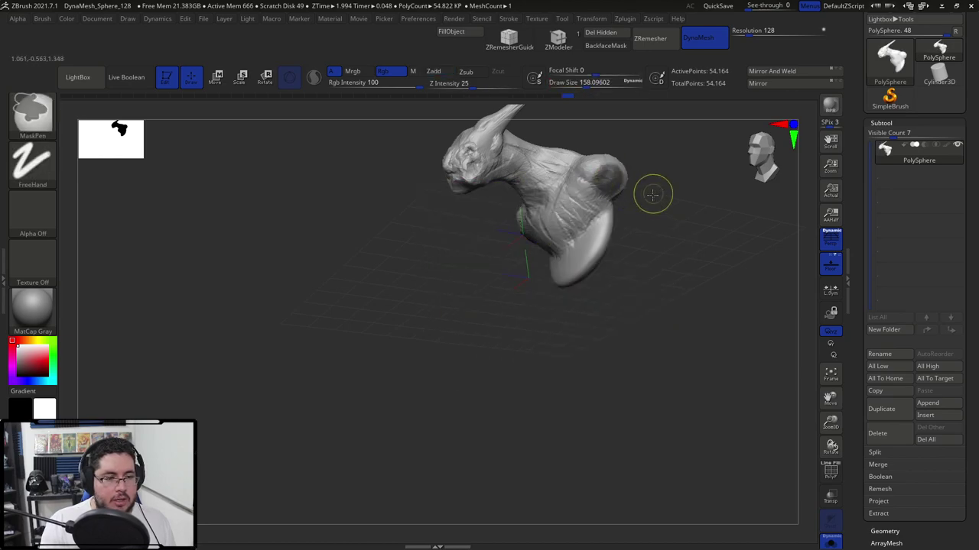
pyautogui.keyDown('shift'); pyautogui.moveTo(653, 195); pyautogui.dragTo(648, 227, button='right'); pyautogui.keyUp('shift')
pyautogui.press('w')
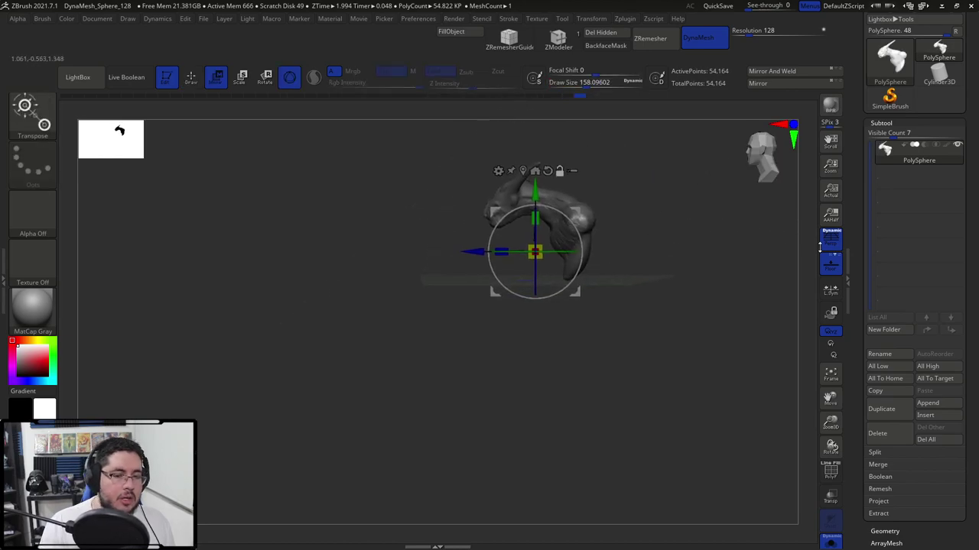
pyautogui.click(826, 242)
pyautogui.moveTo(535, 184); pyautogui.dragTo(535, 269)
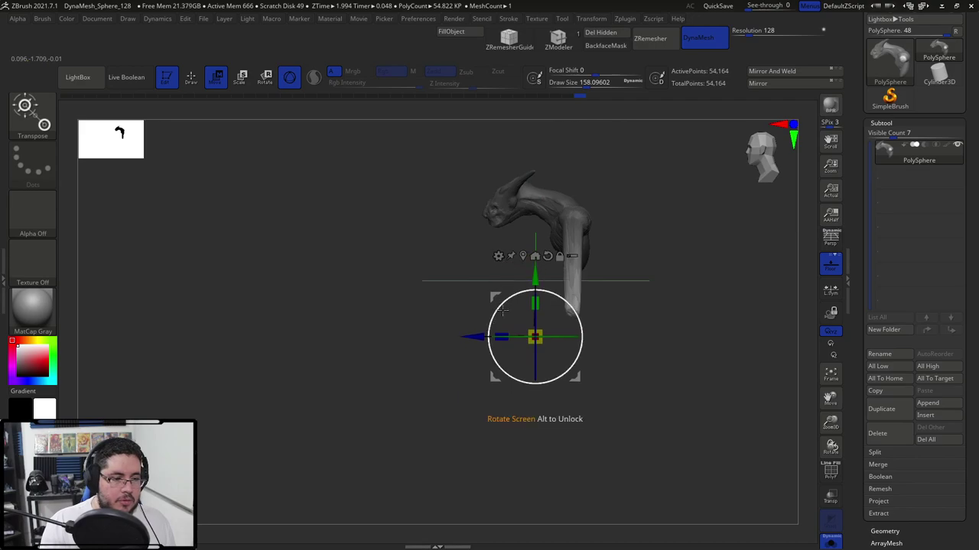
pyautogui.moveTo(458, 338); pyautogui.dragTo(416, 348)
pyautogui.press('q')
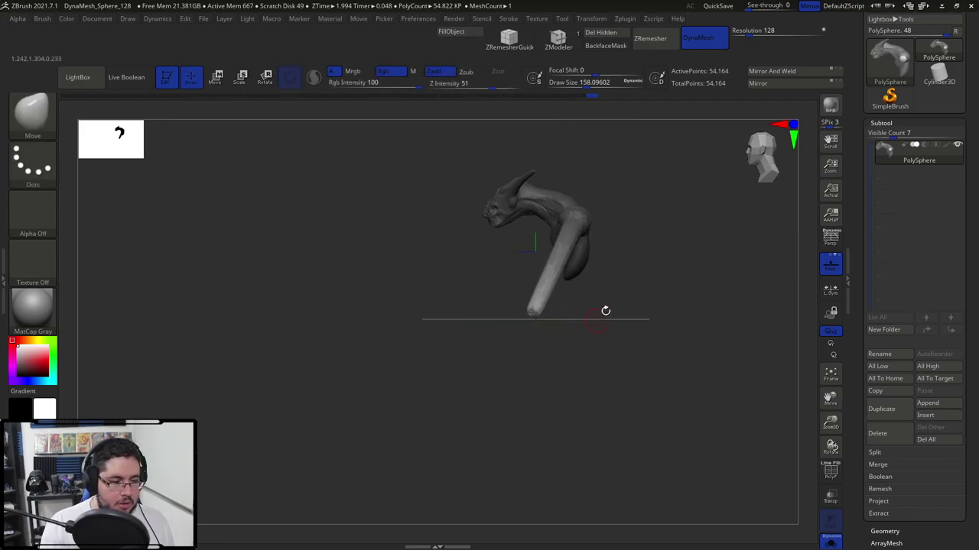
# Try to remesh the arms with DynaMesh, mask the arm ends and extend forearms from them along the Z axis.
pyautogui.keyDown('ctrl'); pyautogui.moveTo(609, 315); pyautogui.dragTo(624, 357); pyautogui.keyUp('ctrl')
pyautogui.moveTo(640, 318)
pyautogui.keyDown('ctrl'); pyautogui.mouseDown()
pyautogui.moveTo(627, 379)
pyautogui.moveTo(600, 342)
pyautogui.moveTo(460, 370)
pyautogui.mouseUp(); pyautogui.keyUp('ctrl')
pyautogui.press('space')
pyautogui.moveTo(525, 301)
pyautogui.mouseDown()
pyautogui.moveTo(524, 344)
pyautogui.moveTo(500, 313)
pyautogui.mouseUp()
pyautogui.press('w')
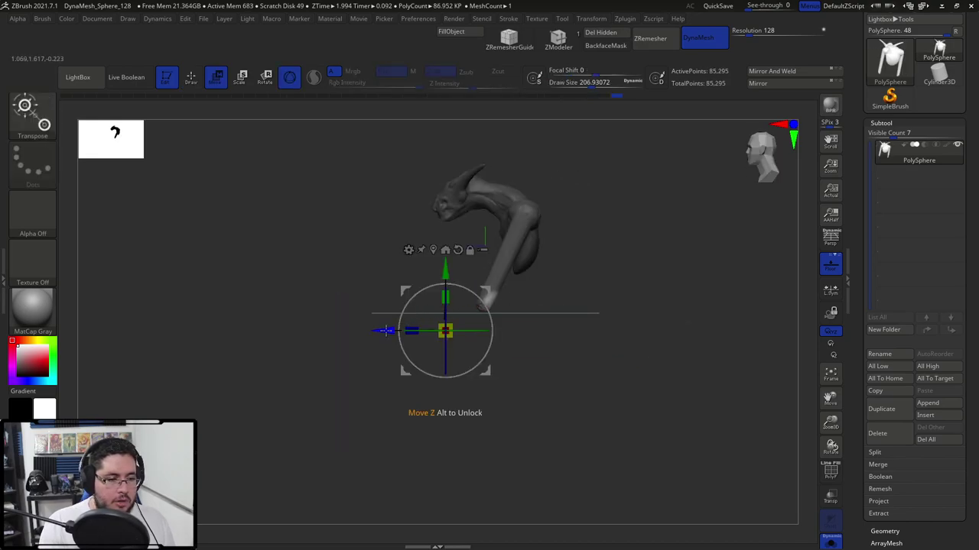
pyautogui.moveTo(387, 331); pyautogui.dragTo(528, 331)
pyautogui.moveTo(587, 267)
pyautogui.mouseDown()
pyautogui.moveTo(614, 163)
pyautogui.moveTo(620, 235)
pyautogui.moveTo(721, 262)
pyautogui.moveTo(719, 314)
pyautogui.moveTo(697, 344)
pyautogui.moveTo(657, 314)
pyautogui.mouseUp()
# Try to pose the arms by moving and rotating them outward at the shoulders with the gizmo.
pyautogui.press('q')
pyautogui.moveTo(477, 250)
pyautogui.keyDown('ctrl'); pyautogui.mouseDown()
pyautogui.moveTo(539, 379)
pyautogui.moveTo(528, 362)
pyautogui.mouseUp(); pyautogui.keyUp('ctrl')
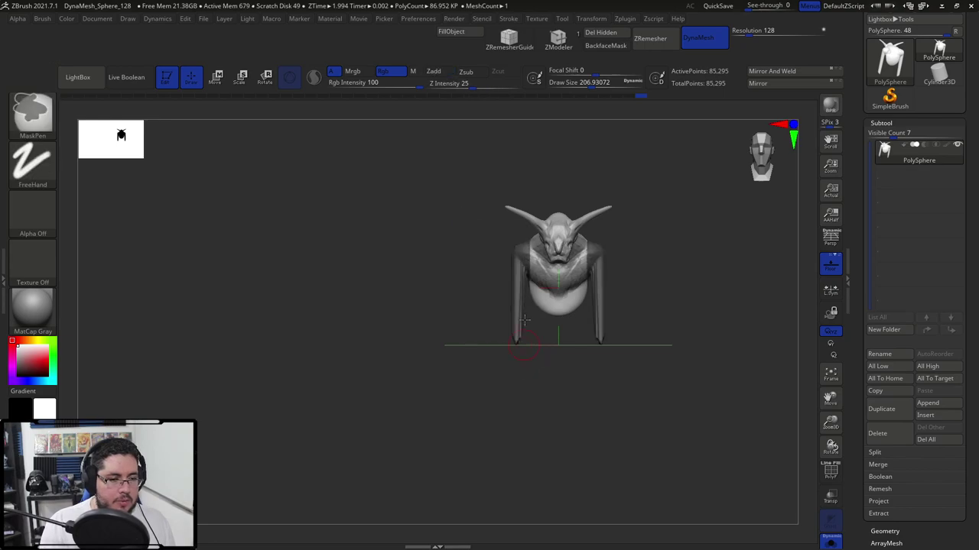
pyautogui.press('w')
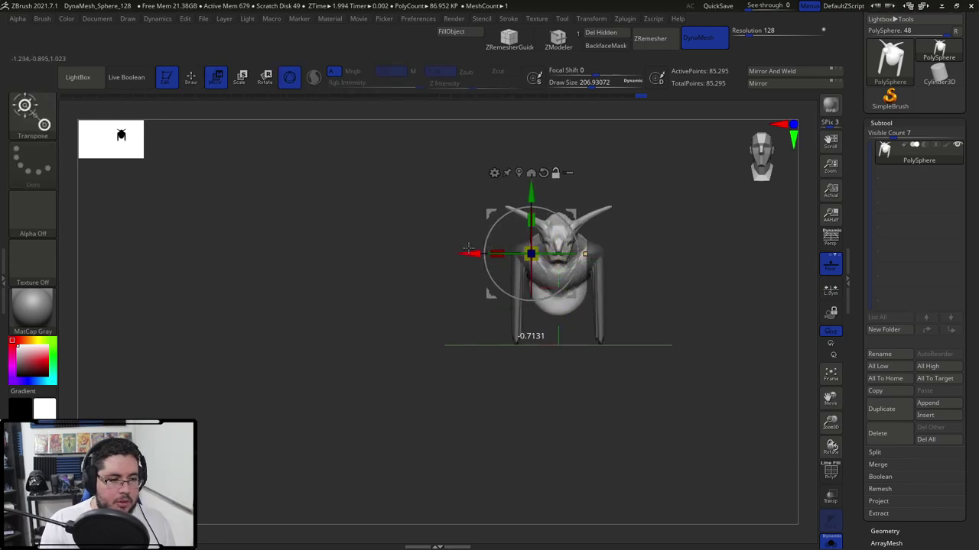
pyautogui.keyDown('alt'); pyautogui.moveTo(468, 248); pyautogui.dragTo(464, 249); pyautogui.keyUp('alt')
pyautogui.moveTo(585, 235); pyautogui.dragTo(552, 255)
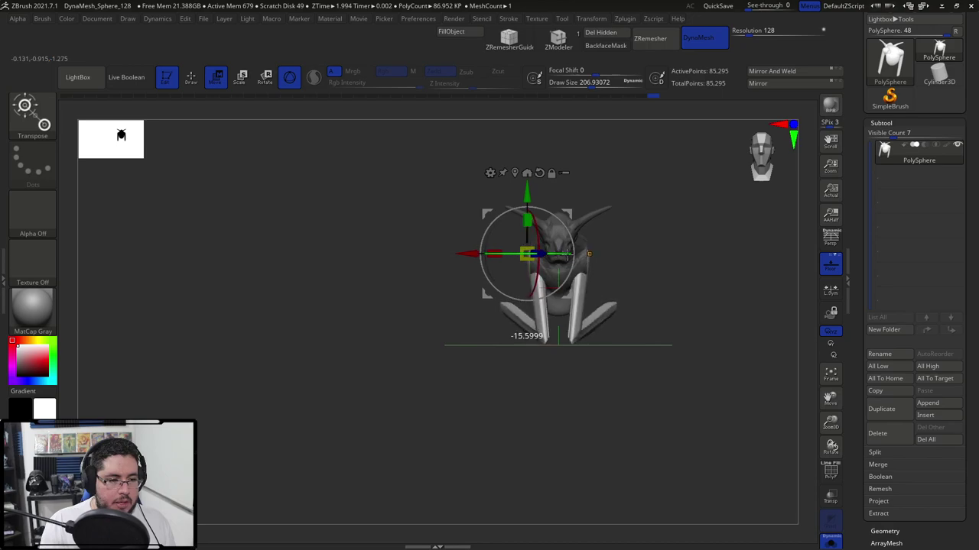
pyautogui.moveTo(470, 253); pyautogui.dragTo(457, 250)
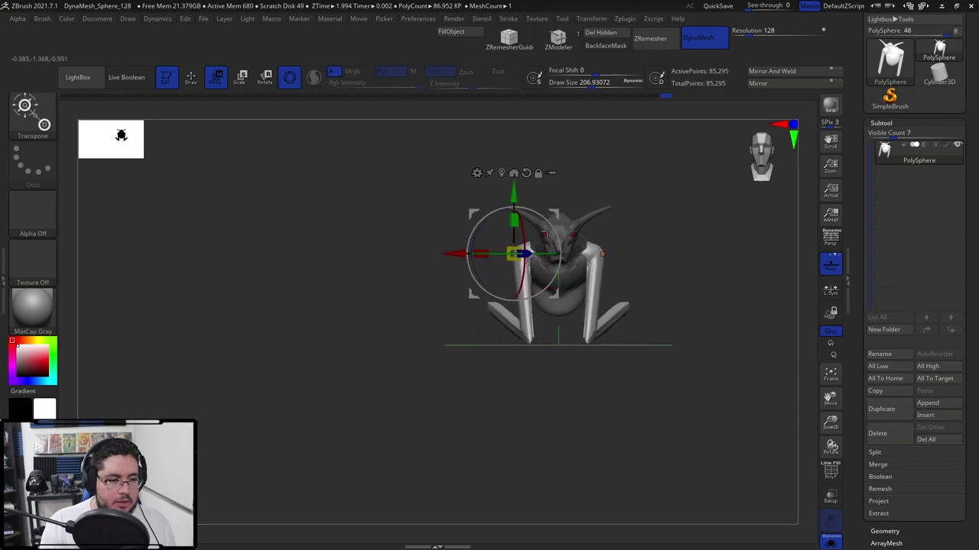
pyautogui.moveTo(553, 227); pyautogui.dragTo(558, 240)
pyautogui.moveTo(535, 197); pyautogui.dragTo(537, 192)
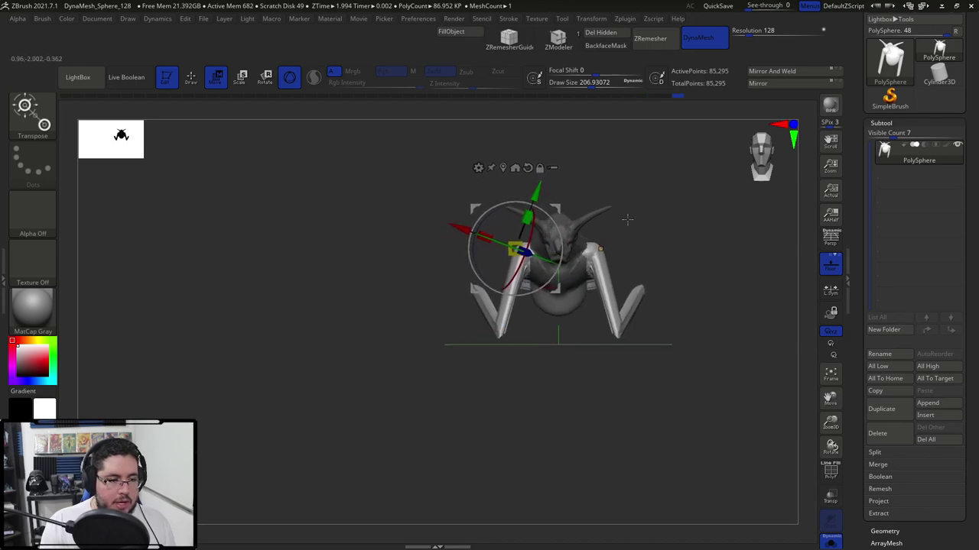
pyautogui.moveTo(627, 218)
pyautogui.mouseDown()
pyautogui.moveTo(508, 245)
pyautogui.moveTo(520, 256)
pyautogui.mouseUp()
pyautogui.press('q')
pyautogui.moveTo(489, 387)
pyautogui.mouseDown()
pyautogui.moveTo(507, 406)
pyautogui.moveTo(492, 415)
pyautogui.moveTo(527, 437)
pyautogui.moveTo(532, 457)
pyautogui.moveTo(583, 451)
pyautogui.mouseUp()
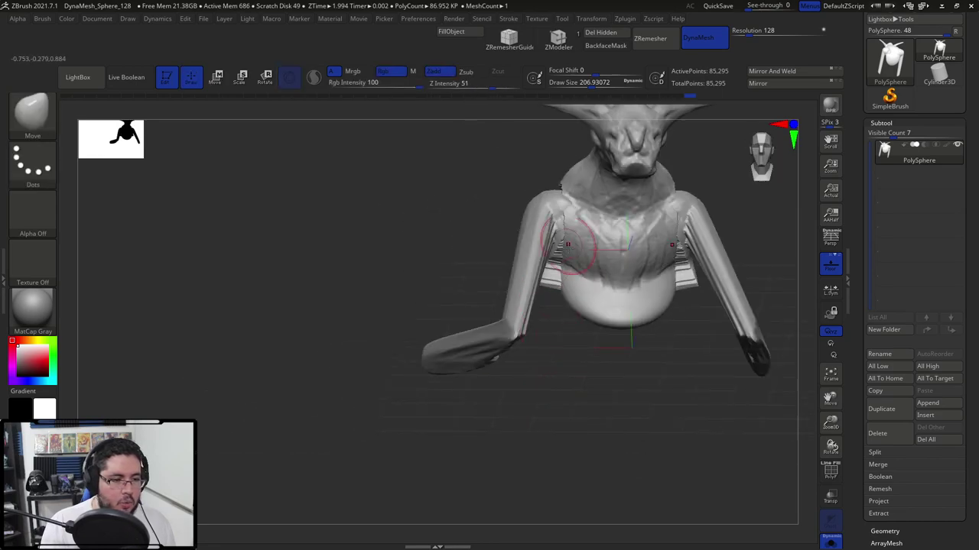
# Undo the arm extrusion and posing back to the armless torso with rounded shoulders.
pyautogui.hotkey('ctrl', 'z')
pyautogui.hotkey('ctrl', 'z')
pyautogui.hotkey('ctrl', 'z')
pyautogui.hotkey('ctrl', 'z')
pyautogui.hotkey('ctrl', 'z')
pyautogui.hotkey('ctrl', 'z')
pyautogui.hotkey('ctrl', 'z')
pyautogui.hotkey('ctrl', 'z')
pyautogui.hotkey('ctrl', 'z')
pyautogui.hotkey('ctrl', 'z')
pyautogui.hotkey('ctrl', 'z')
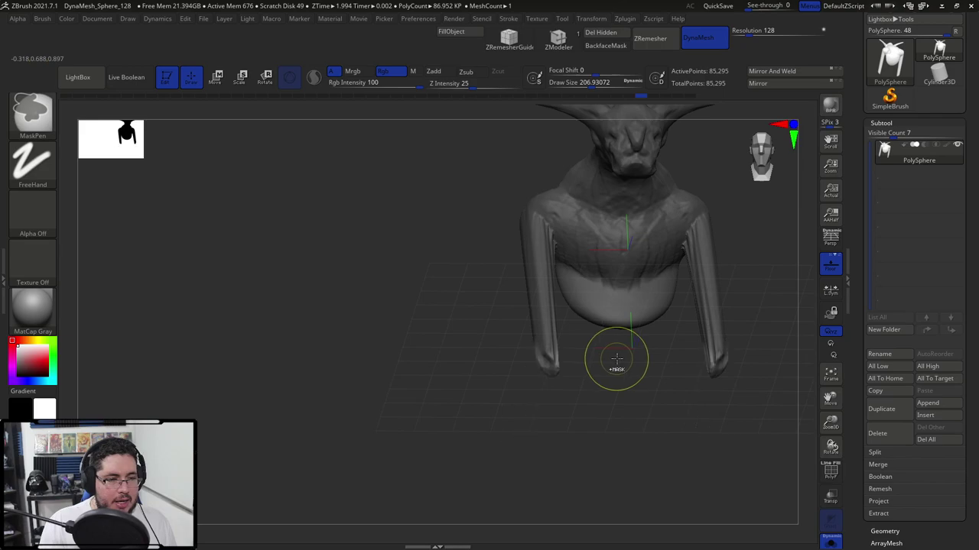
pyautogui.hotkey('ctrl', 'z')
pyautogui.moveTo(659, 387)
pyautogui.mouseDown()
pyautogui.moveTo(629, 387)
pyautogui.moveTo(688, 380)
pyautogui.mouseUp()
pyautogui.hotkey('ctrl', 'z')
# Build up muscle forms over the lower torso and across the upper back with ClayBuildup at a draw size of about 207.
pyautogui.press('b')
pyautogui.press('c')
pyautogui.press('b')
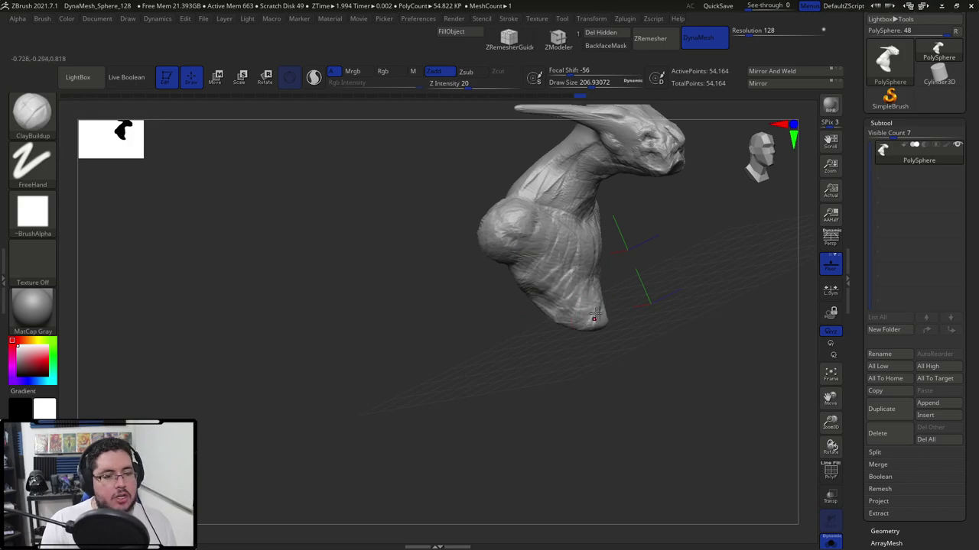
pyautogui.moveTo(593, 317); pyautogui.dragTo(581, 321, button='right')
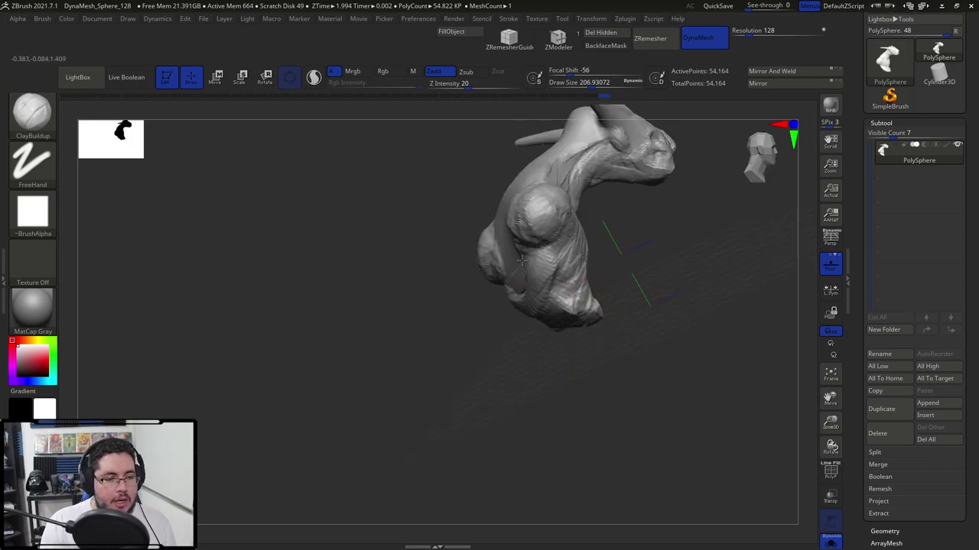
pyautogui.moveTo(560, 286)
pyautogui.mouseDown(button='right')
pyautogui.moveTo(531, 252)
pyautogui.moveTo(586, 286)
pyautogui.moveTo(476, 229)
pyautogui.mouseUp(button='right')
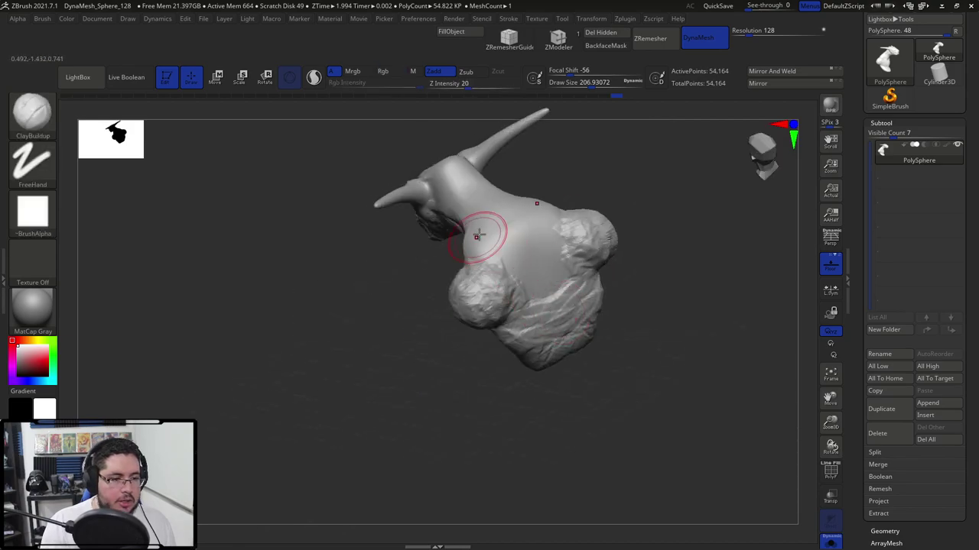
pyautogui.moveTo(472, 231)
pyautogui.mouseDown()
pyautogui.moveTo(466, 247)
pyautogui.moveTo(487, 246)
pyautogui.moveTo(504, 264)
pyautogui.mouseUp()
pyautogui.moveTo(507, 256); pyautogui.dragTo(502, 214, button='right')
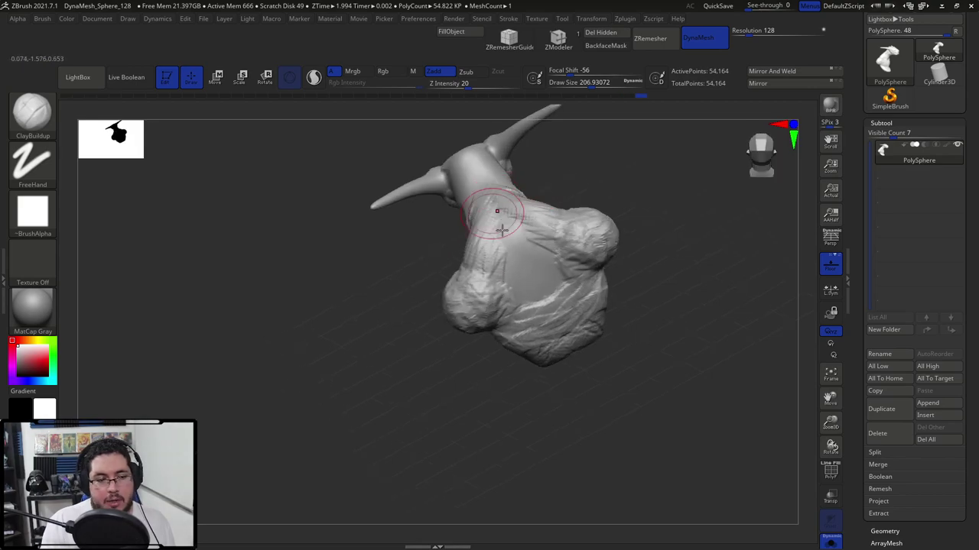
pyautogui.moveTo(500, 211)
pyautogui.mouseDown()
pyautogui.moveTo(485, 280)
pyautogui.moveTo(528, 306)
pyautogui.moveTo(544, 300)
pyautogui.mouseUp()
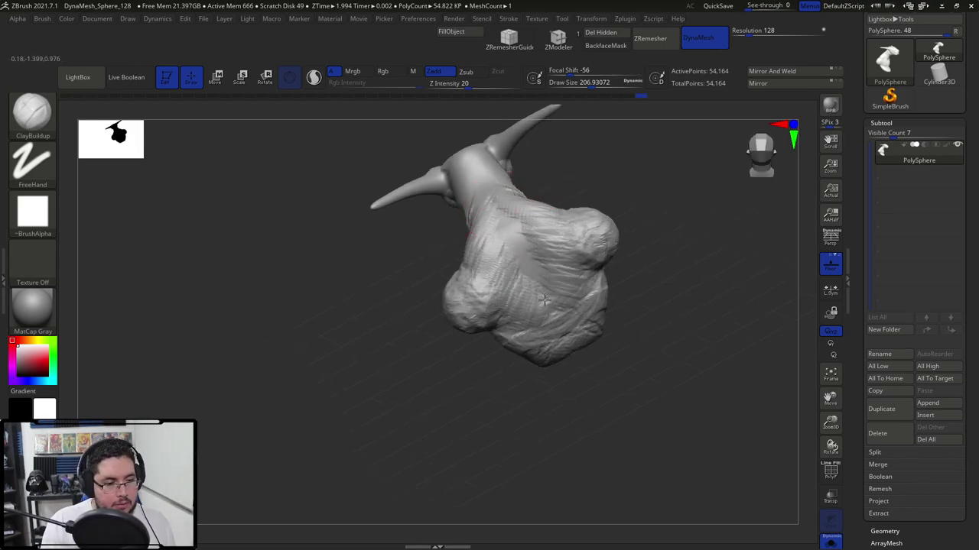
pyautogui.moveTo(492, 281)
pyautogui.mouseDown()
pyautogui.moveTo(466, 286)
pyautogui.moveTo(485, 280)
pyautogui.moveTo(514, 310)
pyautogui.moveTo(549, 316)
pyautogui.mouseUp()
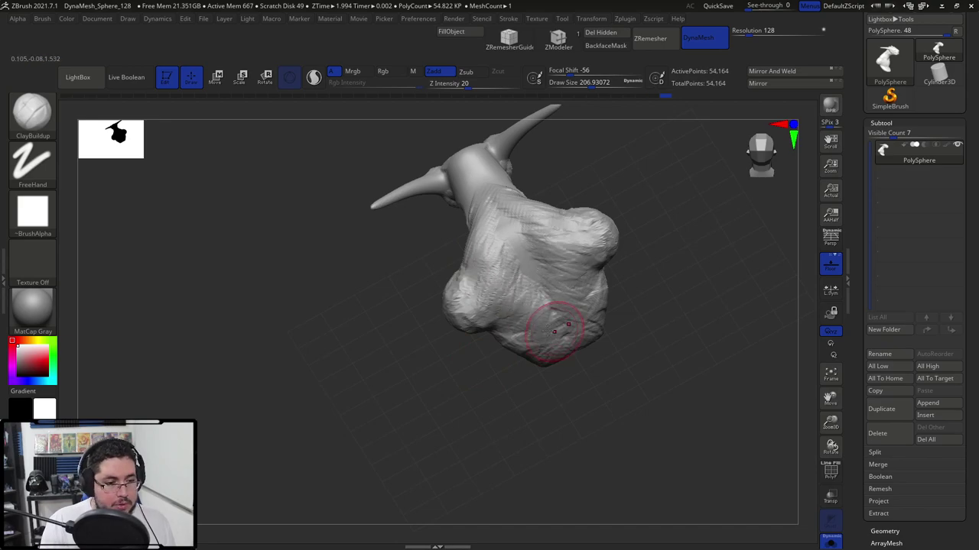
pyautogui.moveTo(513, 390); pyautogui.dragTo(529, 321)
# Sculpt muscle strands joining the neck to the shoulder with ClayBuildup at a draw size of about 128.
pyautogui.moveTo(584, 348)
pyautogui.mouseDown()
pyautogui.moveTo(626, 323)
pyautogui.moveTo(656, 322)
pyautogui.mouseUp()
pyautogui.press('space')
pyautogui.moveTo(490, 344); pyautogui.dragTo(474, 344)
pyautogui.moveTo(609, 299)
pyautogui.mouseDown()
pyautogui.moveTo(651, 325)
pyautogui.moveTo(610, 303)
pyautogui.mouseUp()
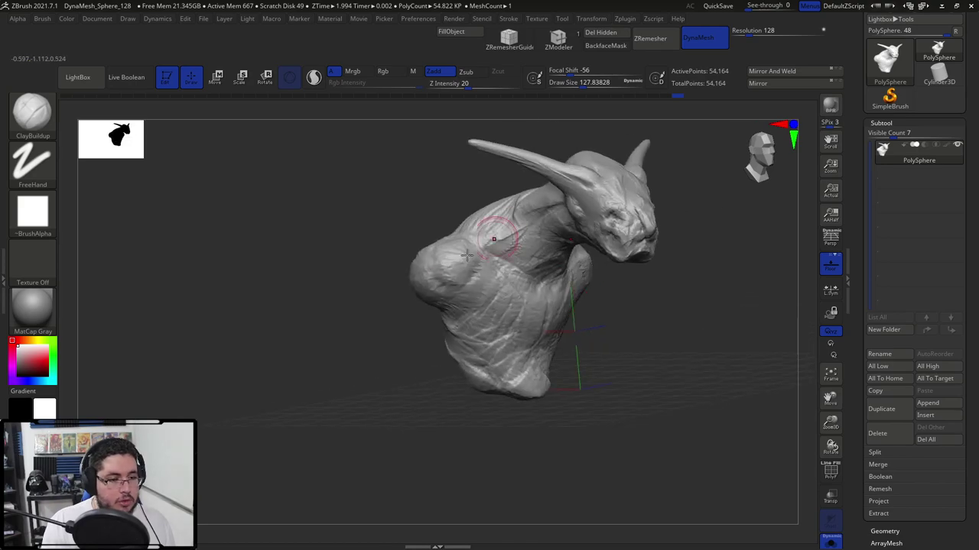
pyautogui.moveTo(497, 234)
pyautogui.mouseDown()
pyautogui.moveTo(479, 241)
pyautogui.moveTo(513, 234)
pyautogui.mouseUp()
# Build up the back of the neck and the top of the skull with ClayBuildup at a draw size of about 149.
pyautogui.press(']')
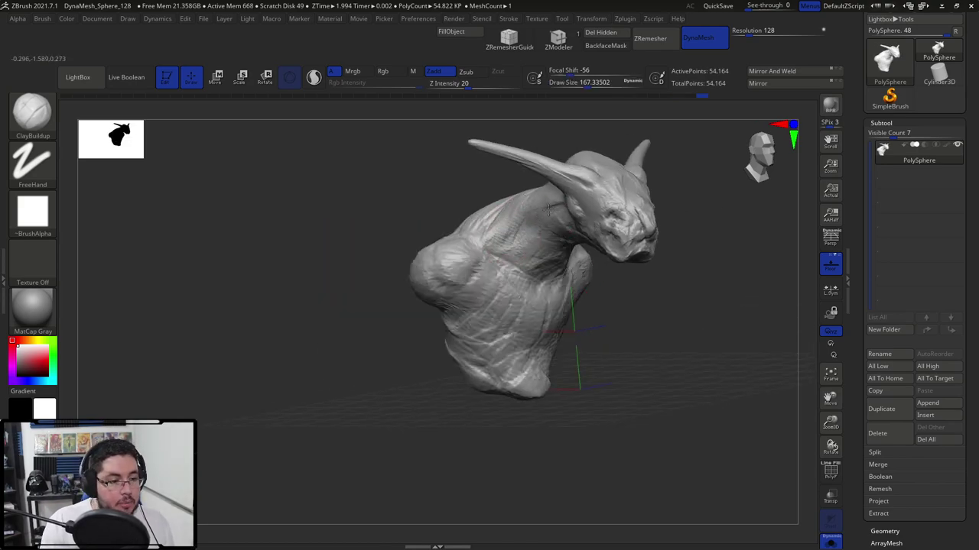
pyautogui.moveTo(479, 184); pyautogui.dragTo(531, 197)
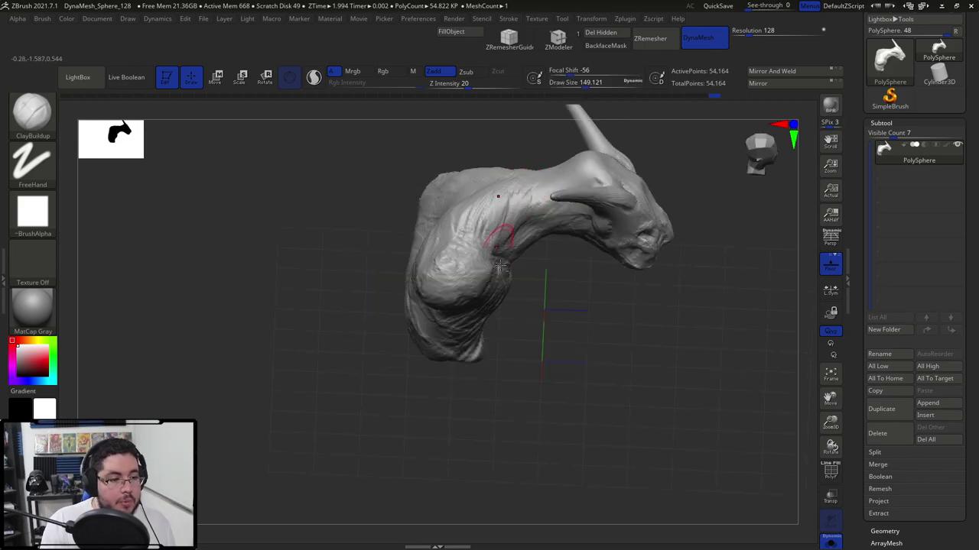
pyautogui.moveTo(499, 265)
pyautogui.mouseDown()
pyautogui.moveTo(489, 277)
pyautogui.moveTo(542, 272)
pyautogui.mouseUp()
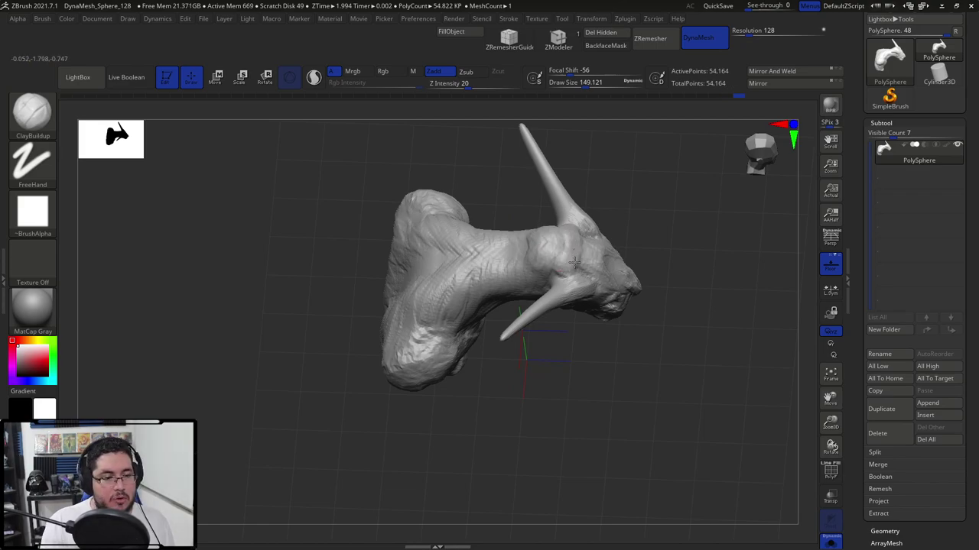
pyautogui.moveTo(573, 262); pyautogui.dragTo(559, 152)
pyautogui.moveTo(585, 269)
pyautogui.mouseDown()
pyautogui.moveTo(655, 212)
pyautogui.moveTo(603, 258)
pyautogui.moveTo(611, 222)
pyautogui.moveTo(601, 170)
pyautogui.moveTo(636, 170)
pyautogui.moveTo(640, 191)
pyautogui.moveTo(633, 151)
pyautogui.moveTo(671, 199)
pyautogui.moveTo(724, 213)
pyautogui.mouseUp()
# Remesh the sculpt with DynaMesh, raise the resolution to 432 and remesh it again.
pyautogui.press('ctrl')
pyautogui.keyDown('ctrl'); pyautogui.moveTo(751, 265); pyautogui.dragTo(752, 305); pyautogui.keyUp('ctrl')
pyautogui.keyDown('alt'); pyautogui.moveTo(727, 197); pyautogui.dragTo(666, 298); pyautogui.keyUp('alt')
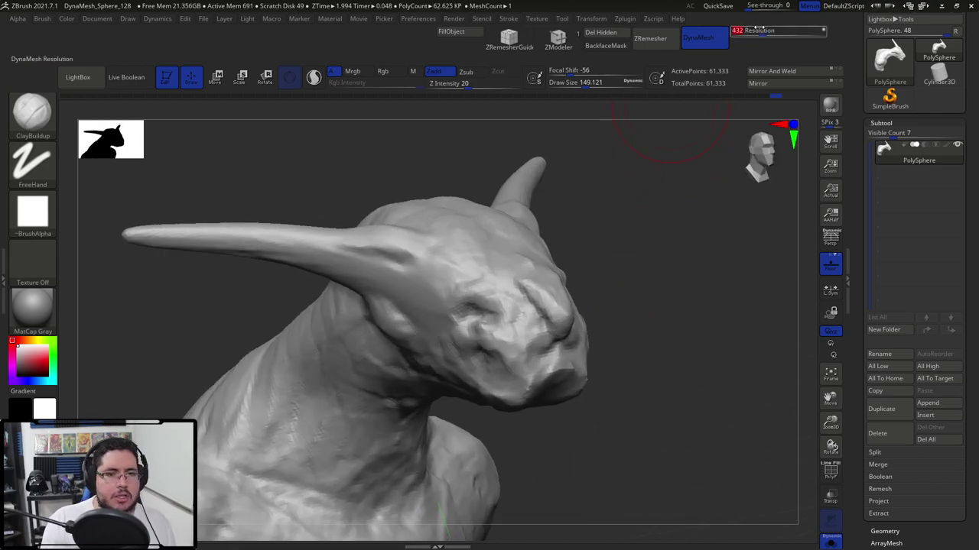
pyautogui.press('ctrl')
pyautogui.press('shift')
pyautogui.press('ctrl')
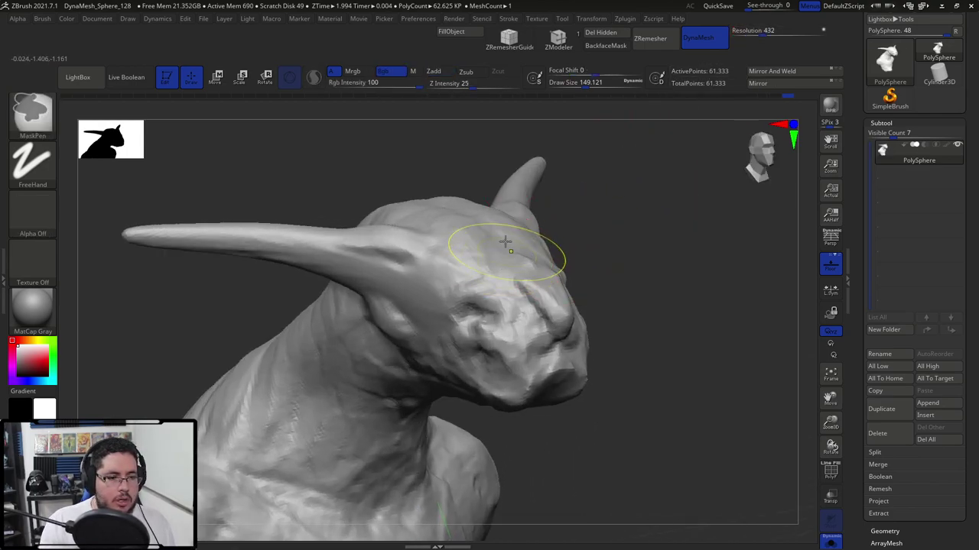
pyautogui.moveTo(624, 282); pyautogui.dragTo(631, 257)
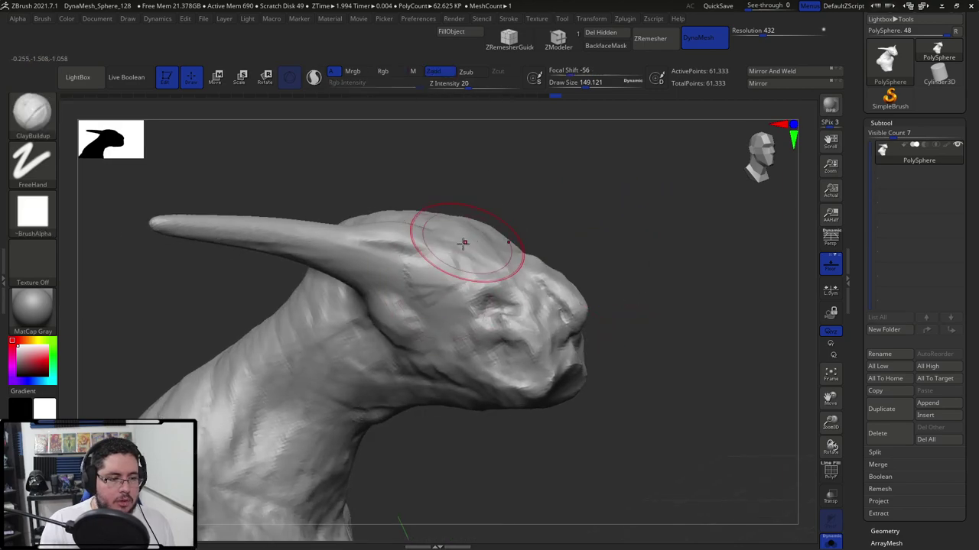
pyautogui.keyDown('ctrl'); pyautogui.moveTo(579, 143); pyautogui.dragTo(586, 173); pyautogui.keyUp('ctrl')
# Refine the brow and deepen the eye socket with ClayBuildup, reducing the draw size from about 97 to 37.
pyautogui.press('space')
pyautogui.moveTo(457, 273); pyautogui.dragTo(451, 270)
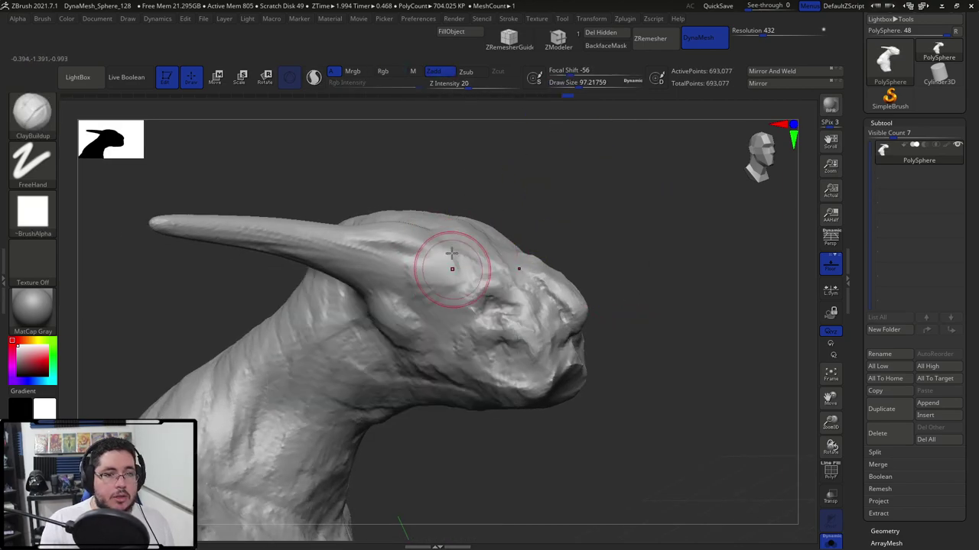
pyautogui.press('space')
pyautogui.moveTo(498, 309); pyautogui.dragTo(493, 304)
pyautogui.keyDown('ctrl'); pyautogui.moveTo(493, 306); pyautogui.dragTo(492, 318, button='right'); pyautogui.keyUp('ctrl')
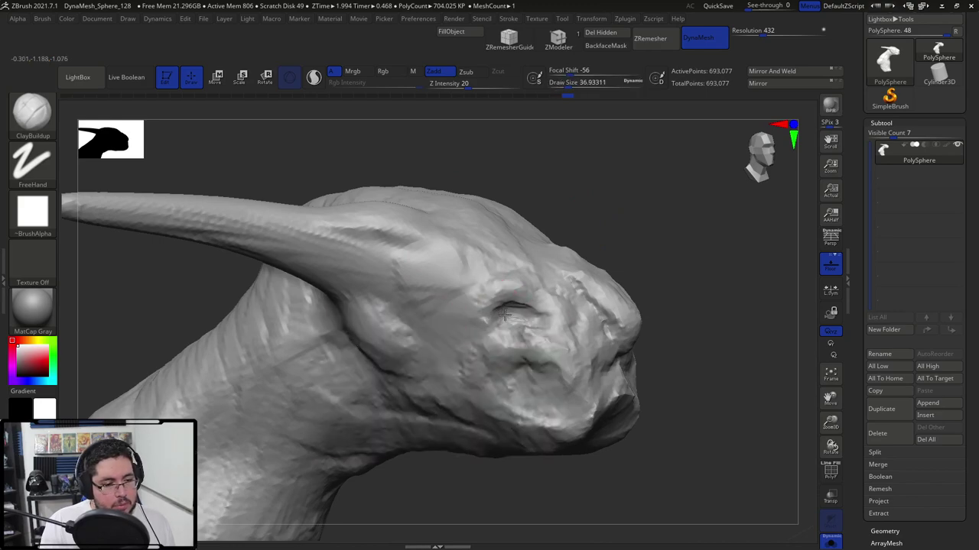
# Carve a second eye socket above and behind the first with ClayBuildup at draw sizes between about 39 and 22.
pyautogui.moveTo(504, 314); pyautogui.dragTo(551, 209, button='right')
pyautogui.press('space')
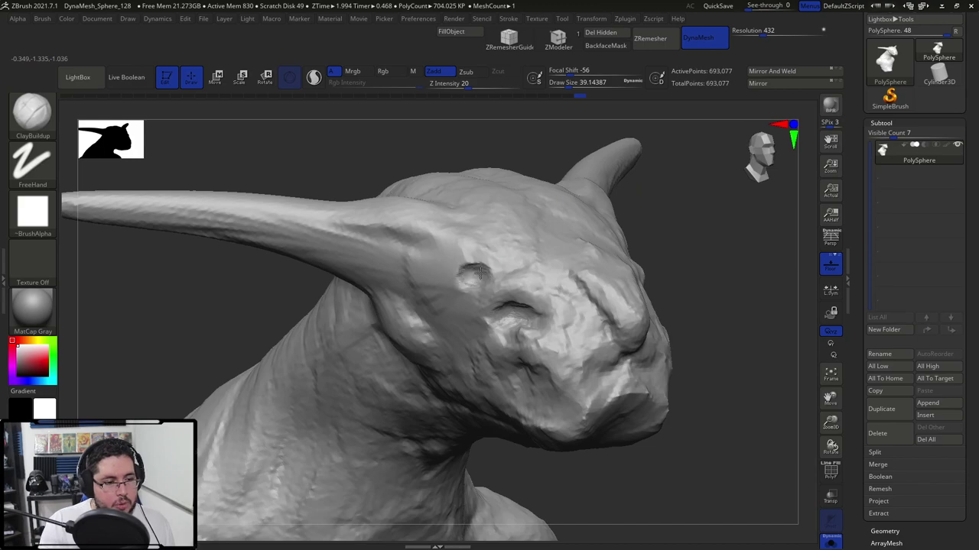
pyautogui.press('space')
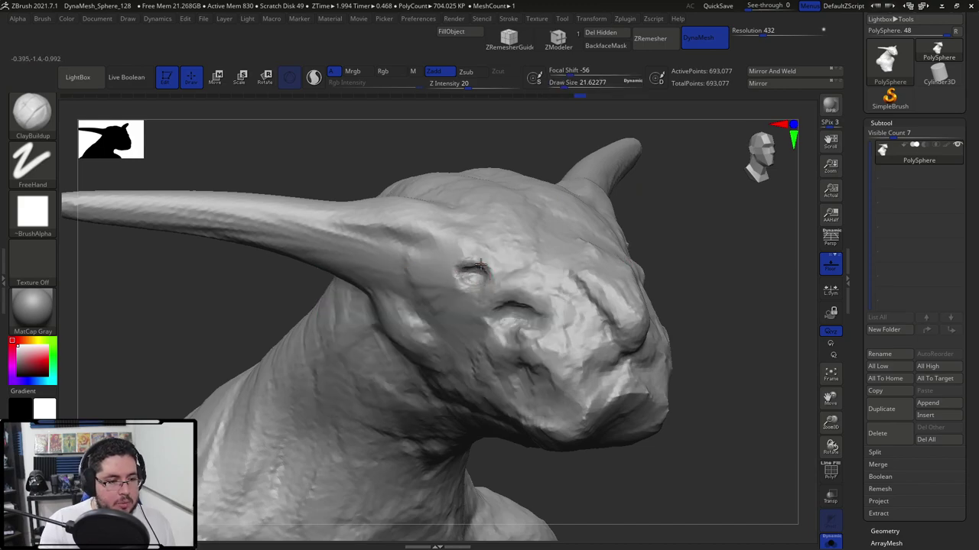
pyautogui.moveTo(480, 265)
pyautogui.mouseDown()
pyautogui.moveTo(463, 268)
pyautogui.moveTo(475, 266)
pyautogui.mouseUp()
pyautogui.press('s')
pyautogui.moveTo(476, 267); pyautogui.dragTo(482, 267)
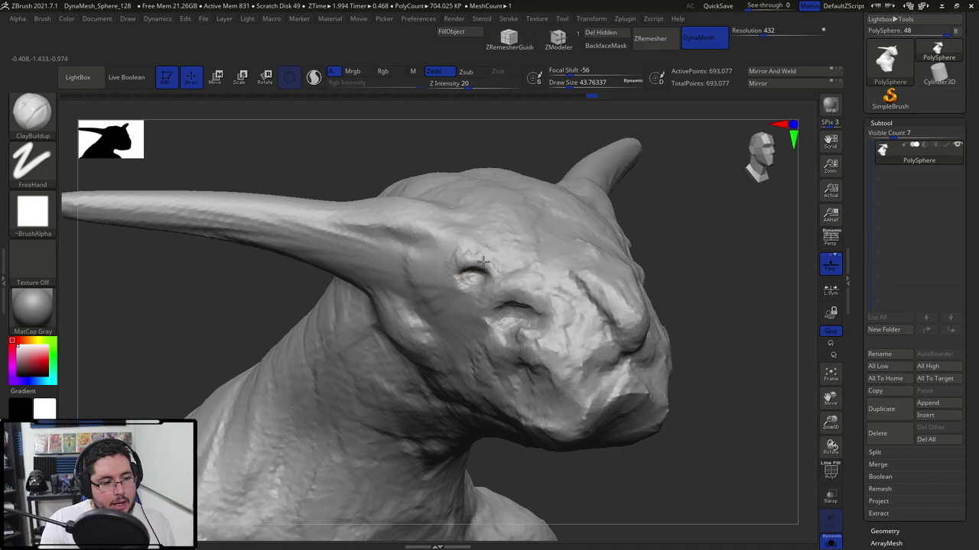
# Build up the eyelids and the folds around and below the two eye sockets with ClayBuildup at draw sizes between about 49 and 25.
pyautogui.press('space')
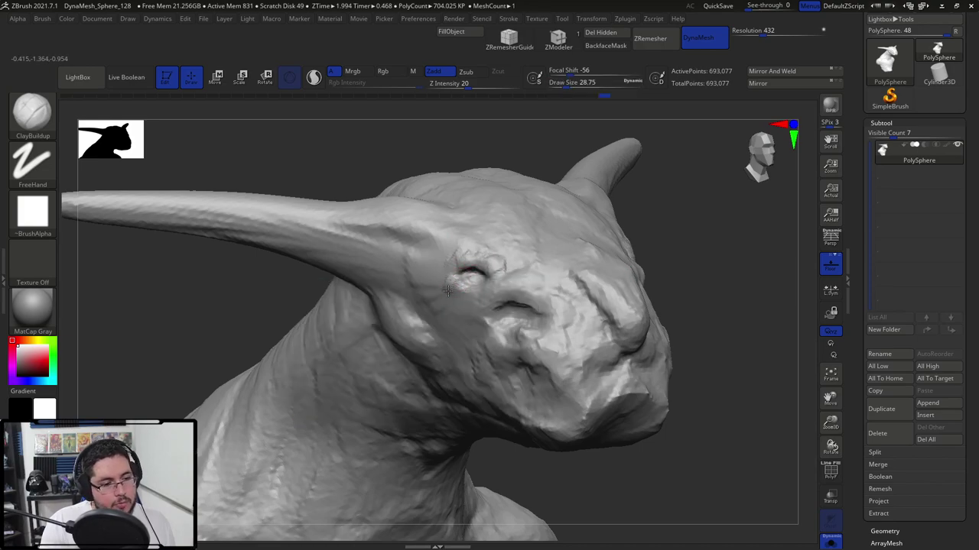
pyautogui.press('space')
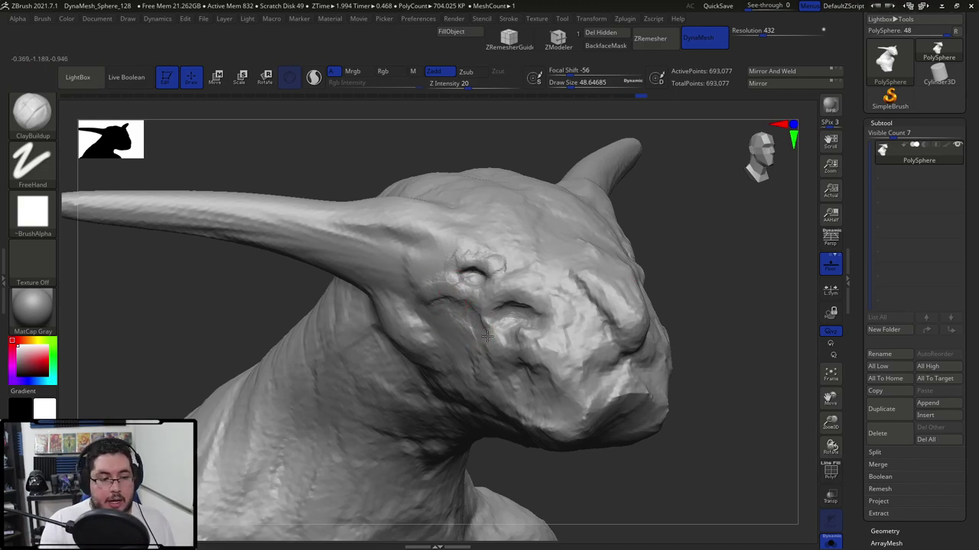
pyautogui.press('space')
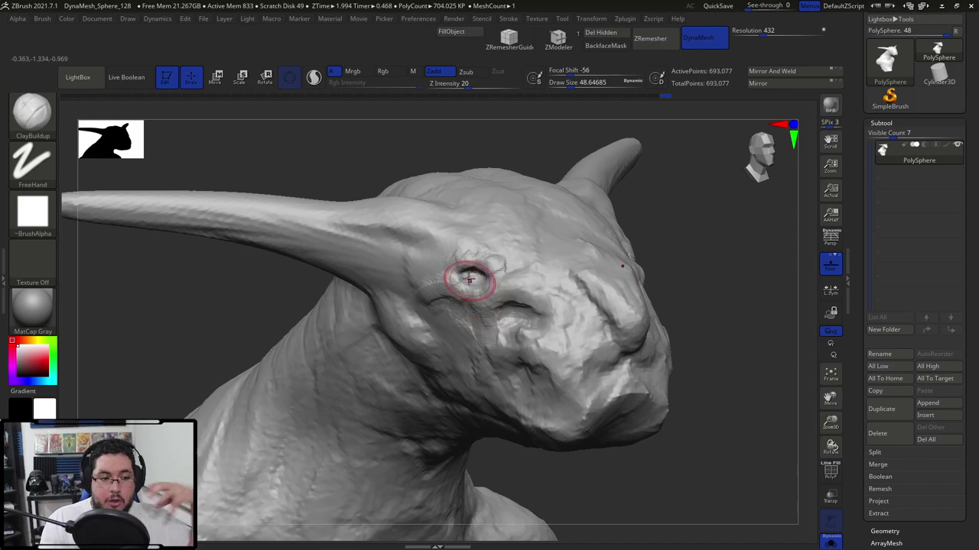
pyautogui.press('space')
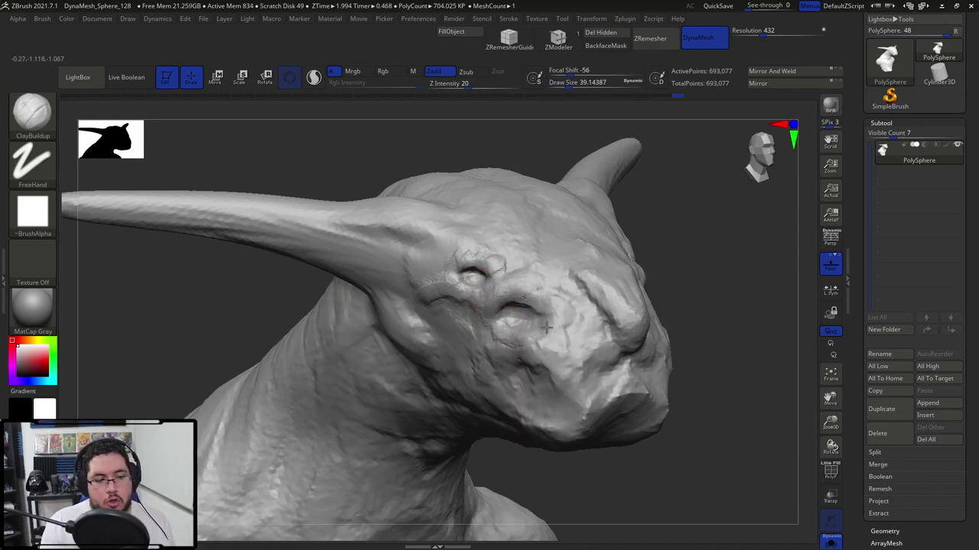
pyautogui.press('space')
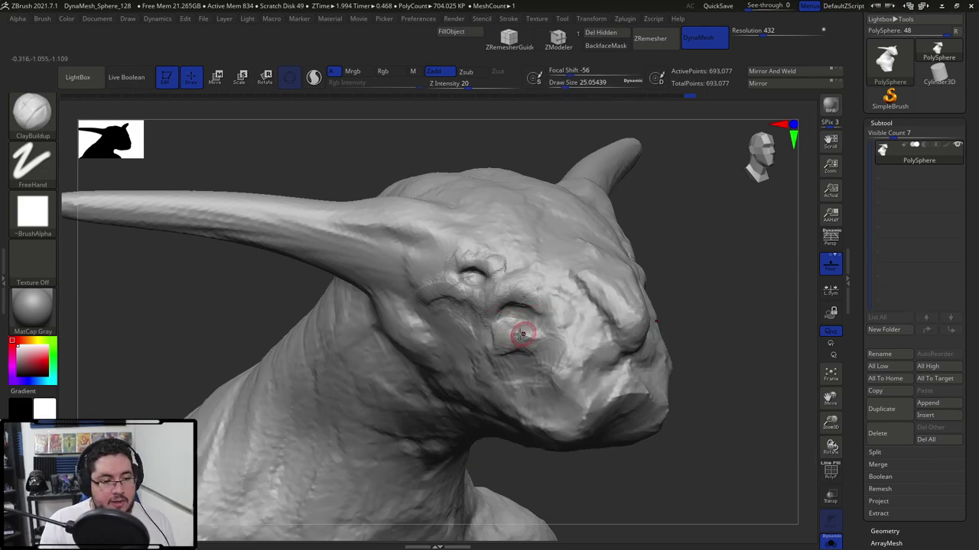
# Shape the surface of the snout with ClayBuildup at a draw size of about 68.
pyautogui.keyDown('alt'); pyautogui.moveTo(686, 360); pyautogui.dragTo(581, 397); pyautogui.keyUp('alt')
pyautogui.keyDown('alt'); pyautogui.moveTo(581, 397); pyautogui.dragTo(587, 427); pyautogui.keyUp('alt')
pyautogui.moveTo(587, 426)
pyautogui.mouseDown(button='right')
pyautogui.moveTo(671, 240)
pyautogui.moveTo(622, 214)
pyautogui.mouseUp(button='right')
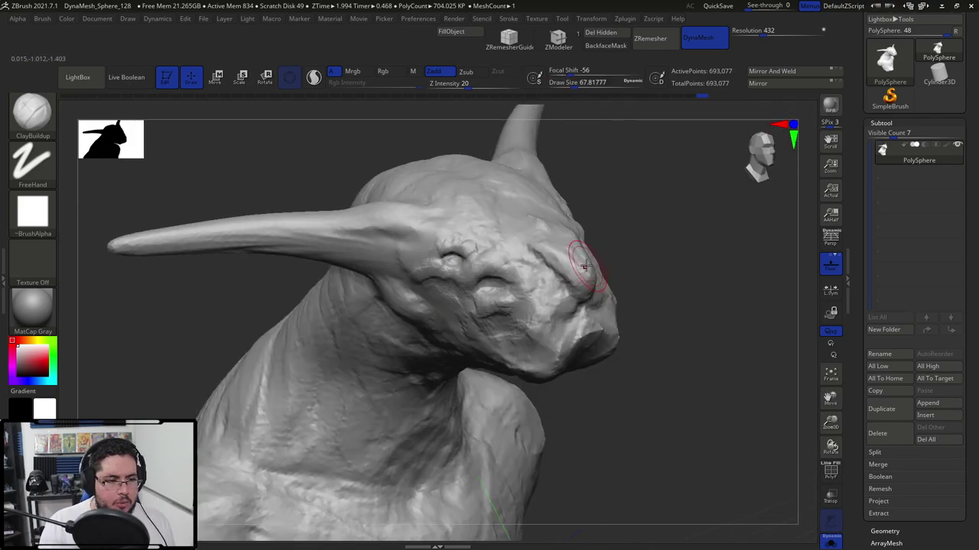
pyautogui.moveTo(575, 283)
pyautogui.mouseDown()
pyautogui.moveTo(557, 296)
pyautogui.moveTo(558, 252)
pyautogui.mouseUp()
pyautogui.press('space')
pyautogui.moveTo(535, 234); pyautogui.dragTo(584, 295)
# Push the snout tip outward in profile with the Move brush at draw sizes of about 74 and 49.
pyautogui.moveTo(642, 280)
pyautogui.mouseDown()
pyautogui.moveTo(675, 271)
pyautogui.moveTo(568, 210)
pyautogui.mouseUp()
pyautogui.press('b')
pyautogui.press('m')
pyautogui.press('v')
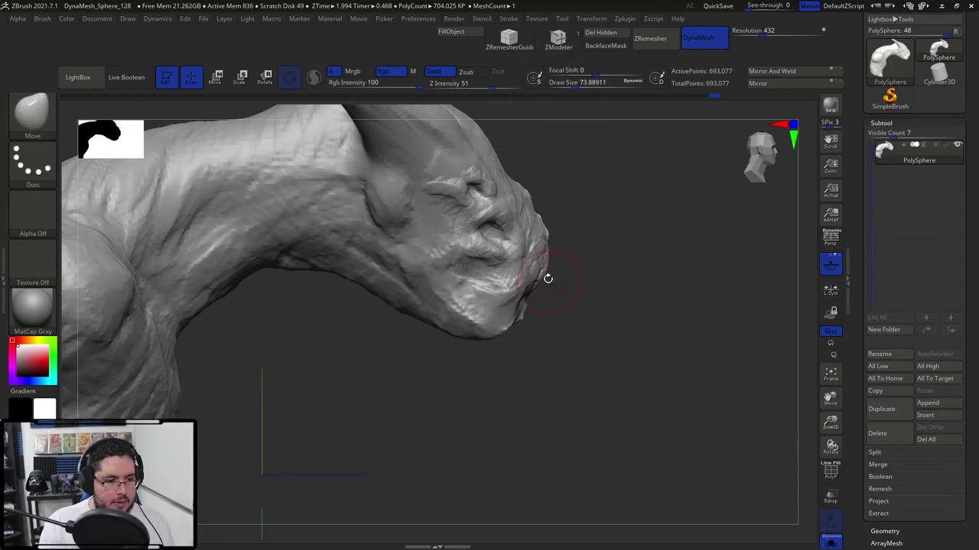
pyautogui.press('space')
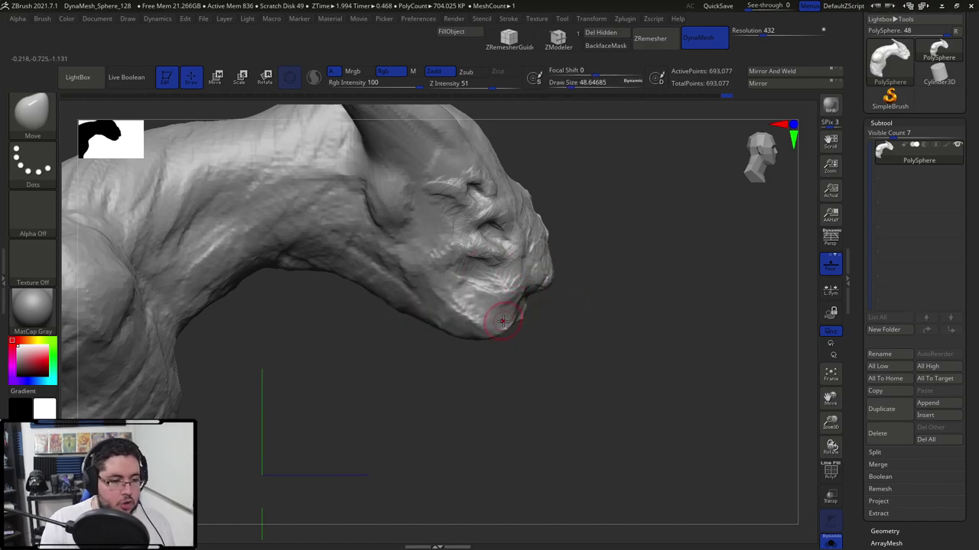
# Build up a rounded lump on the side of the lower jaw with ClayBuildup at a draw size of about 65.
pyautogui.press('b')
pyautogui.press('c')
pyautogui.press('b')
pyautogui.rightClick(507, 298)
pyautogui.moveTo(508, 298); pyautogui.dragTo(511, 299)
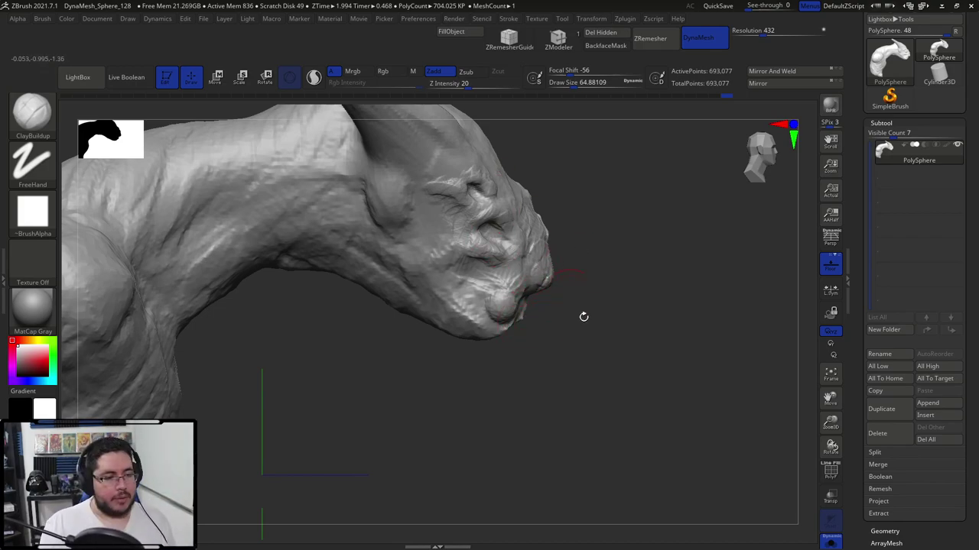
# Refine the base of the lower jaw lump with ClayBuildup at a draw size of about 44.
pyautogui.moveTo(583, 316); pyautogui.dragTo(505, 287)
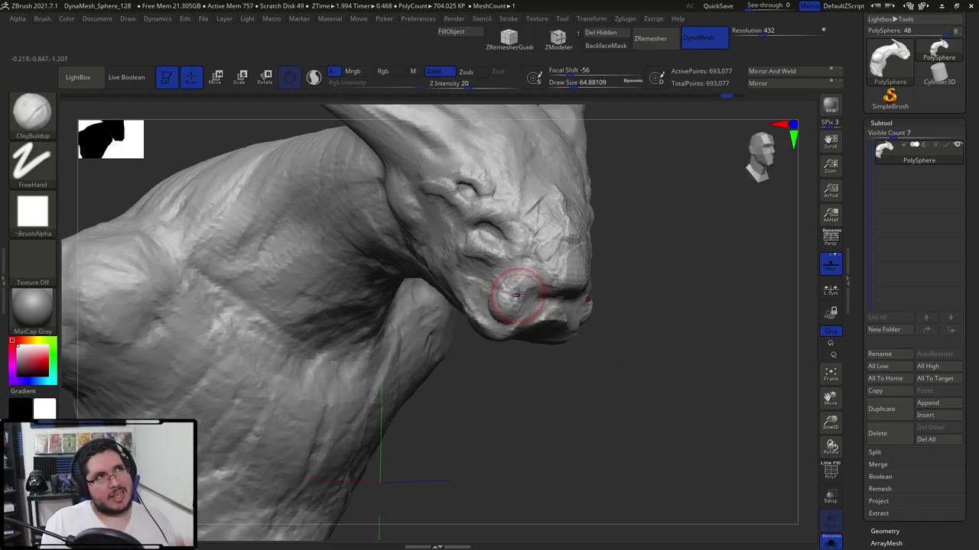
pyautogui.moveTo(566, 369); pyautogui.dragTo(613, 385)
pyautogui.press('space')
pyautogui.moveTo(504, 318); pyautogui.dragTo(496, 317)
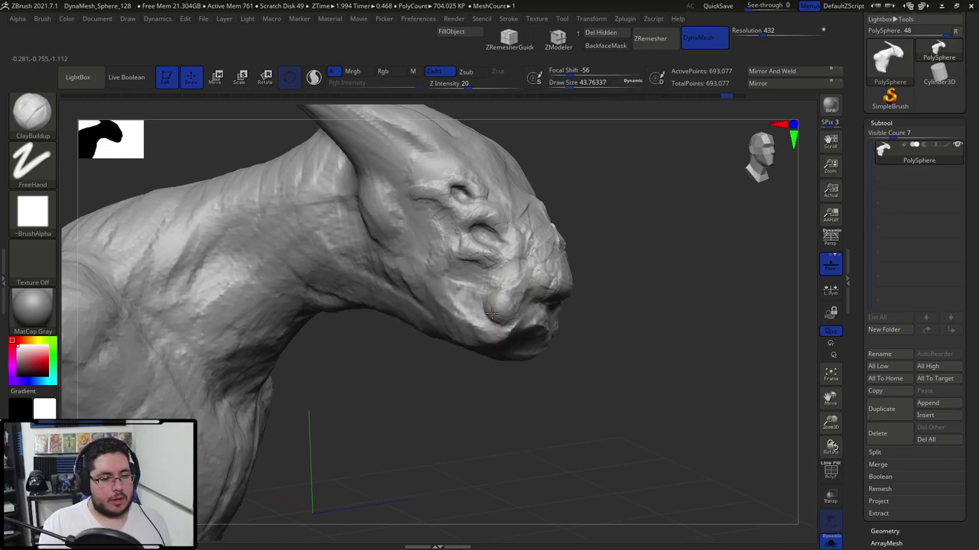
pyautogui.moveTo(614, 360); pyautogui.dragTo(468, 367)
# Try to pull a tusk out of the lower jaw lump with the SnakeHook brush at a draw size of about 90.
pyautogui.press('b')
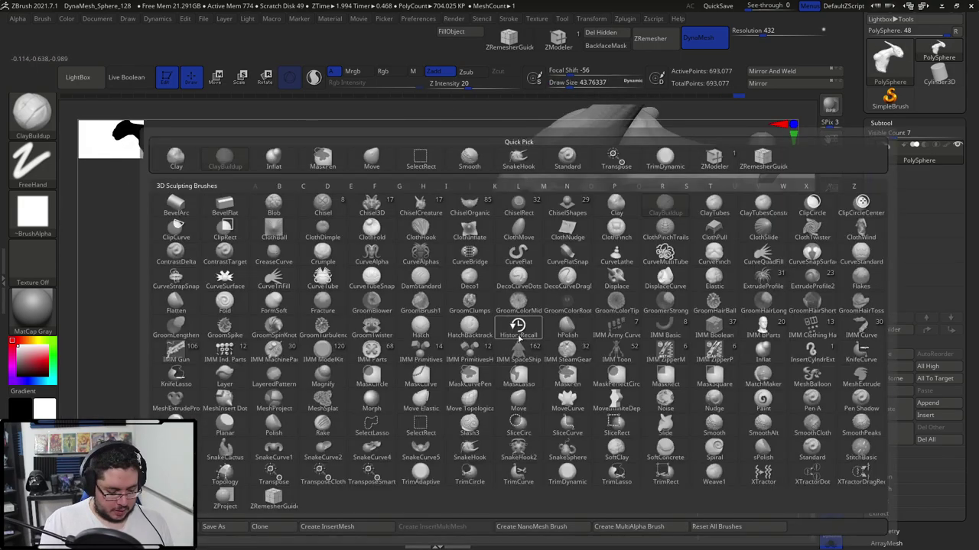
pyautogui.press('h')
pyautogui.click(521, 311)
pyautogui.press('b')
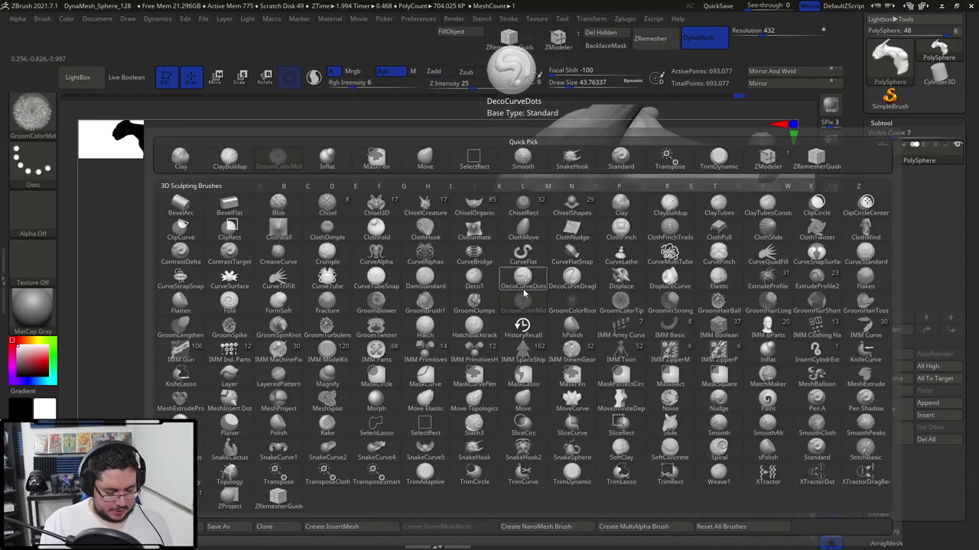
pyautogui.press('s')
pyautogui.press('h')
pyautogui.press('b')
pyautogui.press('s')
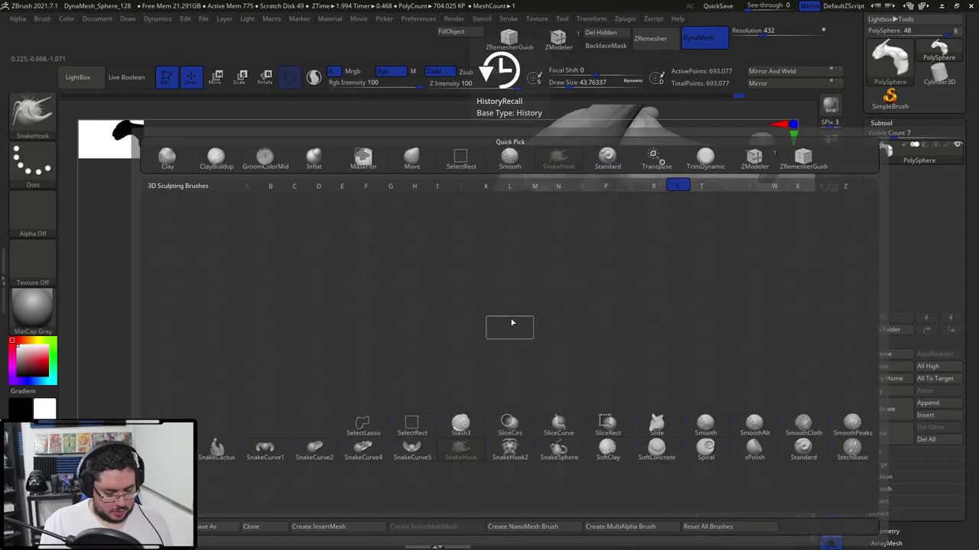
pyautogui.press('h')
pyautogui.press('space')
pyautogui.moveTo(498, 301); pyautogui.dragTo(506, 301)
pyautogui.moveTo(497, 298)
pyautogui.mouseDown()
pyautogui.moveTo(503, 344)
pyautogui.moveTo(561, 417)
pyautogui.moveTo(620, 402)
pyautogui.moveTo(662, 308)
pyautogui.mouseUp()
pyautogui.hotkey('ctrl', 'z')
pyautogui.press(']')
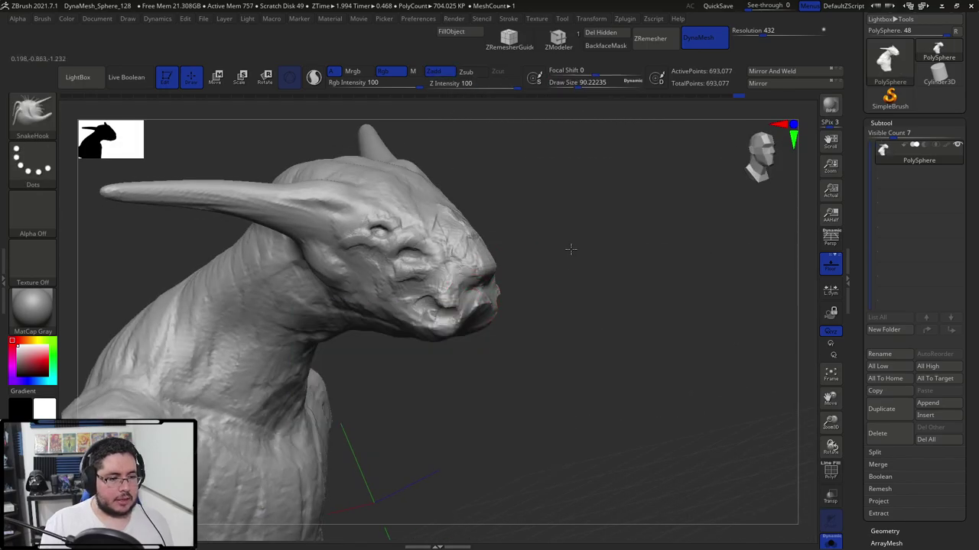
pyautogui.moveTo(571, 250); pyautogui.dragTo(587, 208)
pyautogui.moveTo(474, 292); pyautogui.dragTo(451, 149)
pyautogui.moveTo(528, 177)
pyautogui.mouseDown()
pyautogui.moveTo(459, 306)
pyautogui.moveTo(410, 363)
pyautogui.moveTo(485, 295)
pyautogui.mouseUp()
pyautogui.moveTo(571, 278)
pyautogui.keyDown('ctrl'); pyautogui.mouseDown(button='right')
pyautogui.moveTo(596, 321)
pyautogui.moveTo(650, 310)
pyautogui.mouseUp(button='right'); pyautogui.keyUp('ctrl')
# Fill out and round the lower jaw lump with ClayBuildup at draw sizes of about 74 and 46.
pyautogui.press('b')
pyautogui.press('c')
pyautogui.press('b')
pyautogui.press('space')
pyautogui.moveTo(476, 293); pyautogui.dragTo(468, 267)
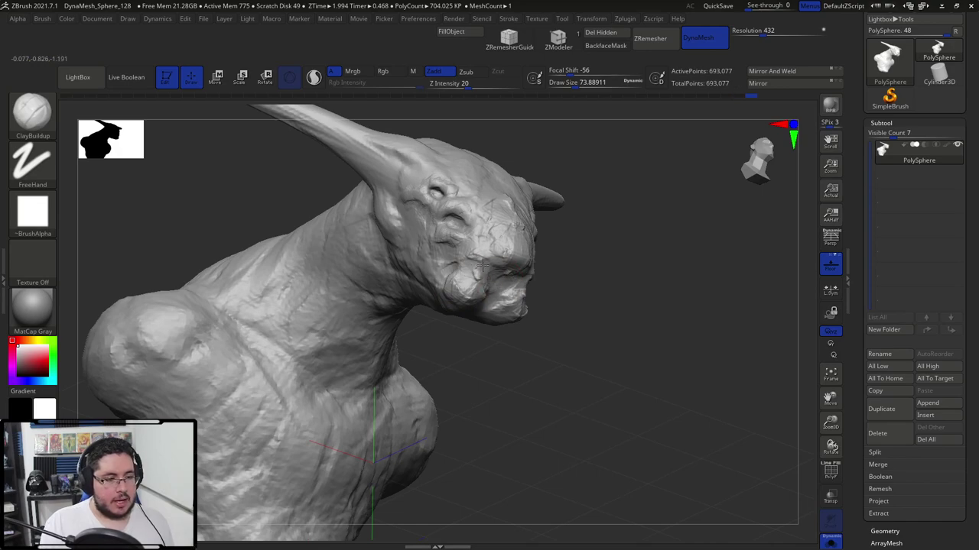
pyautogui.moveTo(467, 283); pyautogui.dragTo(471, 281)
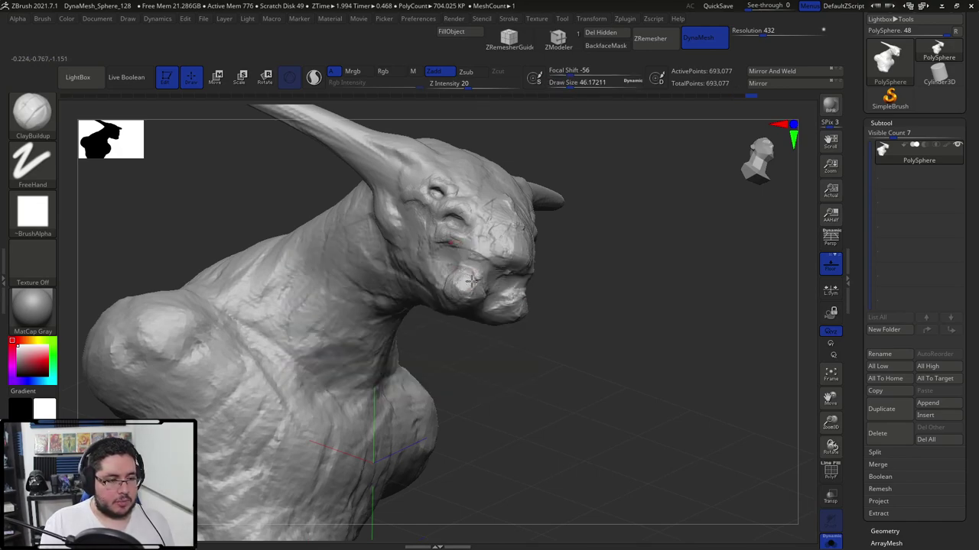
# Cut creases around the jaw lumps and along the mouth line with DamStandard at draw sizes between about 54 and 22.
pyautogui.moveTo(557, 304)
pyautogui.mouseDown()
pyautogui.moveTo(439, 350)
pyautogui.moveTo(464, 309)
pyautogui.mouseUp()
pyautogui.press('b')
pyautogui.press('d')
pyautogui.press('s')
pyautogui.press('space')
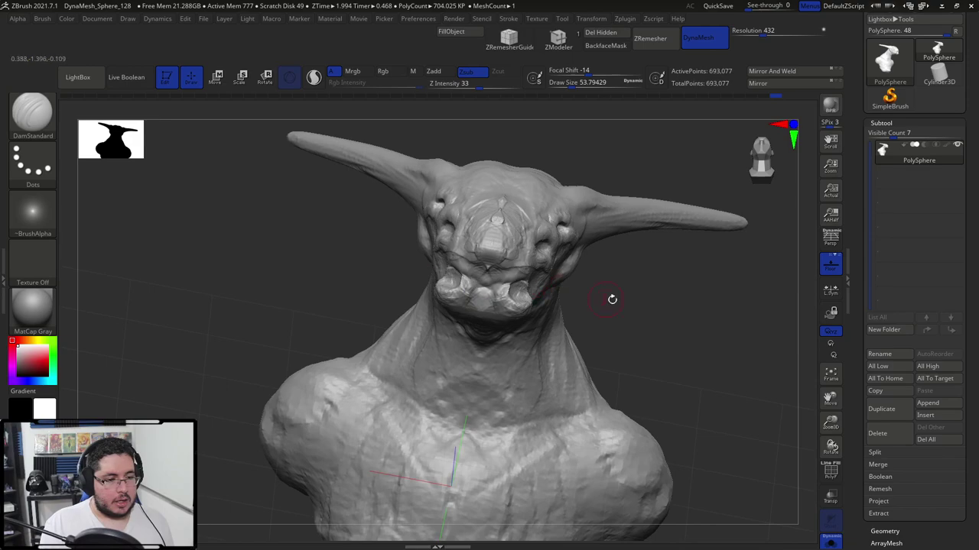
pyautogui.moveTo(612, 298)
pyautogui.mouseDown()
pyautogui.moveTo(495, 292)
pyautogui.moveTo(552, 285)
pyautogui.mouseUp()
pyautogui.rightClick(505, 352)
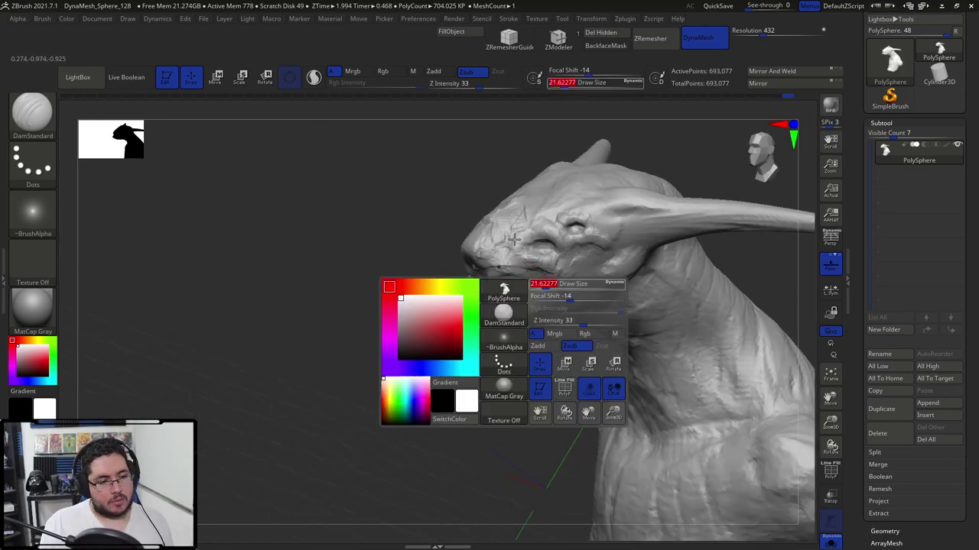
pyautogui.moveTo(505, 351)
pyautogui.mouseDown(button='right')
pyautogui.moveTo(461, 362)
pyautogui.moveTo(447, 410)
pyautogui.mouseUp(button='right')
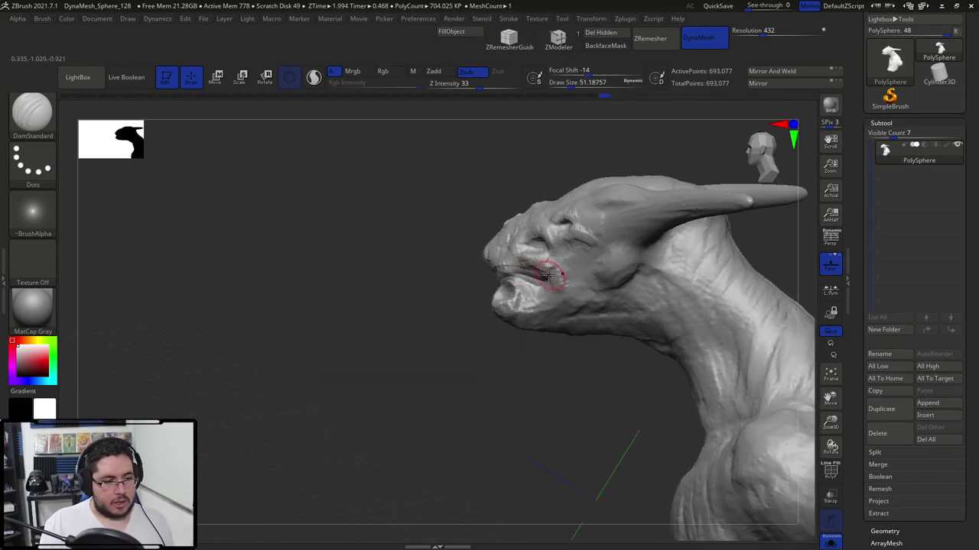
# Carve fine wrinkles into the cheek behind the mouth corner with DamStandard at a draw size of about 23.
pyautogui.press('space')
pyautogui.moveTo(574, 266); pyautogui.dragTo(567, 265)
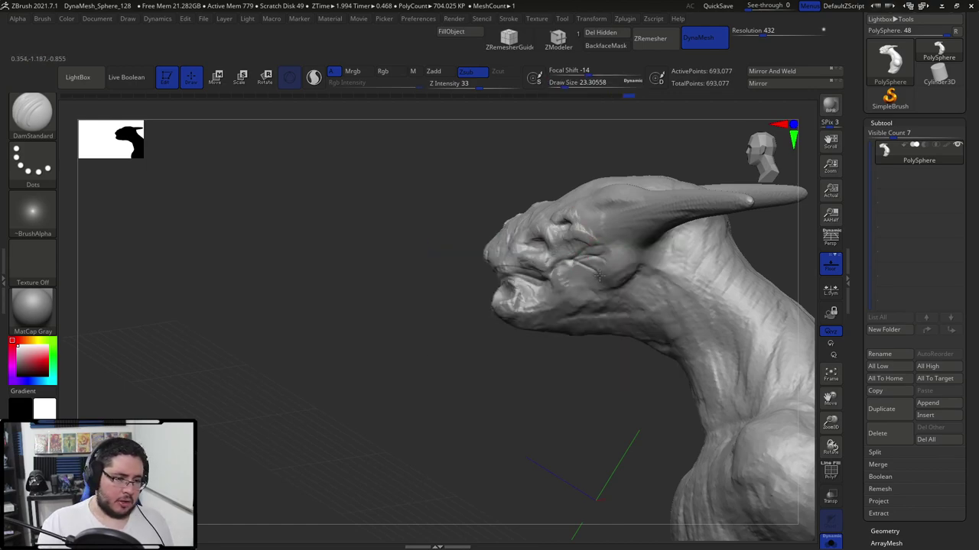
pyautogui.moveTo(481, 279)
pyautogui.mouseDown(button='right')
pyautogui.moveTo(666, 288)
pyautogui.moveTo(634, 278)
pyautogui.moveTo(527, 374)
pyautogui.moveTo(675, 280)
pyautogui.mouseUp(button='right')
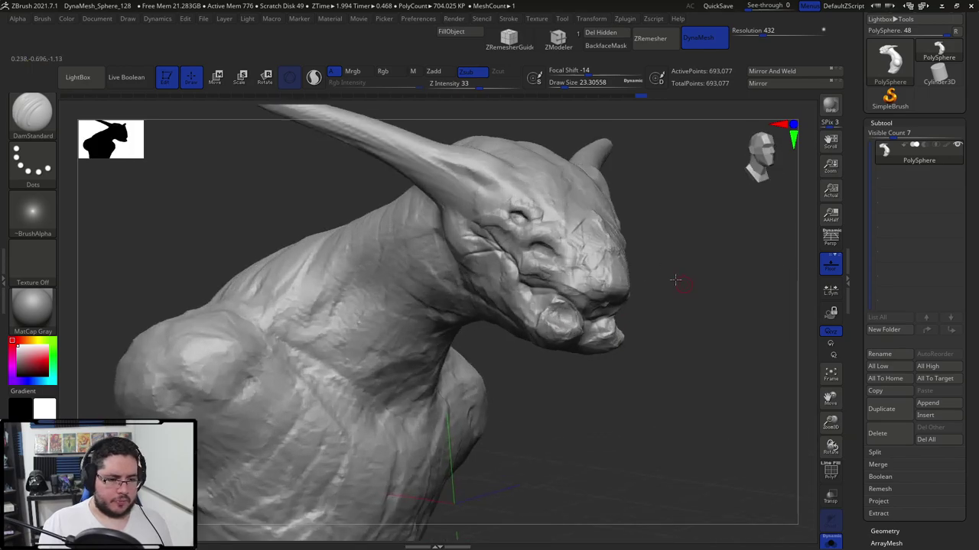
# Switch to Chrome, search for images of "bat nose" in a new tab and move the browser window off the canvas.
pyautogui.hotkey('alt', 'Tab')
pyautogui.hotkey('alt', 'Tab')
pyautogui.hotkey('alt', 'Tab')
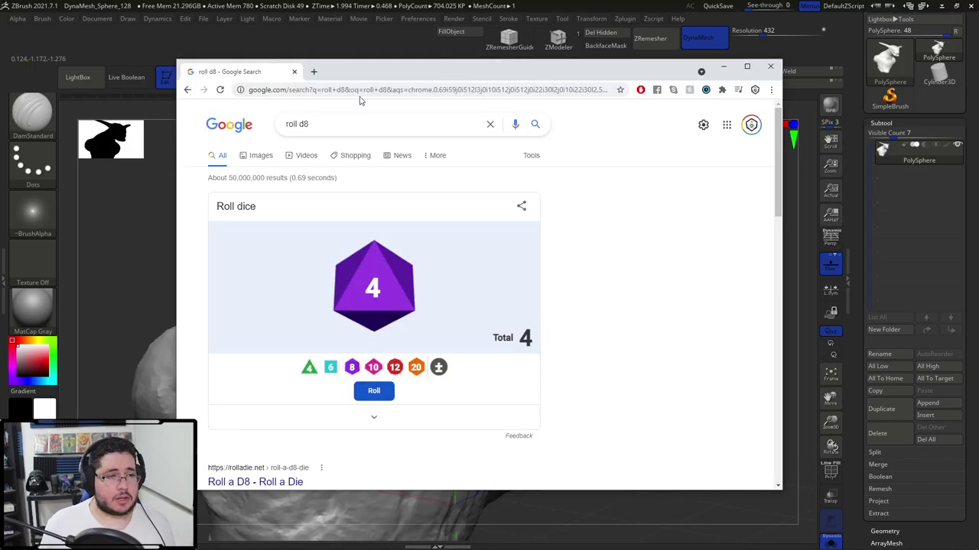
pyautogui.click(314, 72)
pyautogui.write('bat ')
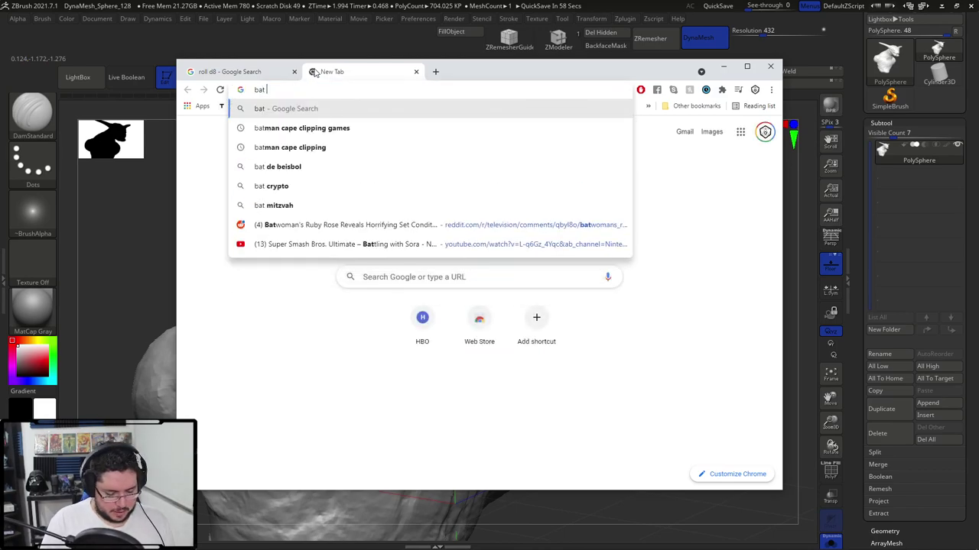
pyautogui.write('nouse')
pyautogui.press('Return')
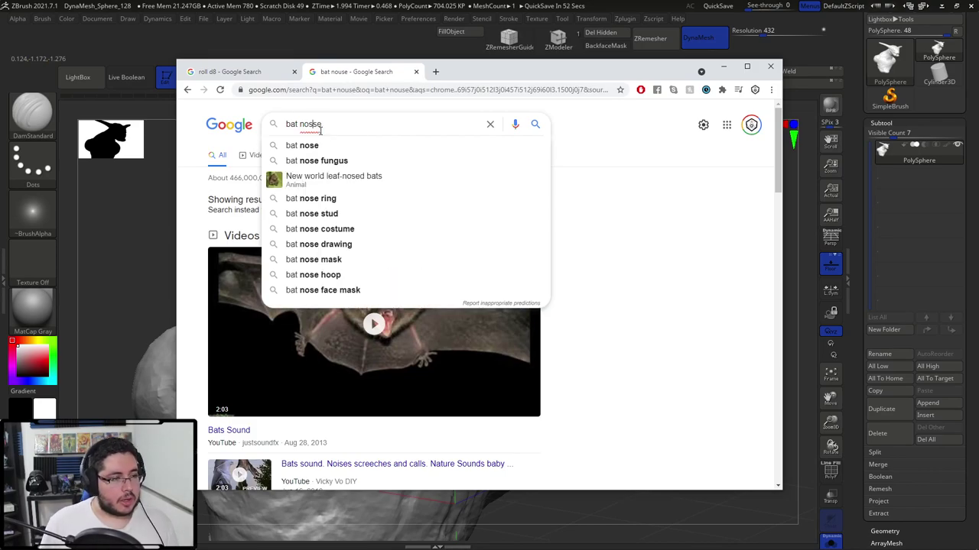
pyautogui.press('Return')
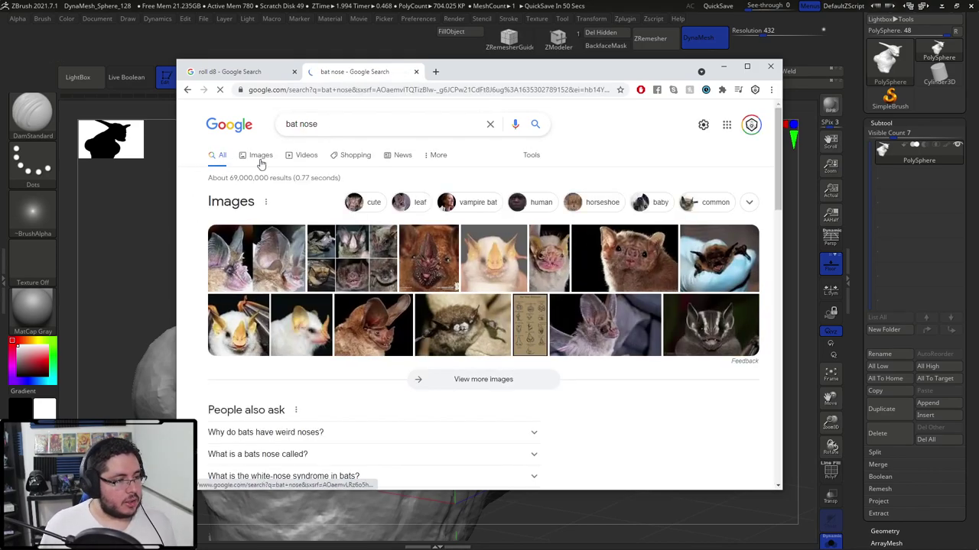
pyautogui.click(260, 159)
pyautogui.moveTo(529, 67); pyautogui.dragTo(977, 92)
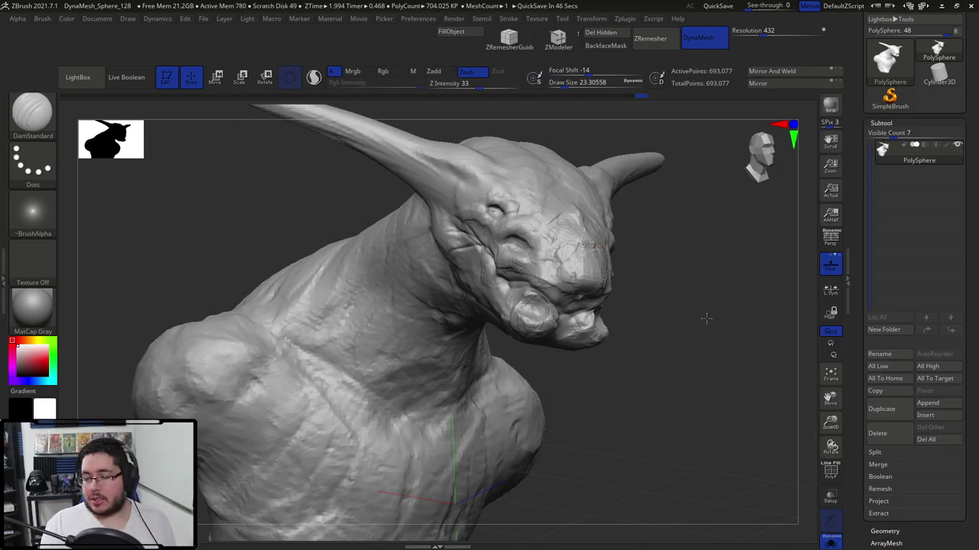
# Pull the top of the snout up into a pointed, bat-like nose leaf with the Move brush in ZBrush.
pyautogui.moveTo(706, 318)
pyautogui.mouseDown()
pyautogui.moveTo(699, 332)
pyautogui.moveTo(697, 289)
pyautogui.mouseUp()
pyautogui.press('b')
pyautogui.press('m')
pyautogui.press('v')
pyautogui.press('space')
pyautogui.press('space')
pyautogui.click(612, 224)
pyautogui.press('space')
pyautogui.moveTo(666, 212); pyautogui.dragTo(647, 212)
pyautogui.moveTo(655, 214)
pyautogui.mouseDown()
pyautogui.moveTo(674, 184)
pyautogui.moveTo(612, 229)
pyautogui.mouseUp()
pyautogui.moveTo(371, 436); pyautogui.dragTo(388, 426)
# Sculpt the rim, folds and nostril area of the bat-like nose with ClayBuildup at a draw size of about 22.
pyautogui.press('b')
pyautogui.press('c')
pyautogui.press('b')
pyautogui.moveTo(593, 331)
pyautogui.mouseDown()
pyautogui.moveTo(675, 299)
pyautogui.moveTo(644, 270)
pyautogui.mouseUp()
pyautogui.press('space')
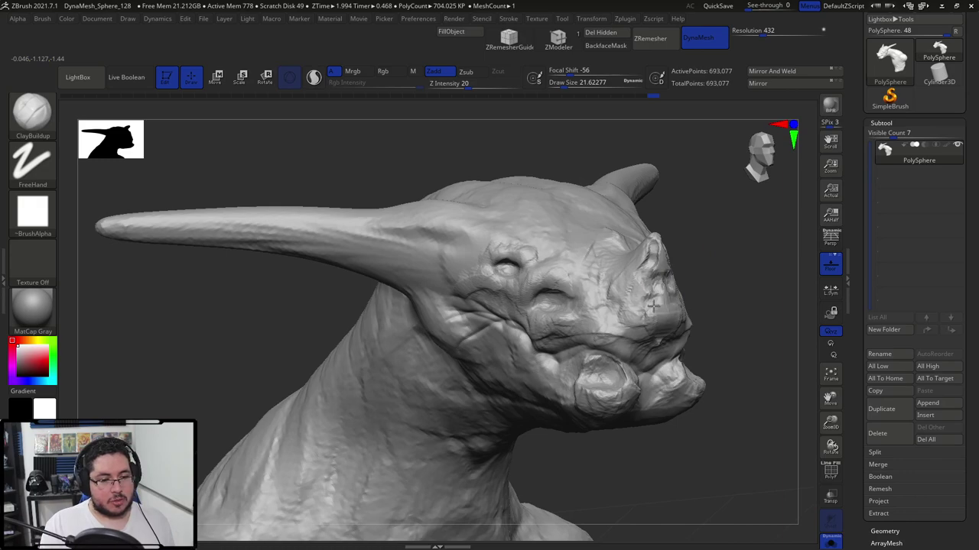
pyautogui.moveTo(716, 289)
pyautogui.mouseDown()
pyautogui.moveTo(642, 284)
pyautogui.moveTo(671, 251)
pyautogui.mouseUp()
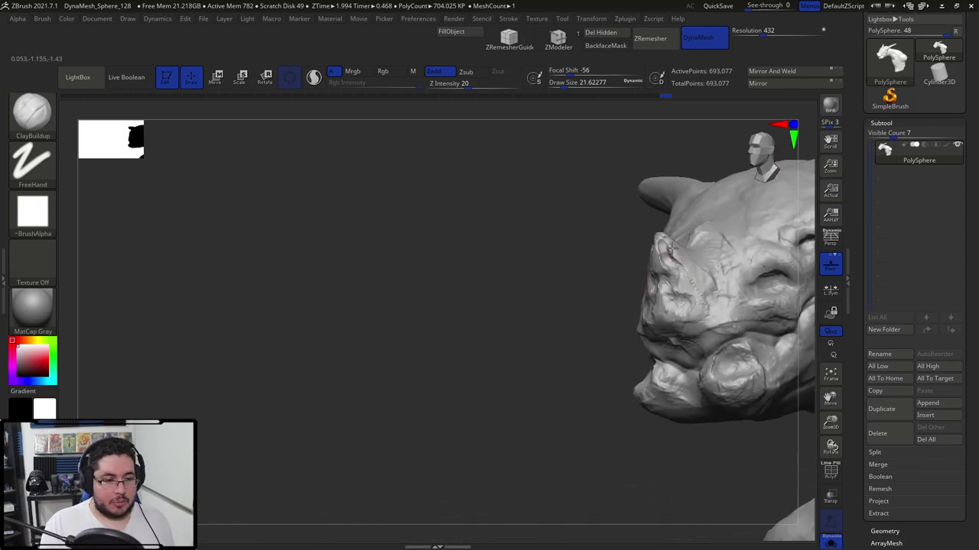
pyautogui.moveTo(682, 288); pyautogui.dragTo(691, 307)
pyautogui.moveTo(547, 294); pyautogui.dragTo(623, 286)
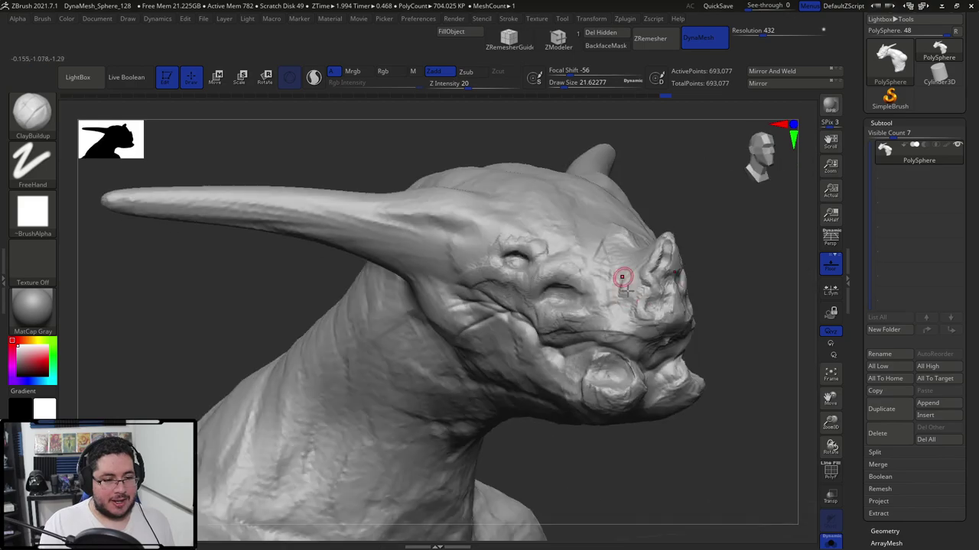
# Build up the upper lip and muzzle beside the nose with ClayBuildup at a draw size of about 62.
pyautogui.press(']')
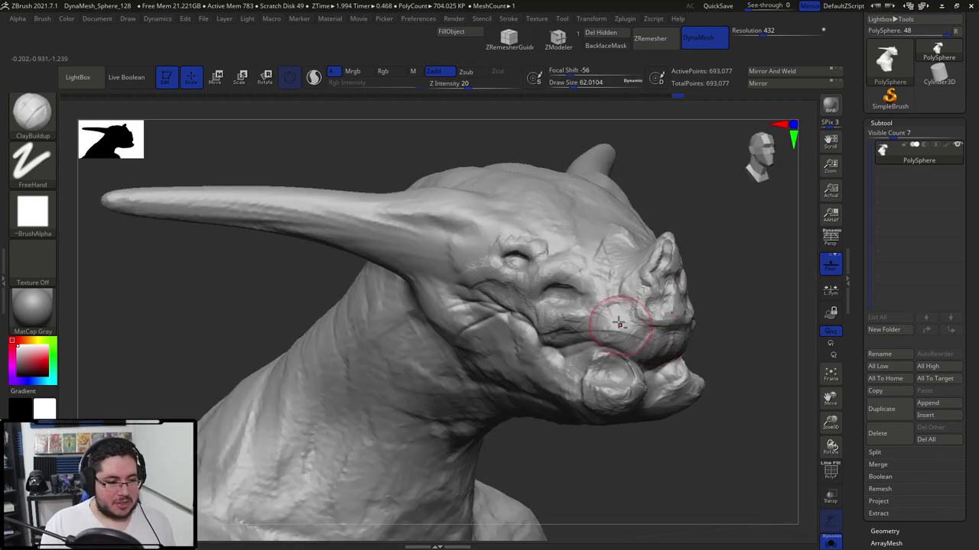
pyautogui.moveTo(619, 323); pyautogui.dragTo(621, 326)
pyautogui.moveTo(714, 303); pyautogui.dragTo(655, 334)
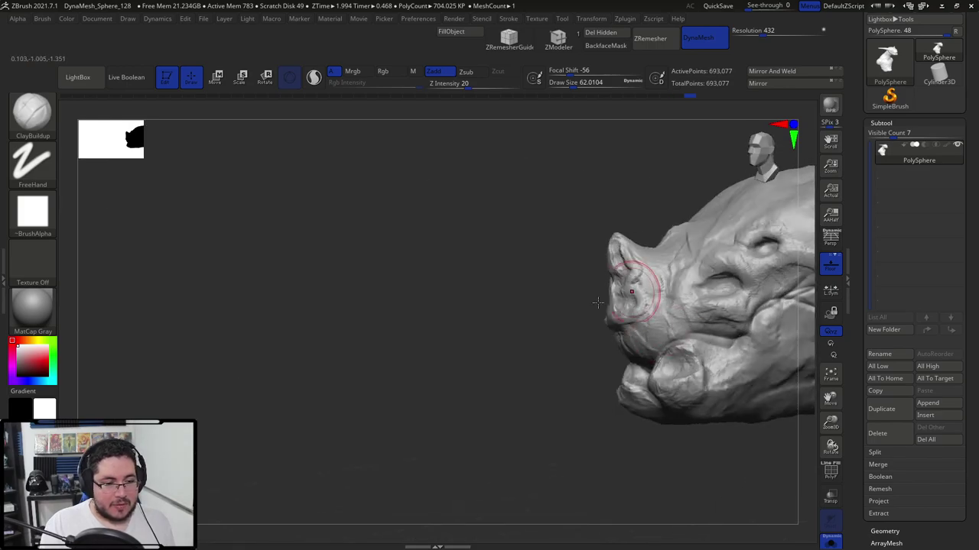
# Append a Sphere3D as a new subtool and select it with the Move gizmo active.
pyautogui.moveTo(598, 303); pyautogui.dragTo(803, 367)
pyautogui.click(936, 403)
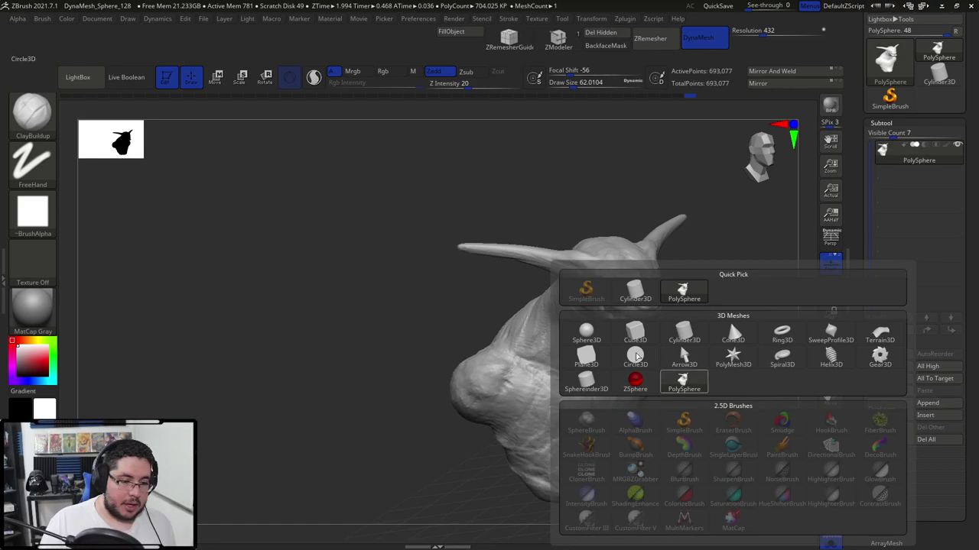
pyautogui.click(586, 332)
pyautogui.moveTo(729, 262); pyautogui.dragTo(454, 370)
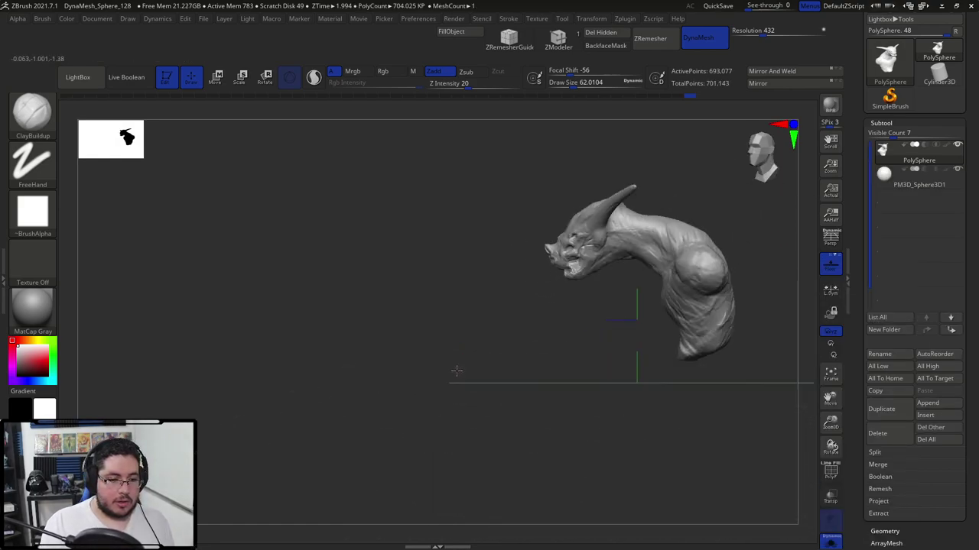
pyautogui.press('w')
pyautogui.moveTo(573, 320); pyautogui.dragTo(539, 316)
pyautogui.click(881, 173)
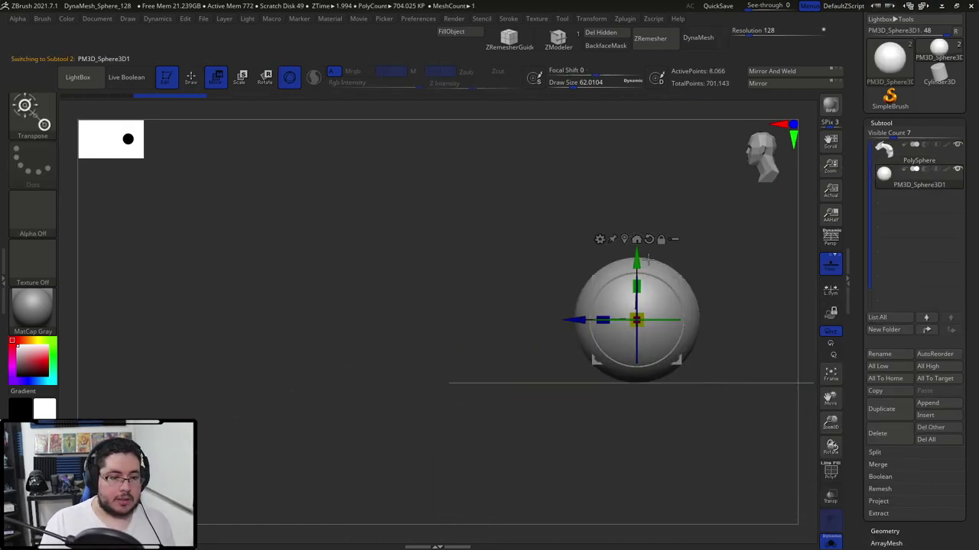
# Turn off solo display and place the sphere, scaled down, in front of and below the creature's jaw.
pyautogui.click(830, 542)
pyautogui.keyDown('ctrl'); pyautogui.moveTo(636, 330); pyautogui.dragTo(624, 373, button='right'); pyautogui.keyUp('ctrl')
pyautogui.moveTo(553, 329); pyautogui.dragTo(443, 334)
# Pull the sphere into a curved, tapering tusk with the Move brush at a draw size of about 239.
pyautogui.press('q')
pyautogui.press('b')
pyautogui.press('m')
pyautogui.press('v')
pyautogui.press('space')
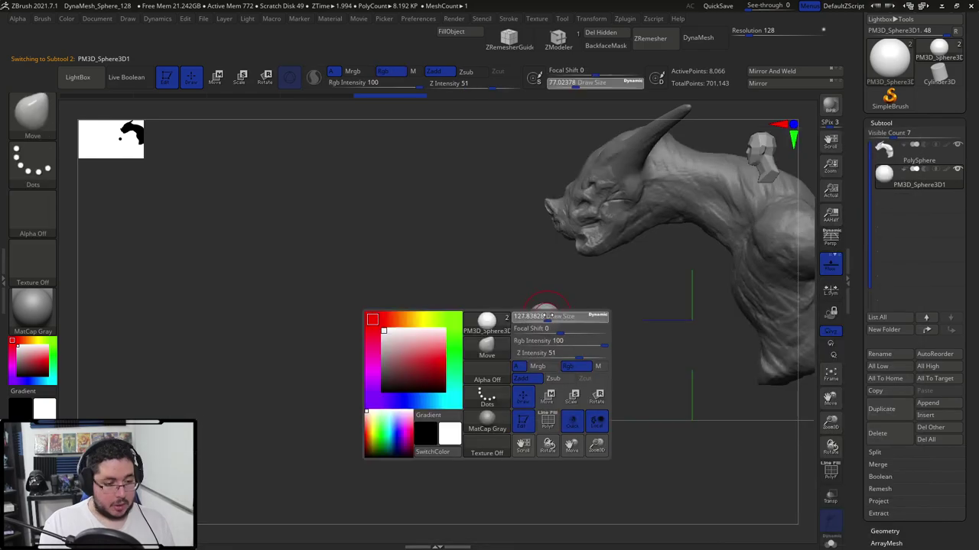
pyautogui.moveTo(543, 315)
pyautogui.mouseDown()
pyautogui.moveTo(558, 314)
pyautogui.moveTo(528, 257)
pyautogui.moveTo(547, 262)
pyautogui.mouseUp()
pyautogui.press('space')
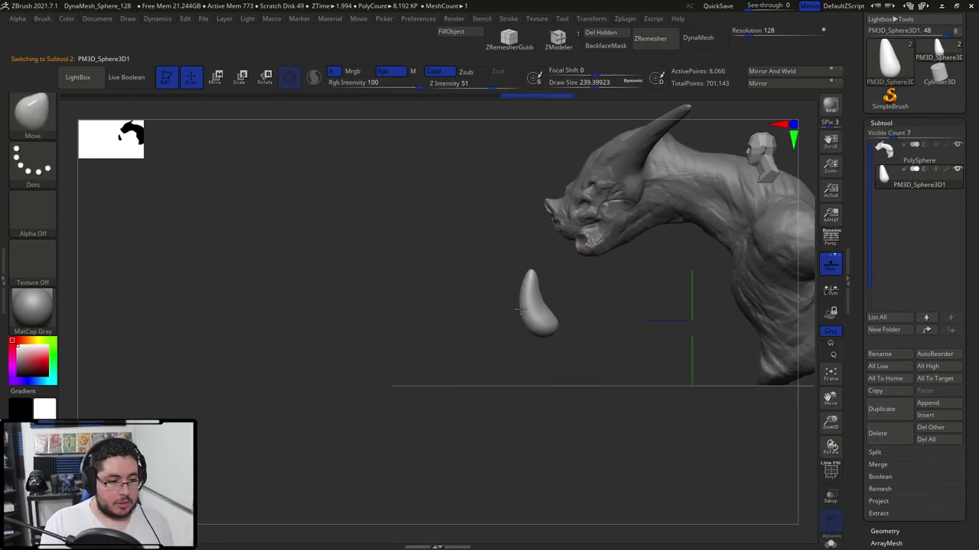
pyautogui.keyDown('shift'); pyautogui.moveTo(482, 336); pyautogui.dragTo(493, 304); pyautogui.keyUp('shift')
pyautogui.moveTo(549, 283); pyautogui.dragTo(520, 298, button='right')
# DynaMesh the tusk at resolution 128 and flatten its surface with TrimDynamic at a draw size of about 77.
pyautogui.click(698, 37)
pyautogui.press('b')
pyautogui.press('t')
pyautogui.press('d')
pyautogui.press('space')
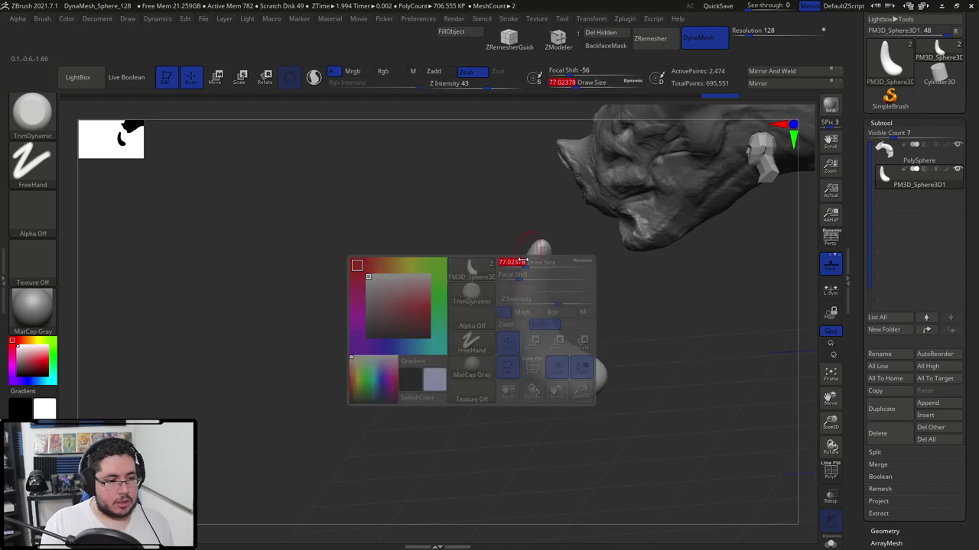
pyautogui.moveTo(534, 257)
pyautogui.mouseDown(button='right')
pyautogui.moveTo(527, 269)
pyautogui.moveTo(589, 305)
pyautogui.moveTo(536, 271)
pyautogui.mouseUp(button='right')
pyautogui.moveTo(530, 313); pyautogui.dragTo(547, 295, button='right')
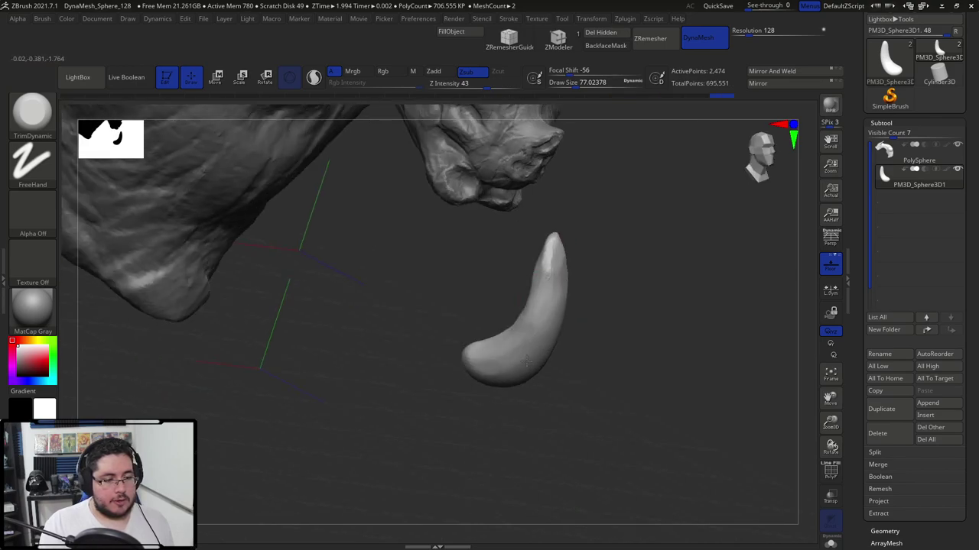
pyautogui.moveTo(526, 362); pyautogui.dragTo(569, 350, button='right')
pyautogui.moveTo(562, 285); pyautogui.dragTo(582, 292, button='right')
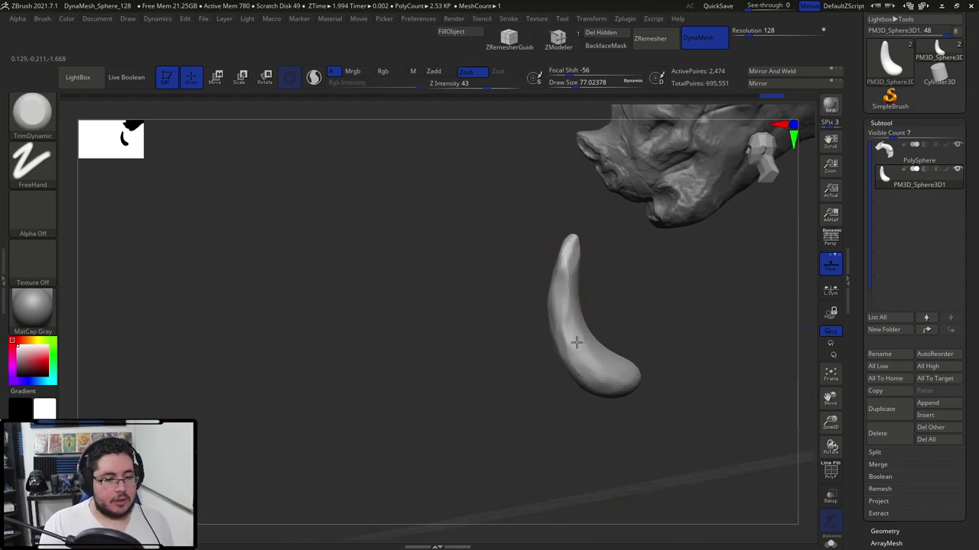
pyautogui.moveTo(581, 340); pyautogui.dragTo(629, 417, button='right')
# Move the tusk up to the side of the lower jaw and tilt it along the snout with the gizmo.
pyautogui.press('w')
pyautogui.moveTo(628, 417); pyautogui.dragTo(597, 409, button='right')
pyautogui.moveTo(563, 363); pyautogui.dragTo(554, 232)
pyautogui.moveTo(511, 310); pyautogui.dragTo(538, 324, button='right')
pyautogui.moveTo(542, 294); pyautogui.dragTo(627, 294)
pyautogui.moveTo(738, 209); pyautogui.dragTo(658, 211, button='right')
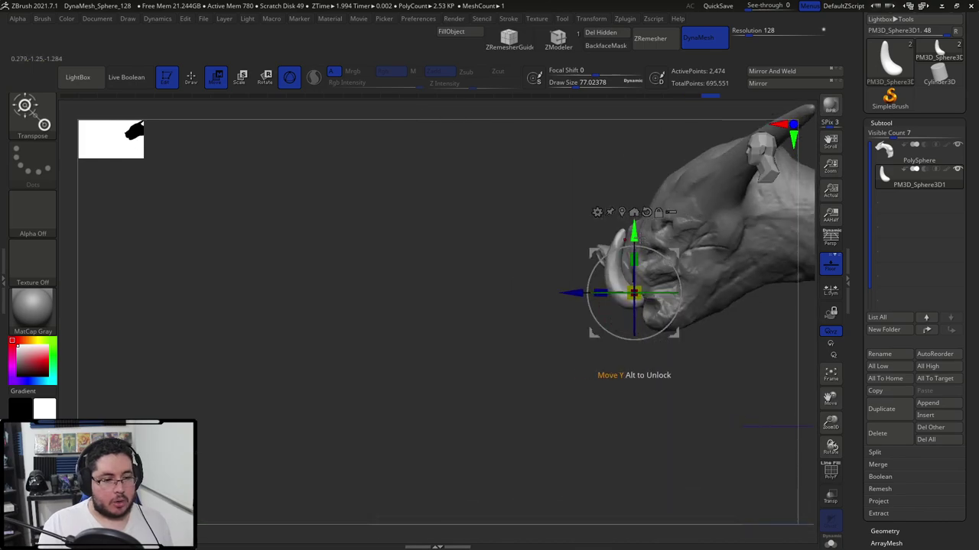
pyautogui.moveTo(638, 237); pyautogui.dragTo(595, 289)
pyautogui.moveTo(587, 349); pyautogui.dragTo(603, 340)
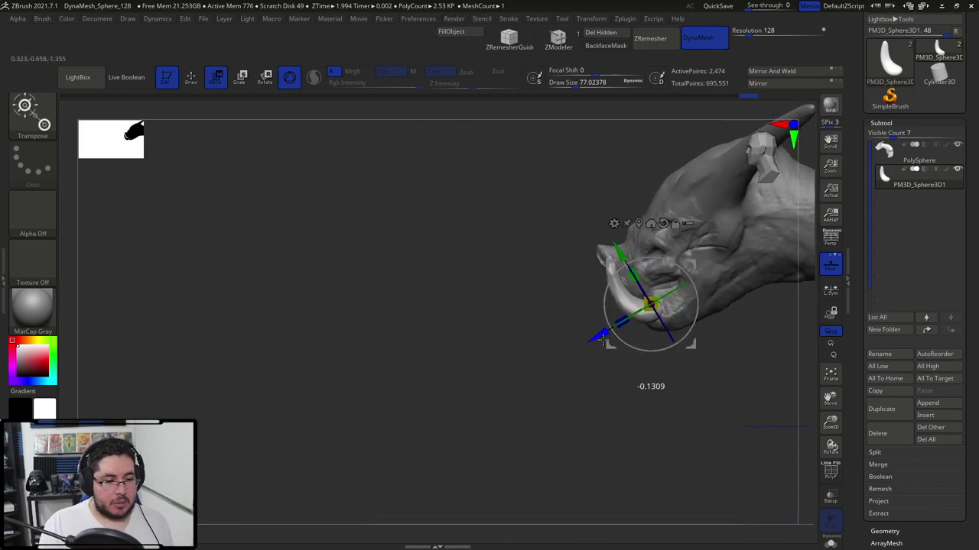
# Rotate the tusk outward by about 6.4 degrees in the front view so it flares away from the nose.
pyautogui.keyDown('shift'); pyautogui.moveTo(581, 351); pyautogui.dragTo(604, 371, button='right'); pyautogui.keyUp('shift')
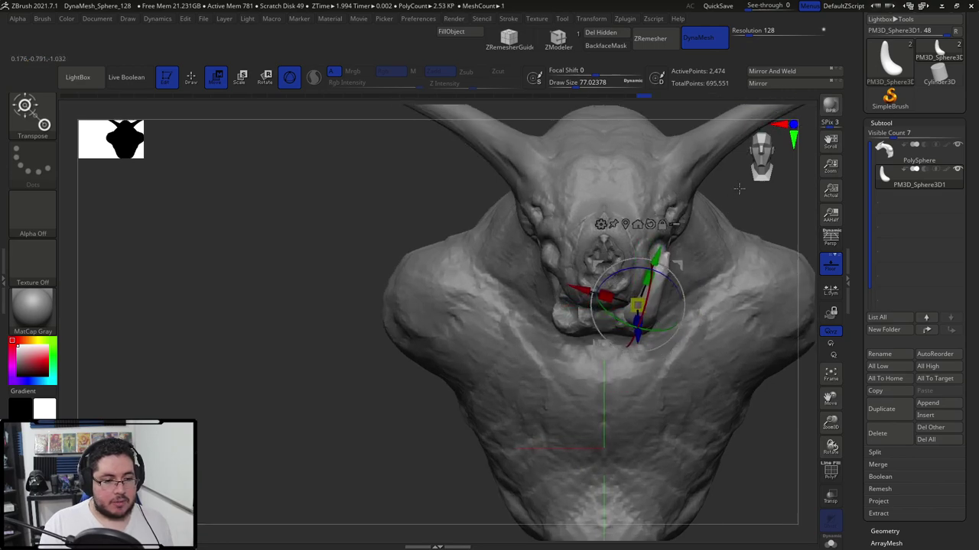
pyautogui.moveTo(739, 189); pyautogui.dragTo(650, 229, button='right')
pyautogui.keyDown('shift'); pyautogui.moveTo(549, 382); pyautogui.dragTo(623, 374, button='right'); pyautogui.keyUp('shift')
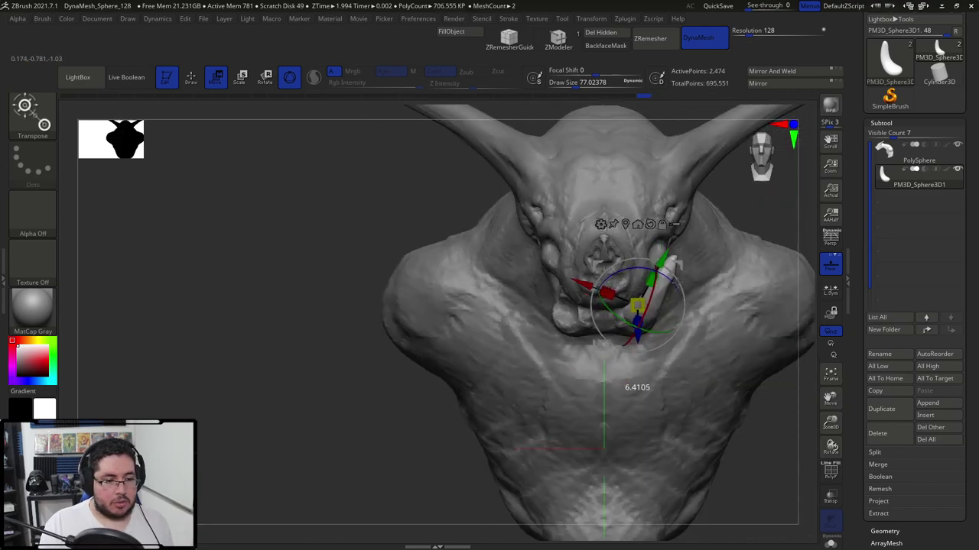
# Fine-tune the tusk's depth and sideways position so its base sits embedded in the jaw.
pyautogui.press('q')
pyautogui.moveTo(753, 182); pyautogui.dragTo(702, 189, button='right')
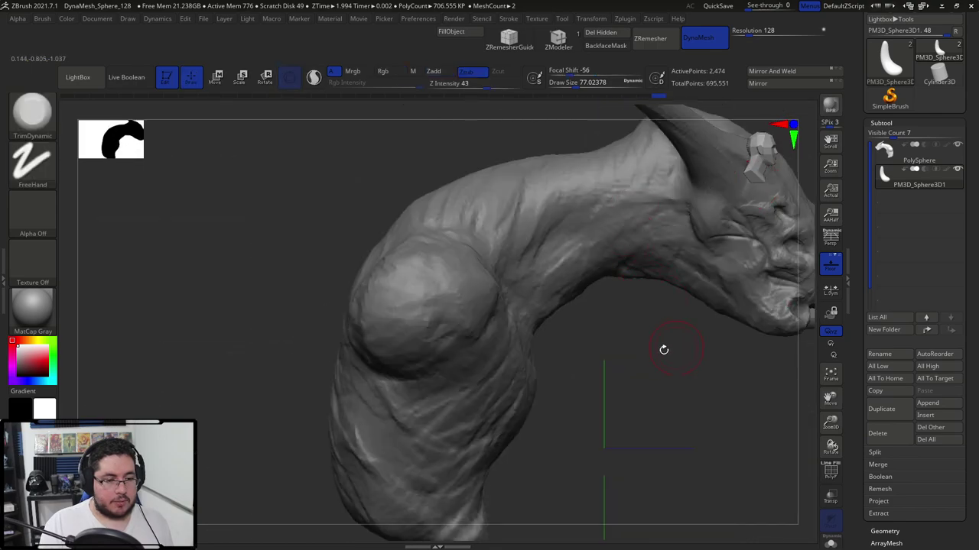
pyautogui.moveTo(663, 350); pyautogui.dragTo(476, 405, button='right')
pyautogui.press('w')
pyautogui.moveTo(593, 391); pyautogui.dragTo(602, 384)
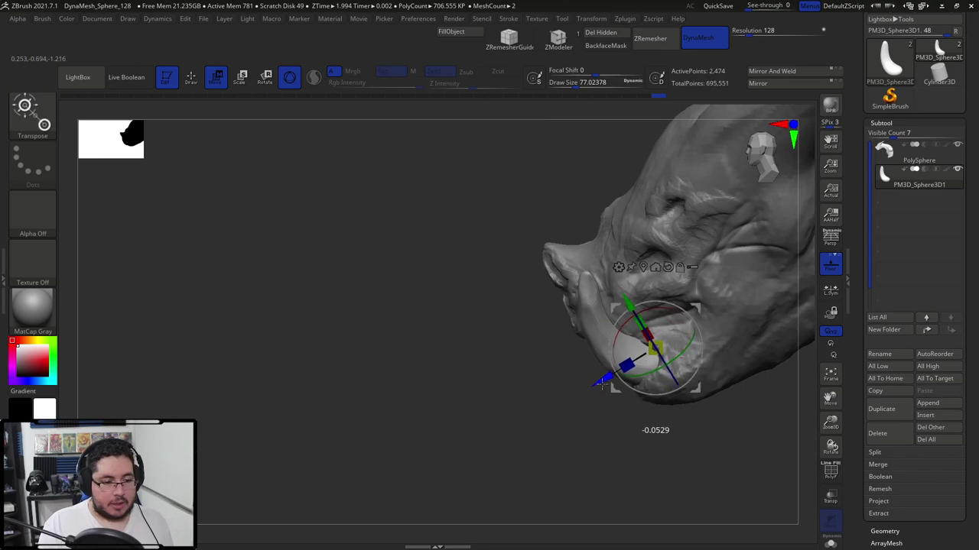
pyautogui.moveTo(566, 422); pyautogui.dragTo(633, 347, button='right')
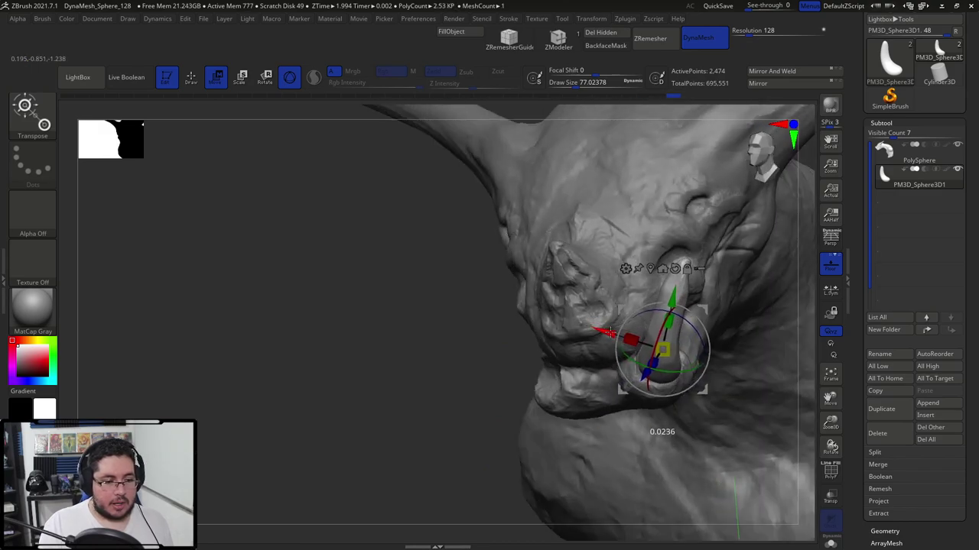
pyautogui.press('q')
pyautogui.moveTo(470, 448); pyautogui.dragTo(518, 382, button='right')
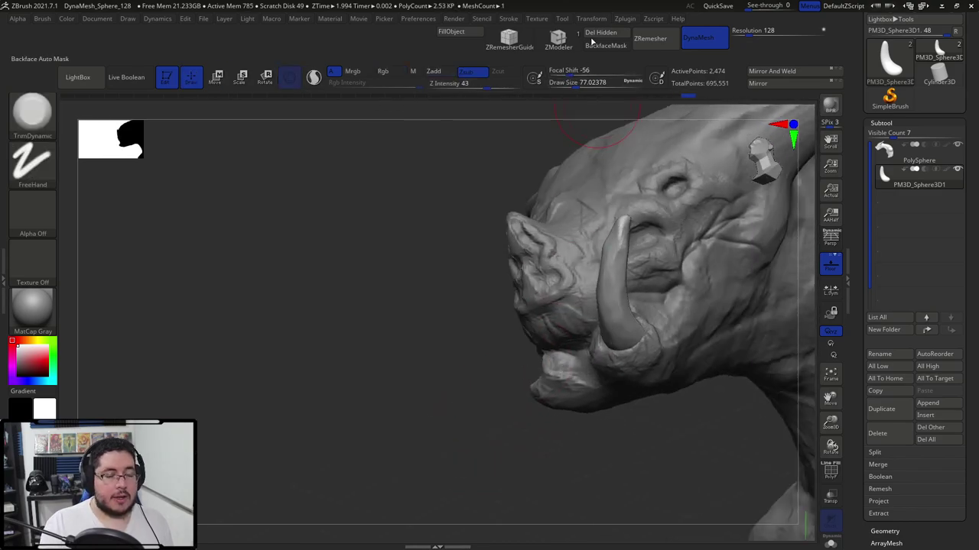
# Mirror the tusk across the X axis with SubTool Master, merging it into one subtool.
pyautogui.click(624, 19)
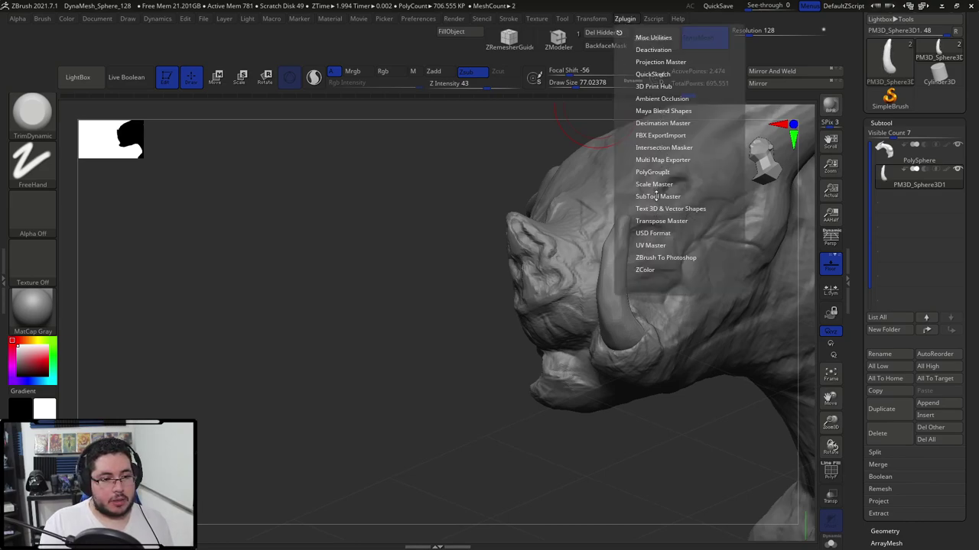
pyautogui.click(655, 196)
pyautogui.click(702, 244)
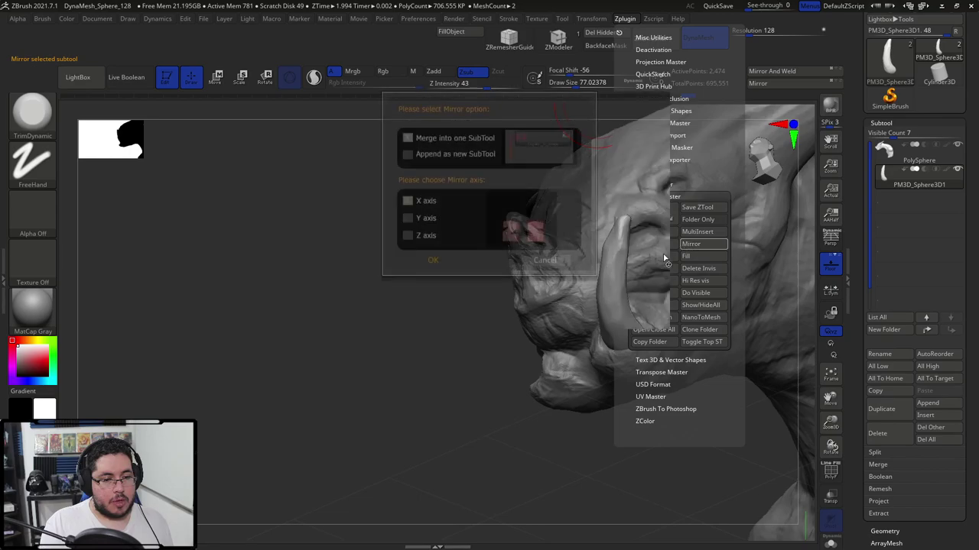
pyautogui.click(445, 260)
# Select the creature's body subtool and build up the upper lip below the nose with ClayBuildup at a draw size of about 37.
pyautogui.moveTo(459, 344)
pyautogui.mouseDown(button='right')
pyautogui.moveTo(485, 387)
pyautogui.moveTo(758, 286)
pyautogui.moveTo(705, 203)
pyautogui.moveTo(760, 282)
pyautogui.moveTo(737, 229)
pyautogui.mouseUp(button='right')
pyautogui.press('space')
pyautogui.moveTo(648, 293); pyautogui.dragTo(637, 293)
pyautogui.keyDown('alt'); pyautogui.click(616, 306); pyautogui.keyUp('alt')
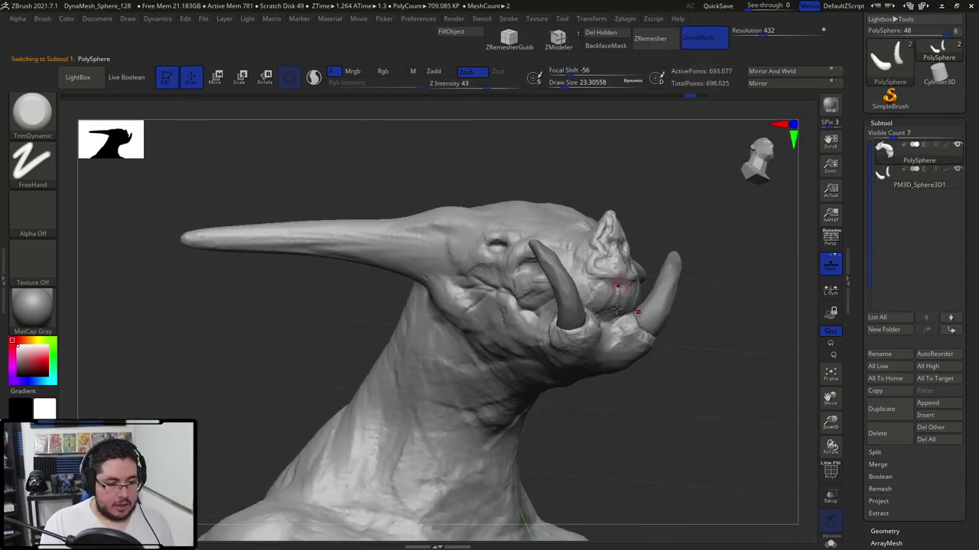
pyautogui.press('b')
pyautogui.press('c')
pyautogui.press('b')
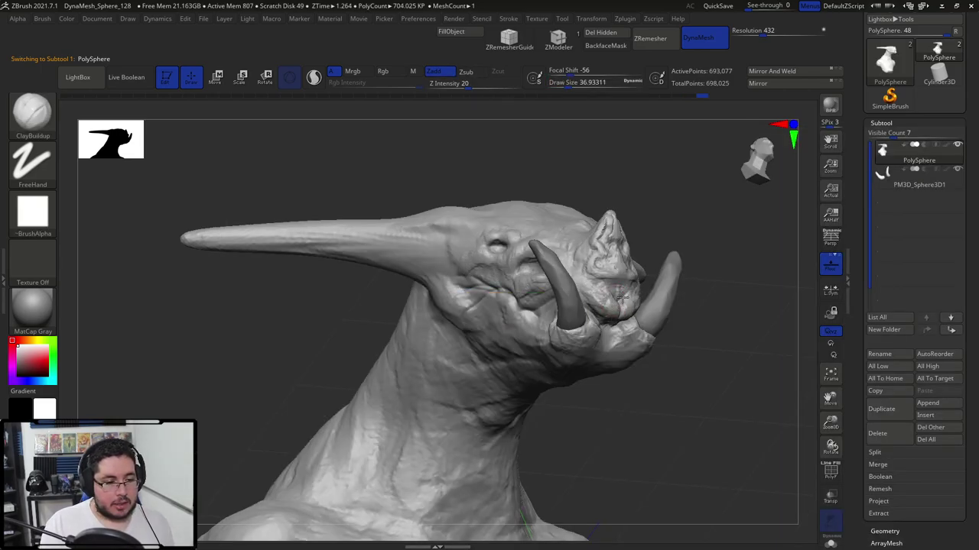
pyautogui.press('shift')
pyautogui.moveTo(620, 313)
pyautogui.mouseDown(button='right')
pyautogui.moveTo(522, 367)
pyautogui.moveTo(650, 320)
pyautogui.mouseUp(button='right')
# Build up the mouth and lower lip between the tusks with ClayBuildup at a draw size of about 54.
pyautogui.press('space')
pyautogui.moveTo(594, 296); pyautogui.dragTo(609, 298)
pyautogui.moveTo(714, 299); pyautogui.dragTo(611, 306, button='right')
pyautogui.press('space')
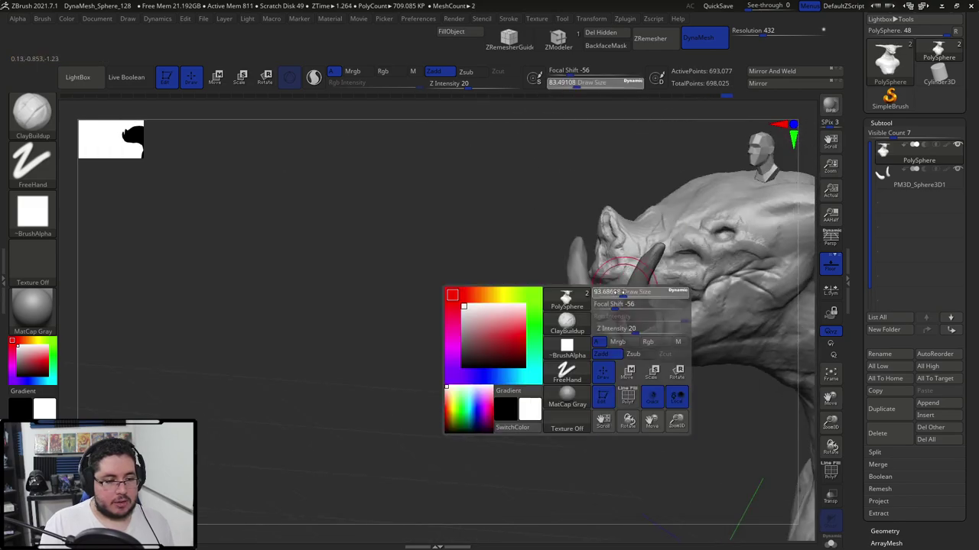
pyautogui.moveTo(606, 296); pyautogui.dragTo(603, 296)
pyautogui.moveTo(557, 365); pyautogui.dragTo(634, 337, button='right')
pyautogui.press('space')
pyautogui.moveTo(598, 328); pyautogui.dragTo(595, 328)
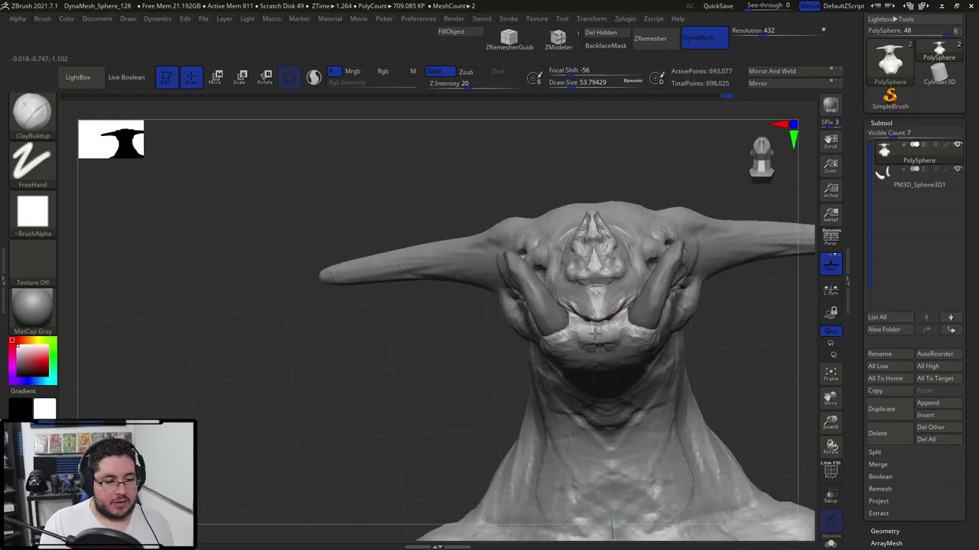
# Add volume to the side and underside of the lower jaw with ClayBuildup at draw sizes of about 108 and 77.
pyautogui.moveTo(522, 361)
pyautogui.mouseDown(button='right')
pyautogui.moveTo(688, 339)
pyautogui.moveTo(552, 428)
pyautogui.moveTo(611, 405)
pyautogui.moveTo(612, 367)
pyautogui.mouseUp(button='right')
pyautogui.press('space')
pyautogui.moveTo(613, 312); pyautogui.dragTo(616, 312)
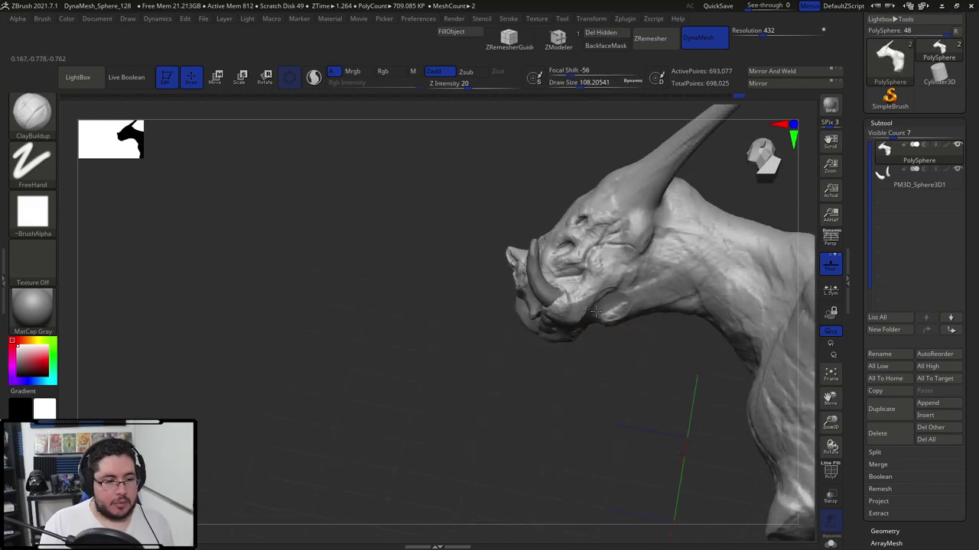
pyautogui.moveTo(595, 311); pyautogui.dragTo(606, 300, button='right')
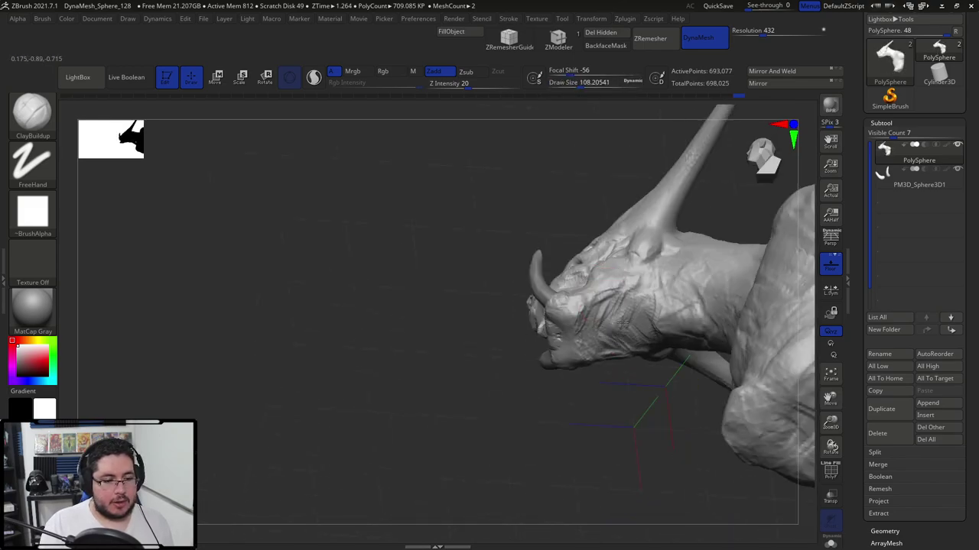
pyautogui.press('space')
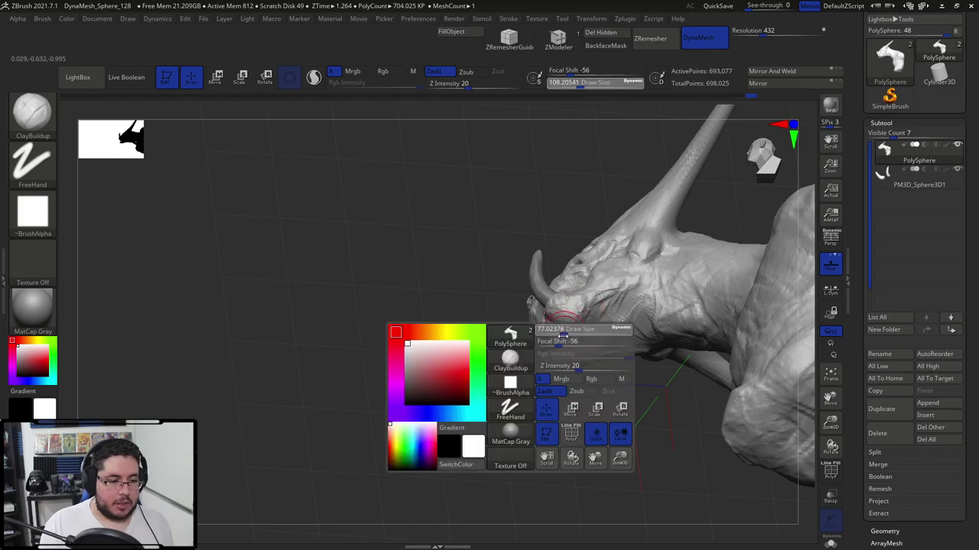
pyautogui.moveTo(568, 339); pyautogui.dragTo(574, 335)
pyautogui.moveTo(533, 384); pyautogui.dragTo(604, 355, button='right')
# Pull a pointed spur down from the chin with the Move brush at a draw size of about 65.
pyautogui.press('b')
pyautogui.press('m')
pyautogui.press('v')
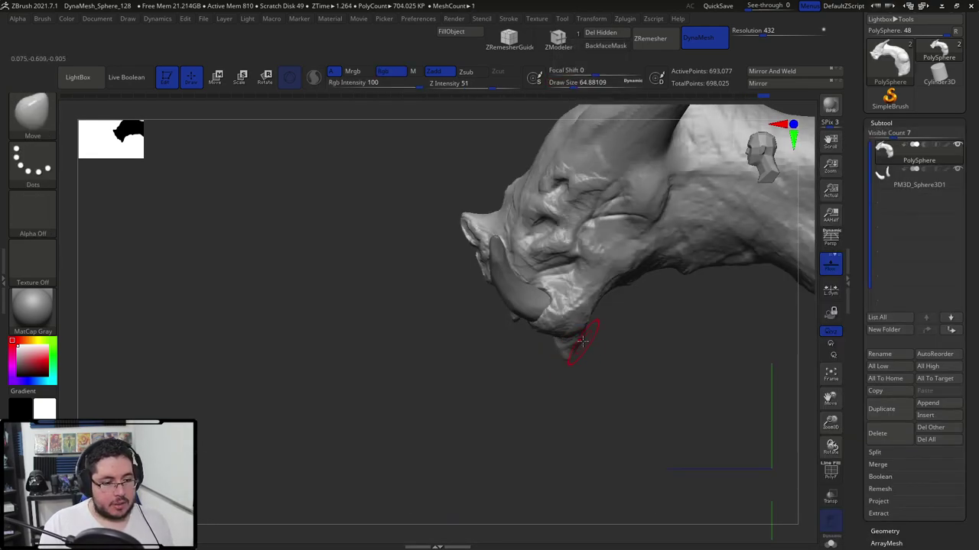
pyautogui.moveTo(605, 363); pyautogui.dragTo(586, 332, button='right')
pyautogui.moveTo(552, 406); pyautogui.dragTo(574, 320, button='right')
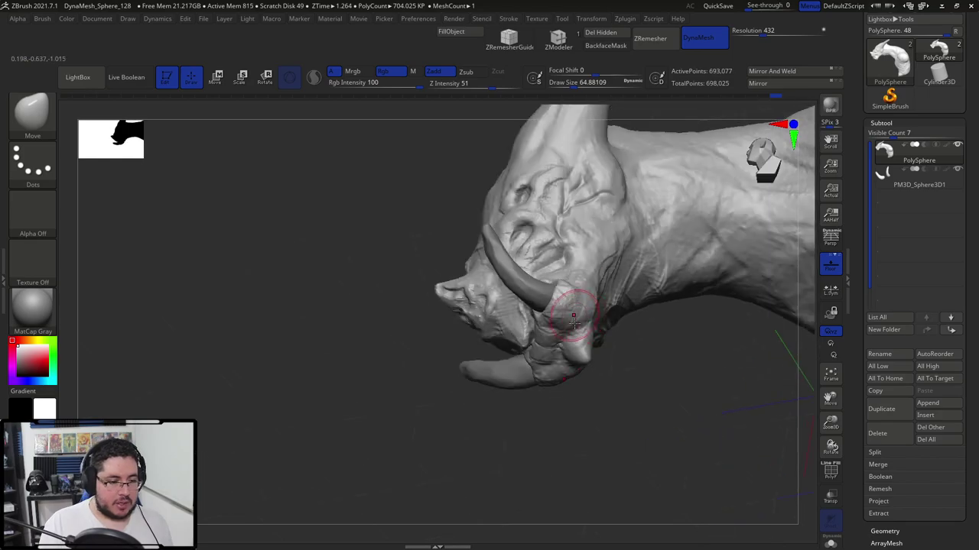
# Build up the jaw around the chin spur and tusk base with ClayBuildup at a draw size of about 65.
pyautogui.press('b')
pyautogui.press('c')
pyautogui.press('b')
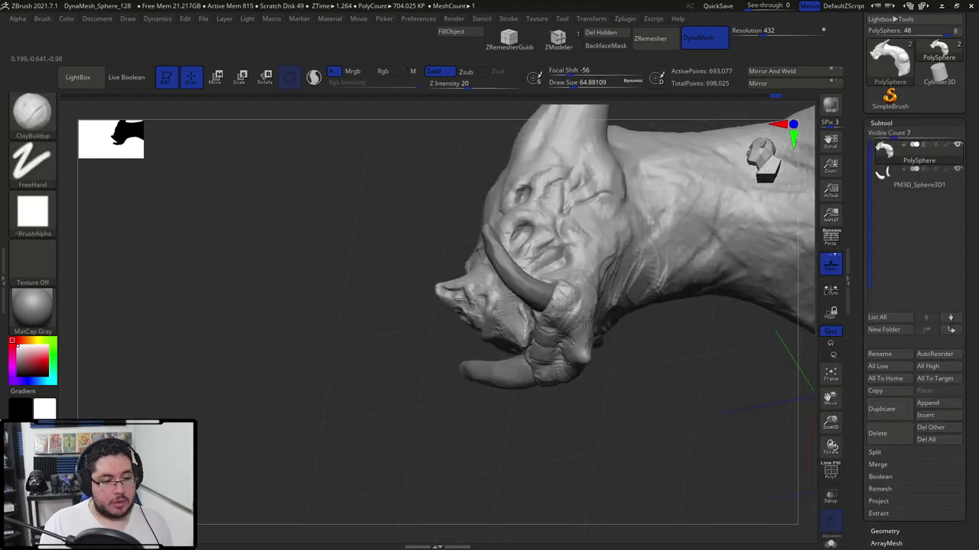
pyautogui.moveTo(584, 388)
pyautogui.mouseDown(button='right')
pyautogui.moveTo(643, 290)
pyautogui.moveTo(578, 372)
pyautogui.mouseUp(button='right')
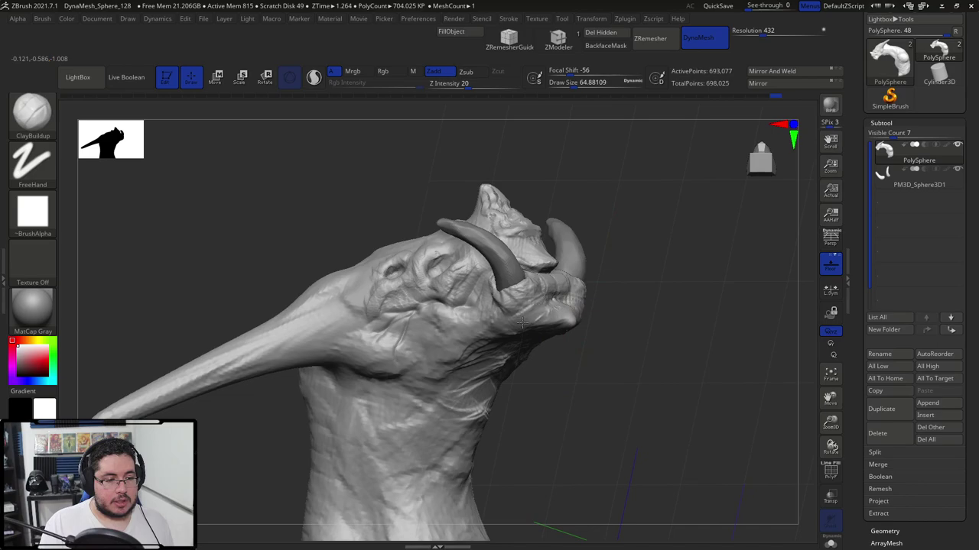
pyautogui.moveTo(531, 321); pyautogui.dragTo(535, 348, button='right')
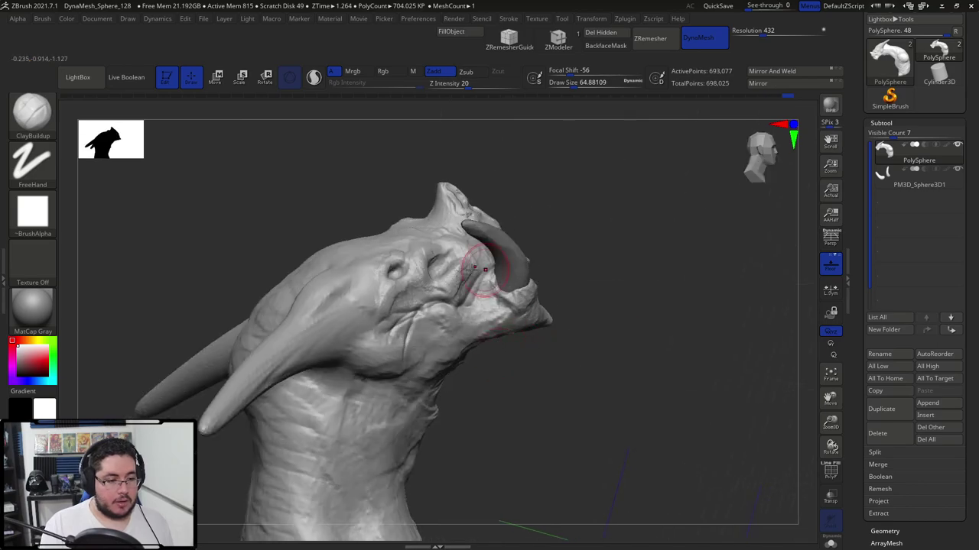
# Carve creases along the cheek and mouth corner with DamStandard at a draw size of about 41.
pyautogui.press('b')
pyautogui.press('d')
pyautogui.press('s')
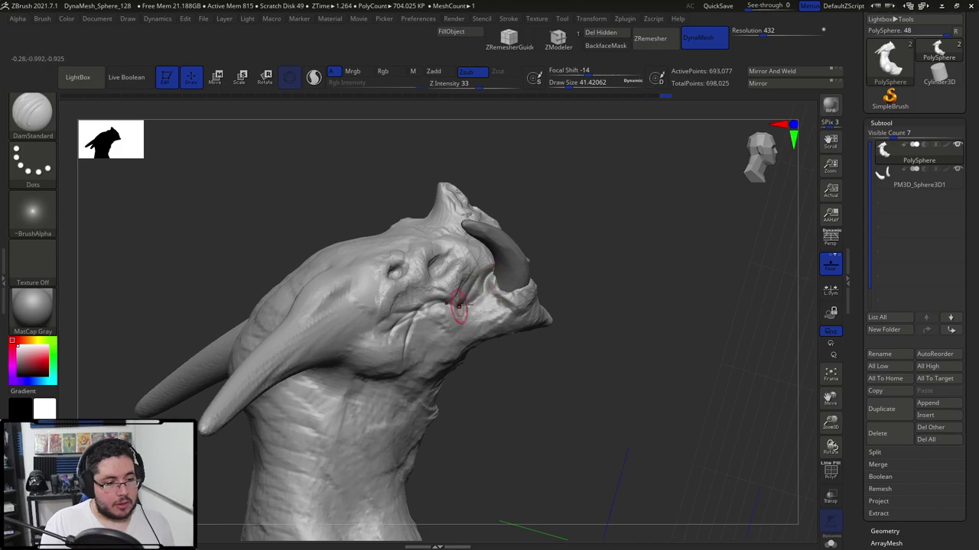
pyautogui.moveTo(459, 295)
pyautogui.mouseDown(button='right')
pyautogui.moveTo(616, 232)
pyautogui.moveTo(646, 259)
pyautogui.moveTo(685, 184)
pyautogui.moveTo(681, 152)
pyautogui.moveTo(745, 264)
pyautogui.moveTo(659, 273)
pyautogui.moveTo(706, 250)
pyautogui.moveTo(563, 242)
pyautogui.mouseUp(button='right')
# Reshape the neck and upper chest silhouette with the Move brush at a draw size of about 460.
pyautogui.press('b')
pyautogui.press('m')
pyautogui.press('v')
pyautogui.press('space')
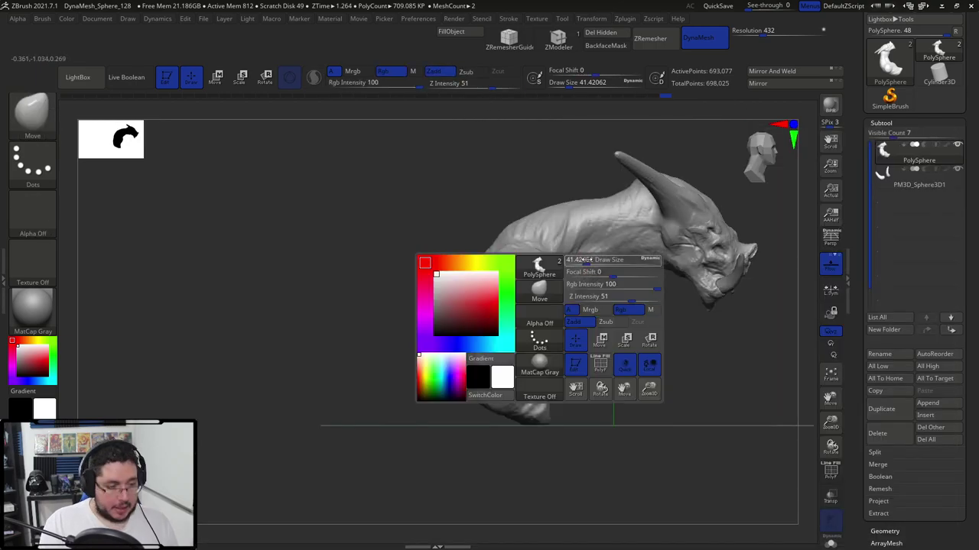
pyautogui.click(604, 262)
pyautogui.moveTo(603, 202); pyautogui.dragTo(604, 189)
pyautogui.press(']')
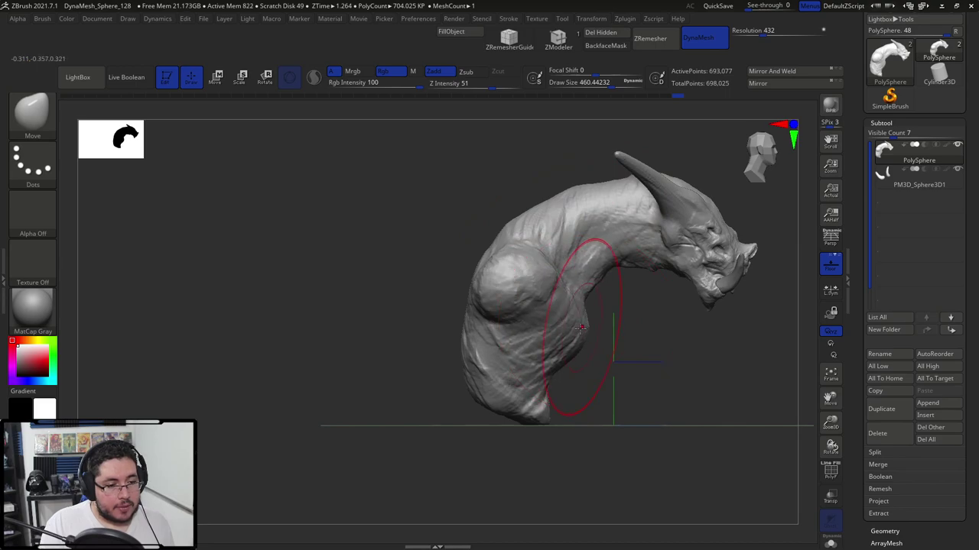
pyautogui.moveTo(524, 328)
pyautogui.mouseDown(button='right')
pyautogui.moveTo(732, 329)
pyautogui.moveTo(675, 323)
pyautogui.mouseUp(button='right')
pyautogui.moveTo(673, 244); pyautogui.dragTo(659, 228)
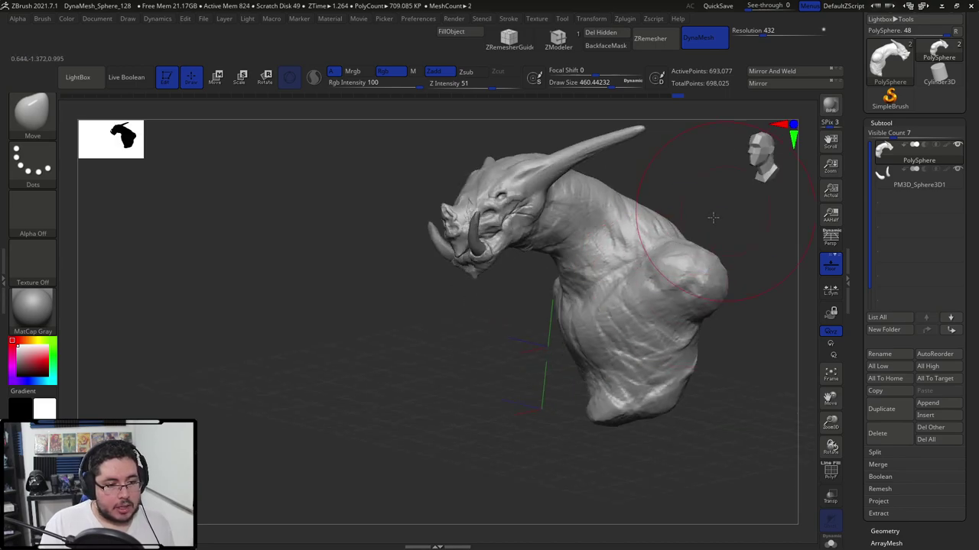
# Adjust the proportions of the shoulders and torso with the Move brush at a draw size of about 794.
pyautogui.moveTo(712, 216); pyautogui.dragTo(651, 224, button='right')
pyautogui.press('space')
pyautogui.click(676, 228)
pyautogui.moveTo(684, 236); pyautogui.dragTo(675, 223)
pyautogui.moveTo(577, 273); pyautogui.dragTo(695, 294)
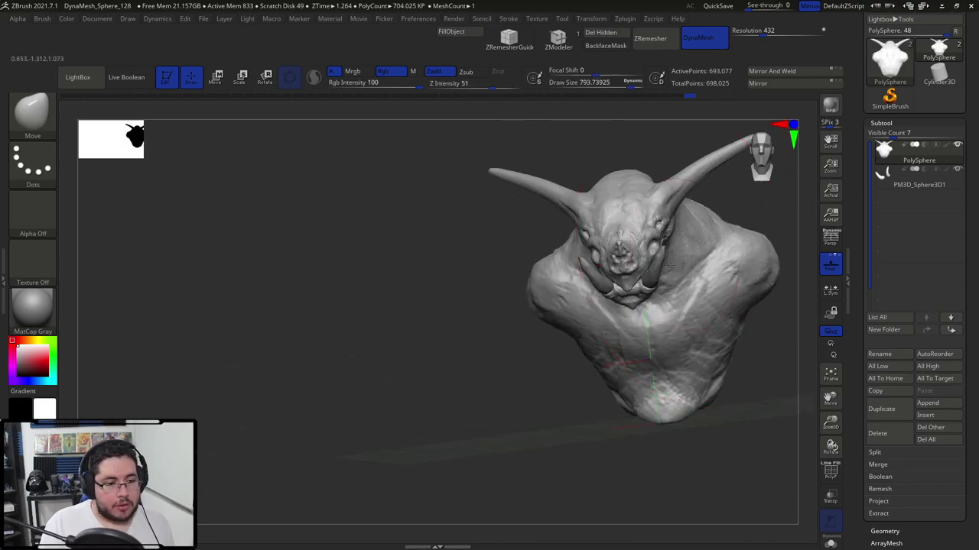
pyautogui.moveTo(566, 441)
pyautogui.mouseDown()
pyautogui.moveTo(487, 403)
pyautogui.moveTo(492, 442)
pyautogui.mouseUp()
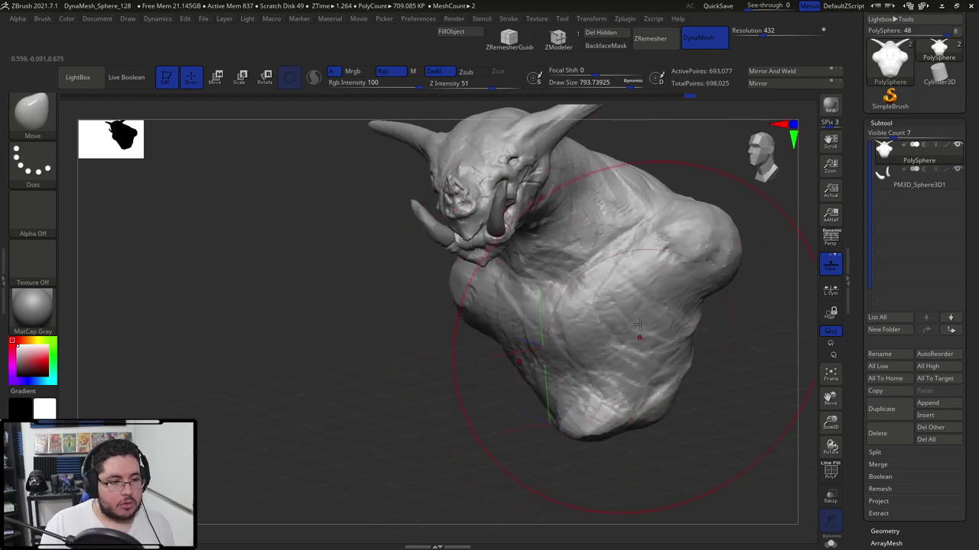
# Carve deep folds down the side and front of the neck with DamStandard at draw sizes from about 108 to 74.
pyautogui.press('b')
pyautogui.press('d')
pyautogui.press('s')
pyautogui.press('space')
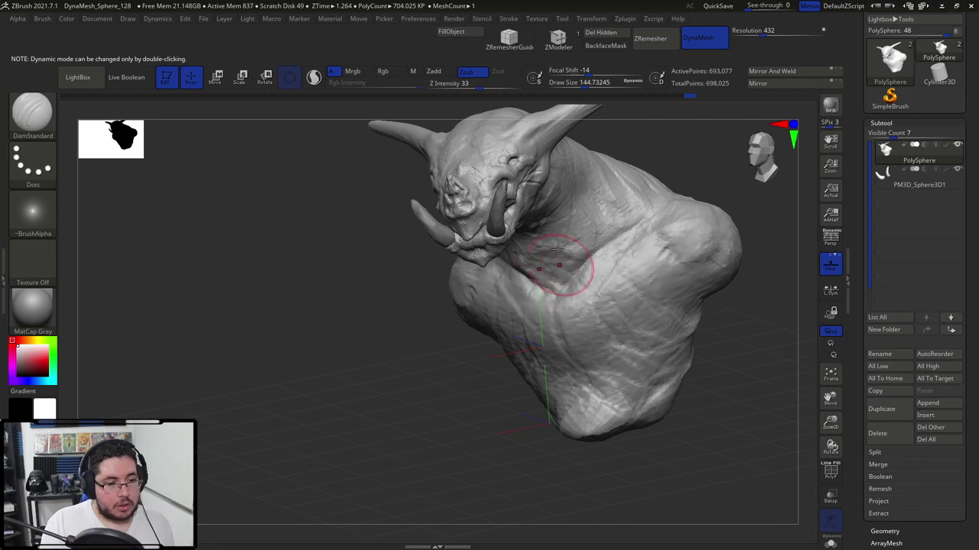
pyautogui.press('space')
pyautogui.moveTo(557, 249); pyautogui.dragTo(520, 183, button='right')
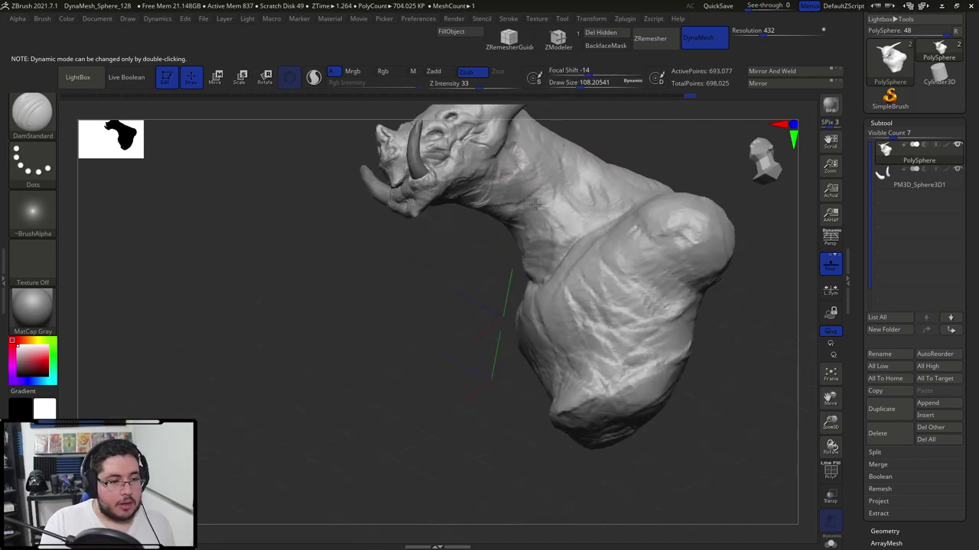
pyautogui.moveTo(535, 205); pyautogui.dragTo(542, 245)
pyautogui.moveTo(564, 200); pyautogui.dragTo(540, 228, button='right')
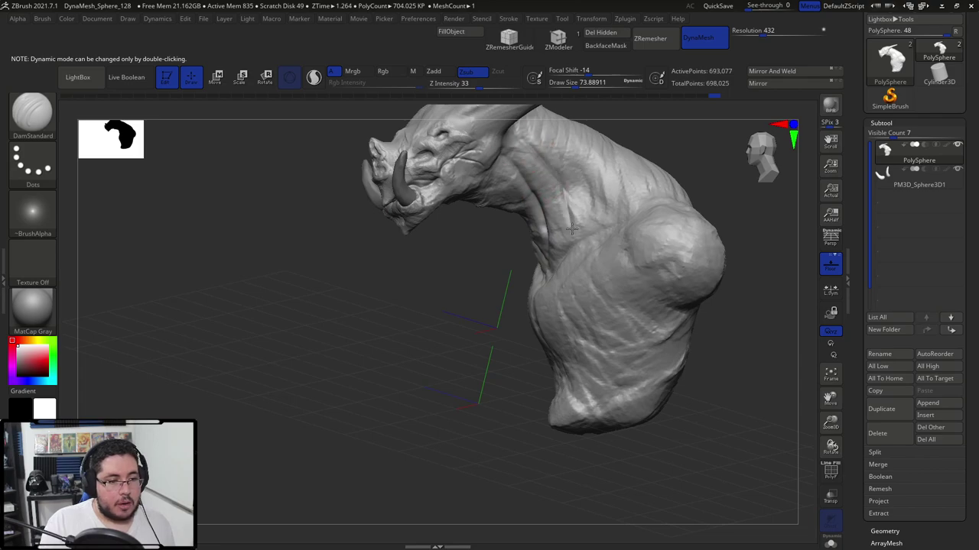
pyautogui.moveTo(565, 253); pyautogui.dragTo(492, 242, button='right')
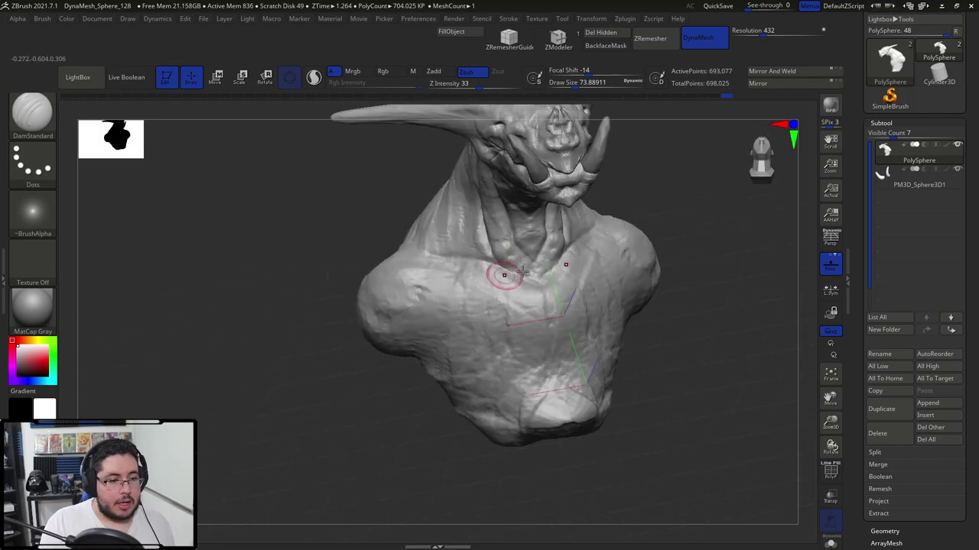
# Build up the collarbones below the neck with ClayBuildup at a draw size of about 108.
pyautogui.press('b')
pyautogui.press('c')
pyautogui.press('b')
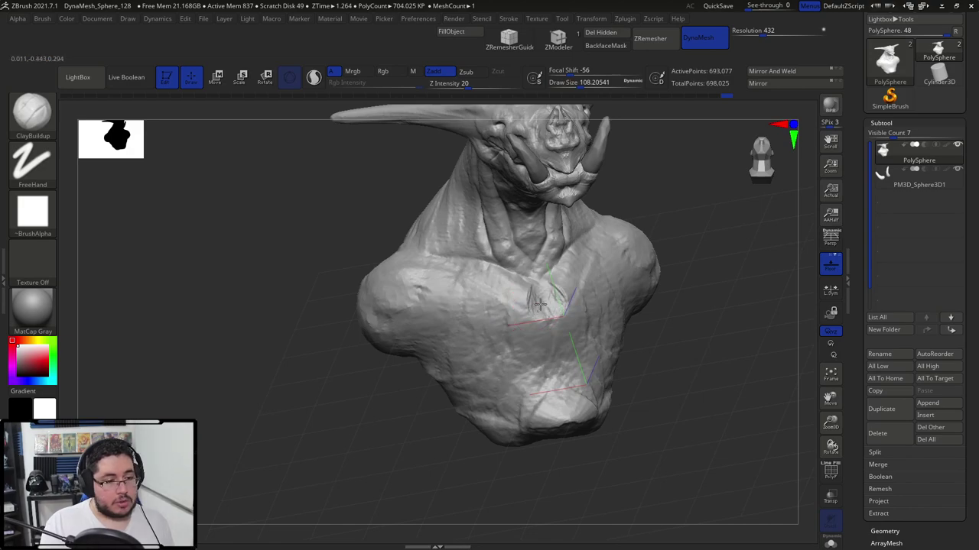
pyautogui.moveTo(540, 304)
pyautogui.mouseDown()
pyautogui.moveTo(520, 302)
pyautogui.moveTo(523, 277)
pyautogui.mouseUp()
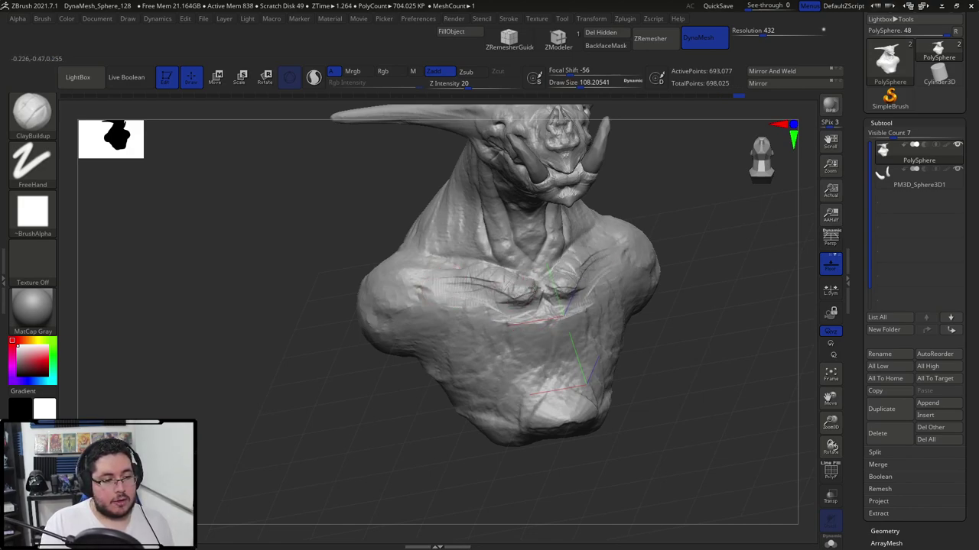
# Build up fanned pectoral muscle fibres from the armpit to the sternum with ClayBuildup at about 140, undoing the first strokes.
pyautogui.keyDown('alt'); pyautogui.moveTo(673, 352); pyautogui.dragTo(704, 286); pyautogui.keyUp('alt')
pyautogui.moveTo(703, 286); pyautogui.dragTo(757, 287)
pyautogui.press('s')
pyautogui.moveTo(492, 247); pyautogui.dragTo(497, 247)
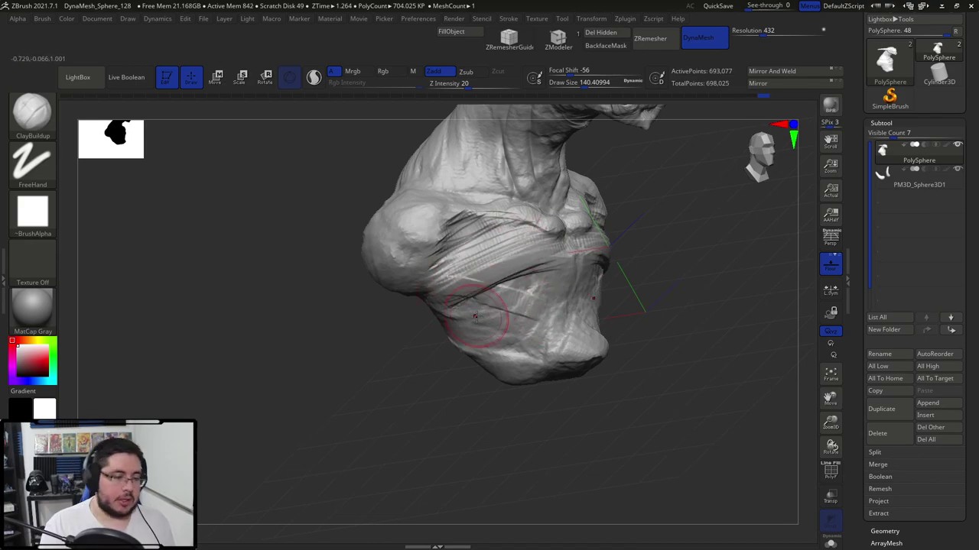
pyautogui.press('ctrl')
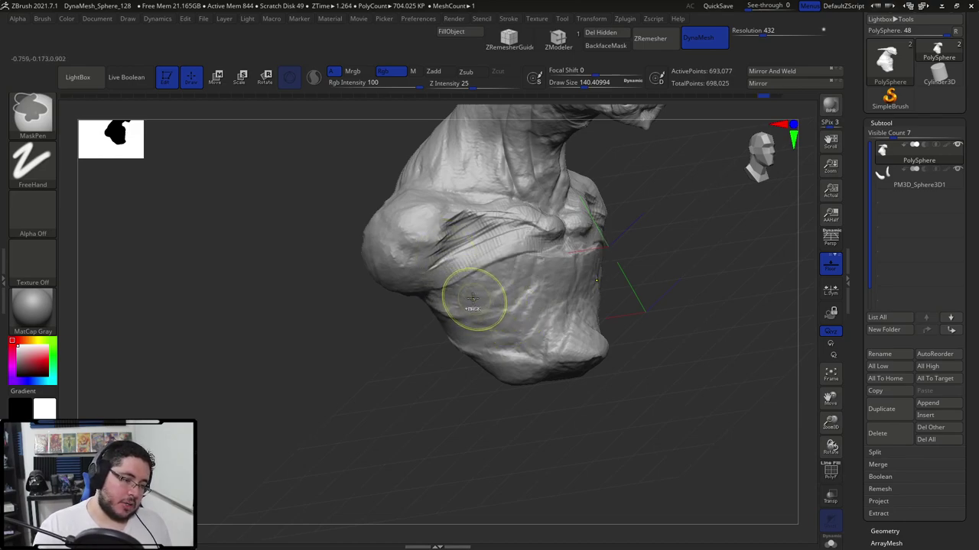
pyautogui.hotkey('ctrl', 'z')
pyautogui.hotkey('ctrl', 'z')
pyautogui.hotkey('ctrl', 'z')
pyautogui.moveTo(446, 286)
pyautogui.mouseDown()
pyautogui.moveTo(535, 317)
pyautogui.moveTo(520, 313)
pyautogui.moveTo(569, 314)
pyautogui.moveTo(557, 304)
pyautogui.moveTo(577, 283)
pyautogui.mouseUp()
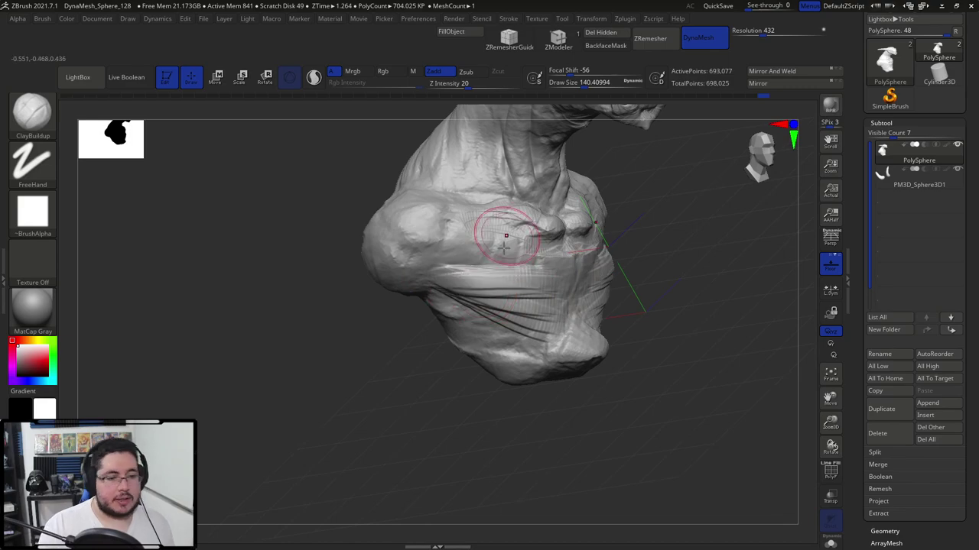
pyautogui.moveTo(452, 277); pyautogui.dragTo(573, 243)
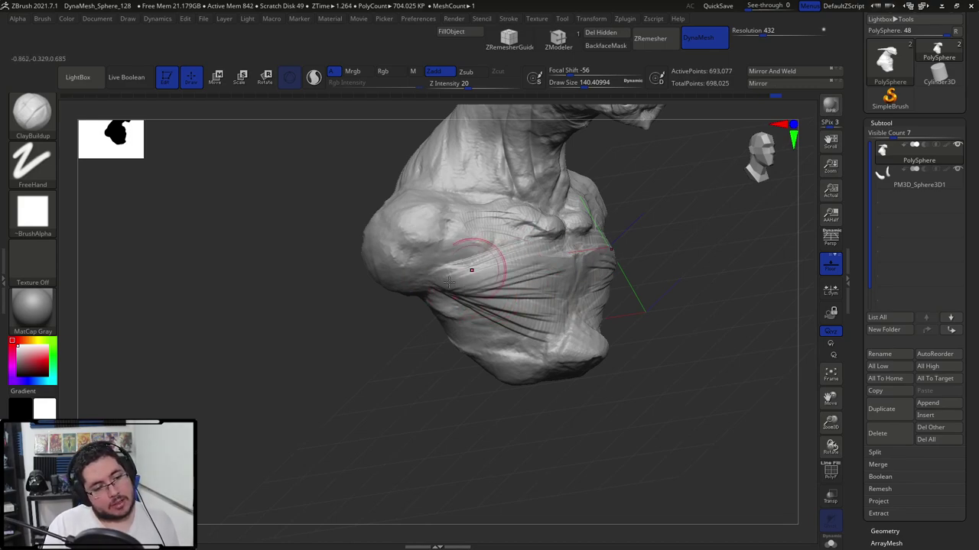
pyautogui.moveTo(449, 283); pyautogui.dragTo(539, 230)
# Carve the sternum's edges and the inner ends of the pectorals with DamStandard at a draw size of about 65.
pyautogui.moveTo(676, 218); pyautogui.dragTo(629, 214)
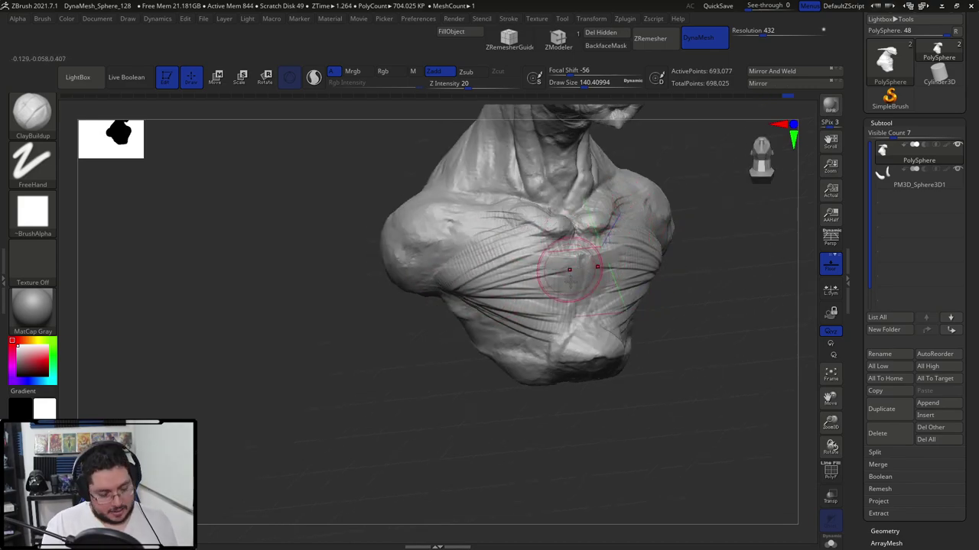
pyautogui.press('b')
pyautogui.press('d')
pyautogui.press('s')
pyautogui.press('space')
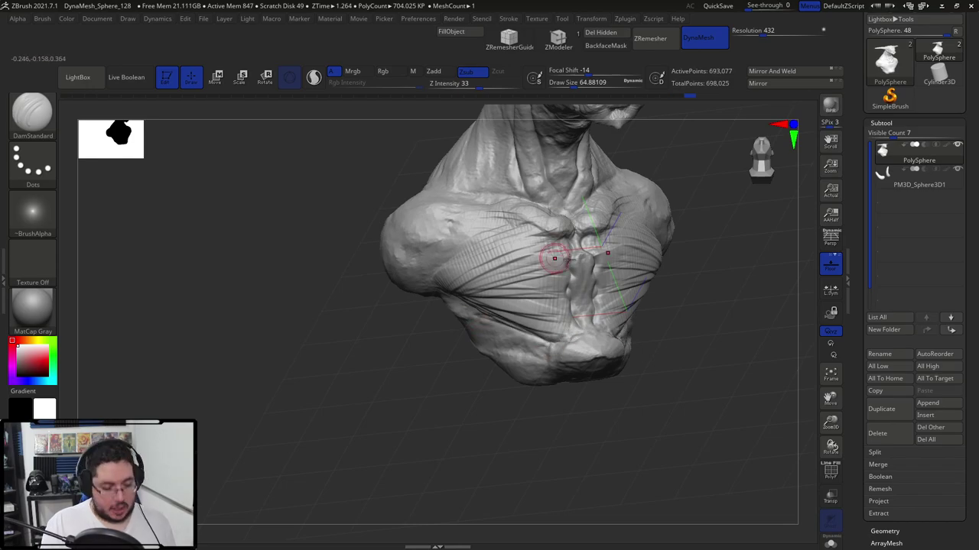
# Build up the sternum and the inner pectoral fibres with ClayBuildup at a draw size of about 101.
pyautogui.press('b')
pyautogui.press('c')
pyautogui.press('b')
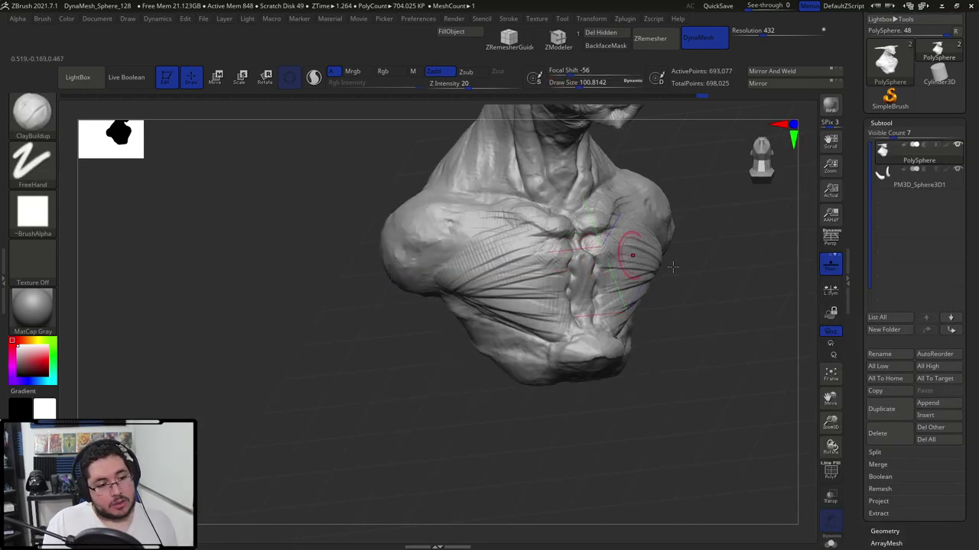
pyautogui.moveTo(672, 266); pyautogui.dragTo(619, 237)
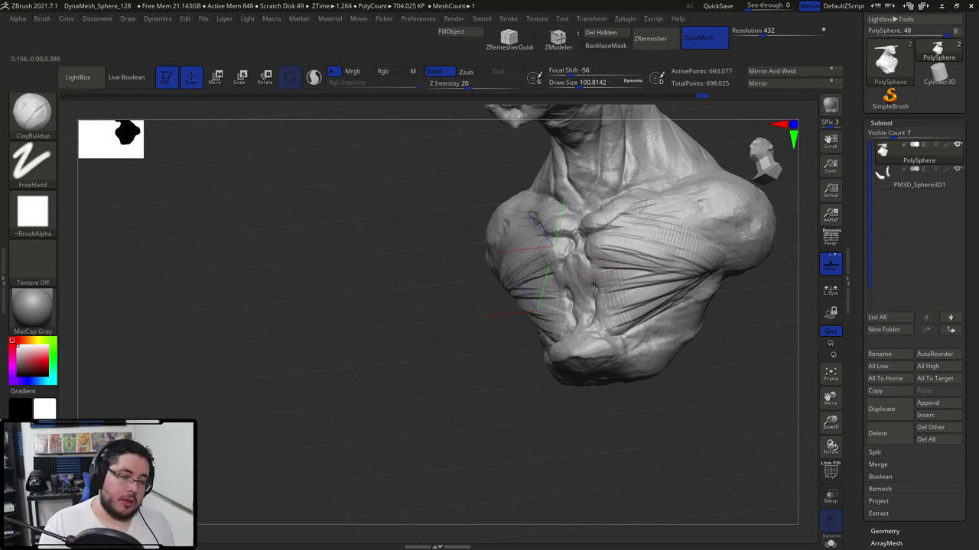
pyautogui.moveTo(641, 266); pyautogui.dragTo(500, 273, button='right')
# Carve the groove between the shoulder and the pectoral with DamStandard at a draw size of about 101.
pyautogui.press('b')
pyautogui.press('d')
pyautogui.press('s')
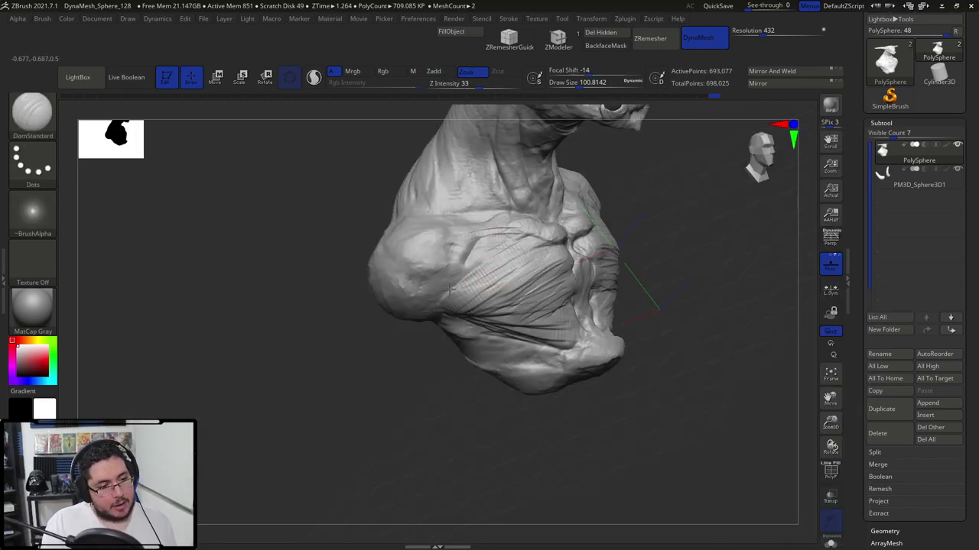
pyautogui.moveTo(461, 269)
pyautogui.mouseDown()
pyautogui.moveTo(468, 239)
pyautogui.moveTo(470, 252)
pyautogui.mouseUp()
# Build up the outer pectoral strands beside the shoulder with ClayBuildup at draw sizes from about 80 to 132.
pyautogui.press('b')
pyautogui.press('c')
pyautogui.press('b')
pyautogui.press('space')
pyautogui.moveTo(470, 242); pyautogui.dragTo(467, 256)
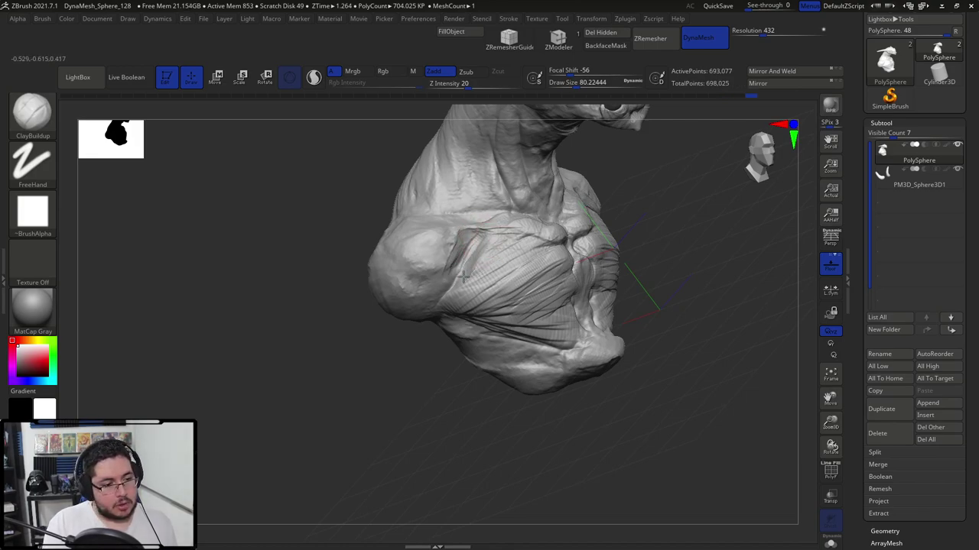
pyautogui.press('space')
pyautogui.moveTo(487, 244)
pyautogui.mouseDown()
pyautogui.moveTo(520, 236)
pyautogui.moveTo(553, 268)
pyautogui.mouseUp()
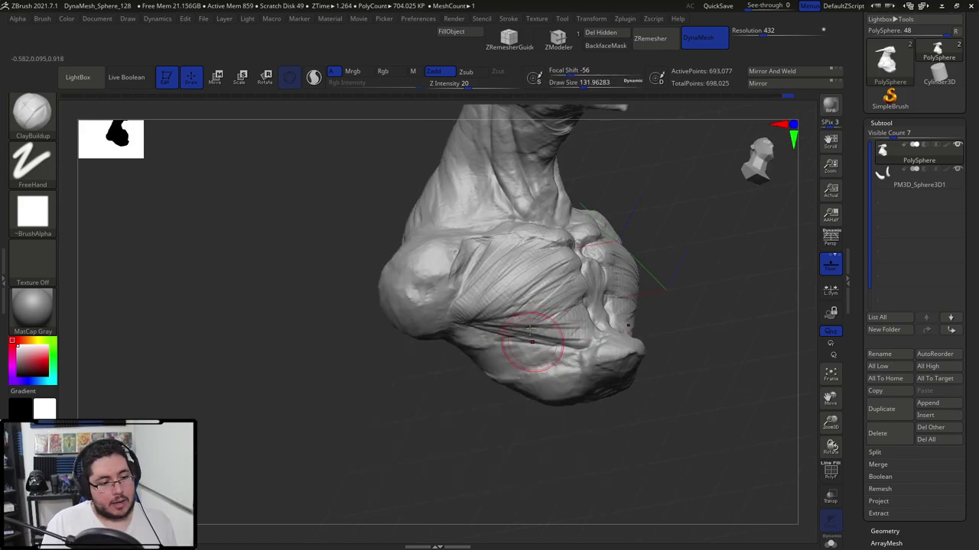
# Add rib-like muscle strands beneath the pectoral with ClayBuildup at a draw size of about 80.
pyautogui.press('s')
pyautogui.moveTo(531, 337)
pyautogui.mouseDown()
pyautogui.moveTo(490, 354)
pyautogui.moveTo(508, 342)
pyautogui.mouseUp()
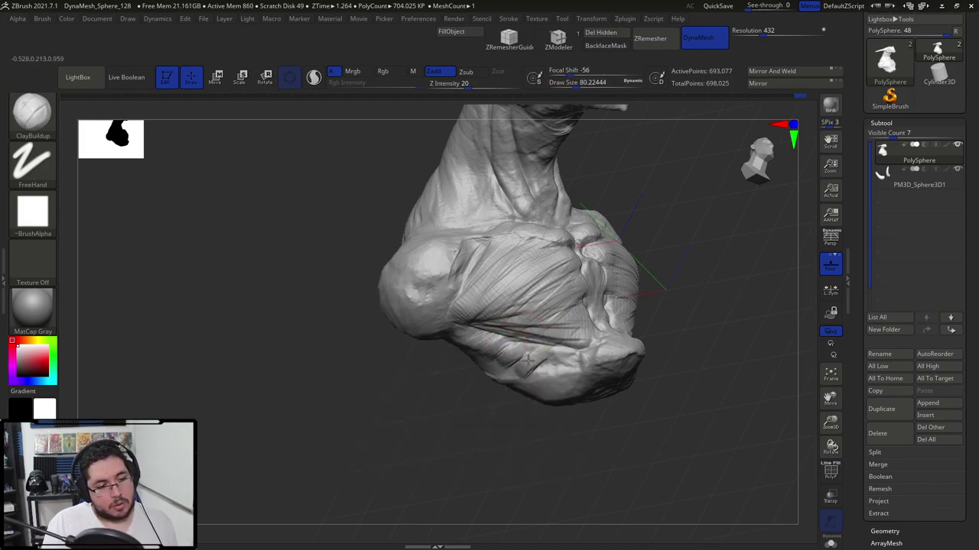
pyautogui.moveTo(508, 406)
pyautogui.mouseDown()
pyautogui.moveTo(635, 303)
pyautogui.moveTo(593, 315)
pyautogui.mouseUp()
# Build up the side and back muscles below the shoulder with ClayBuildup at focal shift -22 and a draw size of about 197.
pyautogui.press('space')
pyautogui.moveTo(540, 273); pyautogui.dragTo(547, 273)
pyautogui.press('space')
pyautogui.moveTo(448, 237)
pyautogui.mouseDown()
pyautogui.moveTo(432, 211)
pyautogui.moveTo(417, 248)
pyautogui.moveTo(437, 231)
pyautogui.moveTo(422, 264)
pyautogui.moveTo(468, 248)
pyautogui.moveTo(489, 274)
pyautogui.moveTo(448, 245)
pyautogui.moveTo(448, 284)
pyautogui.moveTo(459, 284)
pyautogui.moveTo(422, 289)
pyautogui.mouseUp()
pyautogui.moveTo(369, 356); pyautogui.dragTo(405, 274)
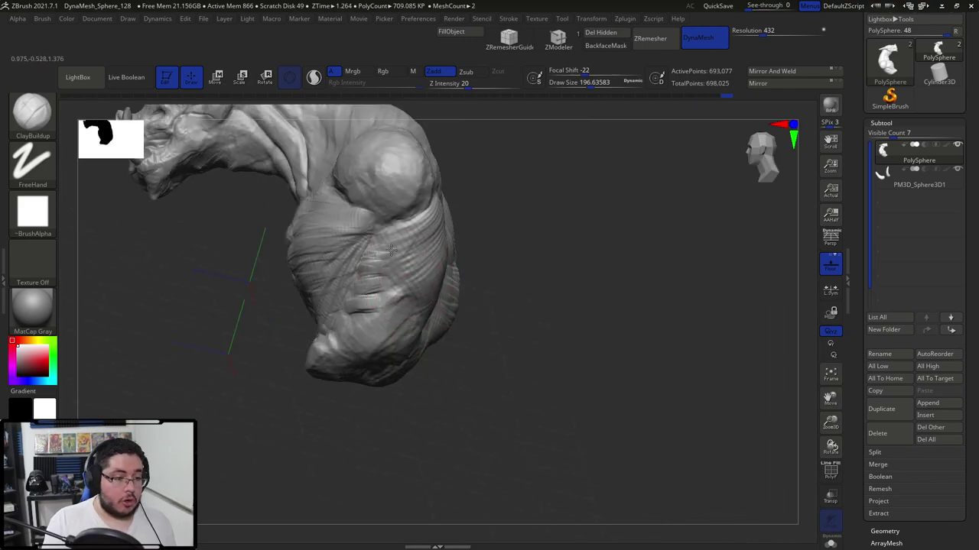
pyautogui.moveTo(428, 228); pyautogui.dragTo(431, 258)
pyautogui.moveTo(489, 275); pyautogui.dragTo(416, 313)
pyautogui.moveTo(442, 203); pyautogui.dragTo(493, 293)
pyautogui.moveTo(418, 369)
pyautogui.mouseDown()
pyautogui.moveTo(550, 268)
pyautogui.moveTo(574, 323)
pyautogui.moveTo(513, 263)
pyautogui.moveTo(536, 252)
pyautogui.moveTo(568, 170)
pyautogui.moveTo(498, 244)
pyautogui.mouseUp()
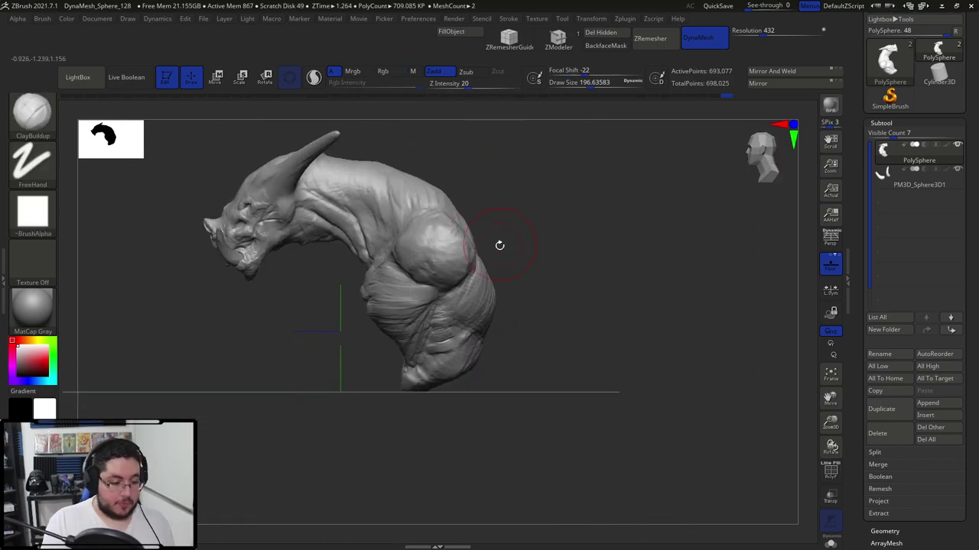
# Reshape the back, shoulders and overall bust silhouette with the Move brush, starting at a draw size of about 344.
pyautogui.press('b')
pyautogui.press('m')
pyautogui.press('v')
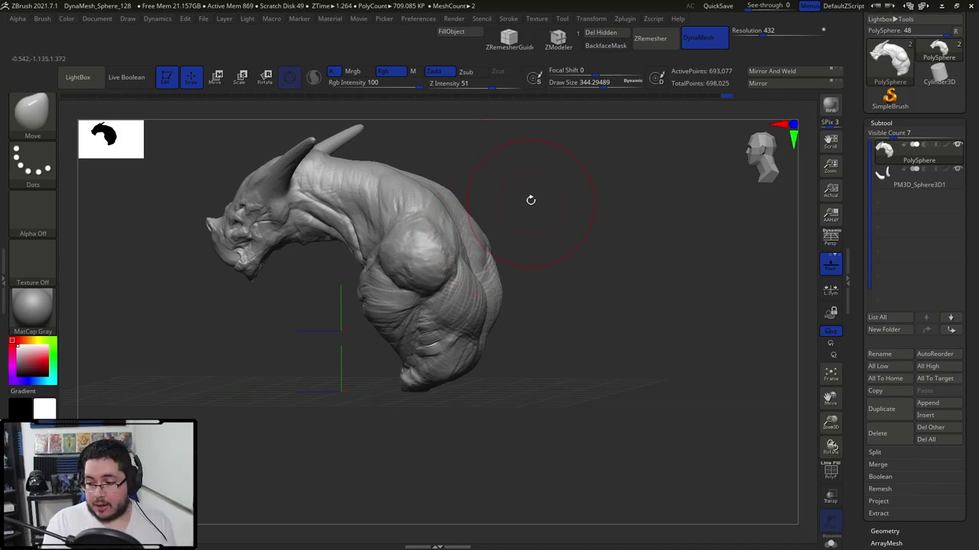
pyautogui.moveTo(531, 199)
pyautogui.mouseDown()
pyautogui.moveTo(491, 257)
pyautogui.moveTo(506, 251)
pyautogui.moveTo(468, 222)
pyautogui.moveTo(489, 219)
pyautogui.mouseUp()
pyautogui.press('space')
pyautogui.press('space')
pyautogui.moveTo(455, 260)
pyautogui.mouseDown()
pyautogui.moveTo(529, 247)
pyautogui.moveTo(507, 259)
pyautogui.mouseUp()
pyautogui.keyDown('shift'); pyautogui.moveTo(548, 182); pyautogui.dragTo(568, 186); pyautogui.keyUp('shift')
pyautogui.press('space')
pyautogui.moveTo(493, 203)
pyautogui.mouseDown()
pyautogui.moveTo(472, 204)
pyautogui.moveTo(571, 246)
pyautogui.mouseUp()
pyautogui.press('space')
pyautogui.moveTo(505, 215); pyautogui.dragTo(497, 215)
pyautogui.moveTo(469, 262); pyautogui.dragTo(463, 247)
pyautogui.moveTo(522, 180); pyautogui.dragTo(562, 186)
pyautogui.press('space')
pyautogui.moveTo(524, 170); pyautogui.dragTo(519, 234)
# Sculpt an ear-like opening at the base of the horn with ClayBuildup at a draw size of about 37.
pyautogui.press('b')
pyautogui.press('c')
pyautogui.press('b')
pyautogui.press('space')
pyautogui.moveTo(428, 246)
pyautogui.mouseDown()
pyautogui.moveTo(399, 245)
pyautogui.moveTo(423, 241)
pyautogui.moveTo(388, 256)
pyautogui.moveTo(389, 269)
pyautogui.mouseUp()
pyautogui.press('space')
pyautogui.press('space')
pyautogui.press('space')
pyautogui.press('space')
pyautogui.moveTo(398, 253); pyautogui.dragTo(388, 284)
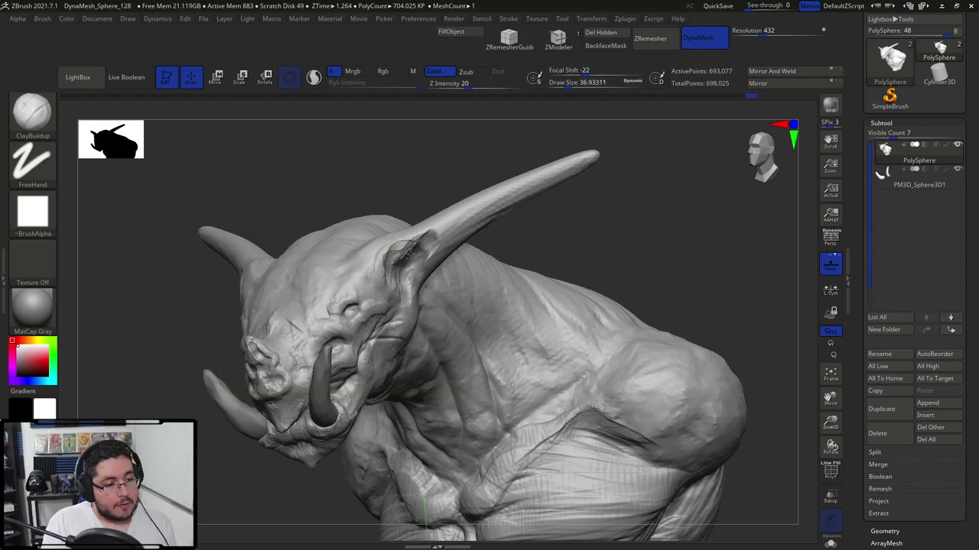
# Extend the ear-like hollow along the length of the horn with ClayBuildup at a draw size of about 37.
pyautogui.moveTo(469, 209)
pyautogui.mouseDown()
pyautogui.moveTo(509, 196)
pyautogui.moveTo(462, 203)
pyautogui.moveTo(572, 175)
pyautogui.mouseUp()
pyautogui.press('space')
pyautogui.moveTo(519, 193)
pyautogui.mouseDown()
pyautogui.moveTo(567, 173)
pyautogui.moveTo(417, 262)
pyautogui.mouseUp()
pyautogui.press('space')
pyautogui.moveTo(441, 242); pyautogui.dragTo(398, 288)
pyautogui.moveTo(558, 220); pyautogui.dragTo(386, 260)
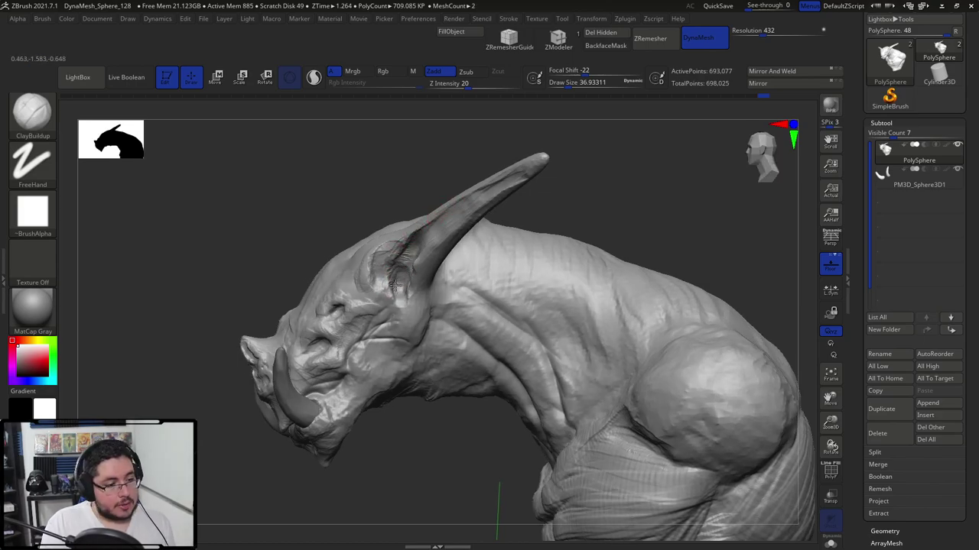
# Refine the small folds inside the ear-like opening with ClayBuildup at a draw size of about 23.
pyautogui.rightClick(387, 257)
pyautogui.moveTo(387, 257); pyautogui.dragTo(391, 242)
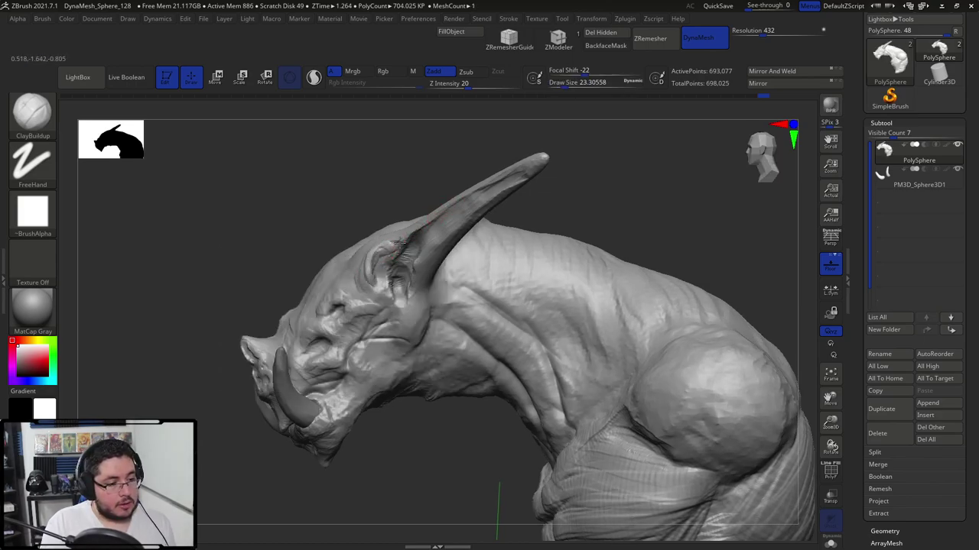
pyautogui.moveTo(419, 172); pyautogui.dragTo(386, 251)
pyautogui.moveTo(373, 182); pyautogui.dragTo(424, 168)
pyautogui.moveTo(524, 189); pyautogui.dragTo(431, 184)
pyautogui.moveTo(587, 180); pyautogui.dragTo(511, 184)
pyautogui.press('space')
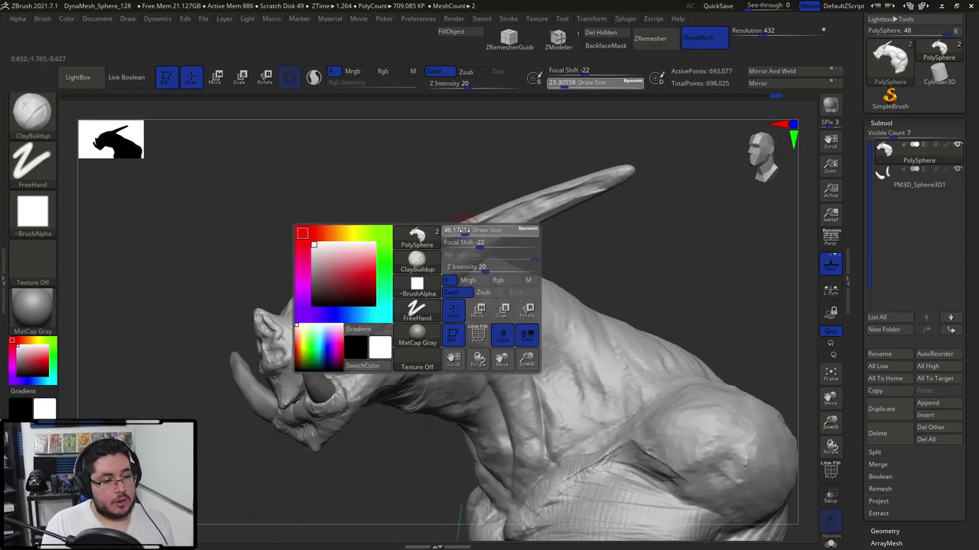
pyautogui.moveTo(460, 232); pyautogui.dragTo(466, 232)
# Carve grooves inside the hollowed horn with DamStandard at a draw size of about 39, and remesh the bust with DynaMesh.
pyautogui.press('b')
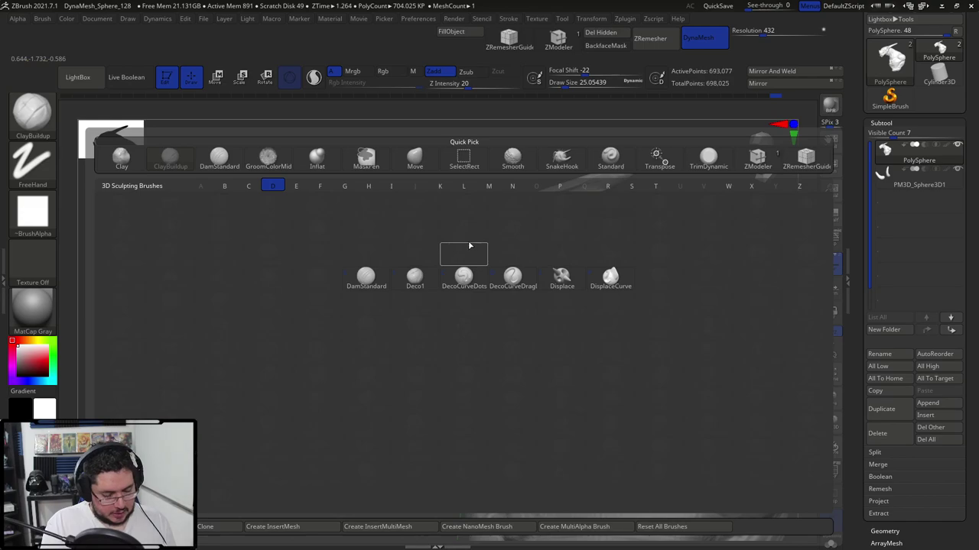
pyautogui.press('d')
pyautogui.press('s')
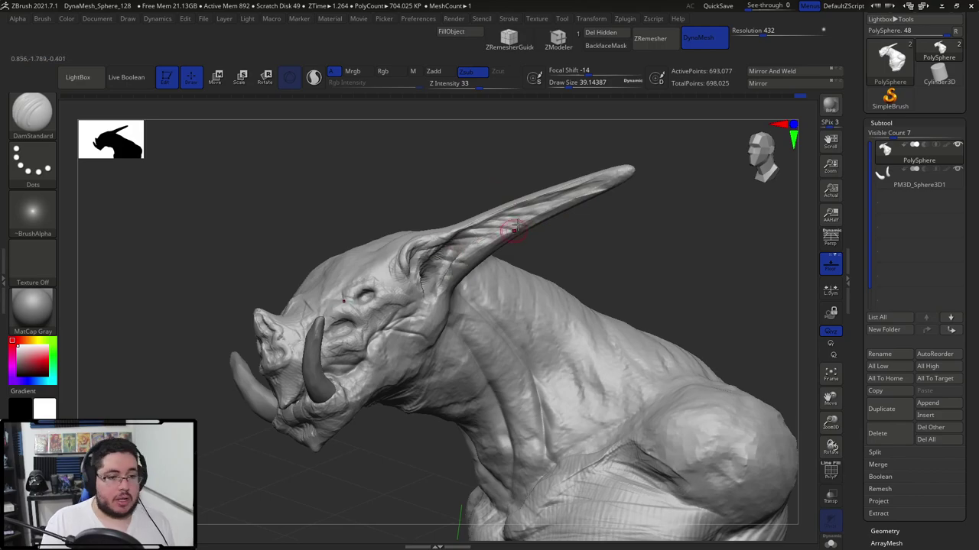
pyautogui.press('ctrl')
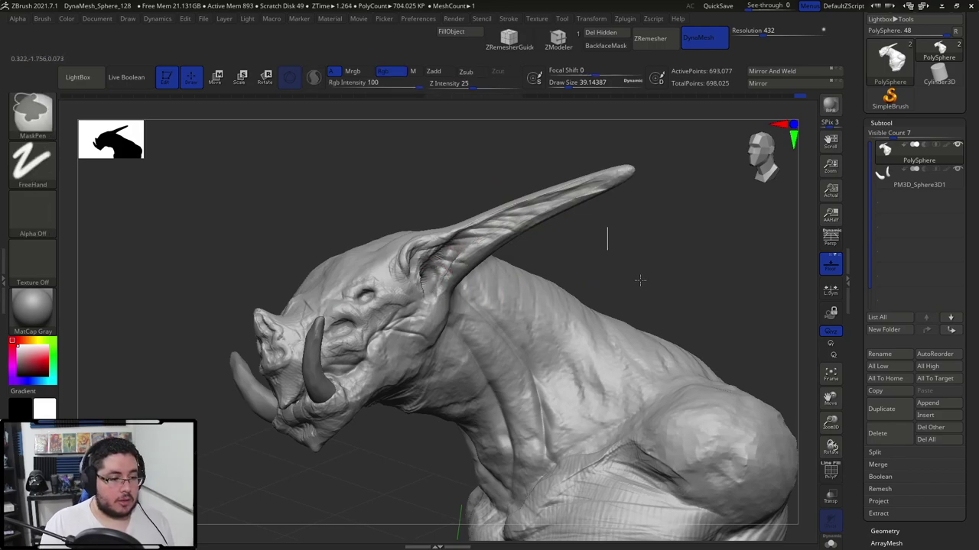
pyautogui.moveTo(649, 257)
pyautogui.mouseDown()
pyautogui.moveTo(647, 273)
pyautogui.moveTo(609, 255)
pyautogui.moveTo(592, 275)
pyautogui.moveTo(557, 267)
pyautogui.moveTo(497, 284)
pyautogui.mouseUp()
# Build up small spikes in the middle of the forehead above the nose with ClayBuildup at a draw size of about 29.
pyautogui.press('space')
pyautogui.press('b')
pyautogui.press('m')
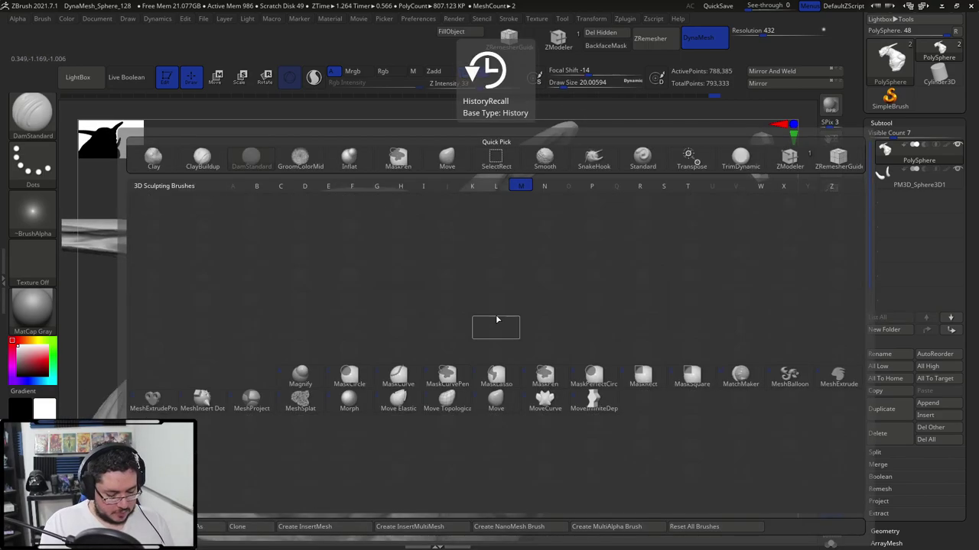
pyautogui.press('c')
pyautogui.press('b')
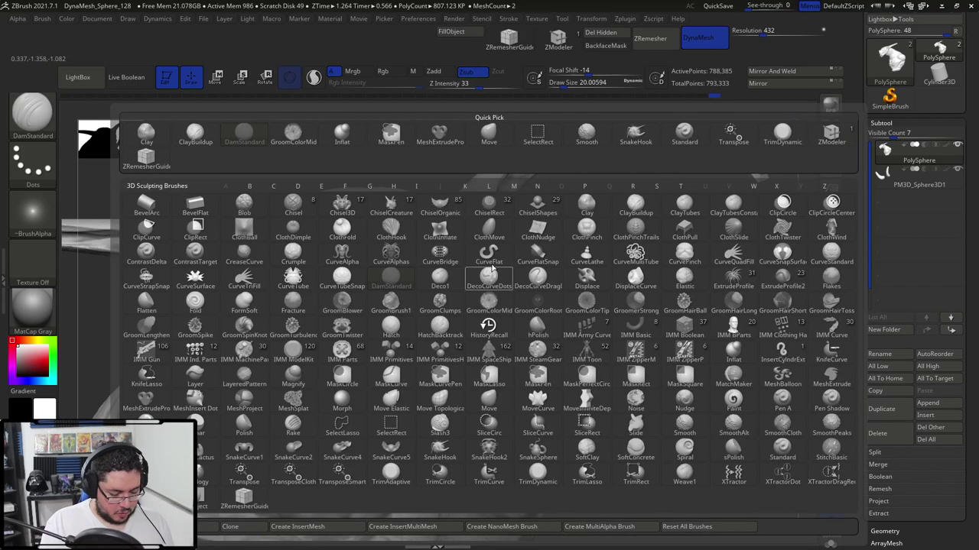
pyautogui.press('c')
pyautogui.press('b')
pyautogui.press('space')
pyautogui.press('space')
pyautogui.moveTo(421, 274); pyautogui.dragTo(419, 273)
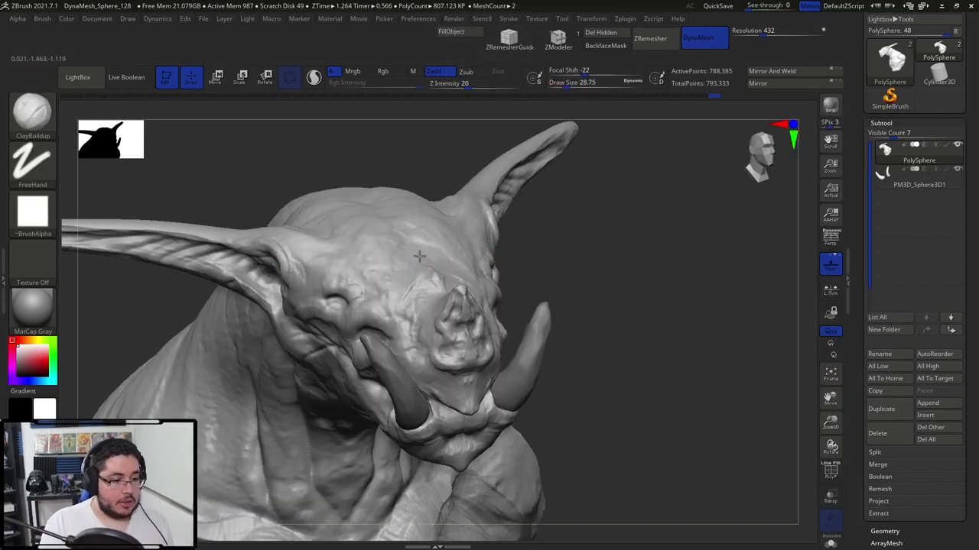
pyautogui.moveTo(420, 261)
pyautogui.mouseDown(button='right')
pyautogui.moveTo(483, 216)
pyautogui.moveTo(444, 252)
pyautogui.mouseUp(button='right')
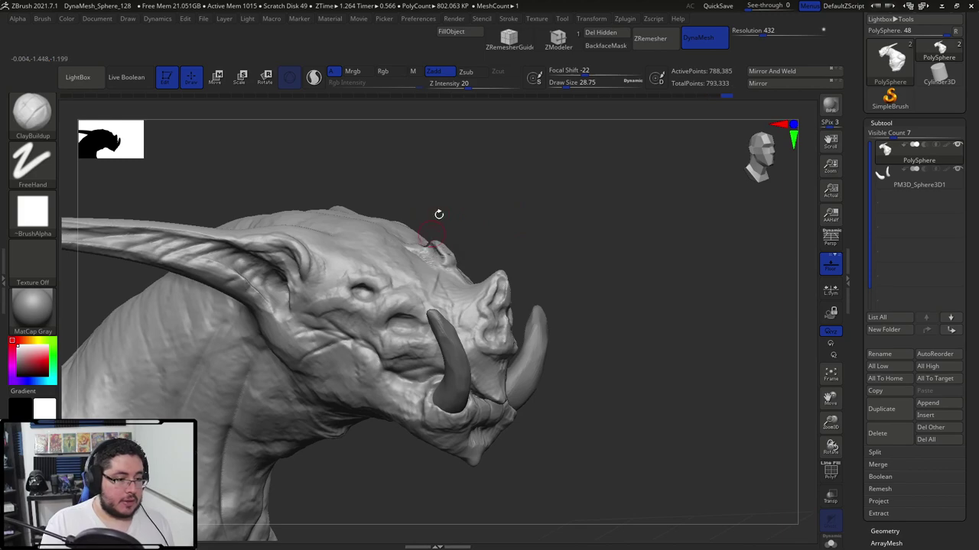
pyautogui.moveTo(438, 214); pyautogui.dragTo(442, 243, button='right')
pyautogui.press('shift')
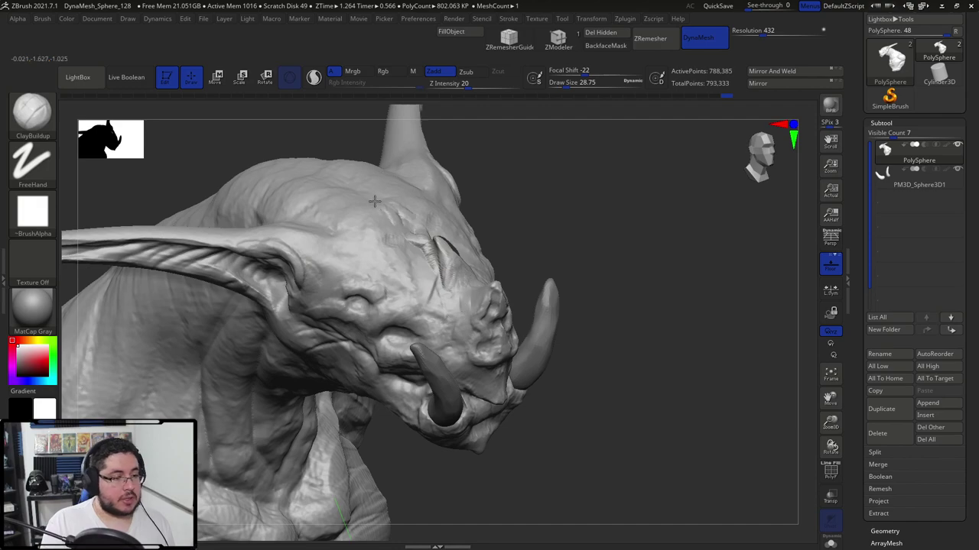
# Add smaller spikes higher on the forehead with ClayBuildup at about 27, undoing a stray stroke, and frame the whole bust.
pyautogui.press('space')
pyautogui.moveTo(384, 209)
pyautogui.mouseDown()
pyautogui.moveTo(396, 210)
pyautogui.moveTo(373, 191)
pyautogui.moveTo(398, 206)
pyautogui.moveTo(388, 232)
pyautogui.moveTo(370, 213)
pyautogui.mouseUp()
pyautogui.press('space')
pyautogui.press('space')
pyautogui.hotkey('ctrl', 'z')
pyautogui.press('space')
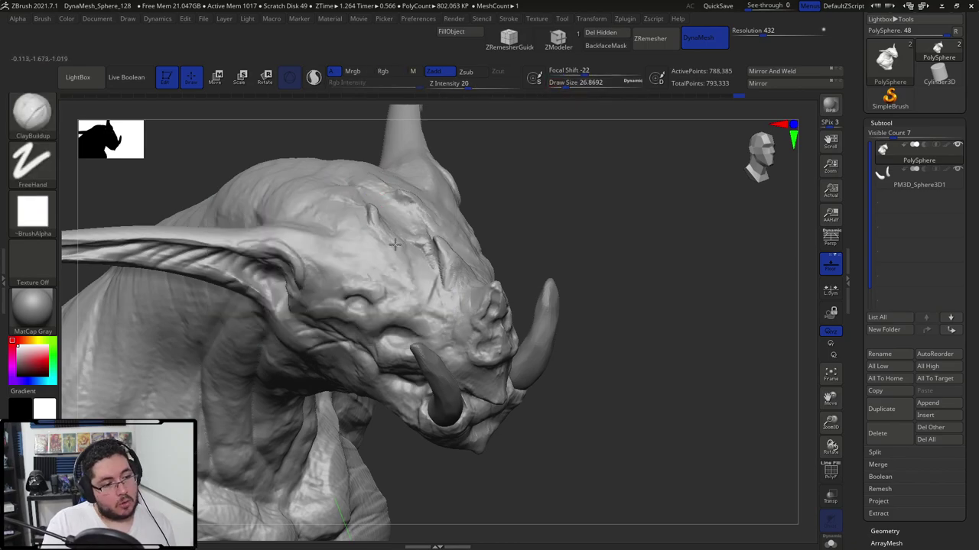
pyautogui.press('f')
pyautogui.moveTo(542, 218); pyautogui.dragTo(422, 181)
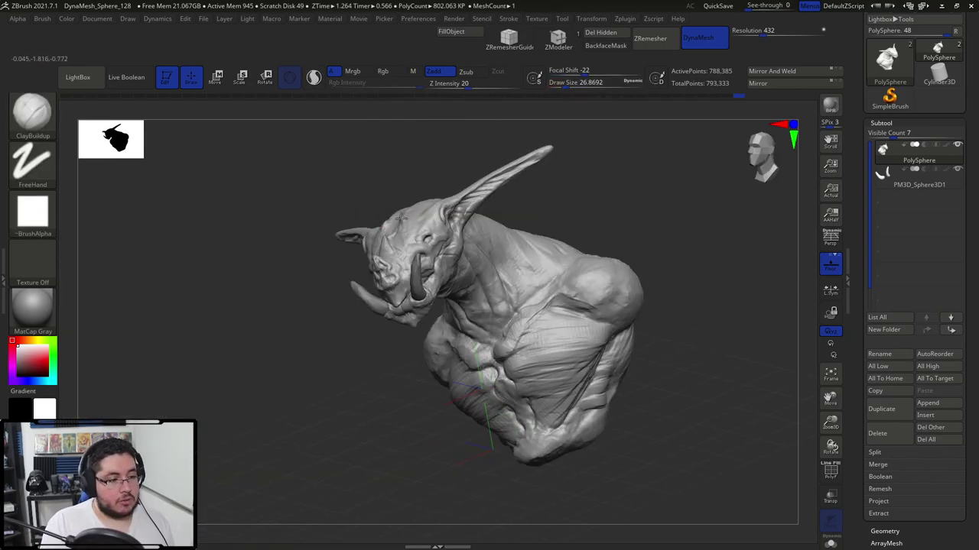
# Add ClayBuildup strokes on the forehead and around the eye sockets, raising the draw size to about 46.
pyautogui.moveTo(400, 219); pyautogui.dragTo(397, 202)
pyautogui.moveTo(473, 215)
pyautogui.mouseDown()
pyautogui.moveTo(535, 234)
pyautogui.moveTo(531, 268)
pyautogui.mouseUp()
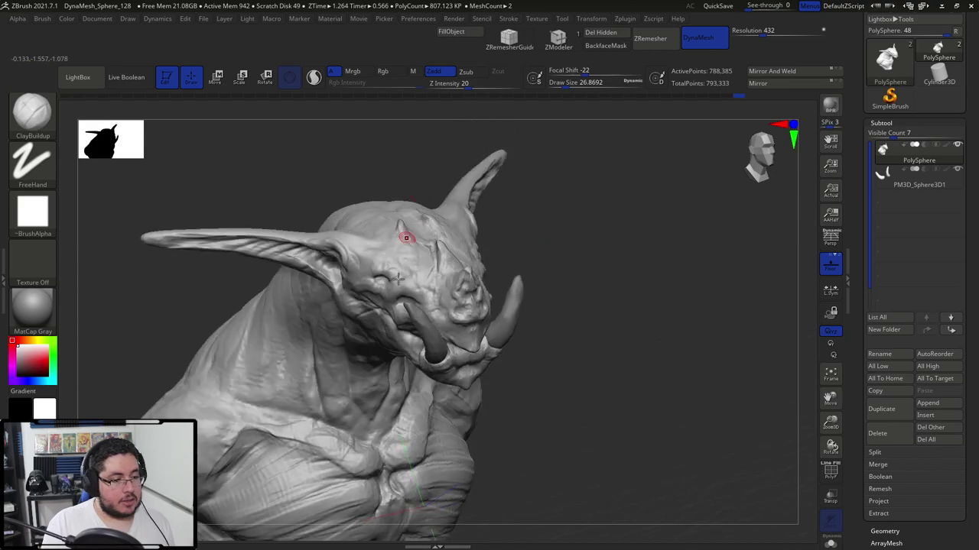
pyautogui.press('space')
pyautogui.moveTo(389, 285); pyautogui.dragTo(395, 283)
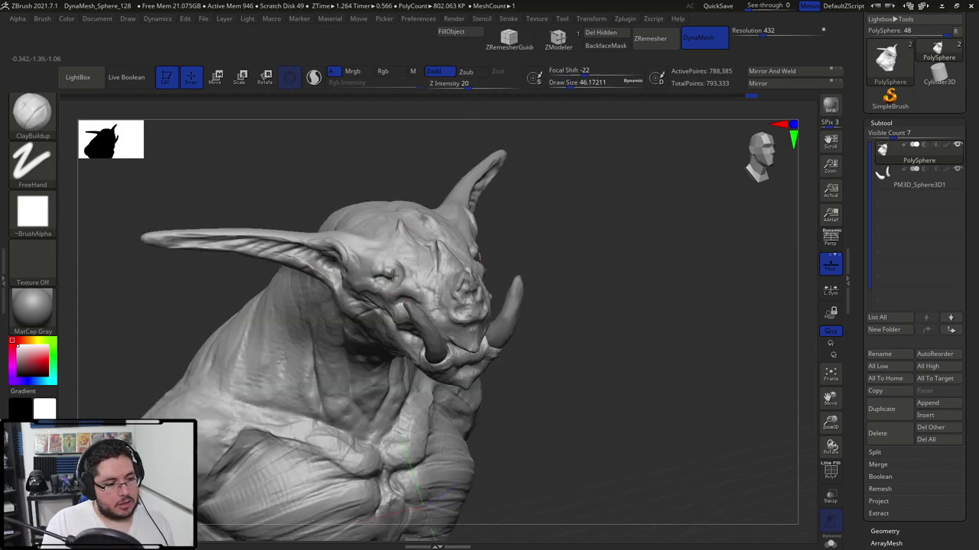
pyautogui.moveTo(524, 211); pyautogui.dragTo(407, 260)
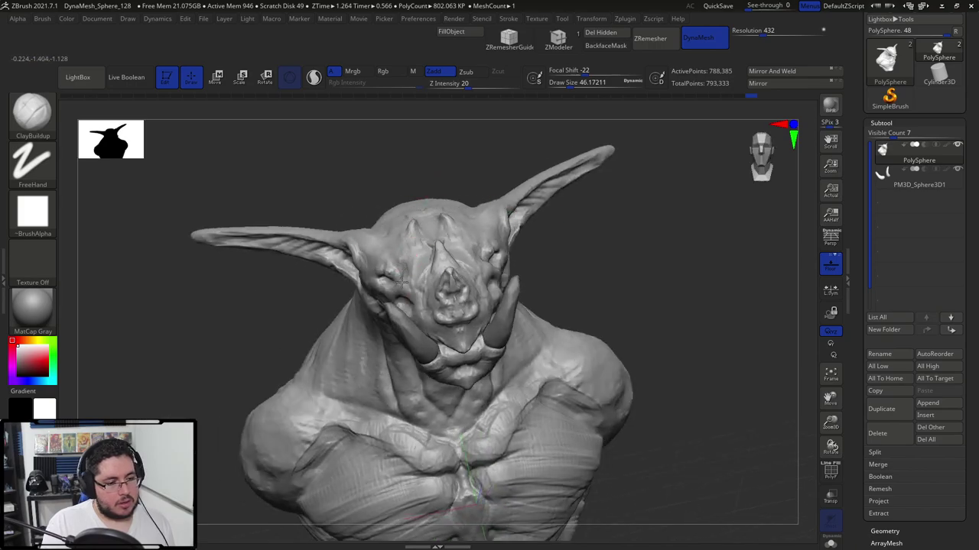
# Build up the flesh around the tusk base on the bust subtool with ClayBuildup at a draw size of about 44.
pyautogui.moveTo(529, 188); pyautogui.dragTo(631, 239)
pyautogui.press('space')
pyautogui.moveTo(443, 301); pyautogui.dragTo(437, 301)
pyautogui.moveTo(526, 228)
pyautogui.keyDown('alt'); pyautogui.mouseDown()
pyautogui.moveTo(522, 192)
pyautogui.moveTo(553, 201)
pyautogui.moveTo(519, 149)
pyautogui.moveTo(509, 166)
pyautogui.mouseUp(); pyautogui.keyUp('alt')
pyautogui.keyDown('alt'); pyautogui.click(409, 315); pyautogui.keyUp('alt')
pyautogui.keyDown('alt'); pyautogui.click(404, 311); pyautogui.keyUp('alt')
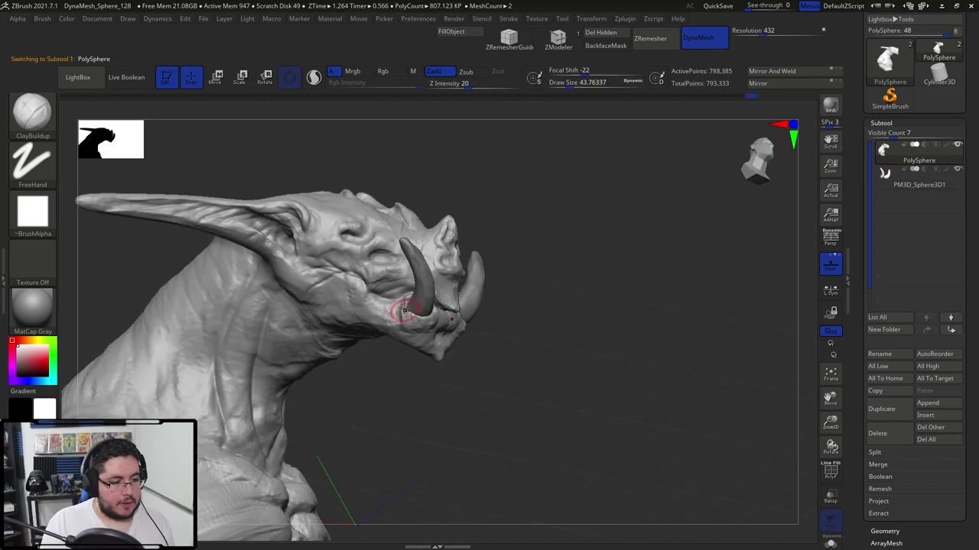
pyautogui.keyDown('shift'); pyautogui.moveTo(513, 312); pyautogui.dragTo(413, 309); pyautogui.keyUp('shift')
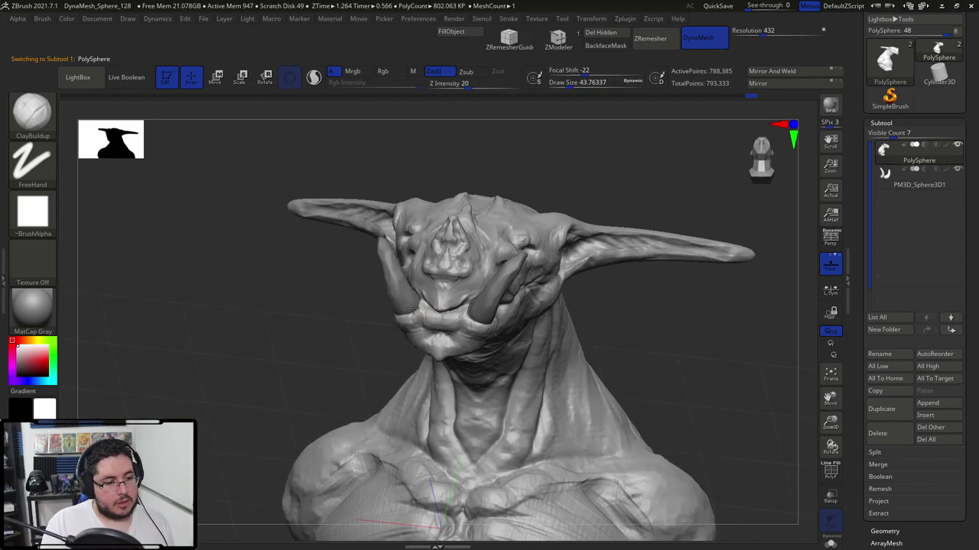
pyautogui.moveTo(324, 317); pyautogui.dragTo(552, 312)
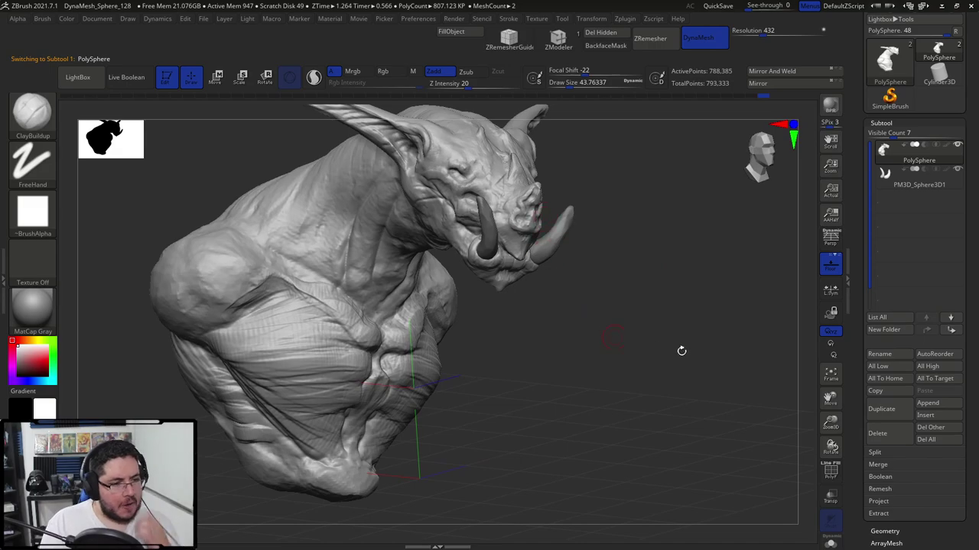
# Append a sphere as a new subtool and move it up, forward and out to the side of the head.
pyautogui.click(928, 403)
pyautogui.click(586, 336)
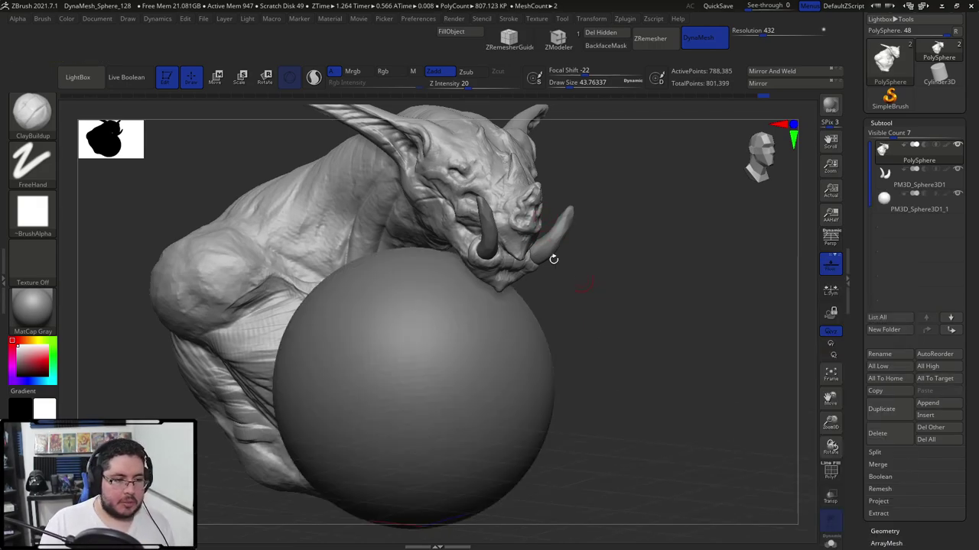
pyautogui.moveTo(577, 323); pyautogui.dragTo(527, 311)
pyautogui.press('w')
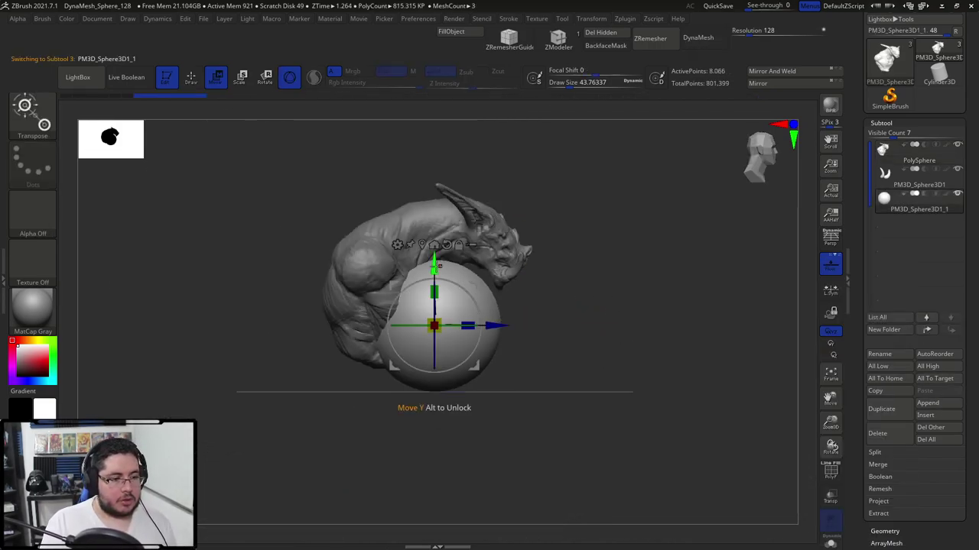
pyautogui.moveTo(434, 264); pyautogui.dragTo(434, 176)
pyautogui.moveTo(507, 236); pyautogui.dragTo(551, 235)
pyautogui.keyDown('alt'); pyautogui.moveTo(555, 181); pyautogui.dragTo(449, 194); pyautogui.keyUp('alt')
pyautogui.keyDown('shift'); pyautogui.moveTo(559, 179); pyautogui.dragTo(513, 188); pyautogui.keyUp('shift')
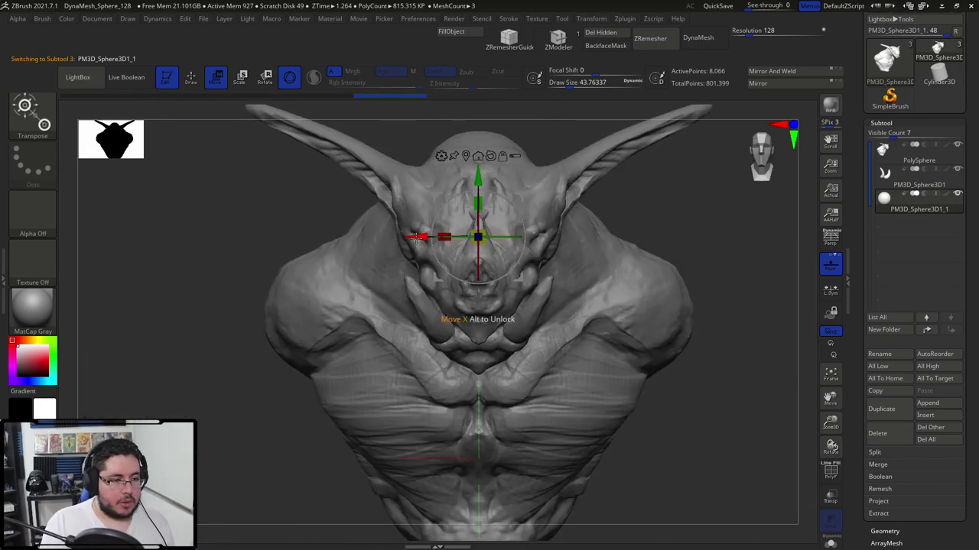
pyautogui.moveTo(416, 237); pyautogui.dragTo(552, 259)
pyautogui.keyDown('alt'); pyautogui.moveTo(552, 260); pyautogui.dragTo(477, 286); pyautogui.keyUp('alt')
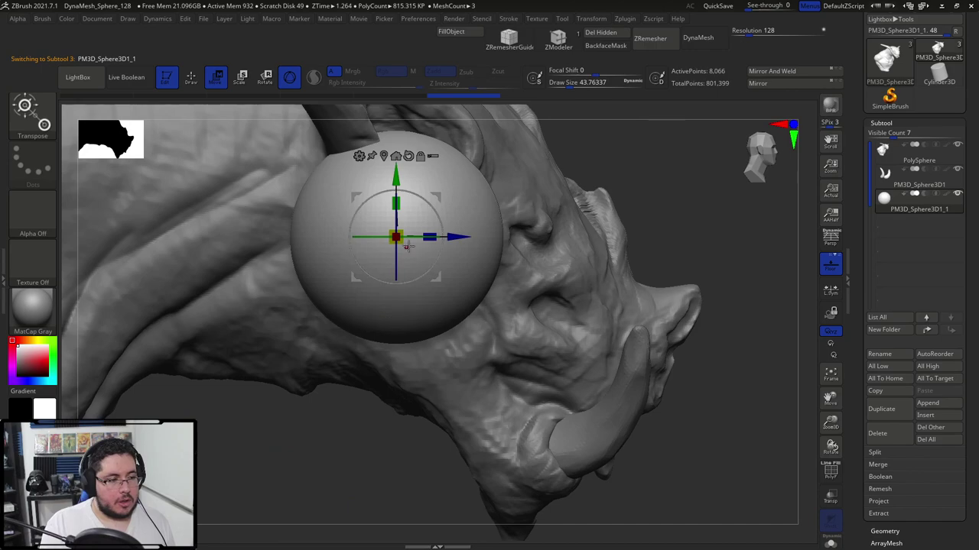
# Scale the sphere down to eyeball size and position it inside the upper eye socket.
pyautogui.moveTo(397, 238); pyautogui.dragTo(363, 197)
pyautogui.moveTo(468, 236); pyautogui.dragTo(599, 222)
pyautogui.moveTo(593, 222); pyautogui.dragTo(482, 244, button='right')
pyautogui.moveTo(464, 240); pyautogui.dragTo(522, 239)
pyautogui.moveTo(581, 238); pyautogui.dragTo(575, 234)
pyautogui.moveTo(522, 237); pyautogui.dragTo(530, 237)
pyautogui.moveTo(535, 235); pyautogui.dragTo(659, 199, button='right')
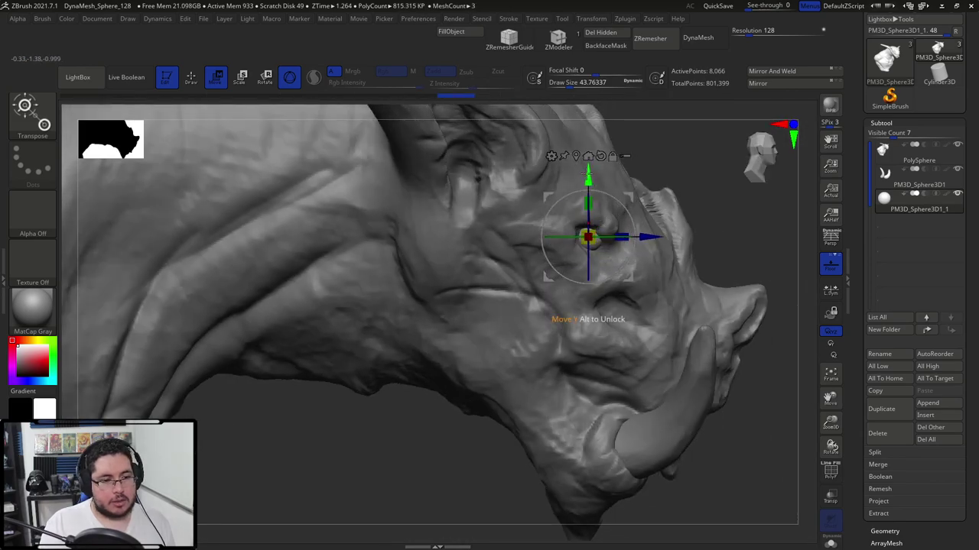
# Duplicate the eyeball within its subtool and fit the copy into the lower eye socket.
pyautogui.moveTo(588, 178); pyautogui.dragTo(597, 246)
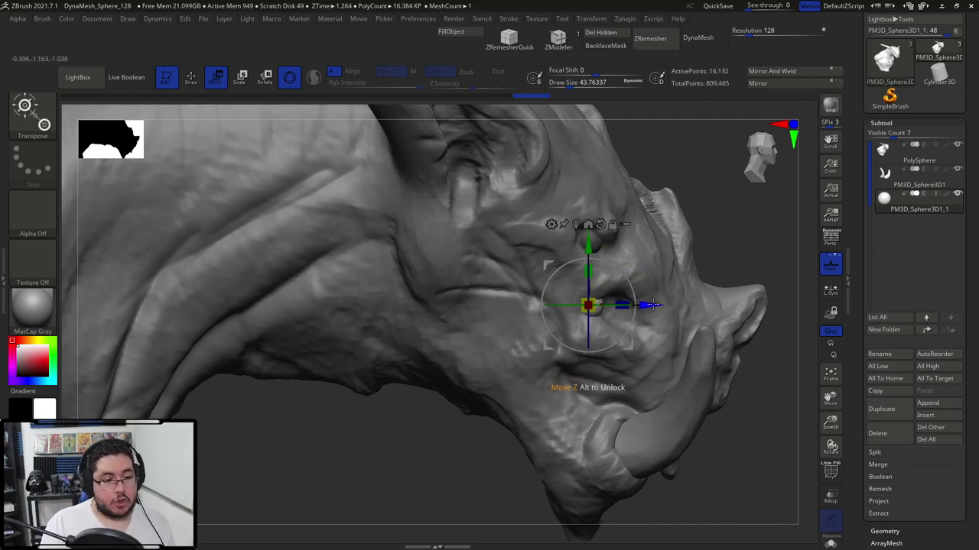
pyautogui.moveTo(651, 305); pyautogui.dragTo(670, 305)
pyautogui.keyDown('shift'); pyautogui.moveTo(673, 302); pyautogui.dragTo(562, 305, button='right'); pyautogui.keyUp('shift')
pyautogui.moveTo(548, 306); pyautogui.dragTo(570, 306)
pyautogui.moveTo(450, 188); pyautogui.dragTo(527, 191)
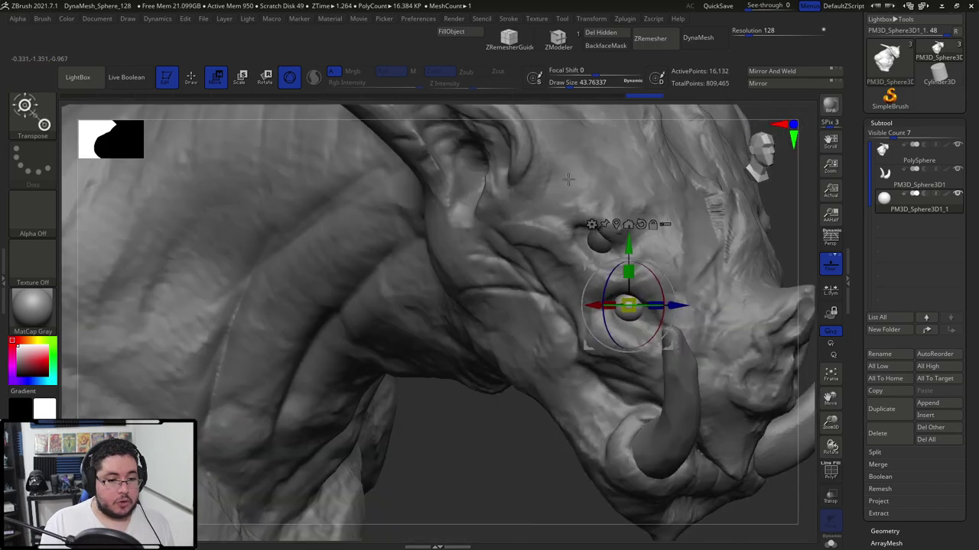
pyautogui.moveTo(679, 305); pyautogui.dragTo(676, 305)
pyautogui.moveTo(637, 247); pyautogui.dragTo(637, 243)
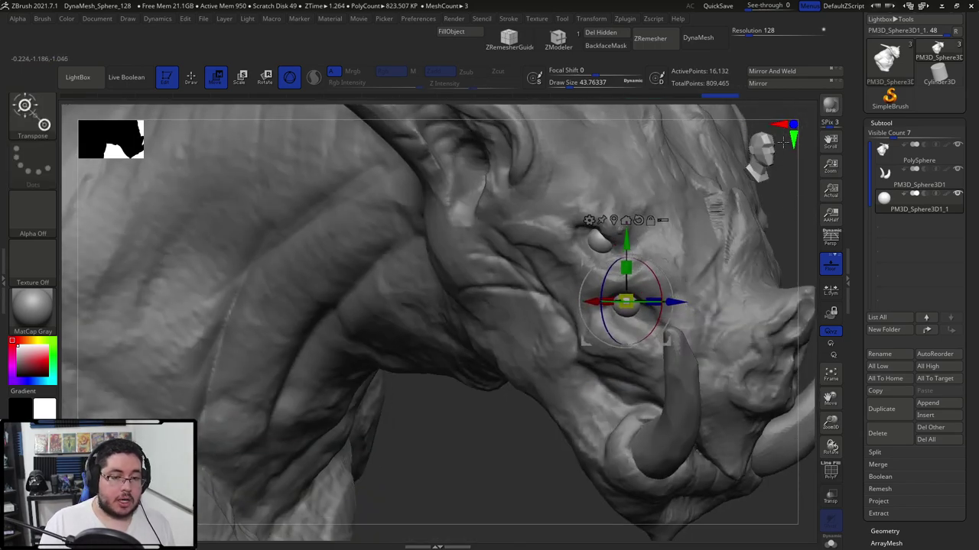
# Mirror the eyeballs across the X axis with SubTool Master, merging them into one subtool.
pyautogui.press('q')
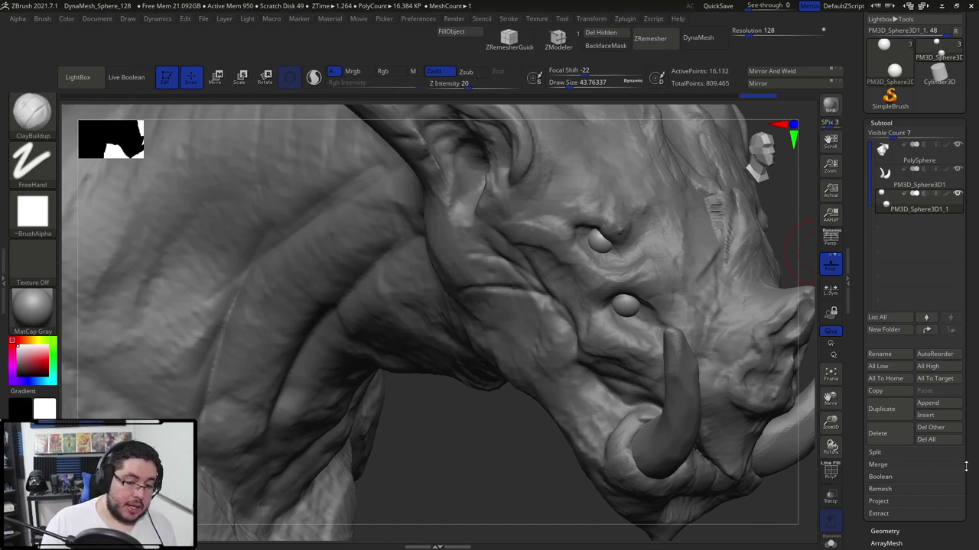
pyautogui.scroll(-5, 966, 466)
pyautogui.click(887, 338)
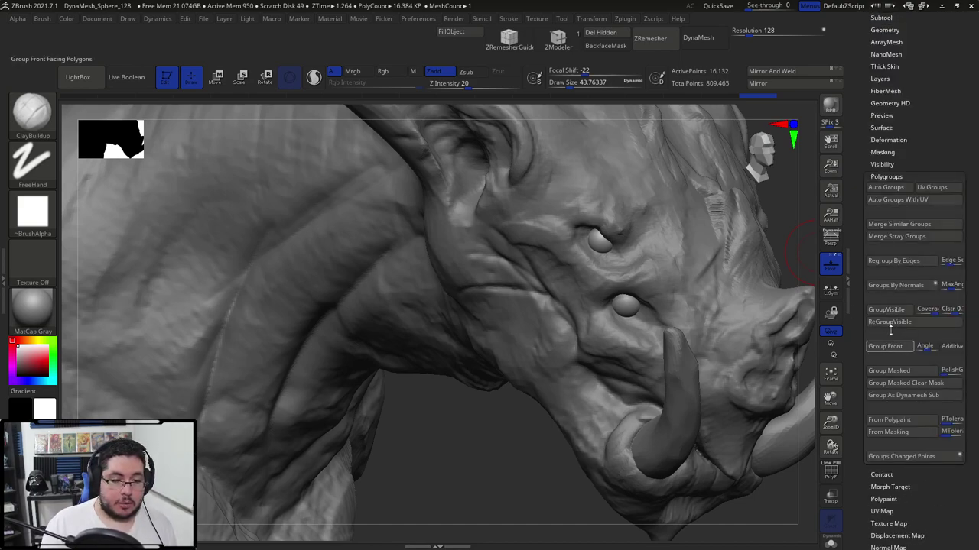
pyautogui.click(625, 18)
pyautogui.click(694, 245)
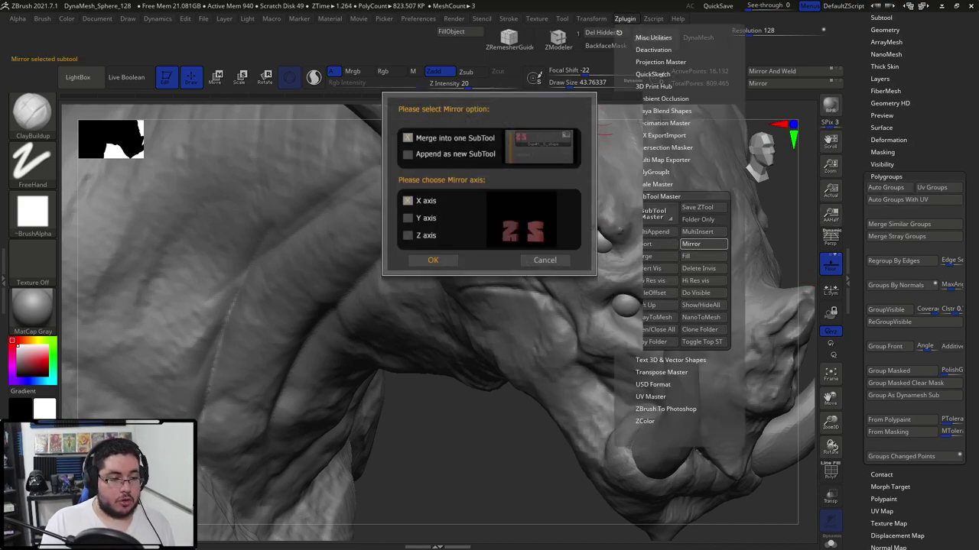
pyautogui.click(430, 262)
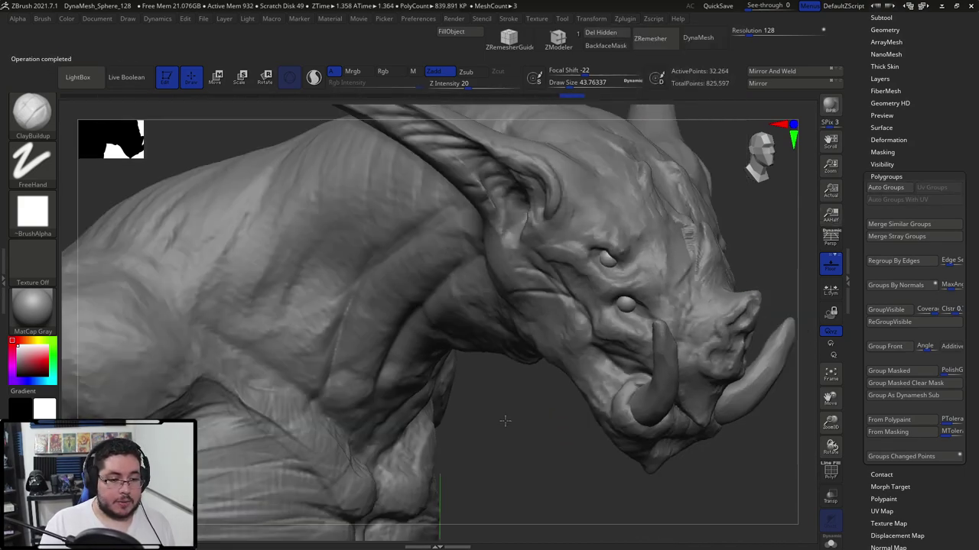
pyautogui.moveTo(504, 419); pyautogui.dragTo(549, 304)
pyautogui.moveTo(403, 226); pyautogui.dragTo(552, 232)
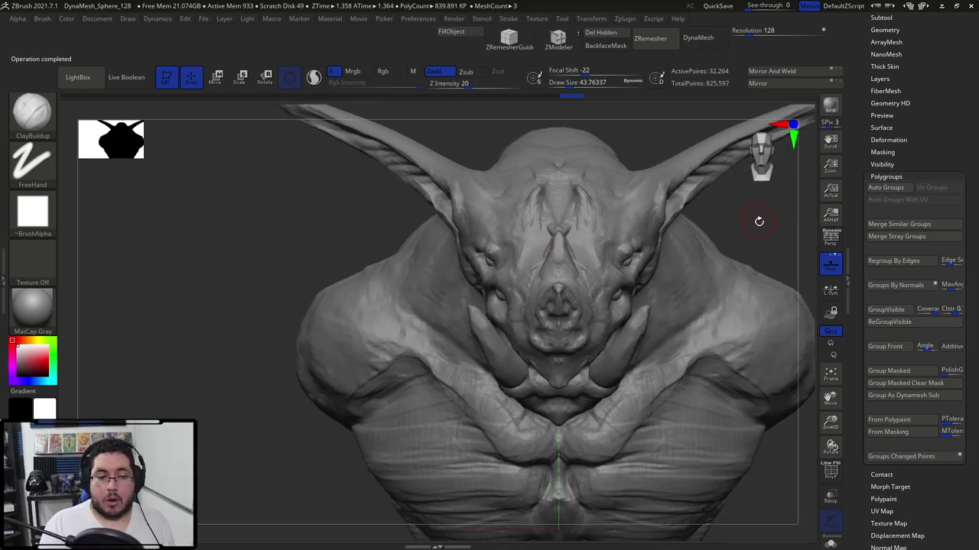
# Build eyelids over the upper and lower eyeballs on the bust with ClayBuildup, at draw sizes between about 13 and 23.
pyautogui.moveTo(759, 221); pyautogui.dragTo(531, 240)
pyautogui.keyDown('alt'); pyautogui.click(485, 222); pyautogui.keyUp('alt')
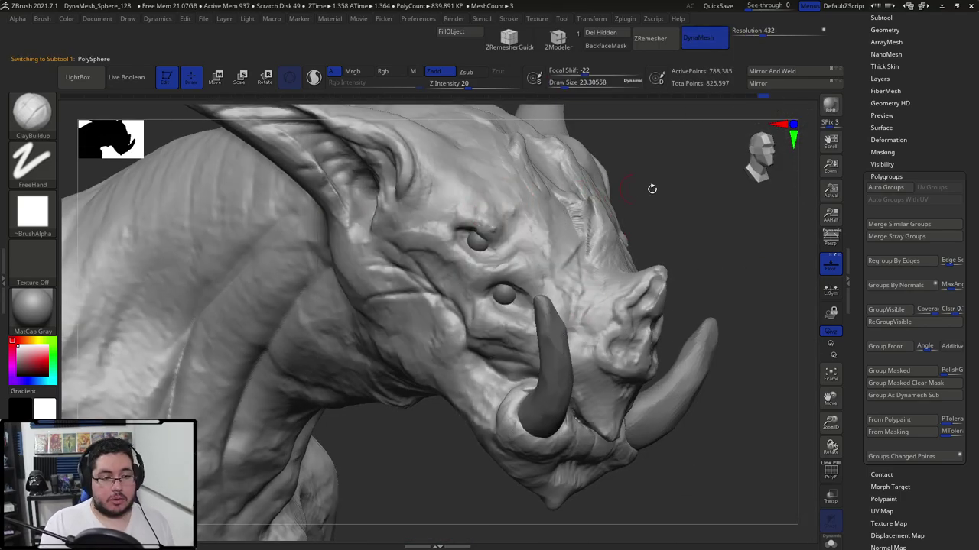
pyautogui.keyDown('alt'); pyautogui.moveTo(652, 189); pyautogui.dragTo(647, 232); pyautogui.keyUp('alt')
pyautogui.moveTo(506, 222); pyautogui.dragTo(483, 227)
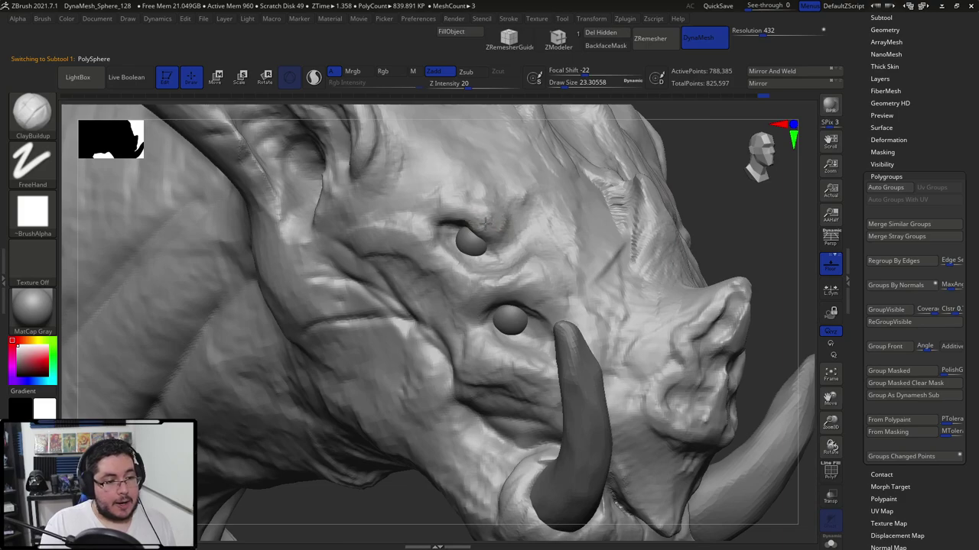
pyautogui.press('[')
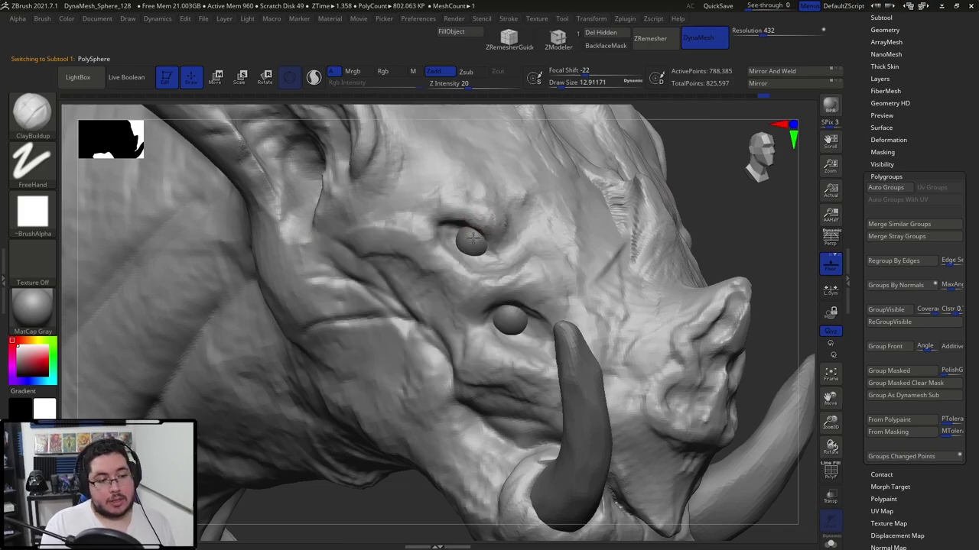
pyautogui.press('space')
pyautogui.moveTo(472, 238)
pyautogui.mouseDown()
pyautogui.moveTo(462, 234)
pyautogui.moveTo(487, 239)
pyautogui.mouseUp()
pyautogui.press('space')
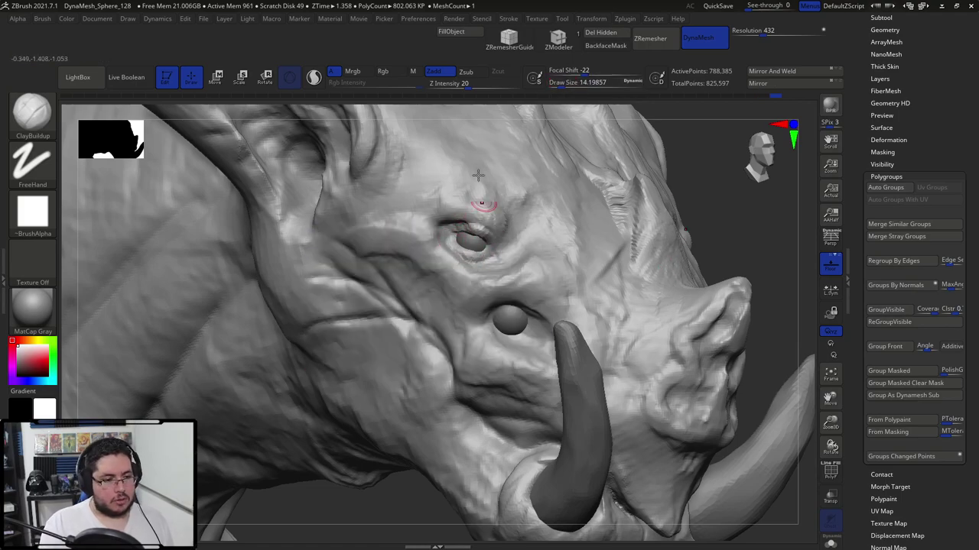
pyautogui.press('space')
pyautogui.moveTo(495, 328); pyautogui.dragTo(490, 334)
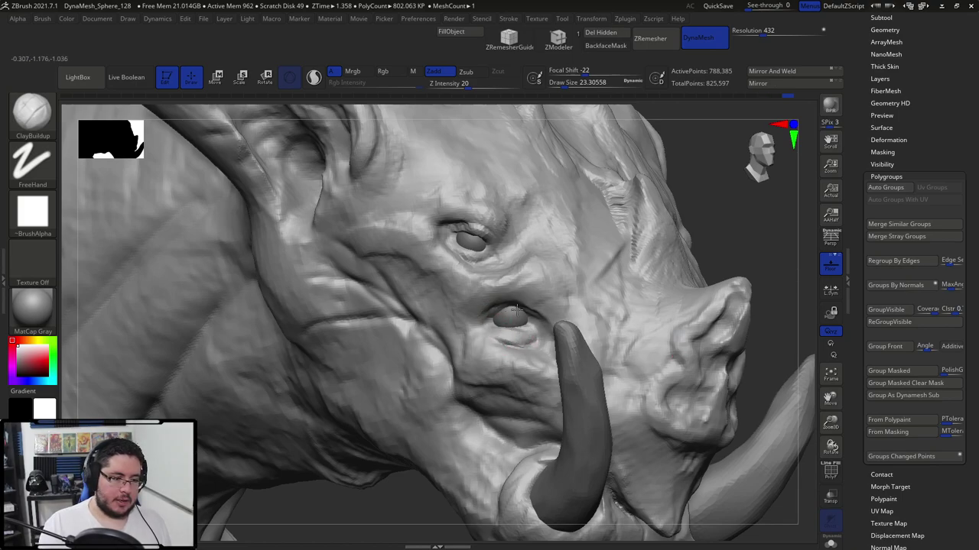
# Reshape the upper eye's lids into an angrier slant with the Move brush at a draw size of about 62.
pyautogui.press('b')
pyautogui.press('m')
pyautogui.press('v')
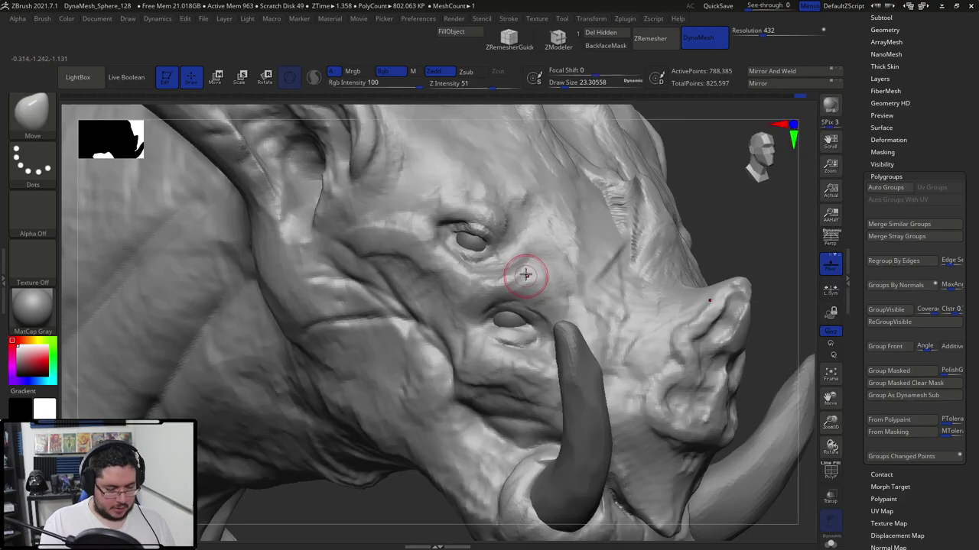
pyautogui.press('space')
pyautogui.moveTo(480, 228); pyautogui.dragTo(463, 229)
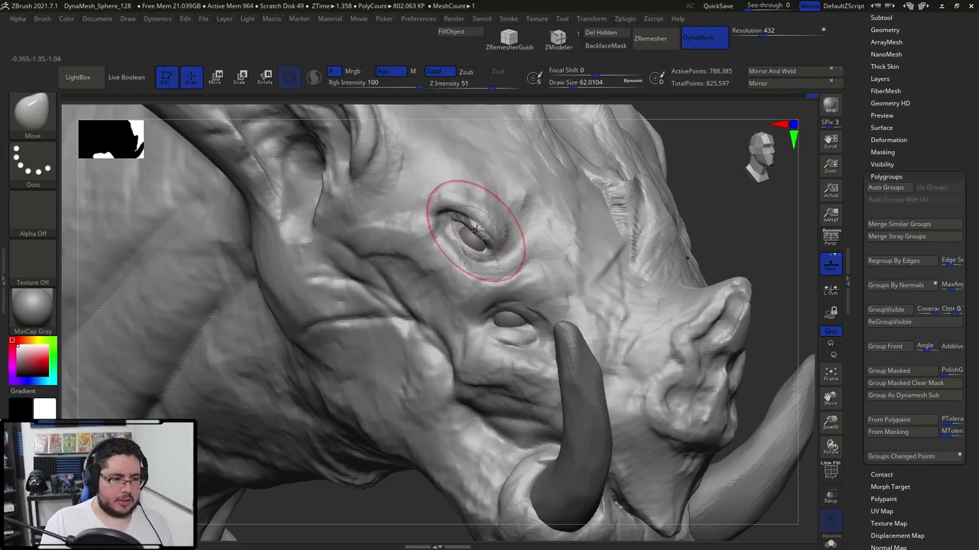
pyautogui.moveTo(475, 226)
pyautogui.mouseDown()
pyautogui.moveTo(490, 246)
pyautogui.moveTo(444, 247)
pyautogui.mouseUp()
# Refine the eyelids and the inner corner of the lower eye with ClayBuildup at a draw size of about 16.
pyautogui.press('space')
pyautogui.press('b')
pyautogui.press('c')
pyautogui.press('b')
pyautogui.press('space')
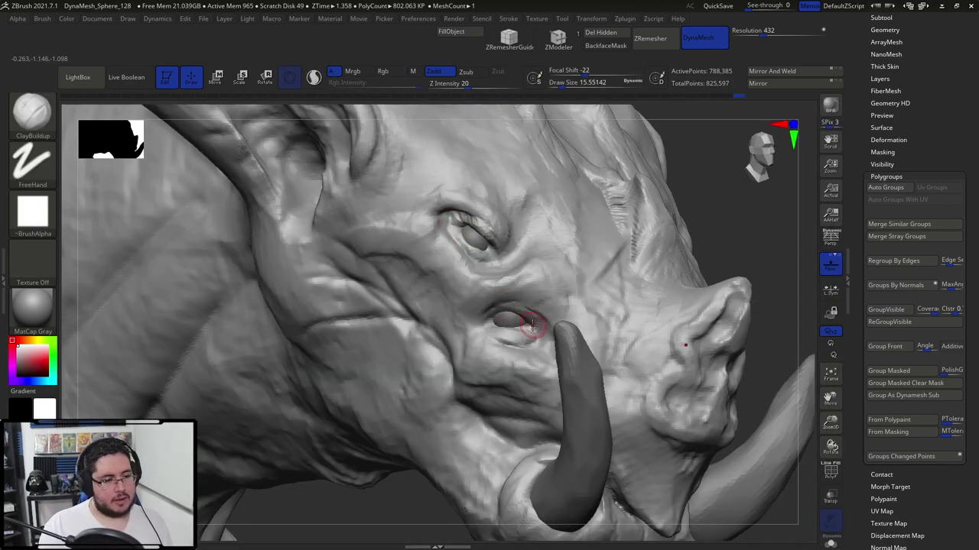
# Adjust the brow and inner corner beside the lower eye with the Move brush at a draw size of about 77.
pyautogui.moveTo(733, 236)
pyautogui.keyDown('alt'); pyautogui.mouseDown()
pyautogui.moveTo(701, 199)
pyautogui.moveTo(402, 225)
pyautogui.moveTo(396, 203)
pyautogui.mouseUp(); pyautogui.keyUp('alt')
pyautogui.press('b')
pyautogui.press('m')
pyautogui.press('v')
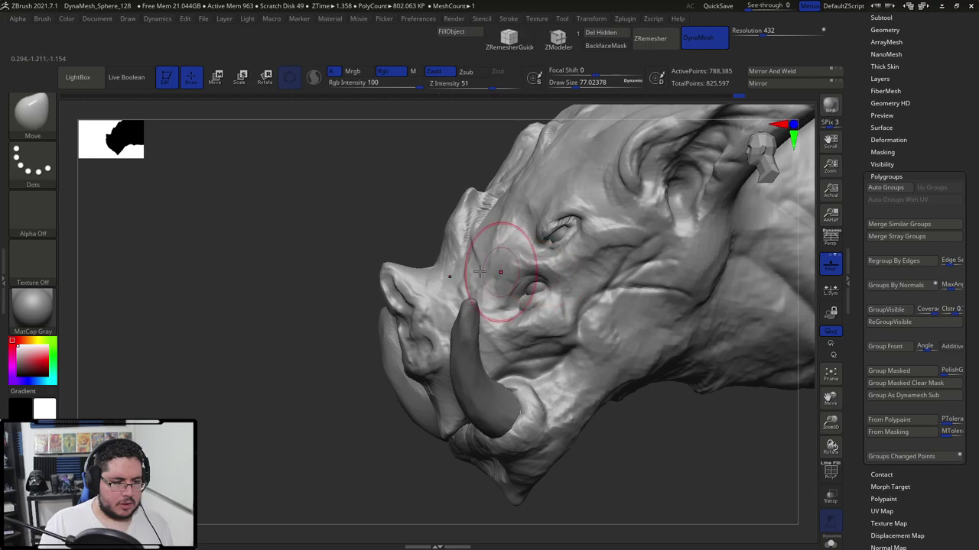
pyautogui.moveTo(498, 236)
pyautogui.mouseDown(button='right')
pyautogui.moveTo(456, 193)
pyautogui.moveTo(471, 195)
pyautogui.mouseUp(button='right')
pyautogui.press('space')
pyautogui.moveTo(481, 275); pyautogui.dragTo(473, 271)
# Build up the brow folds around both eyes with ClayBuildup at a draw size of about 23.
pyautogui.press('b')
pyautogui.press('c')
pyautogui.press('b')
pyautogui.press('space')
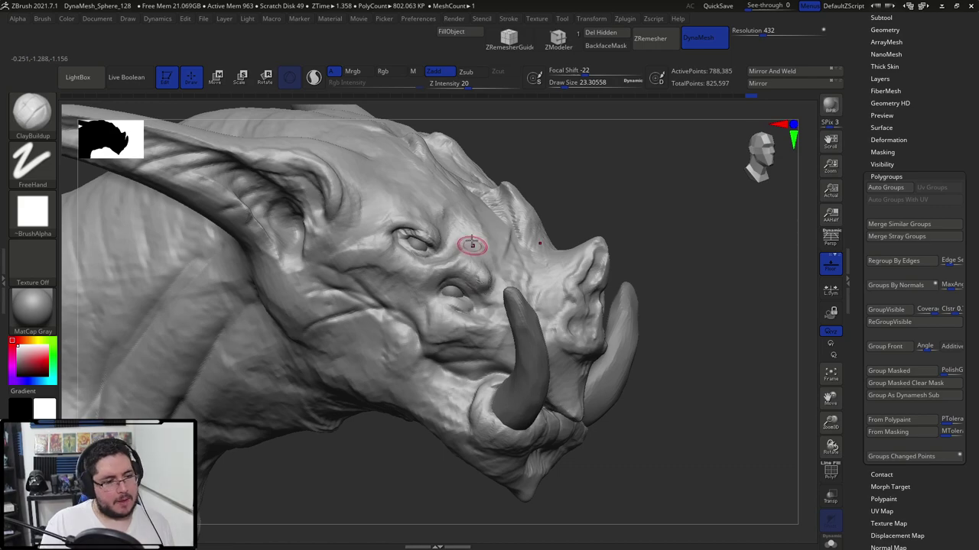
pyautogui.moveTo(472, 245); pyautogui.dragTo(444, 197, button='right')
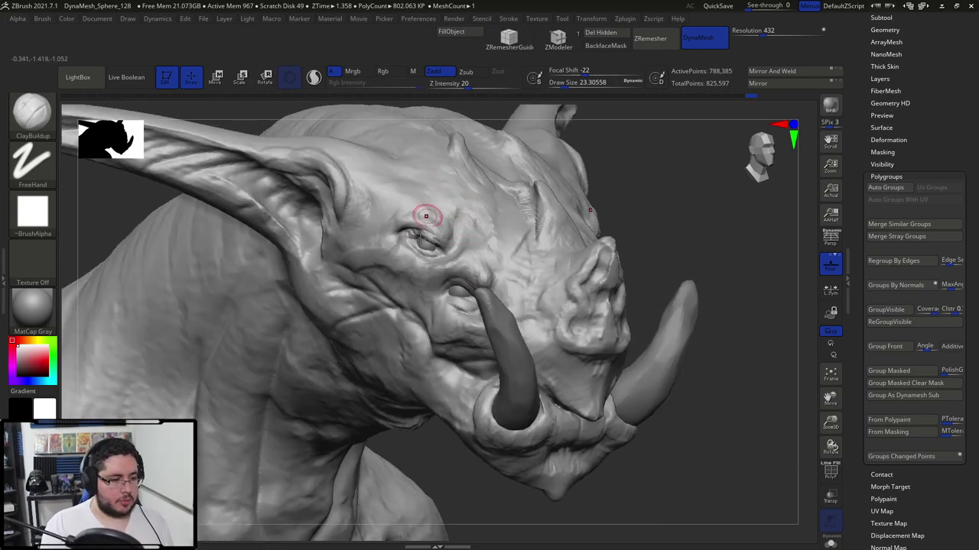
# Add broad volume to the temple between the ear-like horn and the upper eye with ClayBuildup at a draw size of about 59.
pyautogui.rightClick(390, 241)
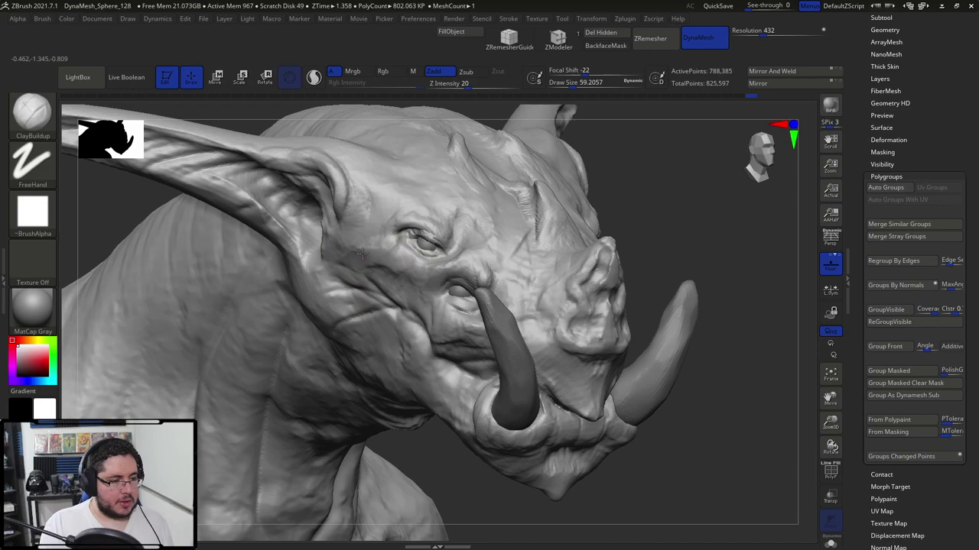
pyautogui.moveTo(379, 267)
pyautogui.mouseDown()
pyautogui.moveTo(379, 249)
pyautogui.moveTo(409, 272)
pyautogui.mouseUp()
pyautogui.rightClick(376, 244)
pyautogui.click(373, 246)
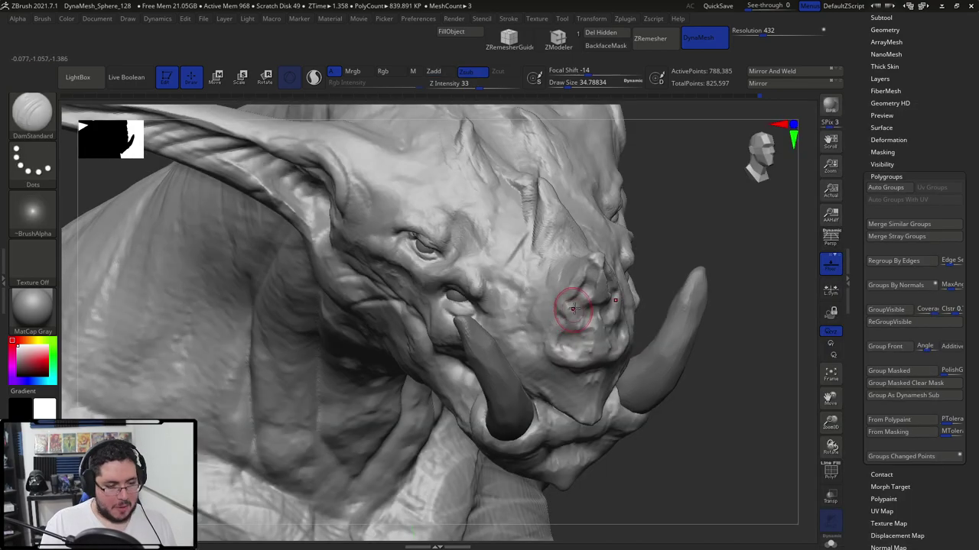
# Carve the nostril and nose folds deeper with DamStandard at a draw size of about 27.
pyautogui.rightClick(573, 309)
pyautogui.click(571, 308)
pyautogui.moveTo(572, 302)
pyautogui.mouseDown()
pyautogui.moveTo(592, 280)
pyautogui.moveTo(585, 328)
pyautogui.moveTo(562, 338)
pyautogui.mouseUp()
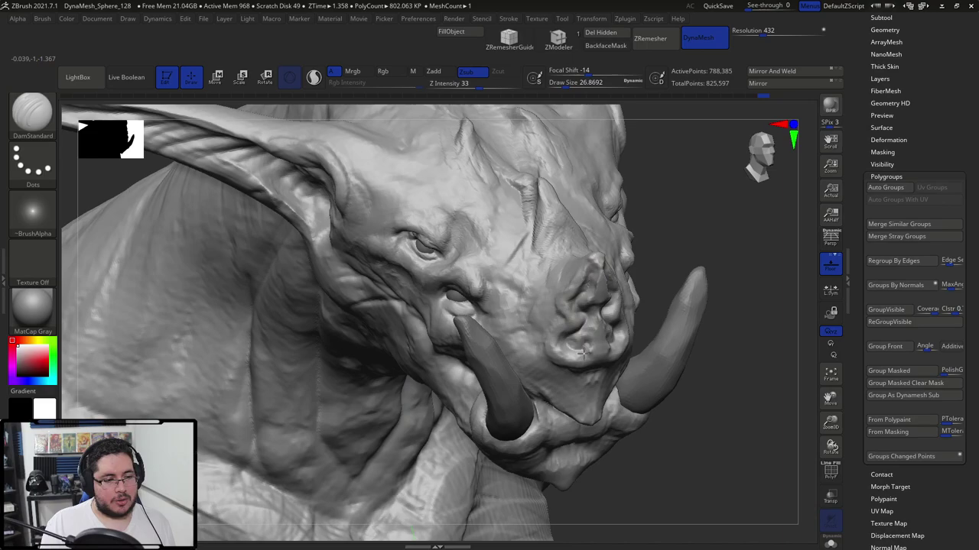
pyautogui.moveTo(677, 240); pyautogui.dragTo(550, 354)
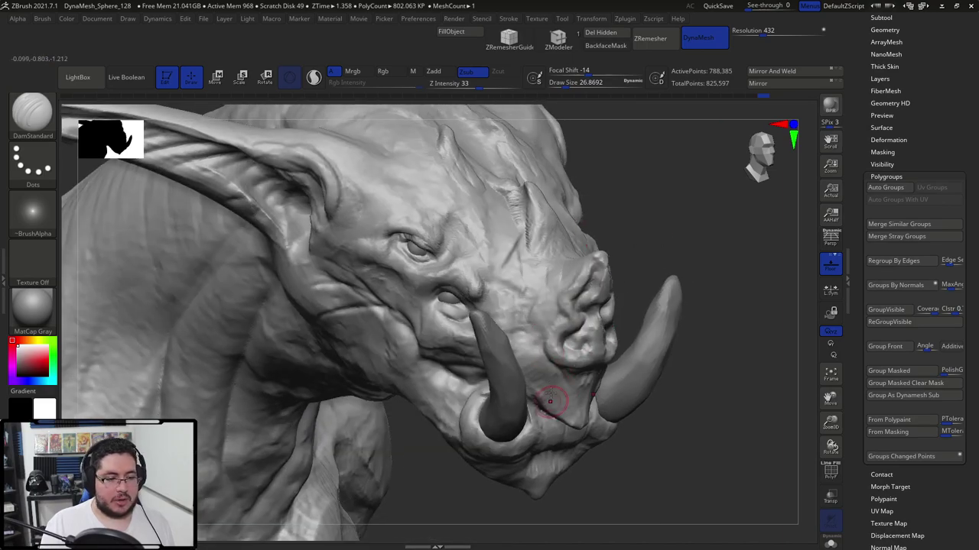
# Carve creases around the mouth and along the side of the snout with DamStandard at draw sizes of about 27 to 37.
pyautogui.moveTo(681, 256); pyautogui.dragTo(601, 289)
pyautogui.rightClick(539, 388)
pyautogui.moveTo(549, 388); pyautogui.dragTo(543, 401)
pyautogui.rightClick(505, 431)
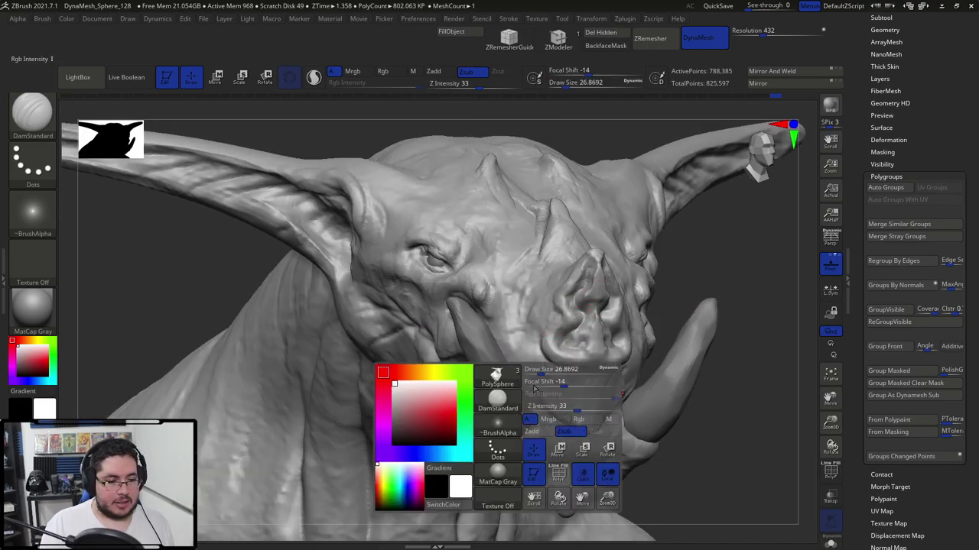
pyautogui.press(']')
pyautogui.moveTo(518, 260); pyautogui.dragTo(521, 318)
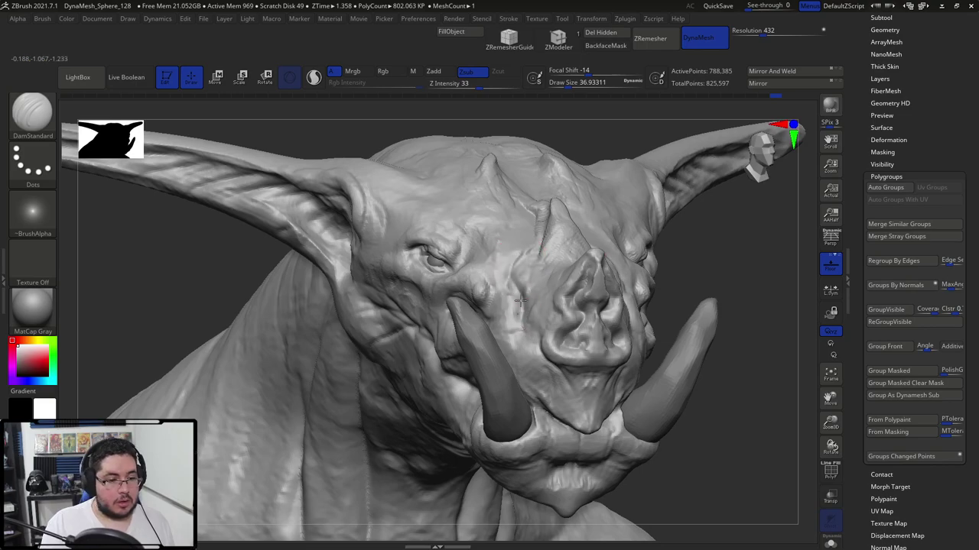
pyautogui.press('space')
pyautogui.moveTo(526, 278); pyautogui.dragTo(522, 278)
pyautogui.moveTo(612, 108); pyautogui.dragTo(537, 155)
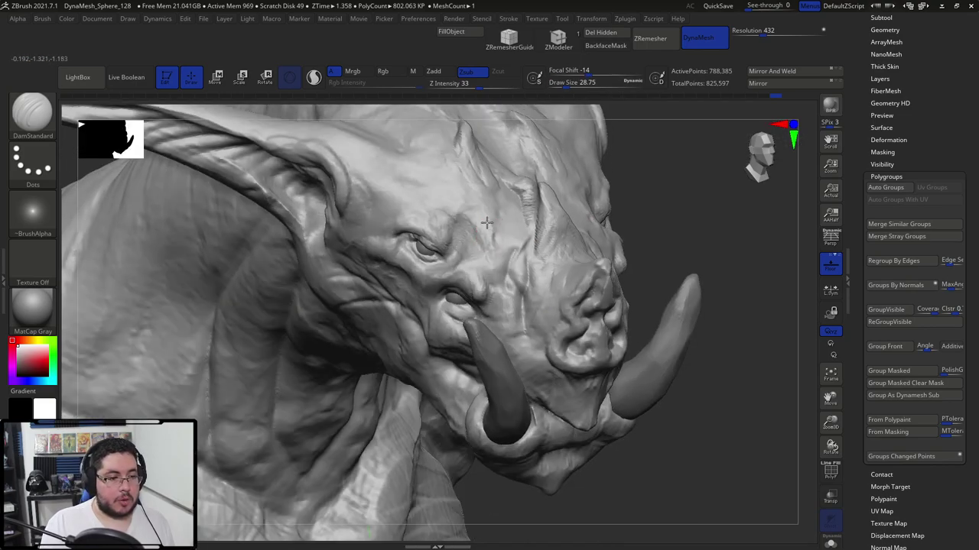
# Carve wrinkles over the temple and above the upper eye with DamStandard at a draw size of about 27.
pyautogui.moveTo(432, 204); pyautogui.dragTo(443, 215)
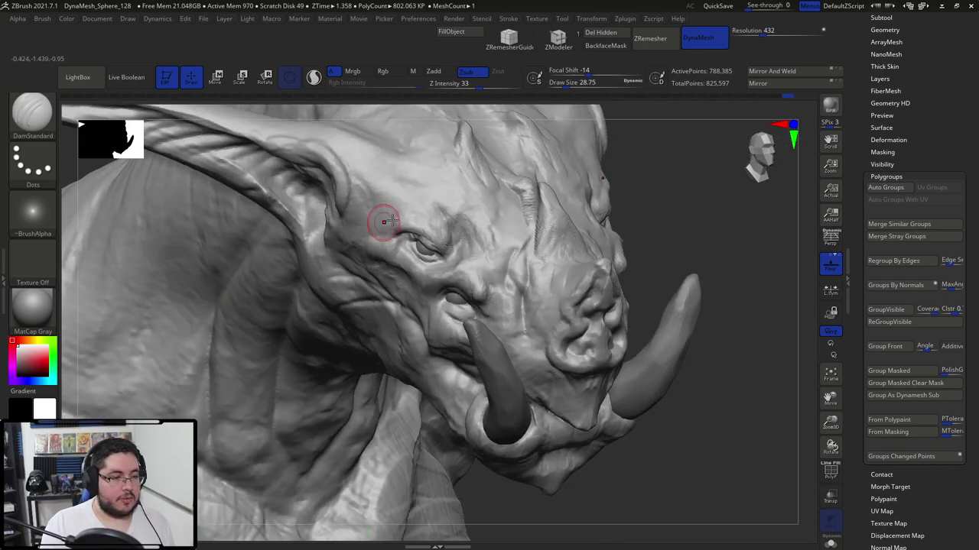
pyautogui.press('space')
pyautogui.moveTo(369, 283); pyautogui.dragTo(361, 282)
pyautogui.press(']')
pyautogui.press(']')
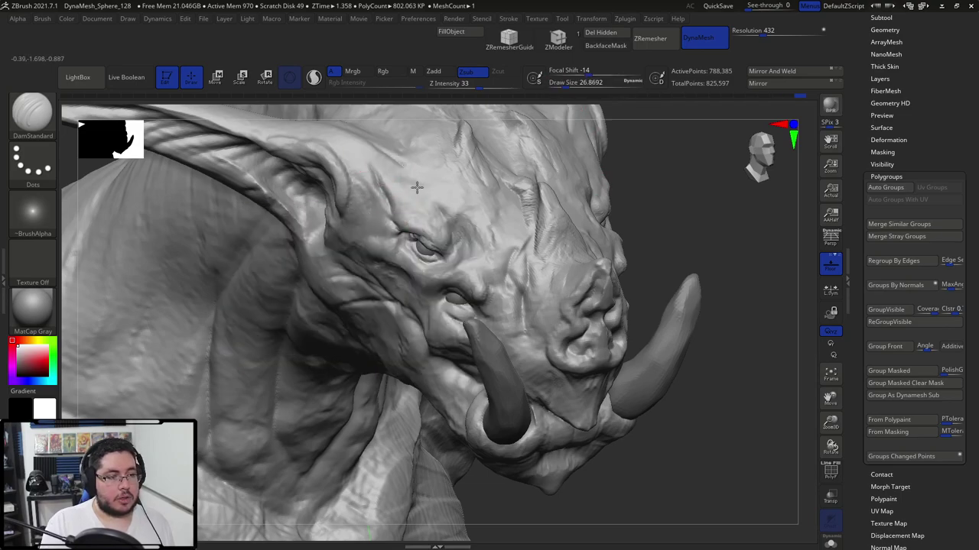
pyautogui.moveTo(692, 136); pyautogui.dragTo(581, 157)
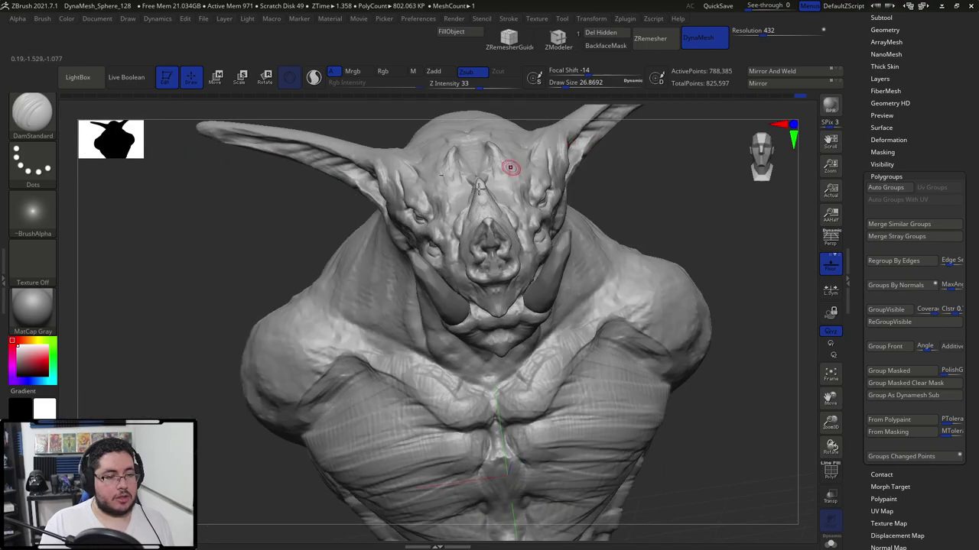
pyautogui.moveTo(464, 199); pyautogui.dragTo(536, 114, button='right')
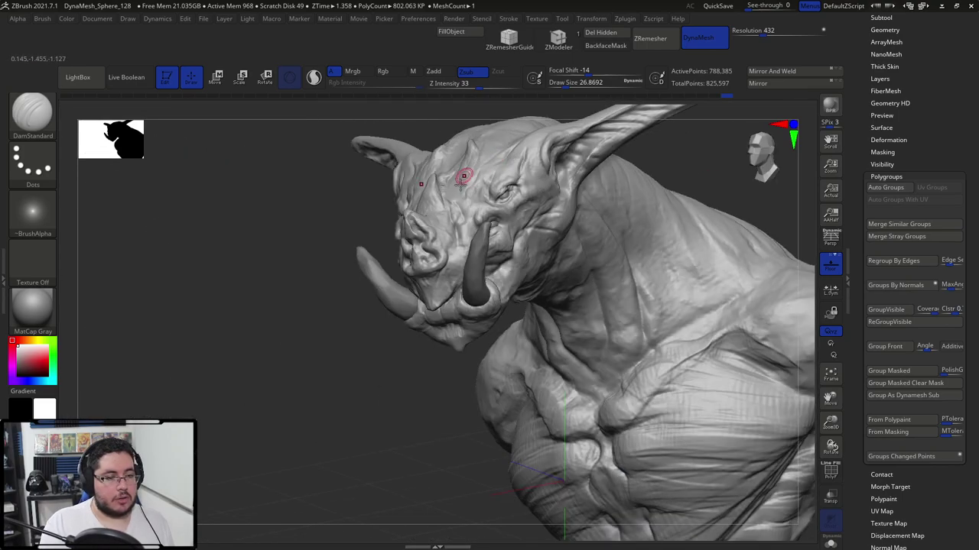
pyautogui.moveTo(668, 152); pyautogui.dragTo(511, 246, button='right')
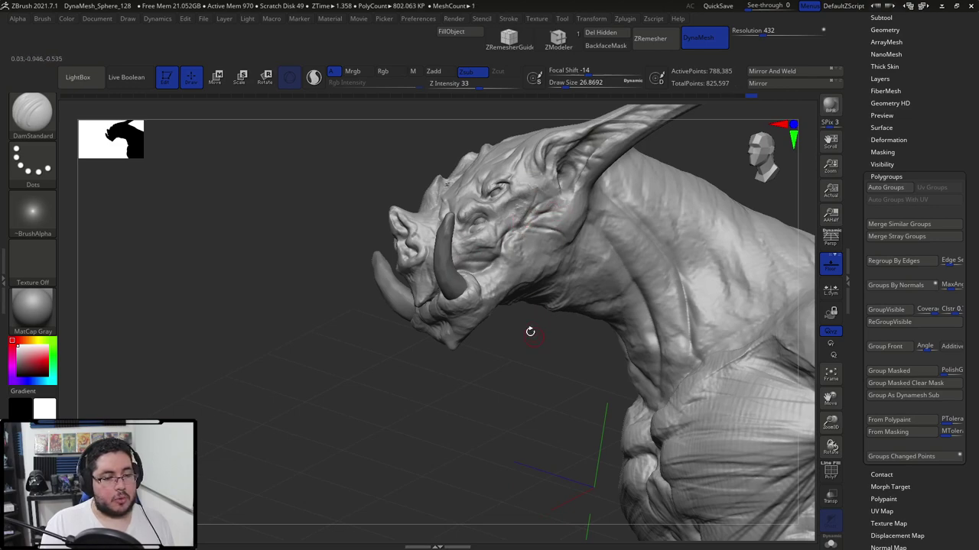
pyautogui.moveTo(530, 332); pyautogui.dragTo(514, 338)
# Build up the neck and throat muscles below the jaw with ClayBuildup at a draw size of 112.
pyautogui.press('space')
pyautogui.moveTo(558, 272); pyautogui.dragTo(564, 273)
pyautogui.moveTo(523, 339); pyautogui.dragTo(629, 279)
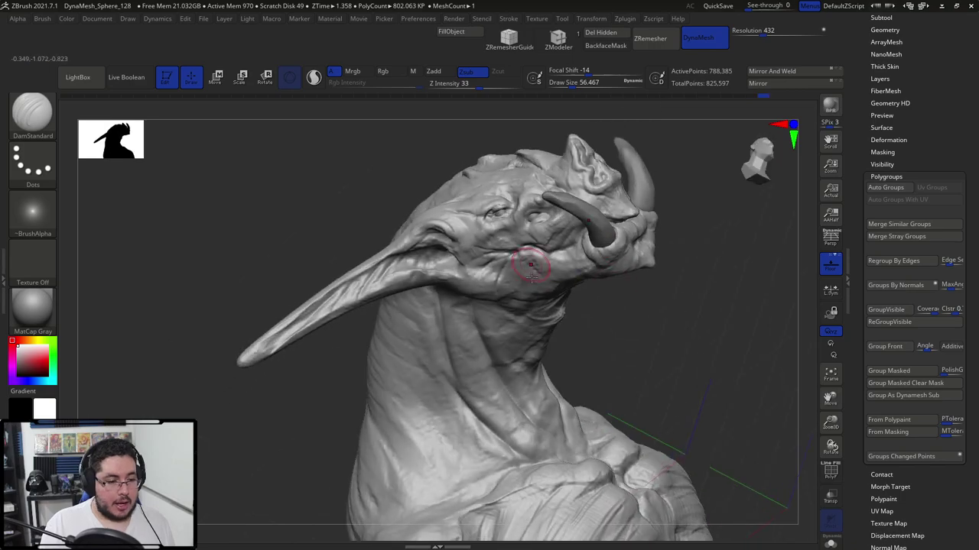
pyautogui.press('b')
pyautogui.press('c')
pyautogui.press('b')
pyautogui.press('space')
pyautogui.moveTo(556, 309)
pyautogui.mouseDown()
pyautogui.moveTo(566, 308)
pyautogui.moveTo(527, 330)
pyautogui.mouseUp()
pyautogui.moveTo(624, 336)
pyautogui.mouseDown()
pyautogui.moveTo(628, 372)
pyautogui.moveTo(615, 321)
pyautogui.moveTo(636, 334)
pyautogui.moveTo(629, 318)
pyautogui.mouseUp()
pyautogui.moveTo(612, 386); pyautogui.dragTo(646, 371)
pyautogui.moveTo(643, 374); pyautogui.dragTo(573, 375, button='right')
pyautogui.moveTo(638, 348)
pyautogui.mouseDown()
pyautogui.moveTo(666, 363)
pyautogui.moveTo(646, 376)
pyautogui.mouseUp()
pyautogui.moveTo(642, 379); pyautogui.dragTo(535, 382, button='right')
pyautogui.moveTo(626, 400); pyautogui.dragTo(614, 341, button='right')
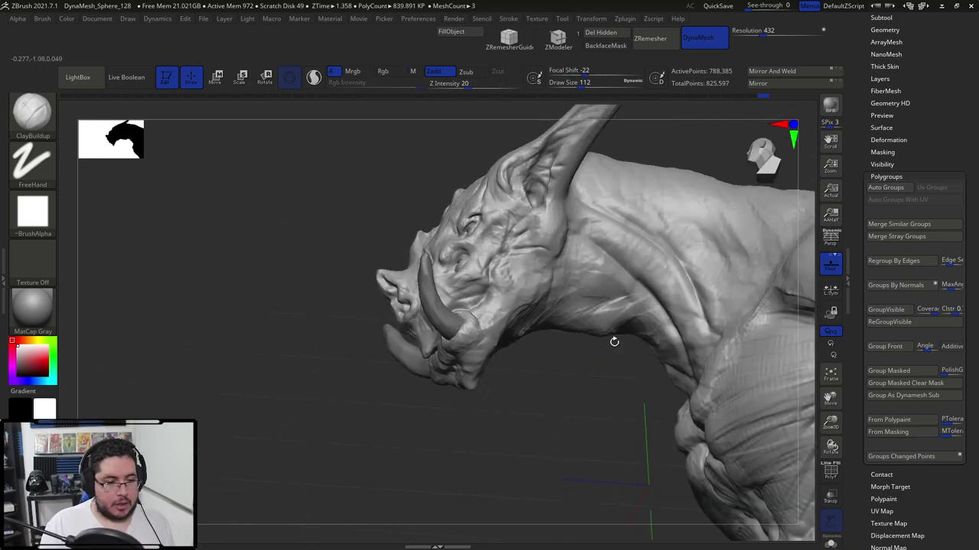
pyautogui.moveTo(614, 341)
pyautogui.mouseDown()
pyautogui.moveTo(629, 320)
pyautogui.moveTo(635, 332)
pyautogui.mouseUp()
# Add muscle volume to the shoulder and upper arm with ClayBuildup at a draw size of 112.
pyautogui.moveTo(641, 347)
pyautogui.mouseDown(button='right')
pyautogui.moveTo(750, 357)
pyautogui.moveTo(714, 395)
pyautogui.moveTo(647, 356)
pyautogui.moveTo(635, 261)
pyautogui.mouseUp(button='right')
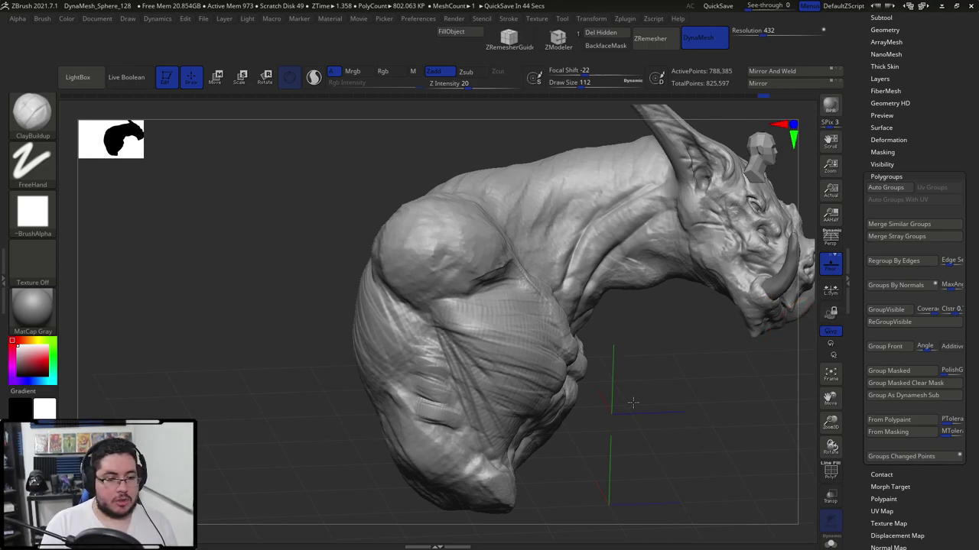
pyautogui.moveTo(635, 405)
pyautogui.mouseDown()
pyautogui.moveTo(627, 433)
pyautogui.moveTo(664, 390)
pyautogui.moveTo(712, 382)
pyautogui.moveTo(686, 384)
pyautogui.moveTo(627, 334)
pyautogui.mouseUp()
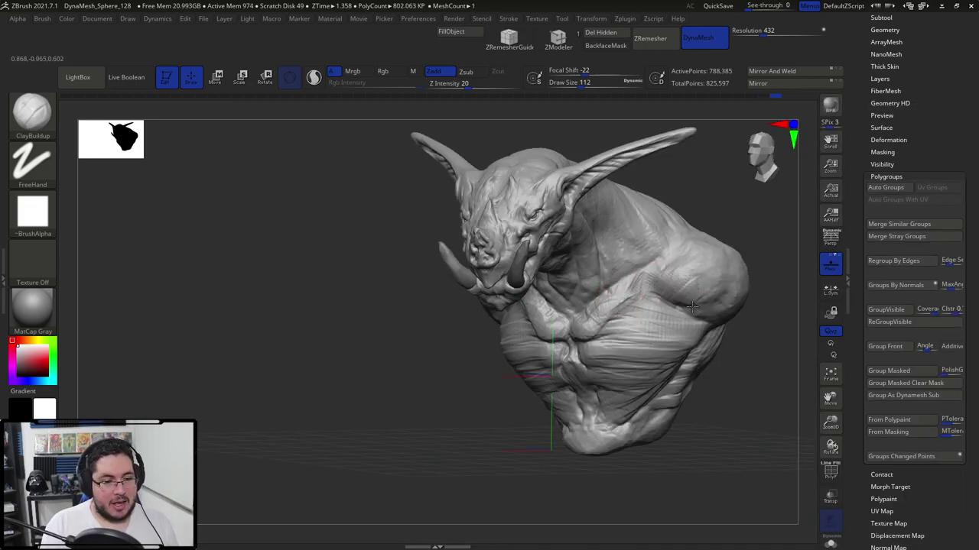
pyautogui.moveTo(725, 340); pyautogui.dragTo(677, 351)
pyautogui.moveTo(714, 277)
pyautogui.mouseDown(button='right')
pyautogui.moveTo(721, 229)
pyautogui.moveTo(706, 202)
pyautogui.moveTo(678, 255)
pyautogui.mouseUp(button='right')
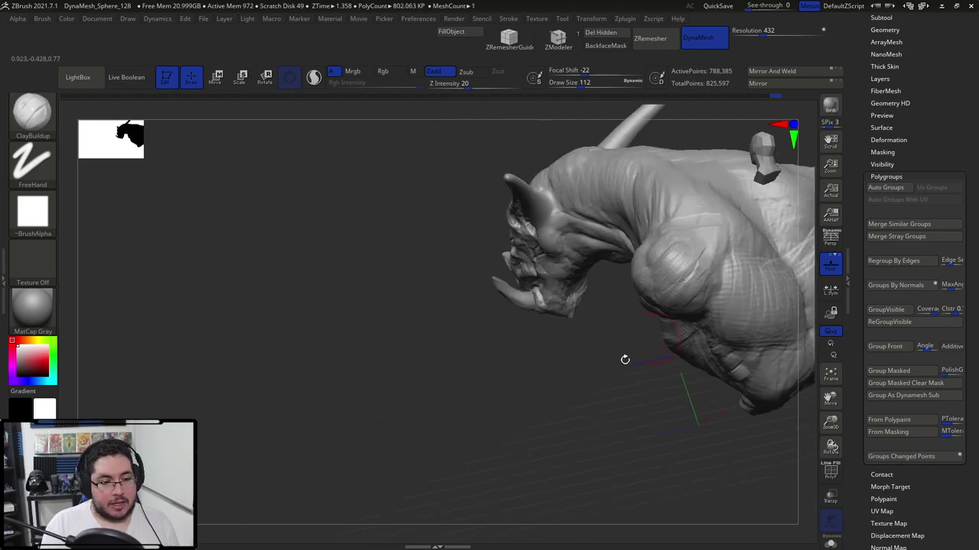
pyautogui.moveTo(625, 358); pyautogui.dragTo(453, 274, button='right')
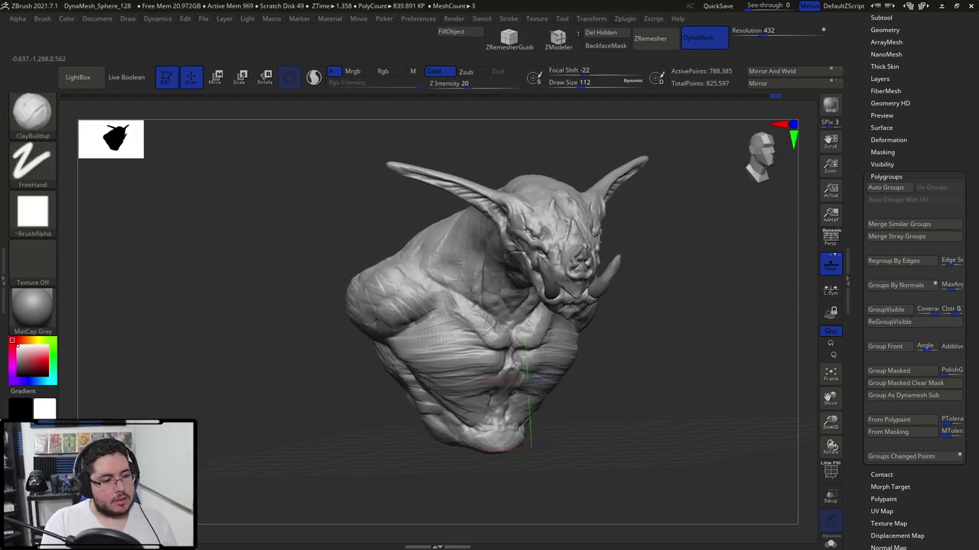
# Build up the muscle forms between the collarbone, neck base and shoulder with ClayBuildup at a draw size of about 80.
pyautogui.press(']')
pyautogui.press('space')
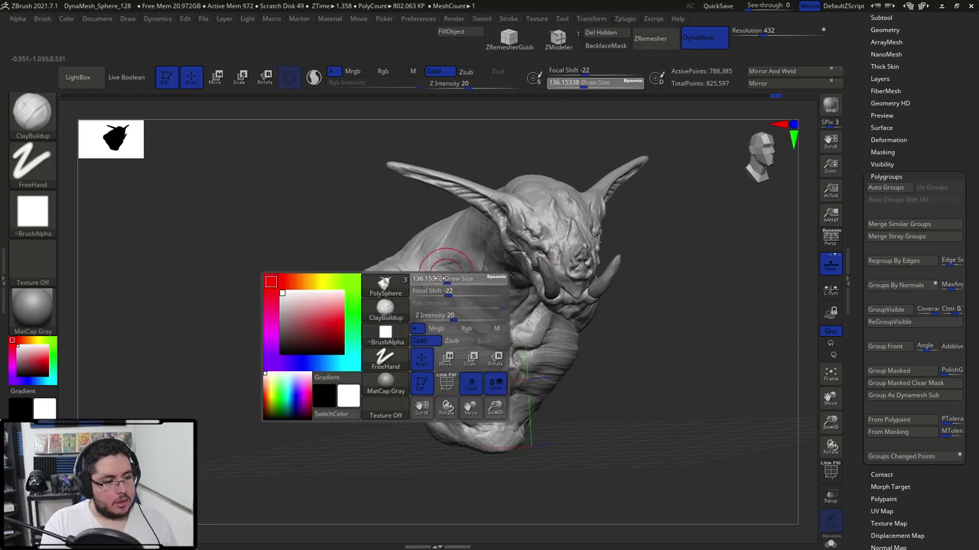
pyautogui.press('s')
pyautogui.moveTo(436, 280); pyautogui.dragTo(426, 280)
pyautogui.moveTo(426, 277); pyautogui.dragTo(425, 289)
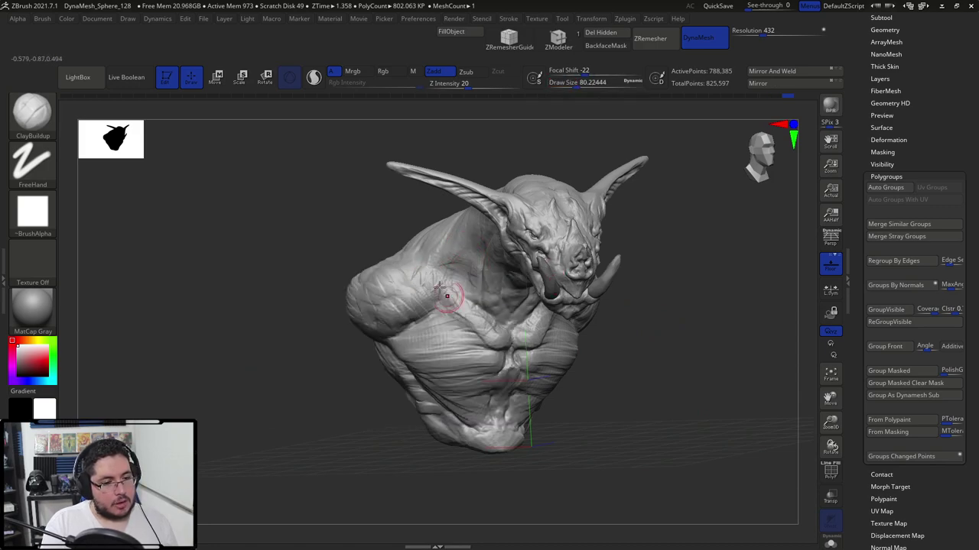
pyautogui.moveTo(541, 329); pyautogui.dragTo(564, 291, button='right')
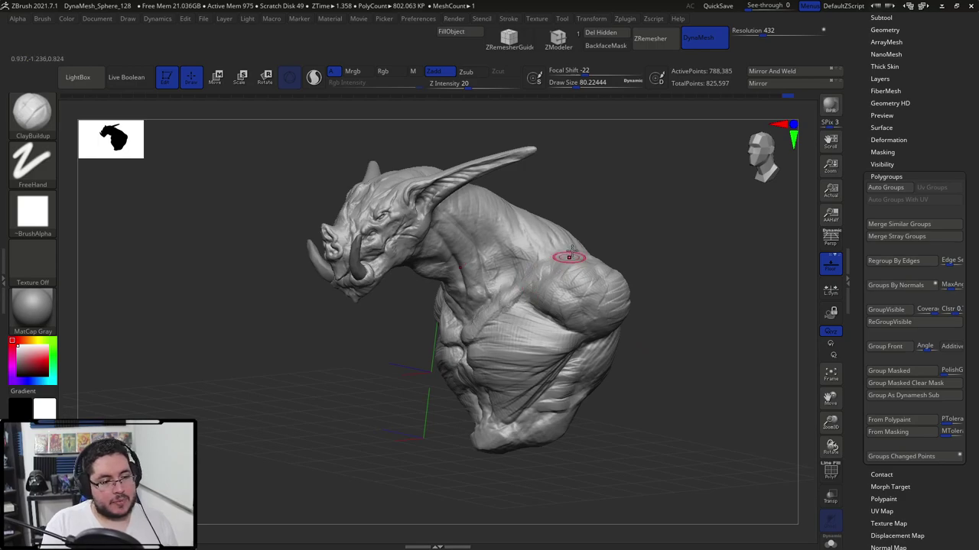
pyautogui.moveTo(611, 218)
pyautogui.mouseDown(button='right')
pyautogui.moveTo(507, 295)
pyautogui.moveTo(637, 253)
pyautogui.moveTo(644, 313)
pyautogui.moveTo(634, 244)
pyautogui.mouseUp(button='right')
# Add skin folds across the throat and front of the neck with ClayBuildup at a draw size of about 49.
pyautogui.moveTo(620, 191)
pyautogui.keyDown('ctrl'); pyautogui.mouseDown(button='right')
pyautogui.moveTo(549, 327)
pyautogui.moveTo(501, 333)
pyautogui.mouseUp(button='right'); pyautogui.keyUp('ctrl')
pyautogui.moveTo(445, 229); pyautogui.dragTo(397, 207, button='right')
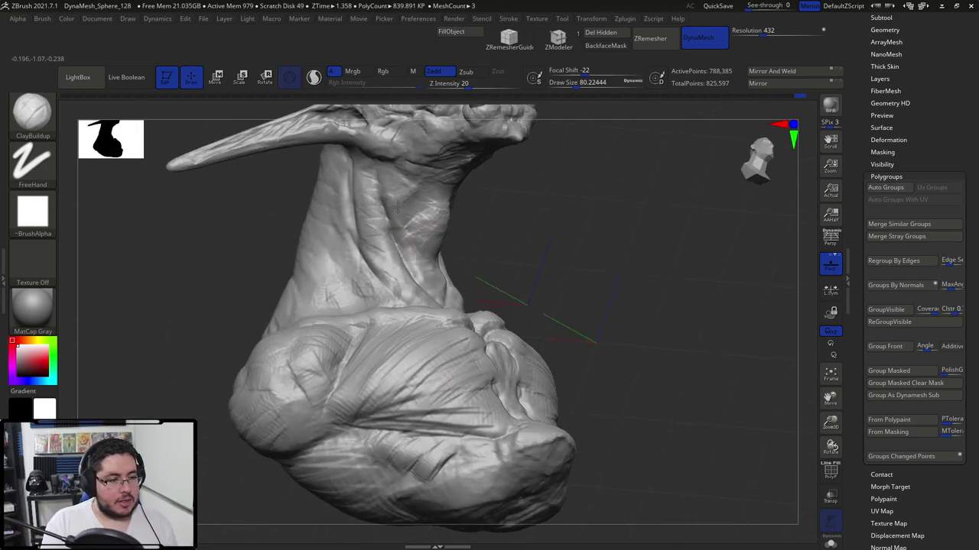
pyautogui.press('space')
pyautogui.click(411, 172)
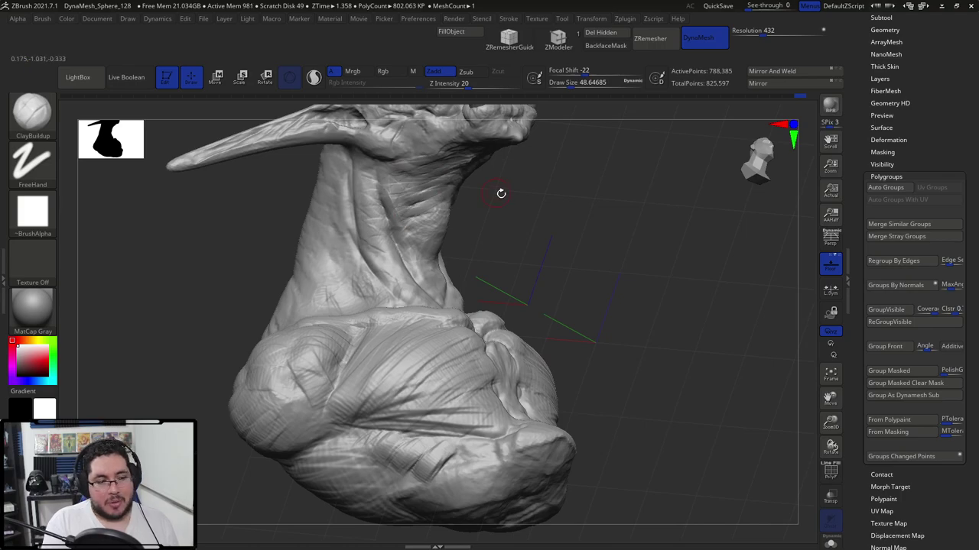
pyautogui.moveTo(501, 194); pyautogui.dragTo(425, 175, button='right')
pyautogui.moveTo(531, 206)
pyautogui.mouseDown(button='right')
pyautogui.moveTo(443, 273)
pyautogui.moveTo(474, 229)
pyautogui.mouseUp(button='right')
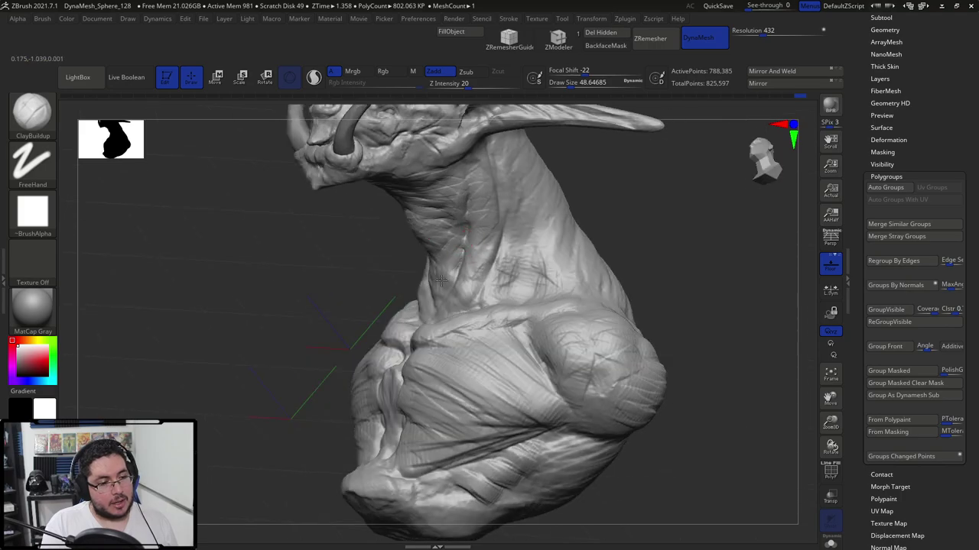
pyautogui.moveTo(538, 223)
pyautogui.mouseDown(button='right')
pyautogui.moveTo(581, 207)
pyautogui.moveTo(610, 219)
pyautogui.moveTo(586, 203)
pyautogui.moveTo(505, 210)
pyautogui.mouseUp(button='right')
# Refine the folds at the inner corner of the lower eye with DamStandard at a draw size of about 23.
pyautogui.press('space')
pyautogui.moveTo(265, 298)
pyautogui.mouseDown(button='right')
pyautogui.moveTo(264, 313)
pyautogui.moveTo(337, 267)
pyautogui.mouseUp(button='right')
pyautogui.press('space')
pyautogui.moveTo(389, 203); pyautogui.dragTo(377, 202)
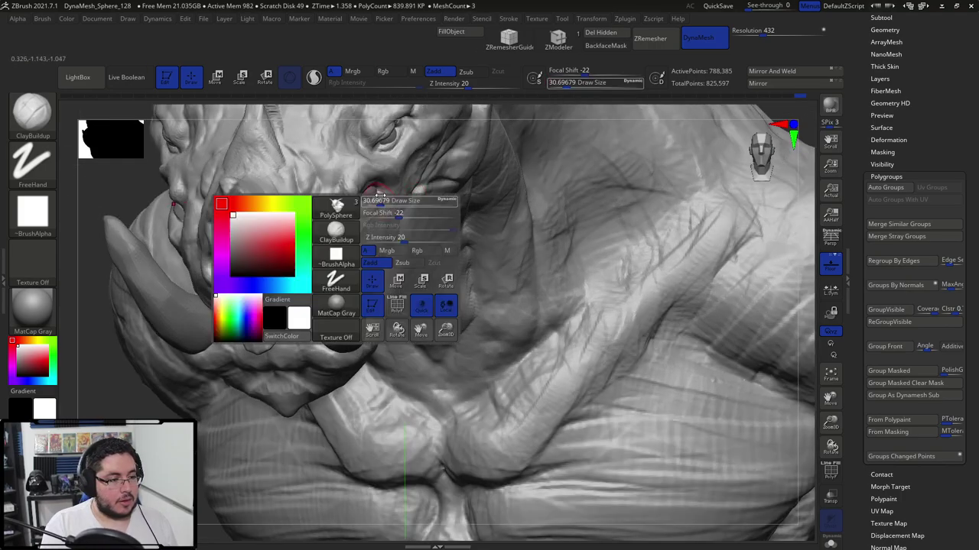
pyautogui.press('b')
pyautogui.press('d')
pyautogui.press('s')
pyautogui.press('space')
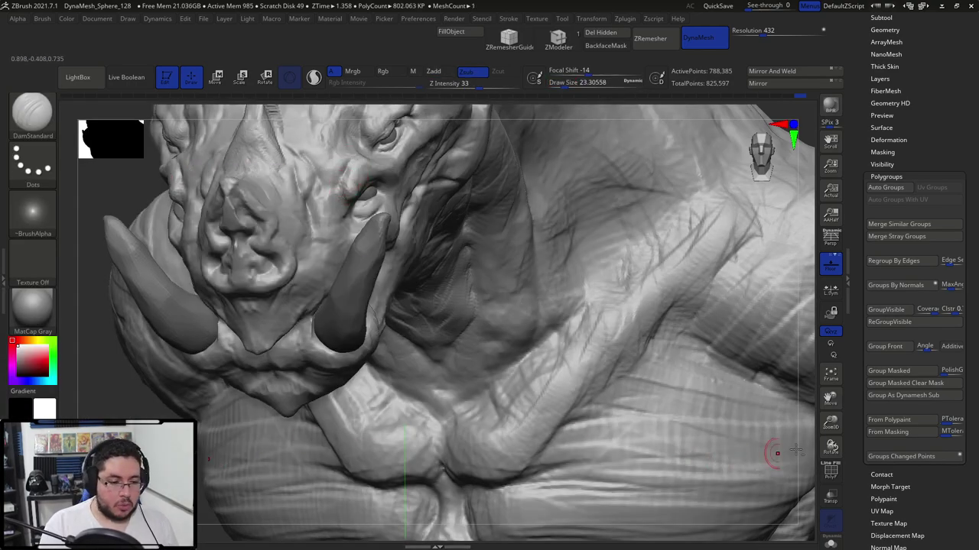
# Build up the muscles along the back of the neck, shoulder and upper back with ClayBuildup at a draw size of about 116.
pyautogui.press('f')
pyautogui.moveTo(723, 204); pyautogui.dragTo(654, 261, button='right')
pyautogui.moveTo(654, 261); pyautogui.dragTo(624, 252, button='right')
pyautogui.press('space')
pyautogui.moveTo(530, 178); pyautogui.dragTo(552, 191)
pyautogui.press('b')
pyautogui.press('c')
pyautogui.press('b')
pyautogui.press(']')
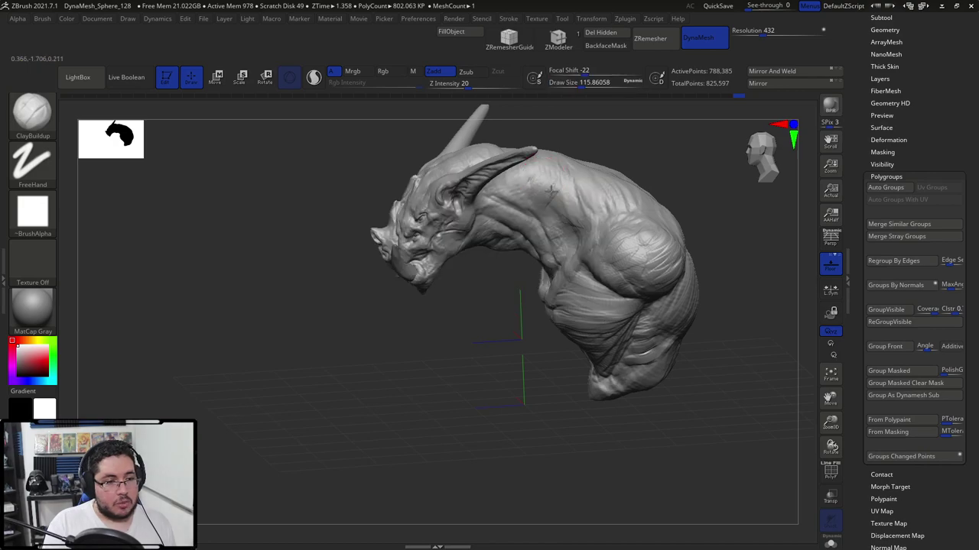
pyautogui.moveTo(588, 224)
pyautogui.keyDown('shift'); pyautogui.mouseDown(button='right')
pyautogui.moveTo(660, 198)
pyautogui.moveTo(686, 237)
pyautogui.moveTo(604, 205)
pyautogui.moveTo(543, 283)
pyautogui.moveTo(520, 354)
pyautogui.moveTo(584, 219)
pyautogui.moveTo(535, 316)
pyautogui.moveTo(585, 321)
pyautogui.moveTo(789, 232)
pyautogui.mouseUp(button='right'); pyautogui.keyUp('shift')
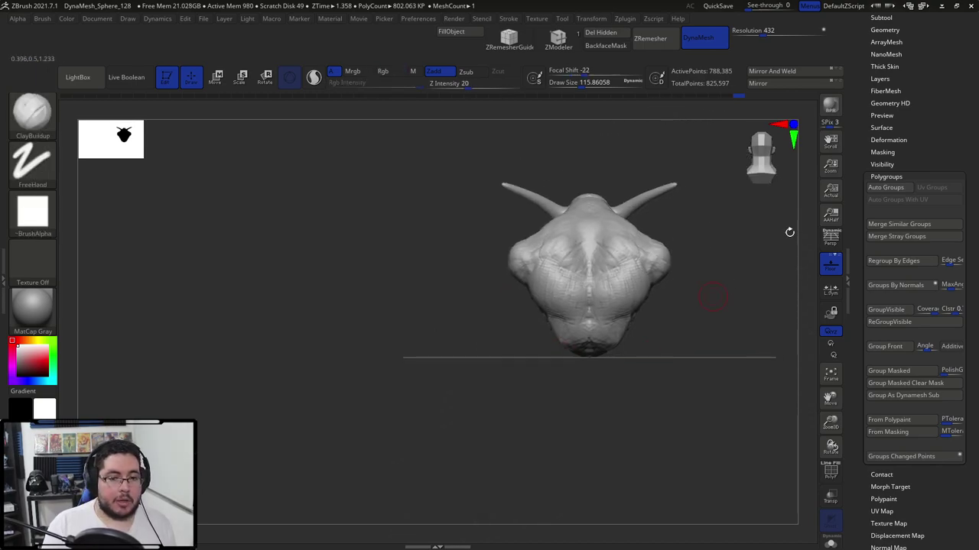
# Append a ZSphere to the creature's subtools.
pyautogui.click(889, 175)
pyautogui.click(886, 150)
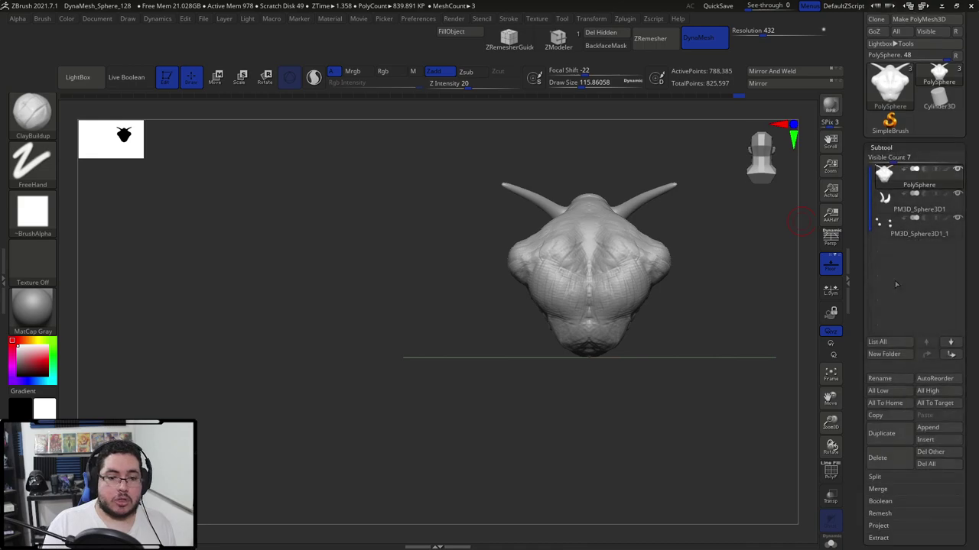
pyautogui.click(940, 426)
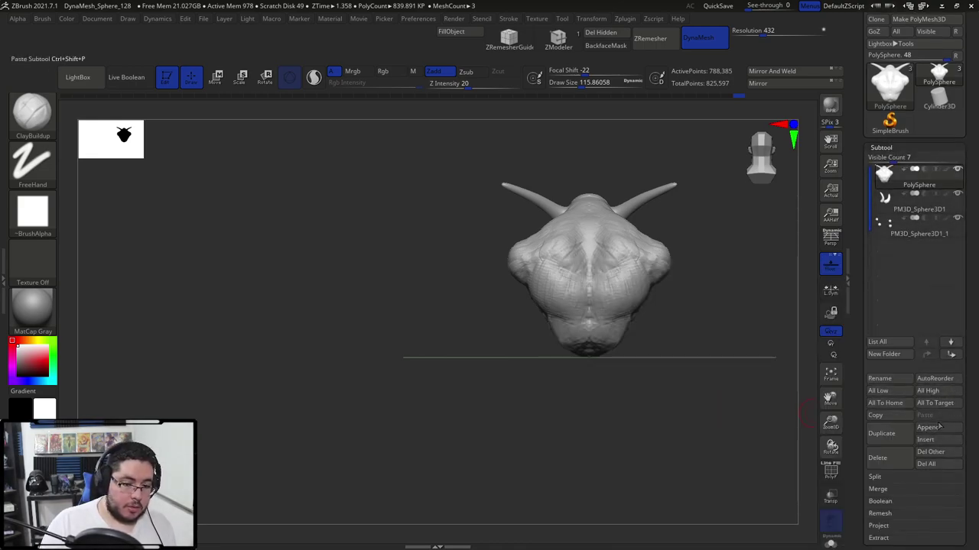
pyautogui.click(940, 427)
pyautogui.click(635, 381)
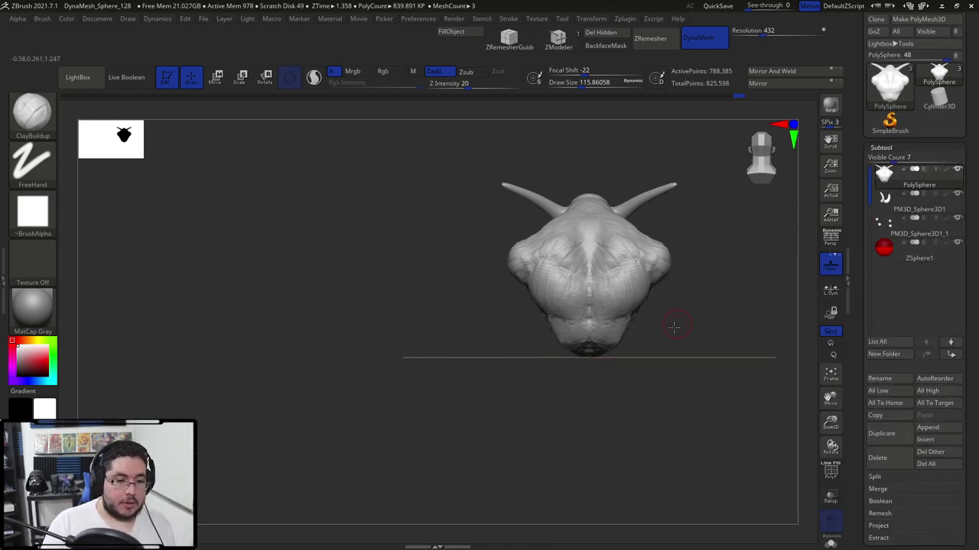
# Select the ZSphere, move it up and back into the creature's torso, and make the other subtools transparent.
pyautogui.moveTo(673, 327); pyautogui.dragTo(612, 393)
pyautogui.press('w')
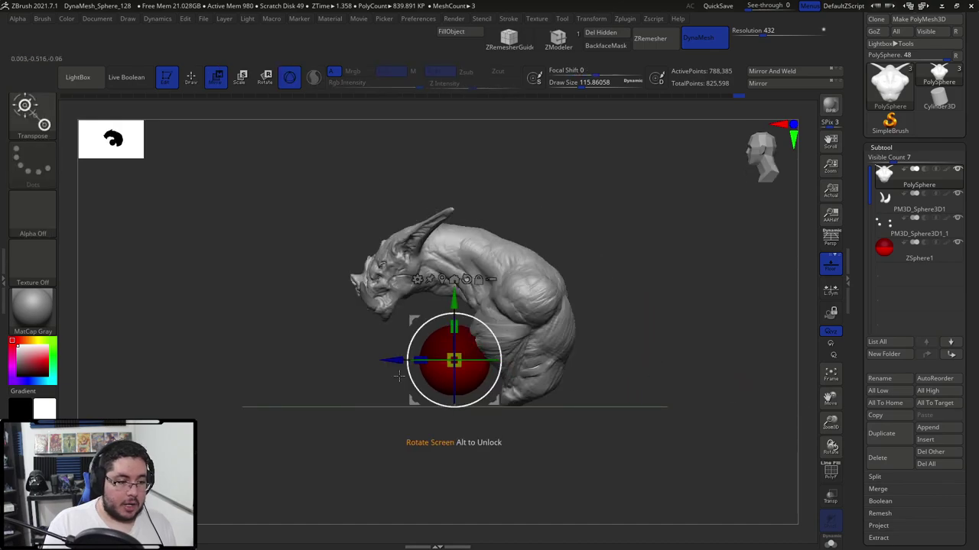
pyautogui.moveTo(393, 360); pyautogui.dragTo(496, 296)
pyautogui.hotkey('ctrl', 'z')
pyautogui.keyDown('alt'); pyautogui.click(414, 360); pyautogui.keyUp('alt')
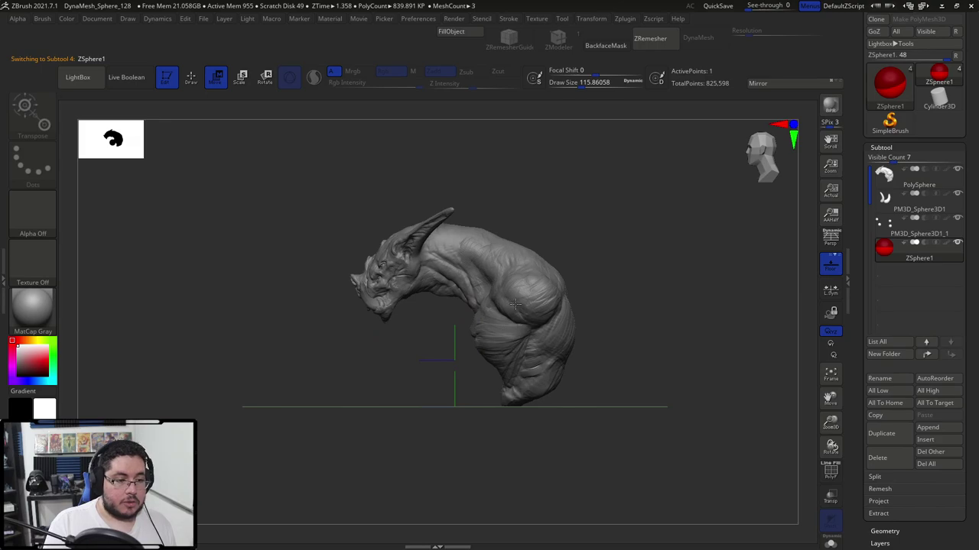
pyautogui.moveTo(632, 232)
pyautogui.mouseDown()
pyautogui.moveTo(575, 242)
pyautogui.moveTo(584, 236)
pyautogui.mouseUp()
pyautogui.press('q')
pyautogui.click(830, 497)
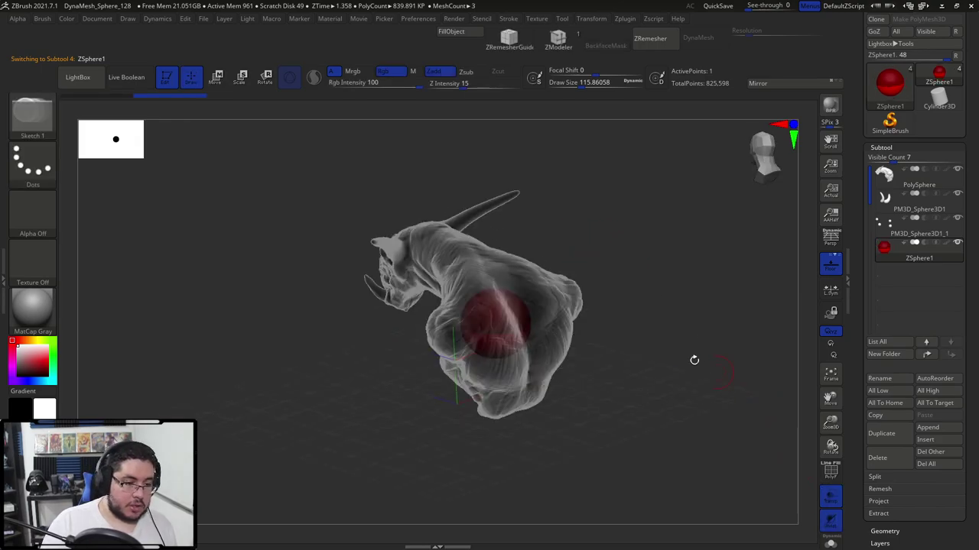
# Add a mirrored pair of ZSpheres on the root sphere at the upper back and position them toward the shoulder blades.
pyautogui.moveTo(692, 360)
pyautogui.mouseDown()
pyautogui.moveTo(475, 267)
pyautogui.moveTo(497, 277)
pyautogui.moveTo(412, 258)
pyautogui.moveTo(445, 236)
pyautogui.mouseUp()
pyautogui.click(481, 280)
pyautogui.hotkey('ctrl', 'z')
pyautogui.press('w')
pyautogui.moveTo(445, 236); pyautogui.dragTo(478, 237, button='right')
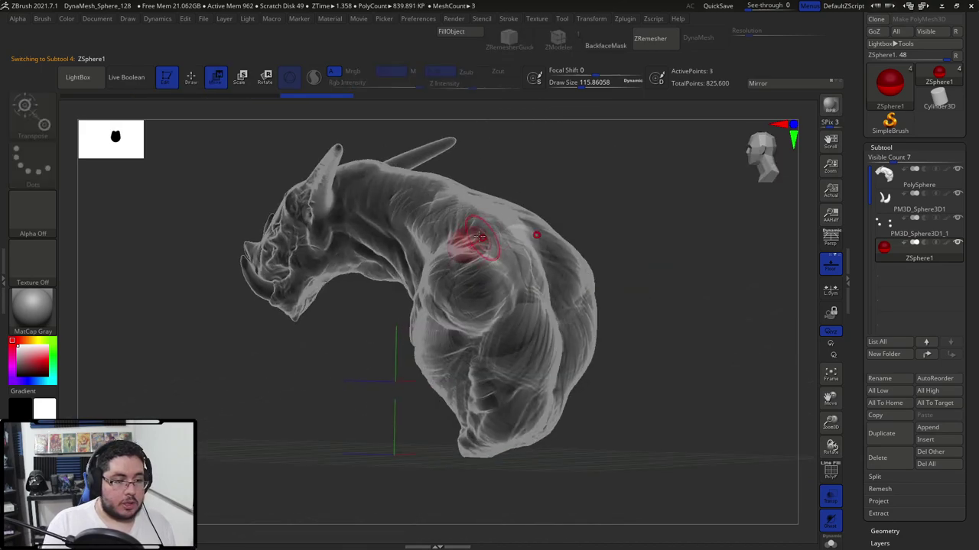
pyautogui.moveTo(520, 247); pyautogui.dragTo(534, 191)
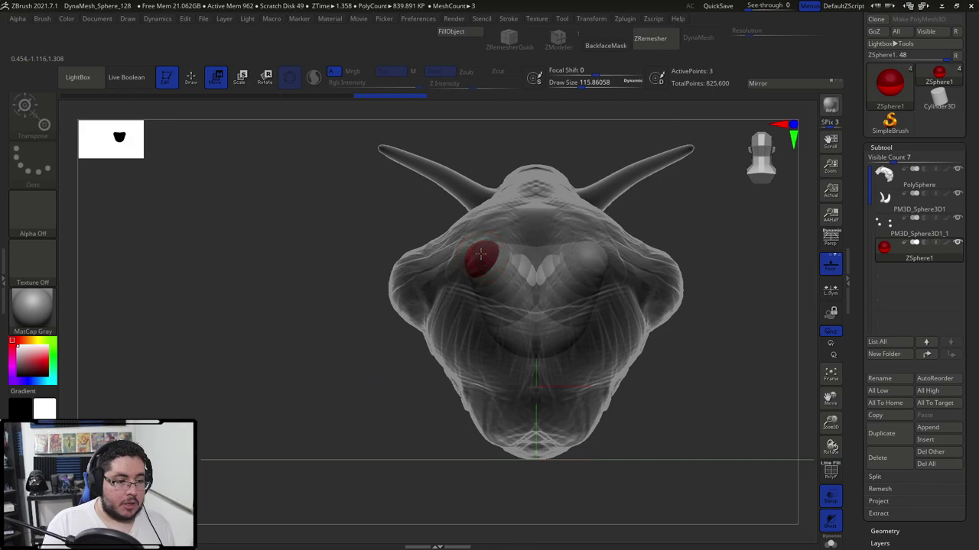
# Add a second mirrored ZSphere pair at the ends and pull it outward behind the back to form the wing bases.
pyautogui.press('q')
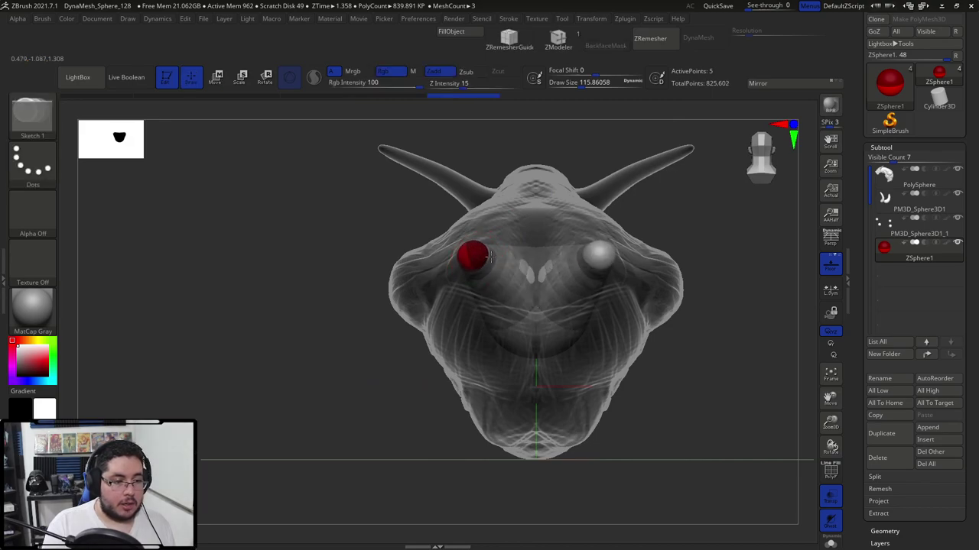
pyautogui.moveTo(490, 255)
pyautogui.mouseDown()
pyautogui.moveTo(548, 209)
pyautogui.moveTo(578, 227)
pyautogui.moveTo(585, 288)
pyautogui.moveTo(581, 270)
pyautogui.mouseUp()
pyautogui.press('w')
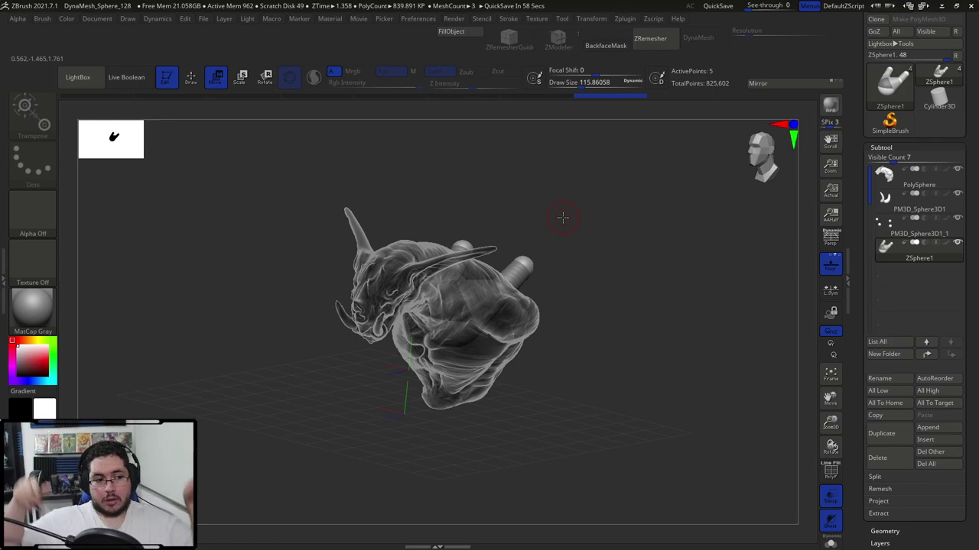
pyautogui.moveTo(575, 238); pyautogui.dragTo(528, 268)
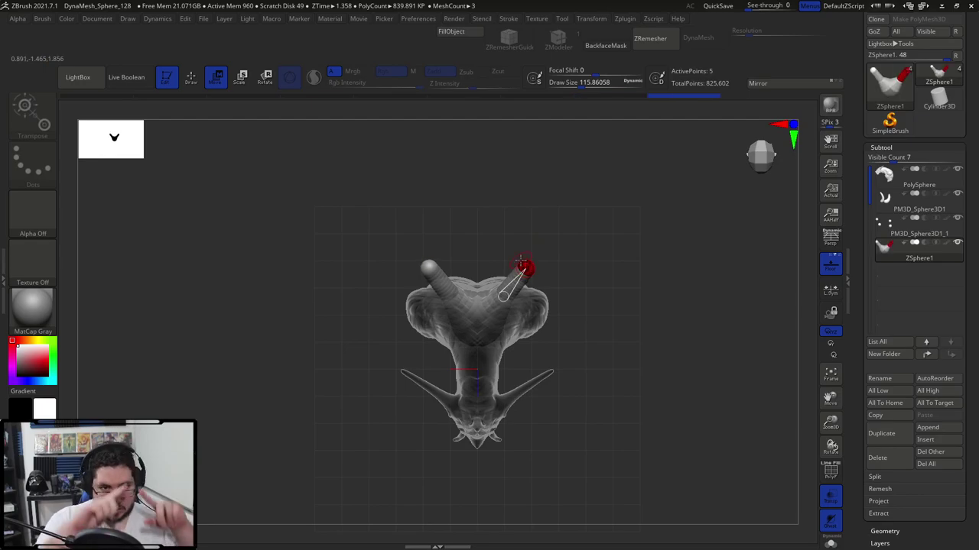
# Switch to the browser and search Google Images for "bat wings".
pyautogui.hotkey('alt', 'Tab')
pyautogui.press('Escape')
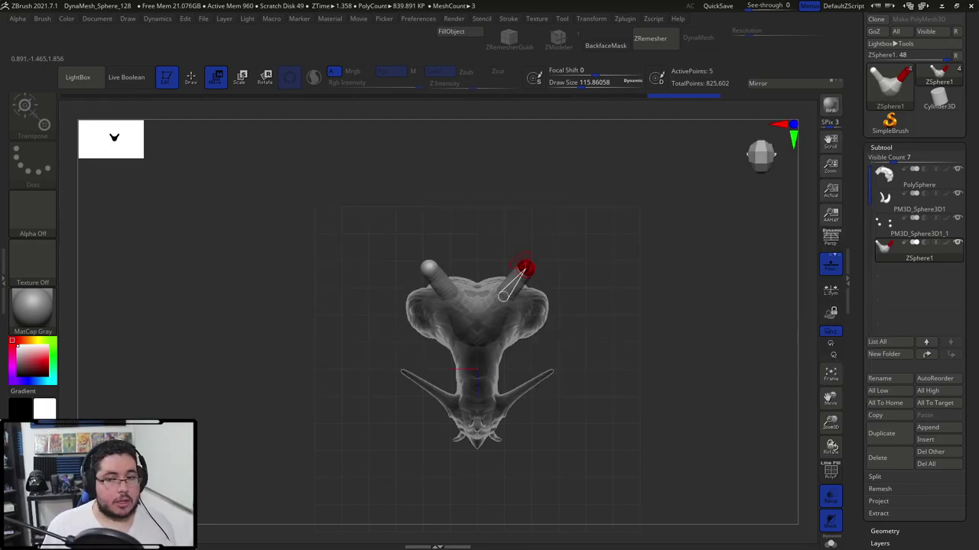
pyautogui.hotkey('alt', 'Tab')
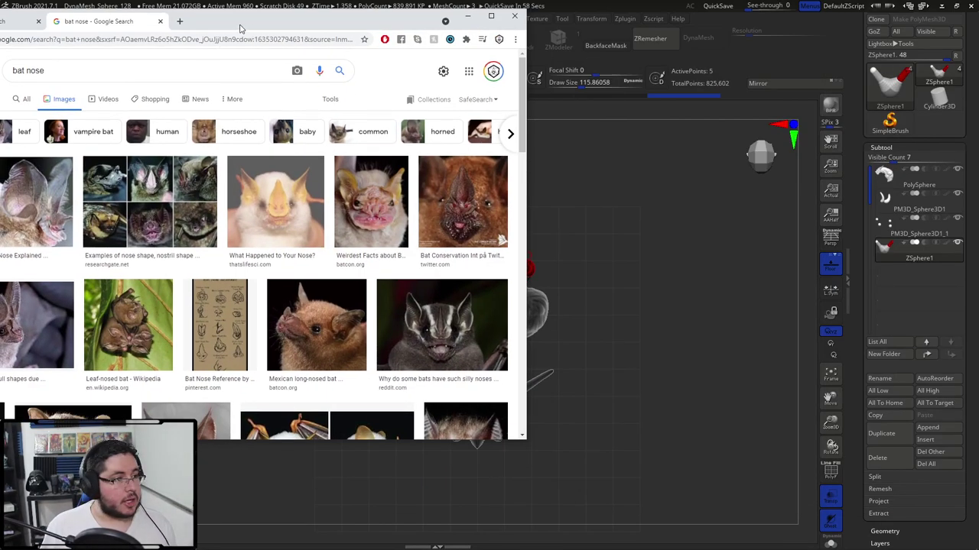
pyautogui.moveTo(239, 29); pyautogui.dragTo(342, 25)
pyautogui.tripleClick(243, 73)
pyautogui.write('ba')
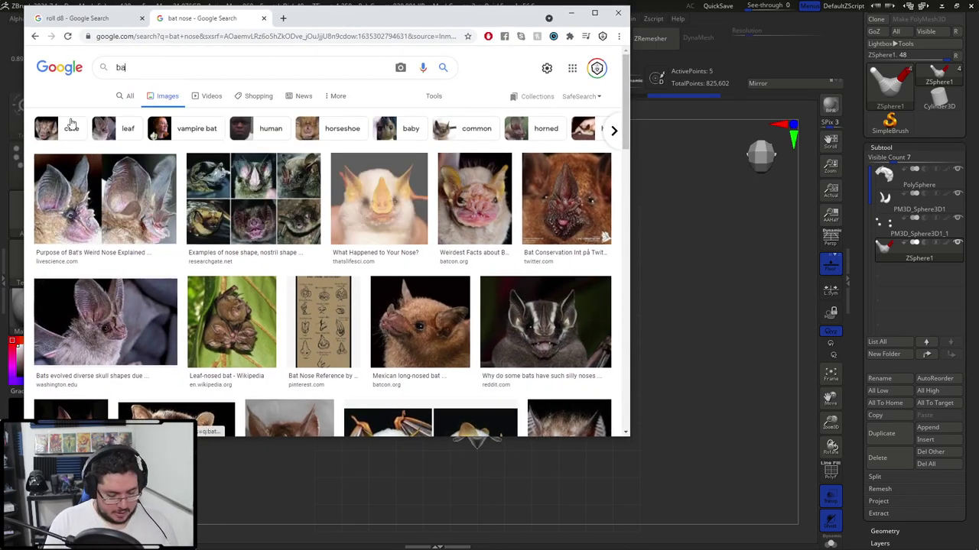
pyautogui.write('t wings')
pyautogui.press('Return')
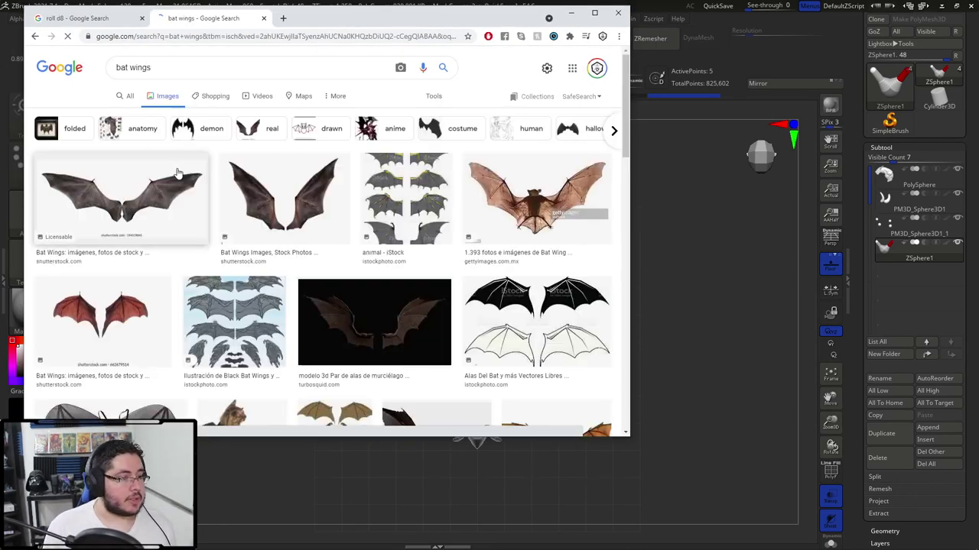
# Examine the Shutterstock, Getty Images and TurboSquid bat wing pictures for bone structure and return to ZBrush.
pyautogui.click(127, 216)
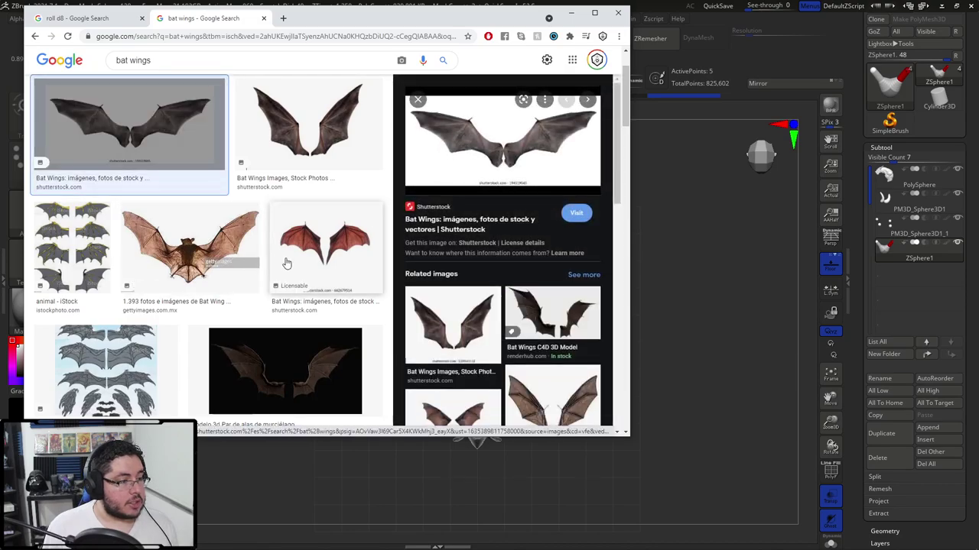
pyautogui.click(190, 245)
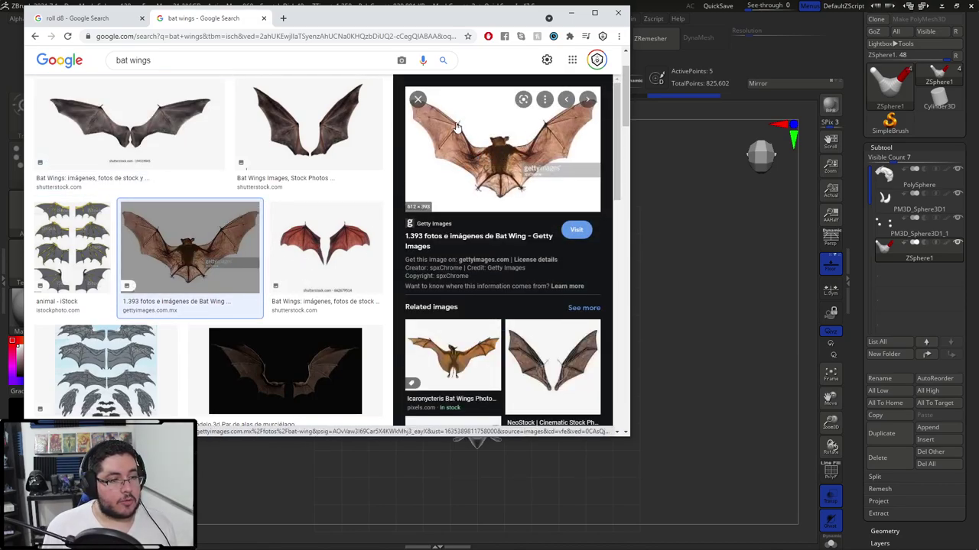
pyautogui.click(258, 384)
pyautogui.click(652, 241)
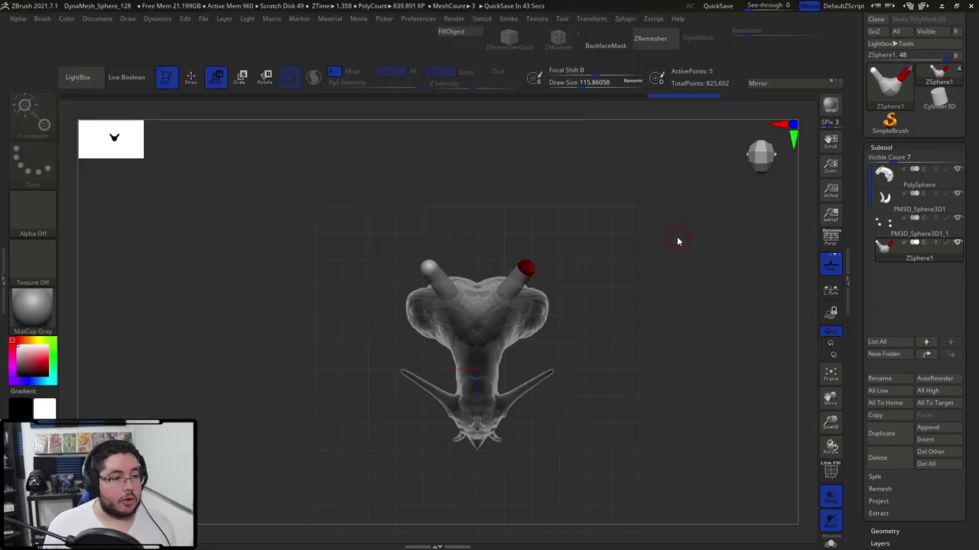
# Place the elbow ZSpheres outside the shoulders and extend a long forearm segment upward from each, with the draw size reduced to about 59.
pyautogui.moveTo(619, 346)
pyautogui.keyDown('shift'); pyautogui.mouseDown()
pyautogui.moveTo(614, 245)
pyautogui.moveTo(592, 261)
pyautogui.moveTo(681, 268)
pyautogui.moveTo(592, 260)
pyautogui.moveTo(575, 284)
pyautogui.moveTo(563, 260)
pyautogui.moveTo(586, 227)
pyautogui.moveTo(601, 232)
pyautogui.moveTo(586, 224)
pyautogui.moveTo(592, 243)
pyautogui.moveTo(636, 223)
pyautogui.moveTo(611, 124)
pyautogui.moveTo(621, 182)
pyautogui.mouseUp(); pyautogui.keyUp('shift')
pyautogui.press('q')
pyautogui.press('w')
pyautogui.press('q')
pyautogui.press('w')
pyautogui.hotkey('ctrl', 'z')
pyautogui.press('space')
pyautogui.moveTo(616, 233)
pyautogui.mouseDown()
pyautogui.moveTo(604, 233)
pyautogui.moveTo(643, 109)
pyautogui.moveTo(656, 106)
pyautogui.mouseUp()
pyautogui.moveTo(679, 200)
pyautogui.mouseDown()
pyautogui.moveTo(669, 171)
pyautogui.moveTo(688, 173)
pyautogui.moveTo(626, 219)
pyautogui.mouseUp()
pyautogui.press('q')
# Check the bat wing reference and add four small finger ZSpheres around the tip of each wing arm.
pyautogui.hotkey('alt', 'Tab')
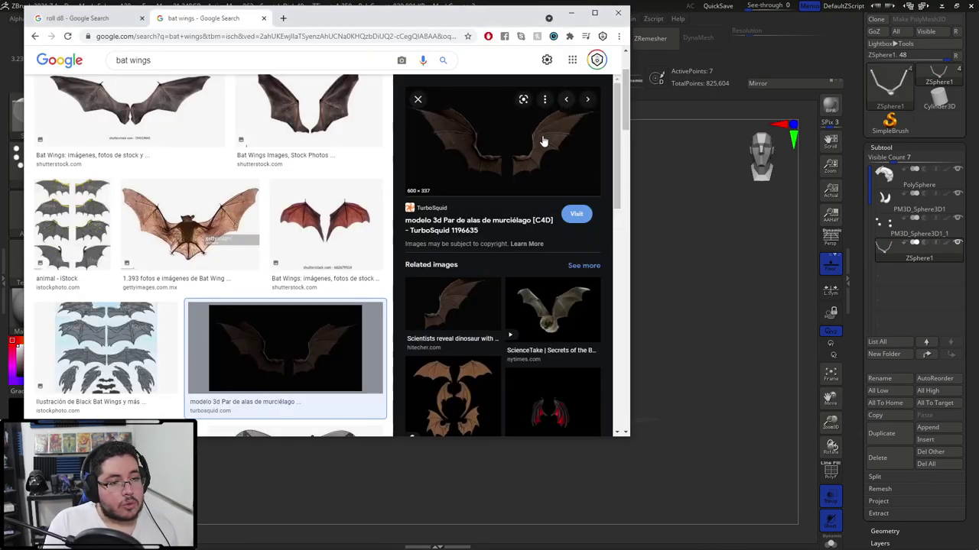
pyautogui.hotkey('alt', 'Tab')
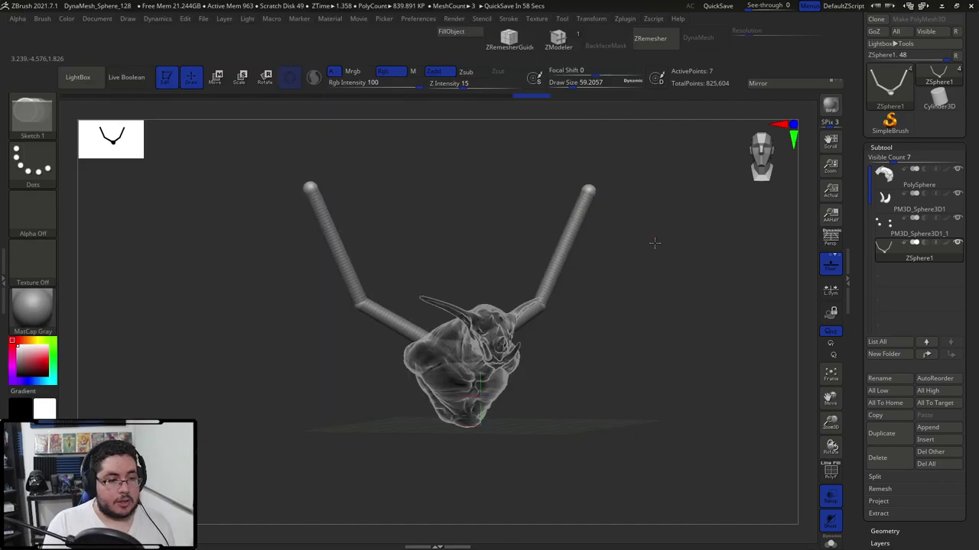
pyautogui.moveTo(651, 244); pyautogui.dragTo(509, 232)
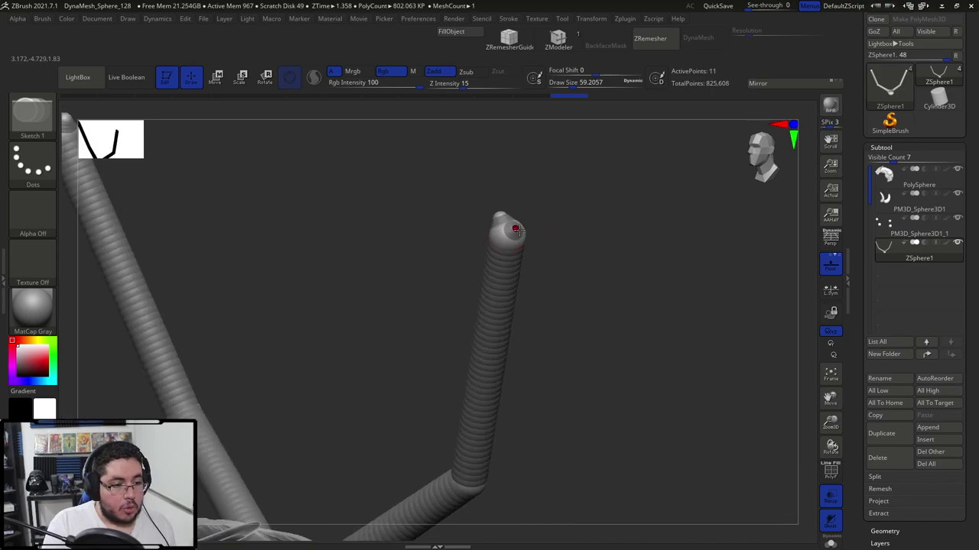
pyautogui.press('w')
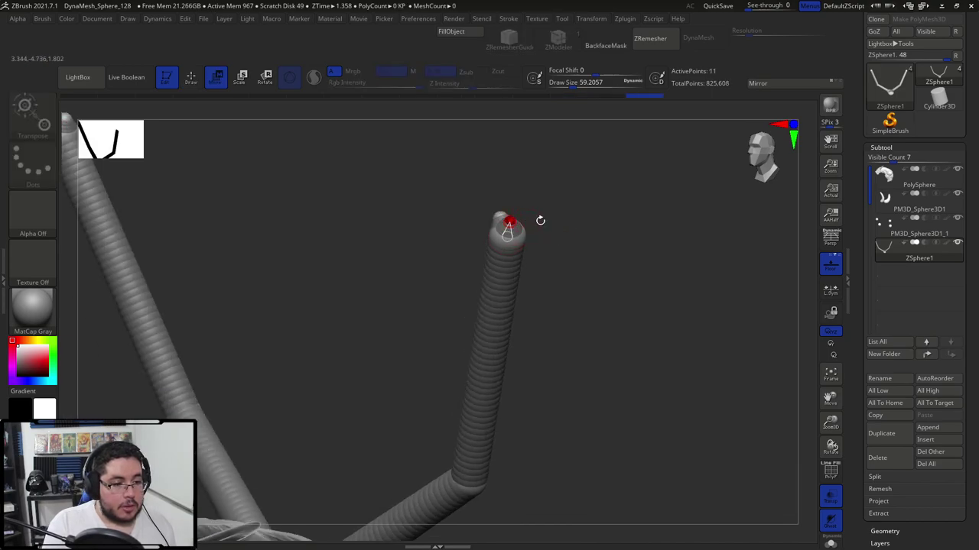
pyautogui.press('q')
pyautogui.press('w')
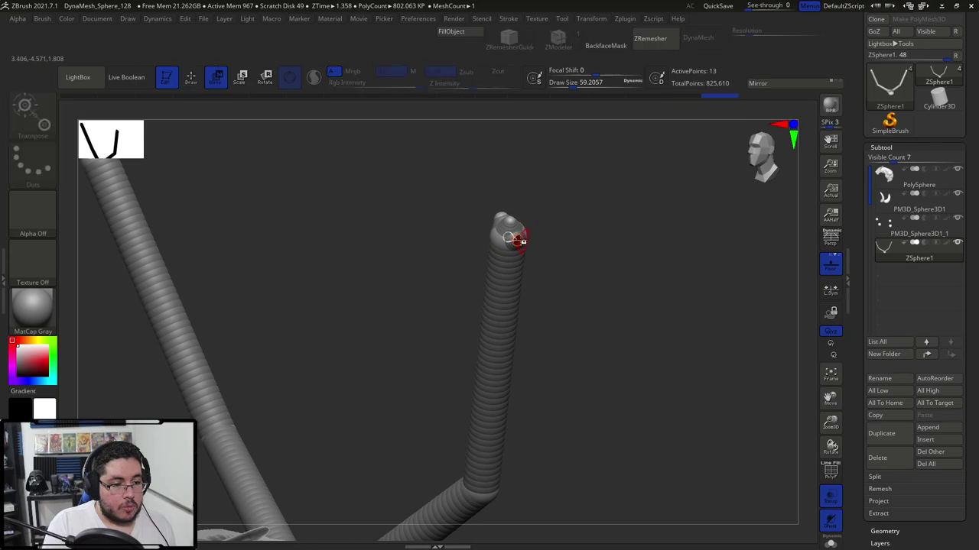
pyautogui.press('q')
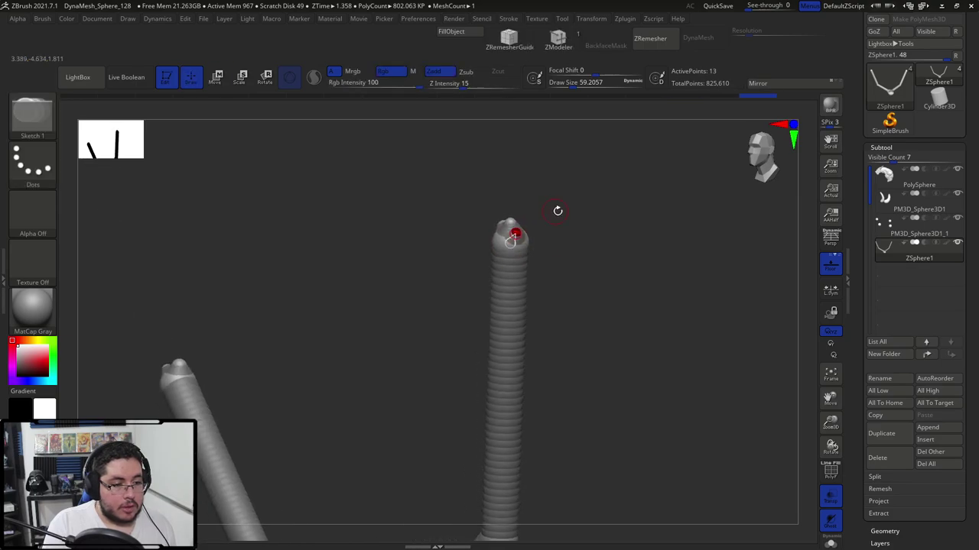
pyautogui.press('w')
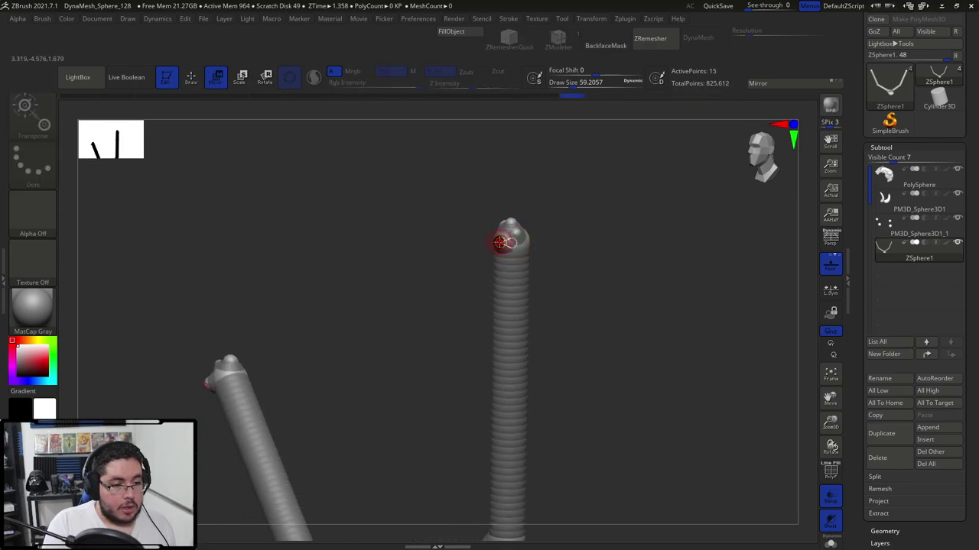
pyautogui.press('q')
# Reposition the finger ZSpheres around the wrist so they are separated from each other.
pyautogui.moveTo(551, 225)
pyautogui.mouseDown()
pyautogui.moveTo(601, 234)
pyautogui.moveTo(544, 218)
pyautogui.moveTo(567, 223)
pyautogui.mouseUp()
pyautogui.moveTo(573, 231)
pyautogui.keyDown('alt'); pyautogui.mouseDown()
pyautogui.moveTo(594, 313)
pyautogui.moveTo(559, 308)
pyautogui.moveTo(555, 359)
pyautogui.mouseUp(); pyautogui.keyUp('alt')
pyautogui.moveTo(485, 263); pyautogui.dragTo(471, 240)
pyautogui.hotkey('ctrl', 'z')
pyautogui.press('w')
pyautogui.moveTo(514, 275)
pyautogui.mouseDown()
pyautogui.moveTo(498, 256)
pyautogui.moveTo(520, 317)
pyautogui.moveTo(526, 289)
pyautogui.moveTo(553, 302)
pyautogui.moveTo(540, 303)
pyautogui.mouseUp()
pyautogui.press('q')
# Set the draw size to about 26.87 and add a fifth finger ZSphere on the side of the wrist.
pyautogui.press('space')
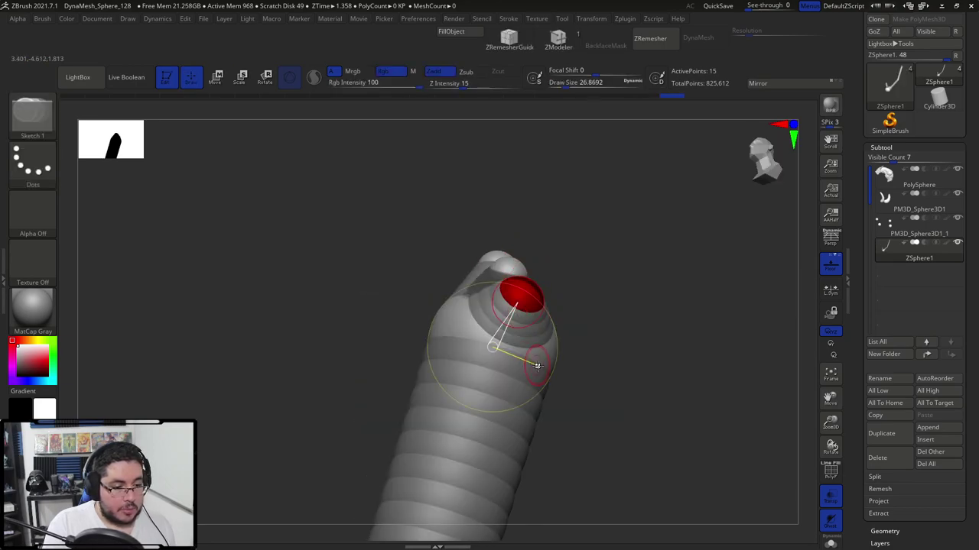
pyautogui.moveTo(546, 358); pyautogui.dragTo(552, 357)
pyautogui.press('w')
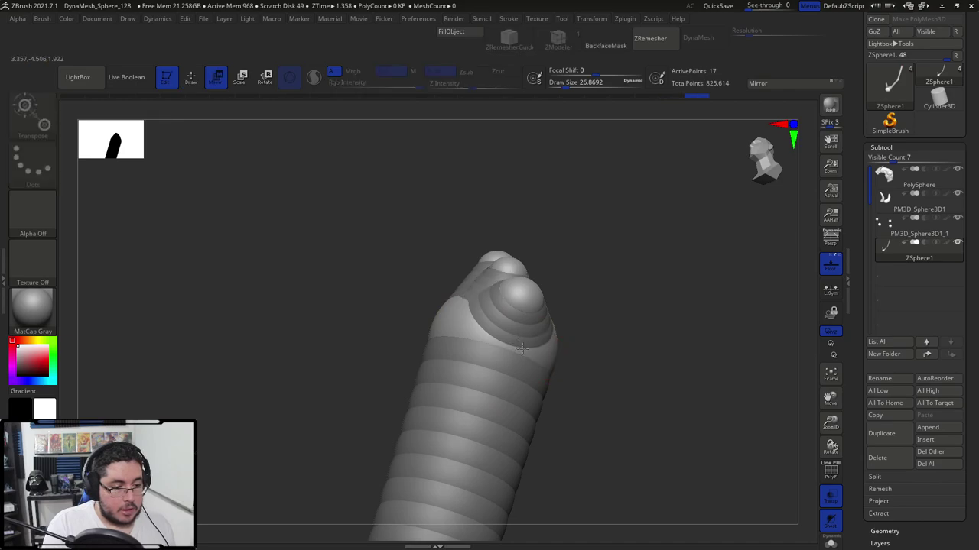
pyautogui.moveTo(523, 348); pyautogui.dragTo(536, 324, button='right')
pyautogui.hotkey('ctrl', 'z')
pyautogui.moveTo(542, 354); pyautogui.dragTo(509, 349)
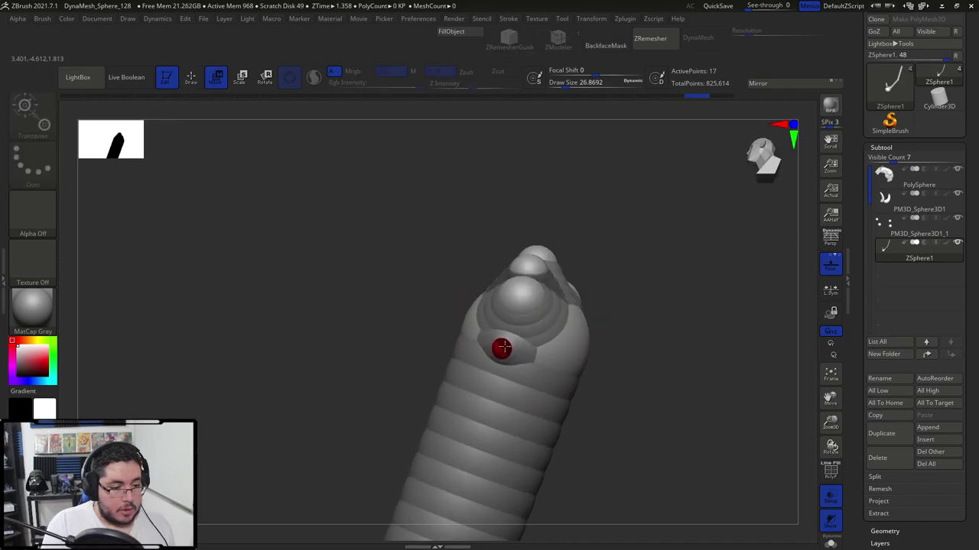
# Add small child ZSpheres on the remaining finger buds and compare the wing arms with the bat wing reference.
pyautogui.moveTo(655, 423); pyautogui.dragTo(533, 279, button='right')
pyautogui.press('q')
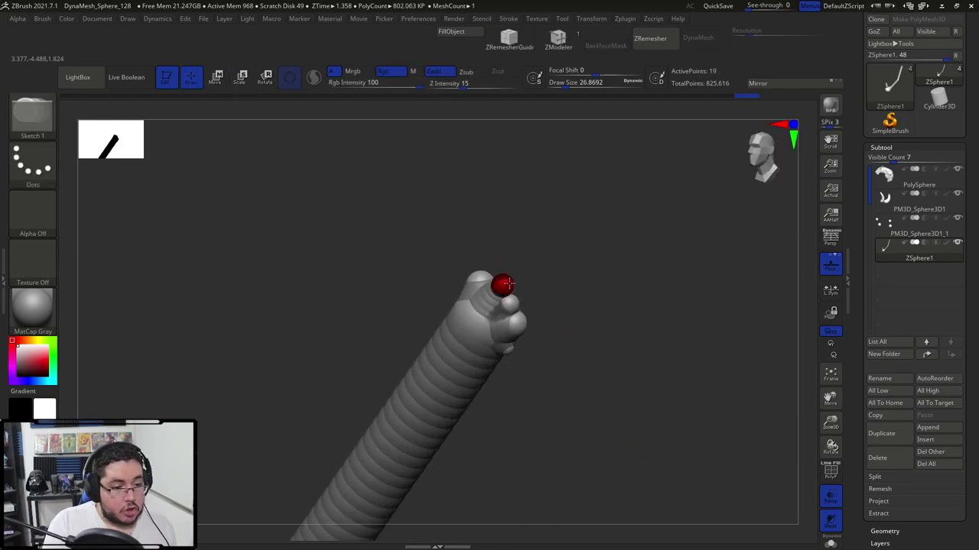
pyautogui.moveTo(510, 284)
pyautogui.mouseDown()
pyautogui.moveTo(538, 297)
pyautogui.moveTo(521, 303)
pyautogui.moveTo(540, 322)
pyautogui.moveTo(530, 328)
pyautogui.moveTo(559, 339)
pyautogui.moveTo(517, 357)
pyautogui.moveTo(591, 386)
pyautogui.moveTo(559, 152)
pyautogui.mouseUp()
pyautogui.hotkey('alt', 'Tab')
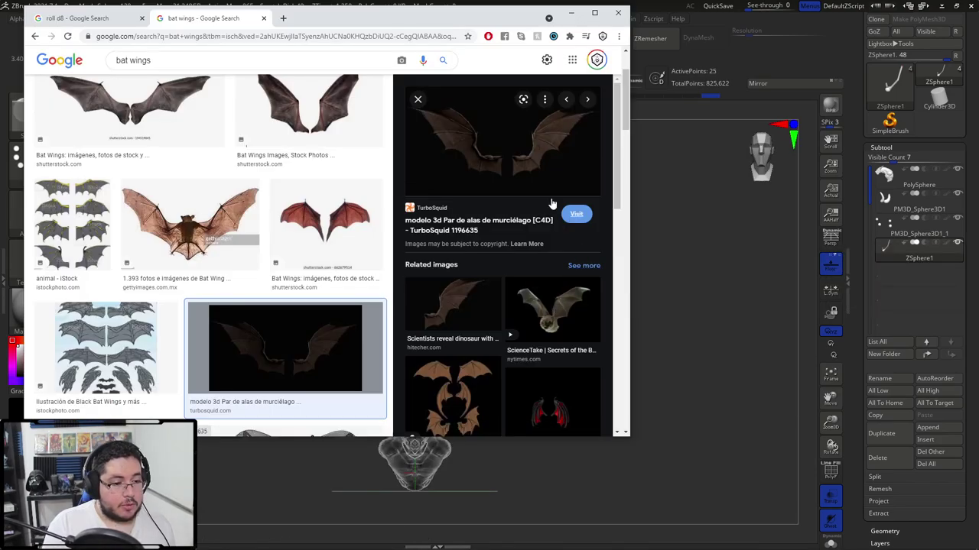
pyautogui.hotkey('alt', 'Tab')
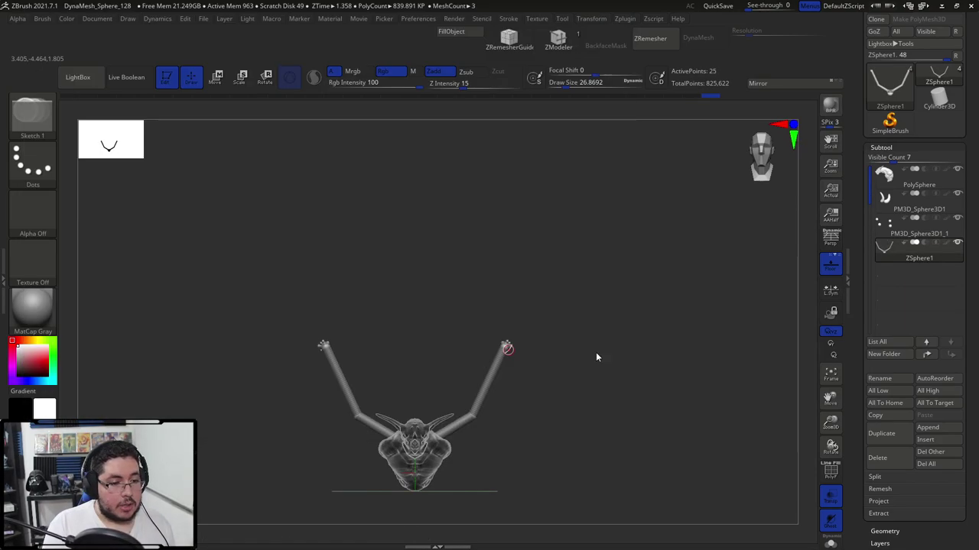
# Pull two finger tips out from the wrist, one steeply downward and one diagonally down and outward.
pyautogui.keyDown('alt'); pyautogui.moveTo(595, 355); pyautogui.dragTo(566, 302); pyautogui.keyUp('alt')
pyautogui.press('w')
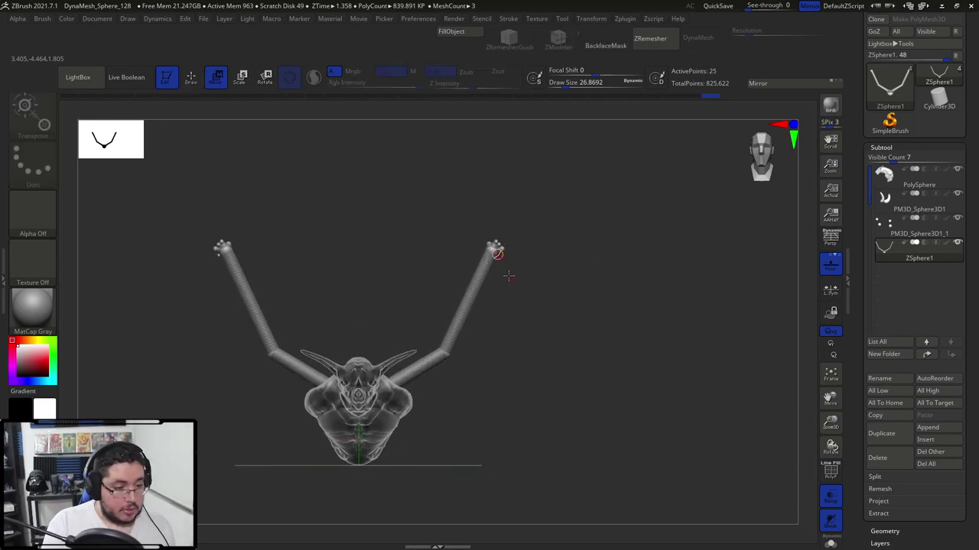
pyautogui.moveTo(523, 377); pyautogui.dragTo(537, 381)
pyautogui.moveTo(514, 252); pyautogui.dragTo(609, 317)
pyautogui.moveTo(499, 245)
pyautogui.mouseDown()
pyautogui.moveTo(561, 215)
pyautogui.moveTo(503, 240)
pyautogui.mouseUp()
pyautogui.moveTo(505, 239)
pyautogui.mouseDown(button='right')
pyautogui.moveTo(517, 241)
pyautogui.moveTo(503, 241)
pyautogui.mouseUp(button='right')
pyautogui.press('q')
pyautogui.moveTo(500, 243); pyautogui.dragTo(540, 232)
pyautogui.hotkey('ctrl', 'z')
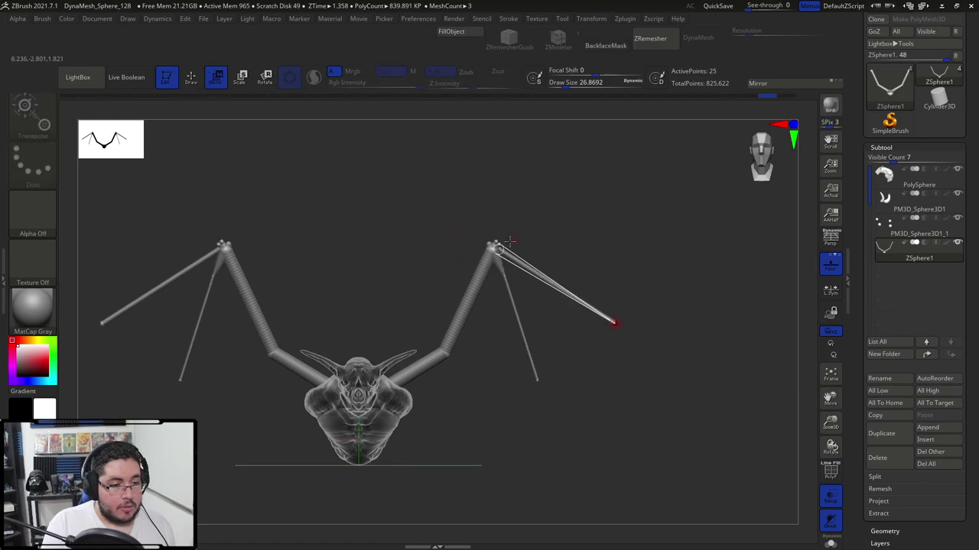
# Pull the third finger tip outward and slightly upward from the wrist into a long wing finger.
pyautogui.moveTo(515, 229); pyautogui.dragTo(561, 212, button='right')
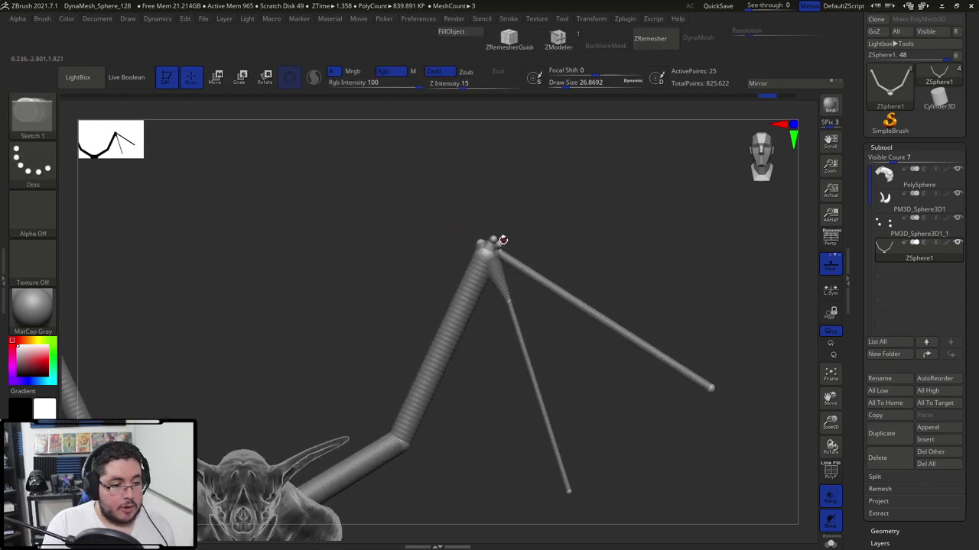
pyautogui.moveTo(501, 240); pyautogui.dragTo(698, 191)
pyautogui.hotkey('ctrl', 'z')
pyautogui.press('w')
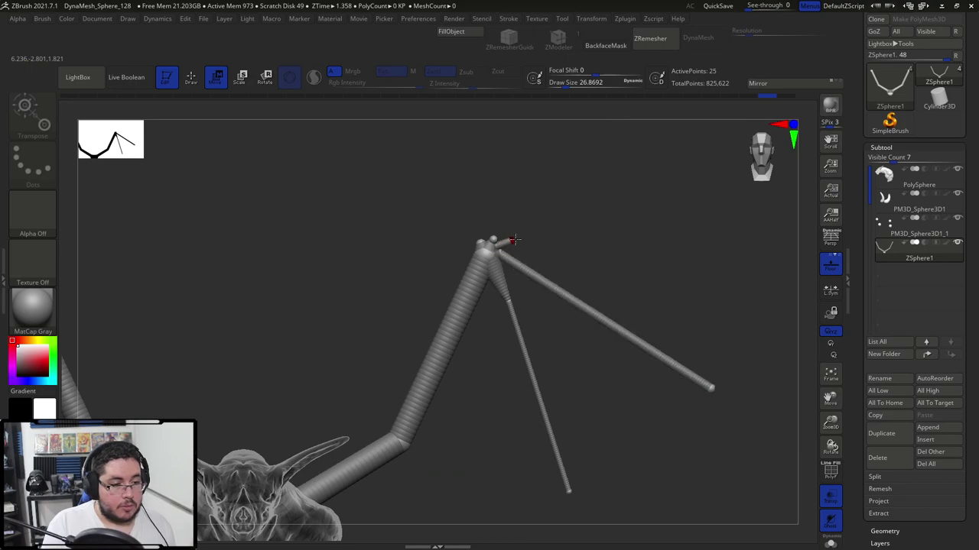
pyautogui.moveTo(514, 241); pyautogui.dragTo(768, 176)
pyautogui.press('q')
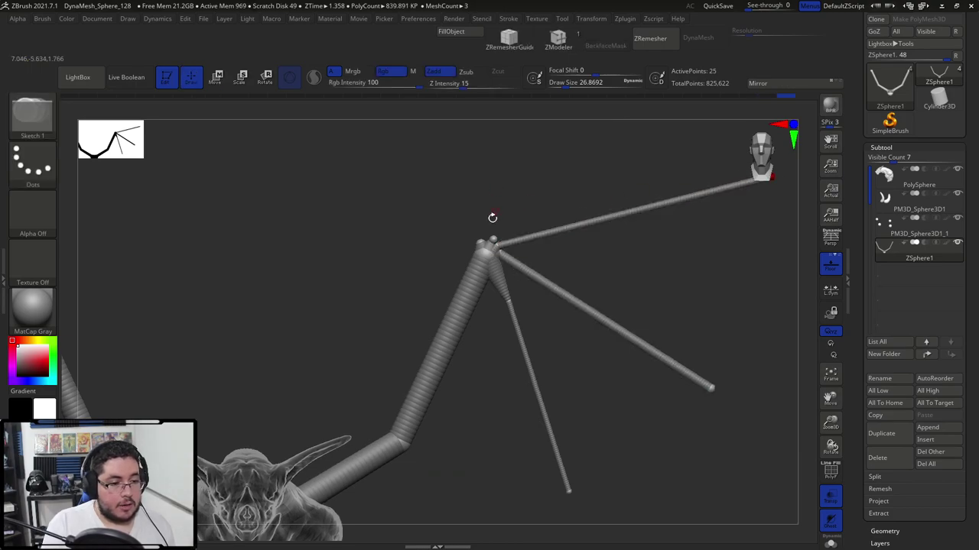
# Check the wing reference and pull the fourth finger tip far diagonally up and outward from the wrist.
pyautogui.hotkey('alt', 'Tab')
pyautogui.hotkey('alt', 'Tab')
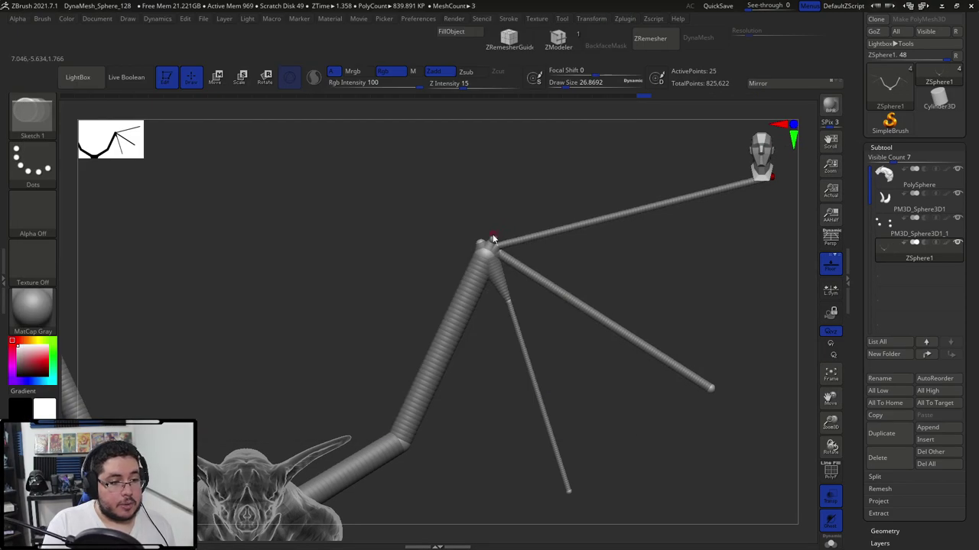
pyautogui.press('w')
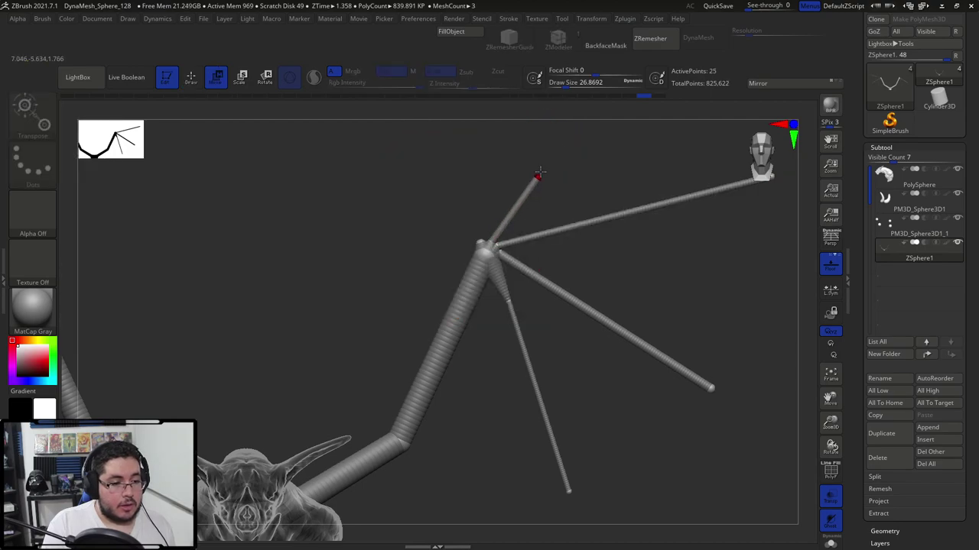
pyautogui.moveTo(539, 173); pyautogui.dragTo(651, 78)
pyautogui.keyDown('ctrl'); pyautogui.moveTo(646, 232); pyautogui.dragTo(585, 170, button='right'); pyautogui.keyUp('ctrl')
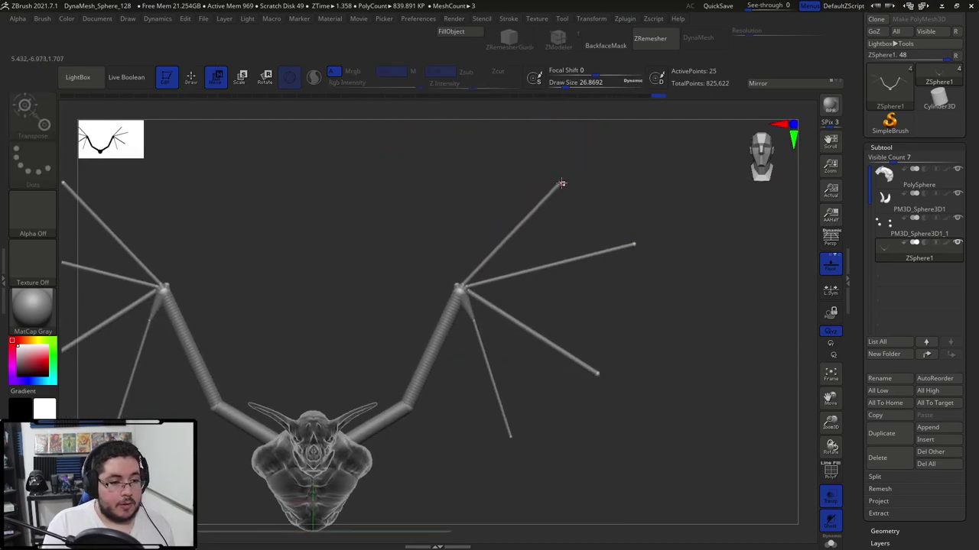
pyautogui.moveTo(561, 183); pyautogui.dragTo(586, 158)
# Rotate the mirrored wing arms at the elbow and shoulder joints so the forearms and fingers sweep backward behind the creature.
pyautogui.keyDown('ctrl'); pyautogui.moveTo(489, 225); pyautogui.dragTo(375, 264, button='right'); pyautogui.keyUp('ctrl')
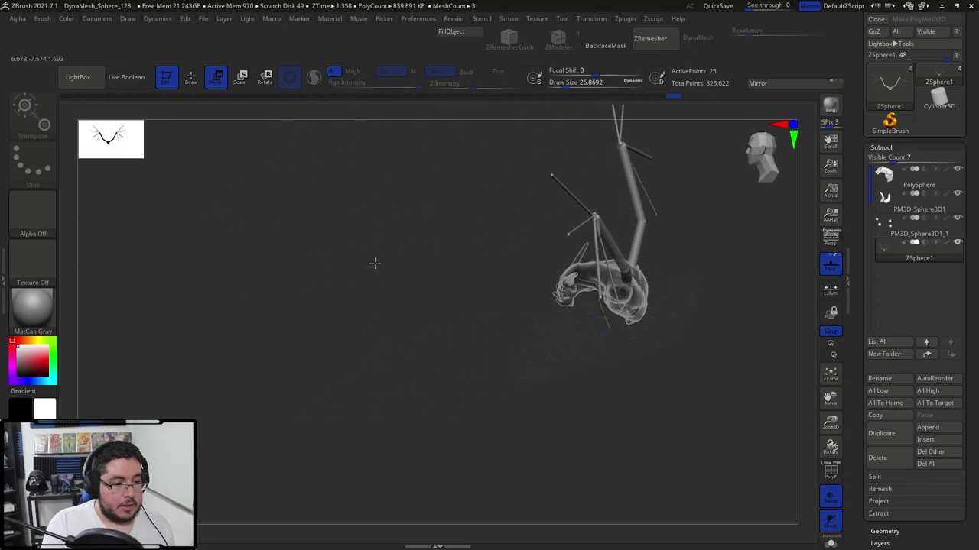
pyautogui.moveTo(374, 263)
pyautogui.mouseDown()
pyautogui.moveTo(384, 264)
pyautogui.moveTo(403, 430)
pyautogui.moveTo(402, 400)
pyautogui.moveTo(492, 252)
pyautogui.mouseUp()
pyautogui.press('q')
pyautogui.press('e')
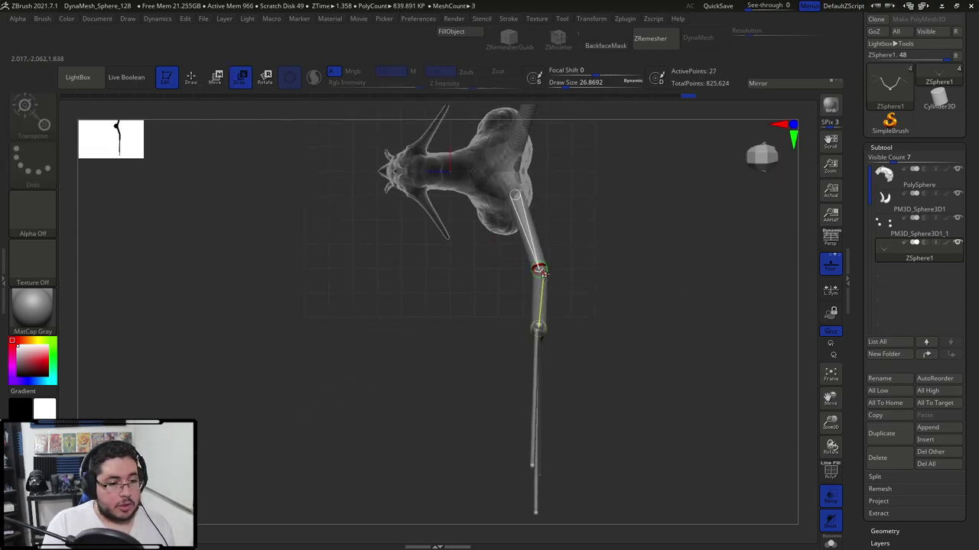
pyautogui.moveTo(541, 271); pyautogui.dragTo(604, 259)
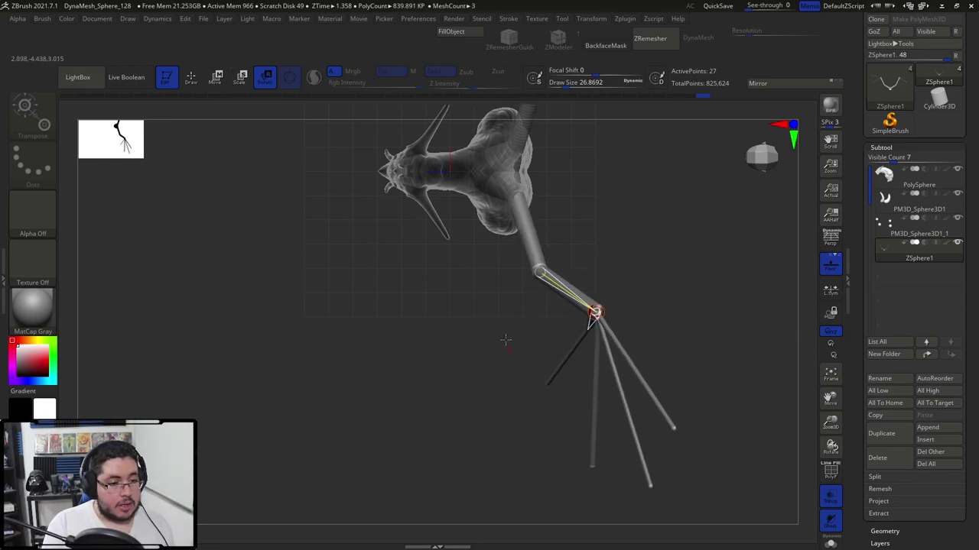
pyautogui.moveTo(507, 339); pyautogui.dragTo(639, 408)
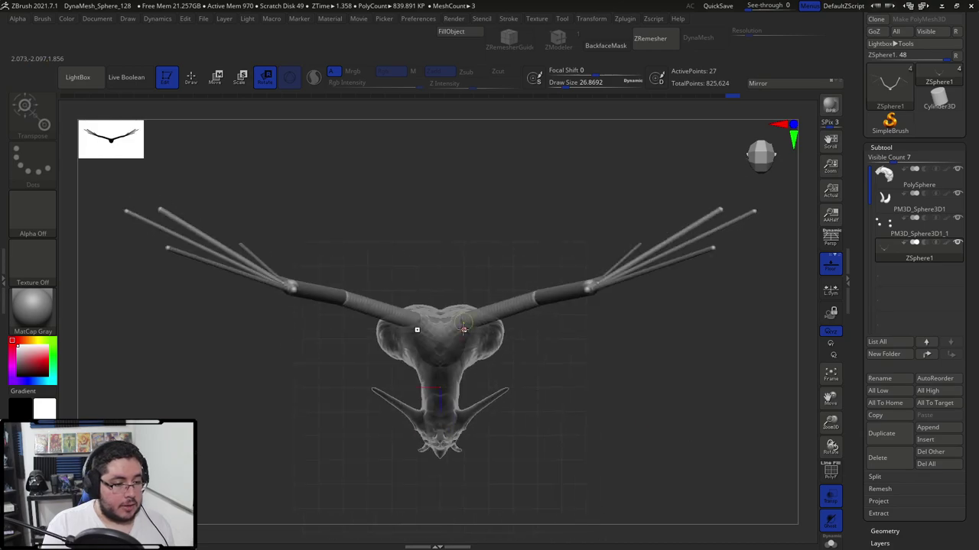
pyautogui.moveTo(462, 323); pyautogui.dragTo(472, 329)
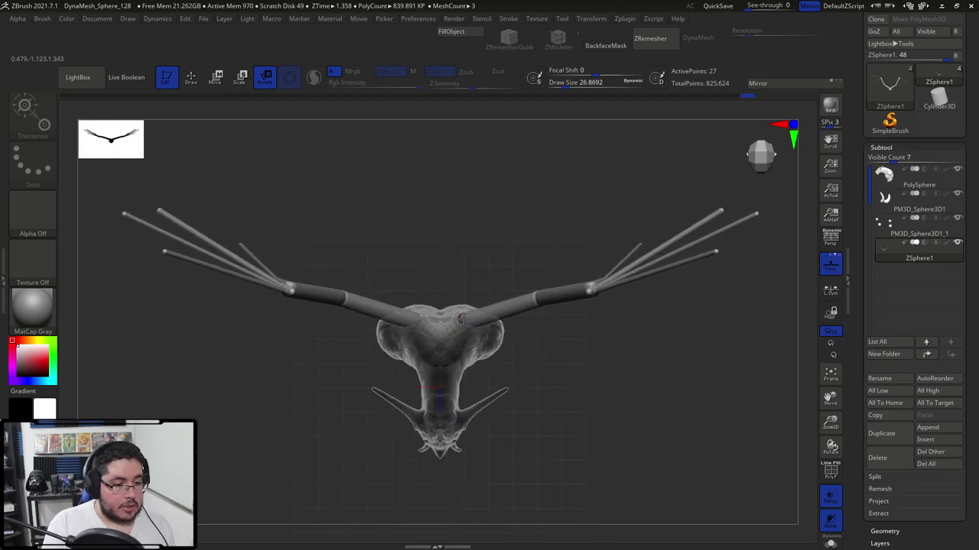
pyautogui.moveTo(616, 394); pyautogui.dragTo(495, 320)
pyautogui.moveTo(487, 278); pyautogui.dragTo(490, 320)
# Insert two intermediate joint ZSpheres along each of the four wing fingers, mirrored on both wings.
pyautogui.moveTo(515, 357)
pyautogui.mouseDown()
pyautogui.moveTo(553, 360)
pyautogui.moveTo(586, 405)
pyautogui.moveTo(533, 378)
pyautogui.moveTo(536, 404)
pyautogui.moveTo(583, 395)
pyautogui.moveTo(618, 289)
pyautogui.moveTo(540, 335)
pyautogui.moveTo(552, 300)
pyautogui.mouseUp()
pyautogui.press('q')
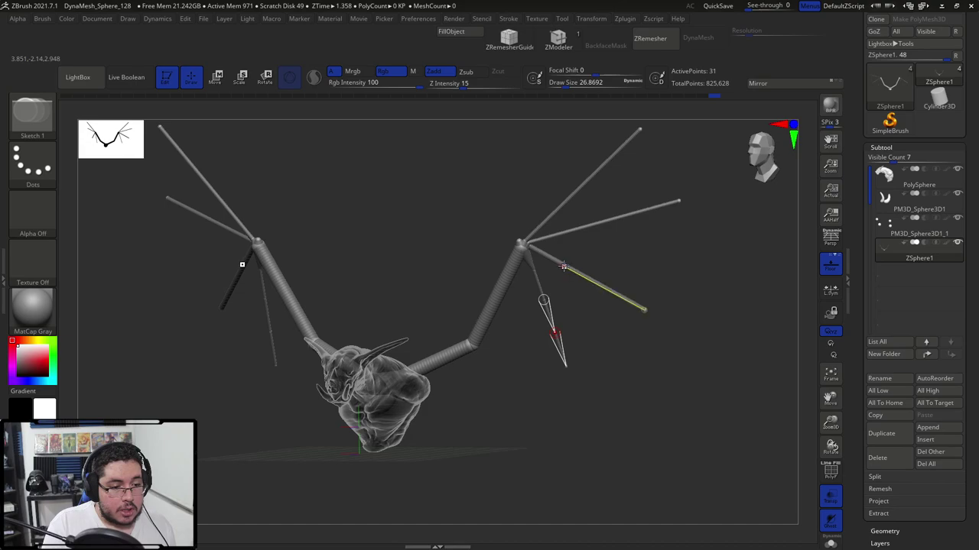
pyautogui.click(570, 230)
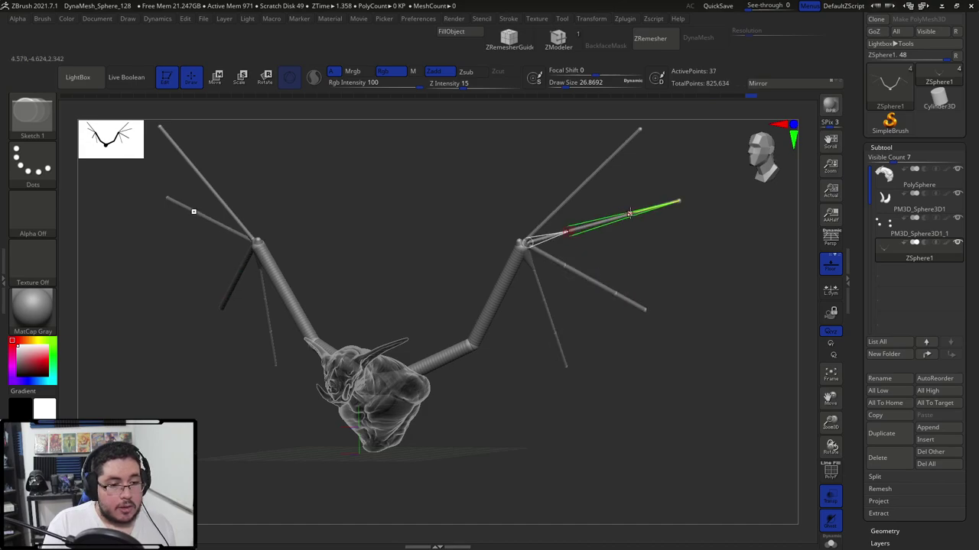
pyautogui.click(604, 163)
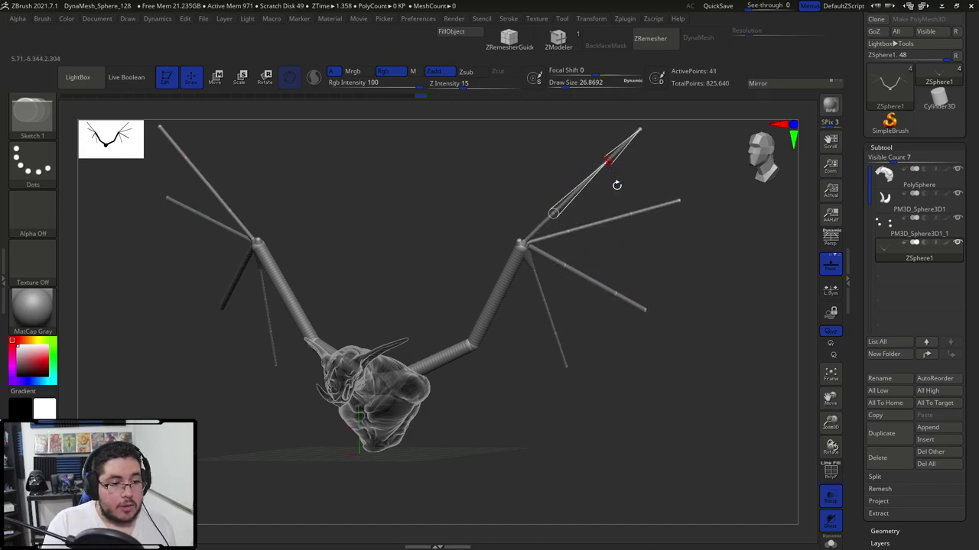
# Move the finger joints and tips so each wing finger bends into a curved, drooping bat-wing shape.
pyautogui.press('w')
pyautogui.moveTo(600, 201); pyautogui.dragTo(545, 209)
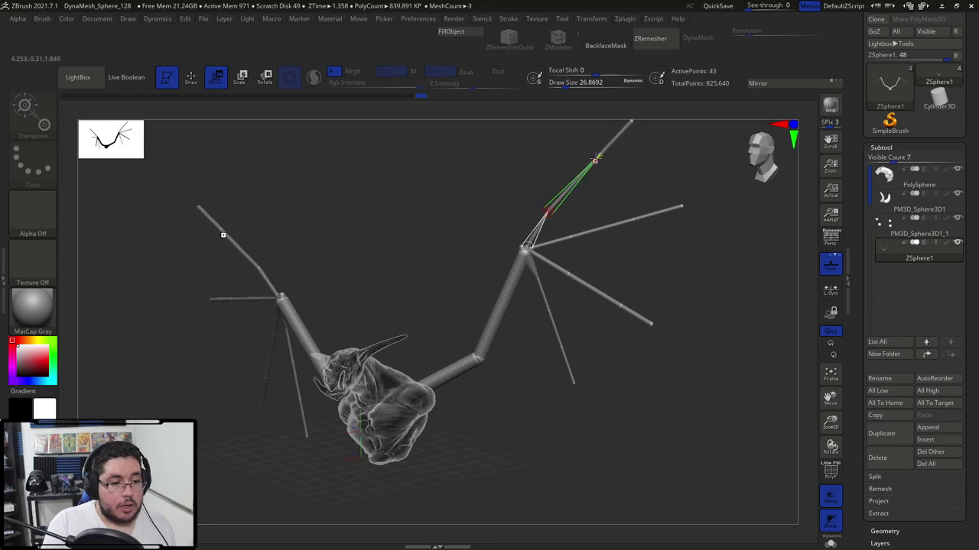
pyautogui.moveTo(642, 129); pyautogui.dragTo(643, 134)
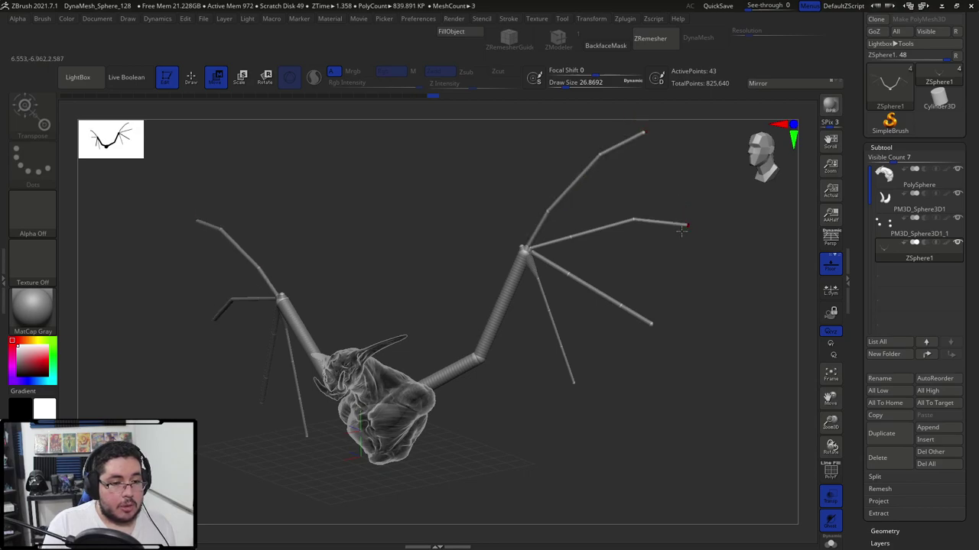
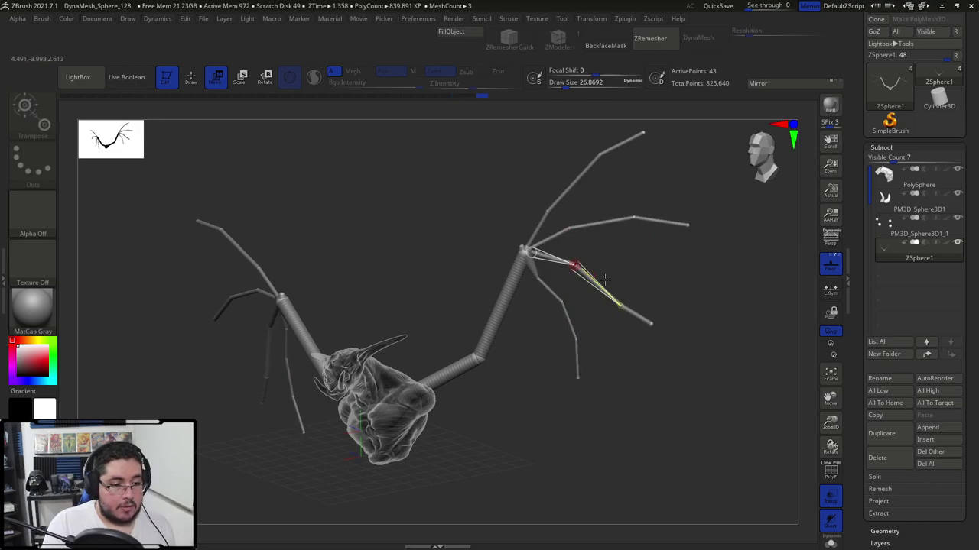
pyautogui.moveTo(655, 268)
pyautogui.mouseDown()
pyautogui.moveTo(647, 262)
pyautogui.moveTo(635, 287)
pyautogui.moveTo(706, 286)
pyautogui.moveTo(699, 313)
pyautogui.mouseUp()
# Generate an adaptive skin mesh from the ZSphere wing armature with Density 2 and DynaMesh Resolution 256.
pyautogui.press('q')
pyautogui.moveTo(688, 354)
pyautogui.mouseDown()
pyautogui.moveTo(672, 382)
pyautogui.moveTo(874, 325)
pyautogui.mouseUp()
pyautogui.scroll(-5, 964, 354)
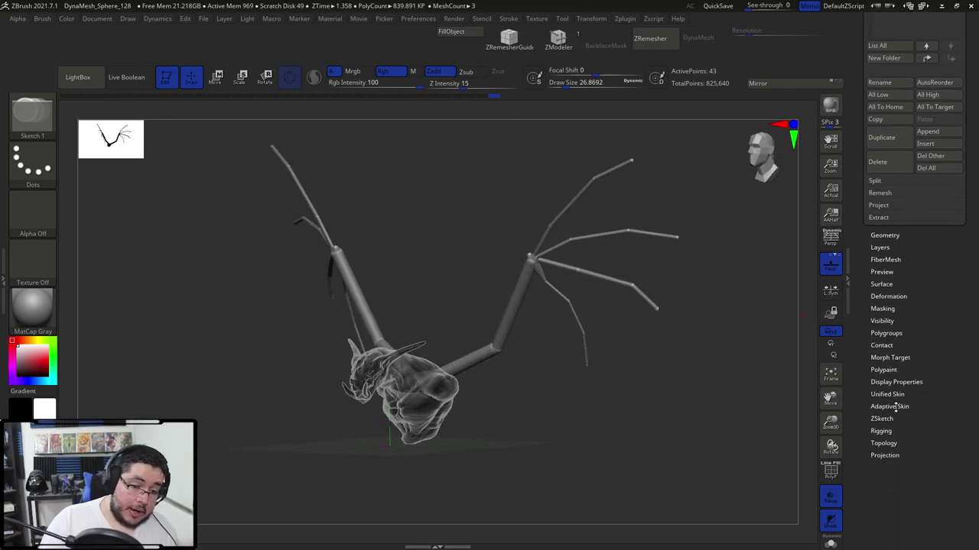
pyautogui.click(891, 408)
pyautogui.scroll(4, 935, 212)
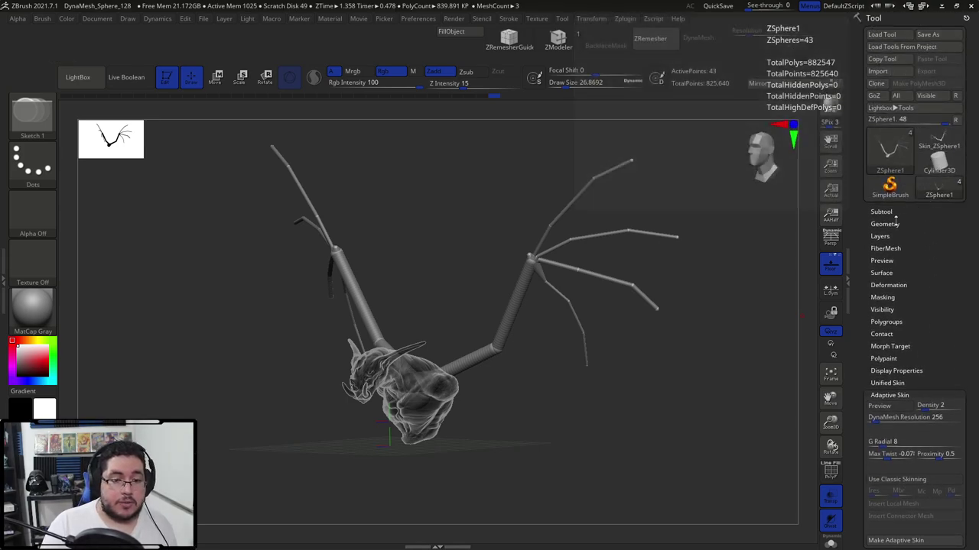
# Append the Skin_ZSphere1 mesh as a subtool, make it active and hide the original ZSphere1 armature.
pyautogui.click(882, 212)
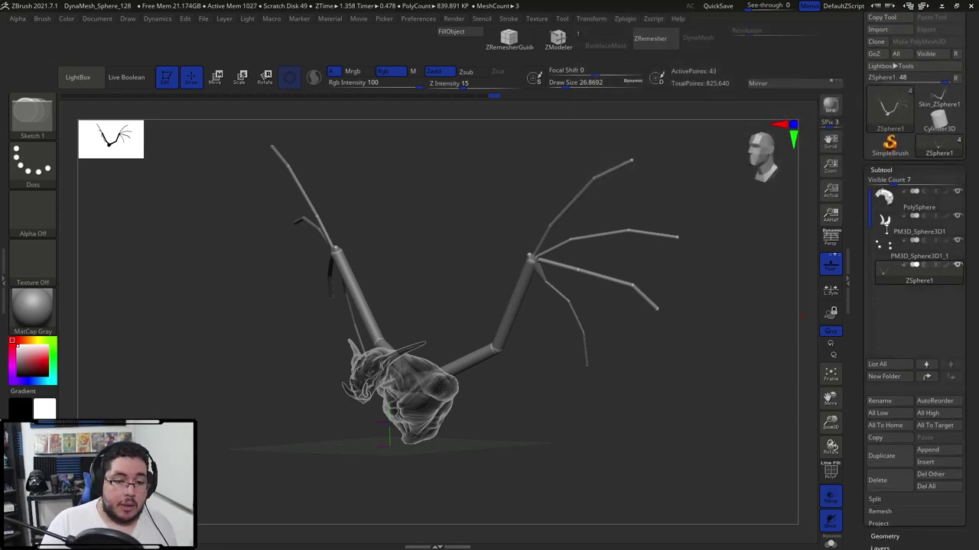
pyautogui.click(934, 452)
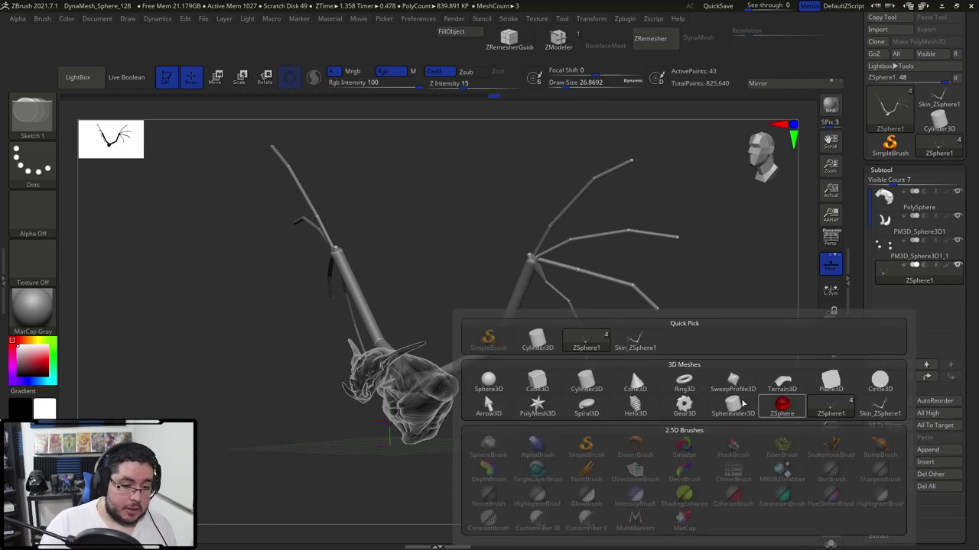
pyautogui.click(635, 346)
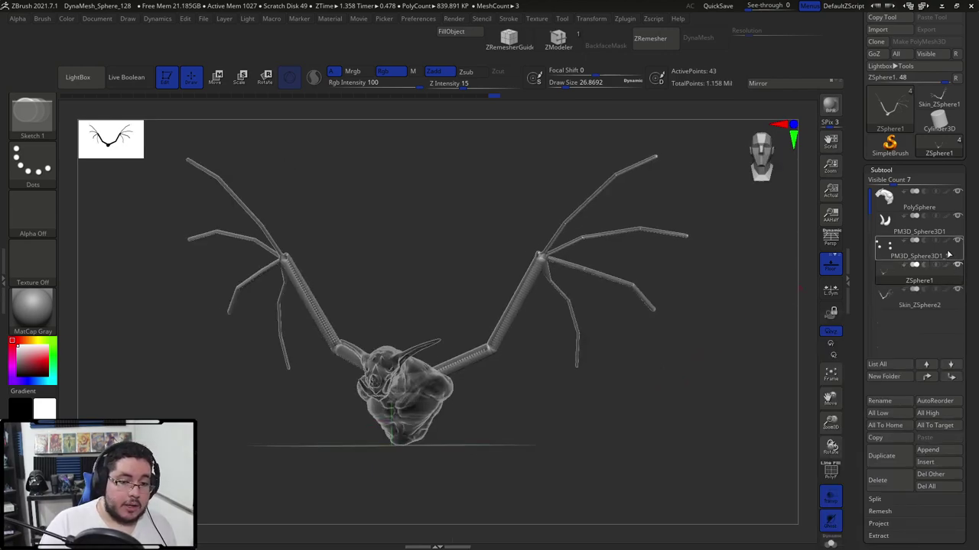
pyautogui.click(903, 309)
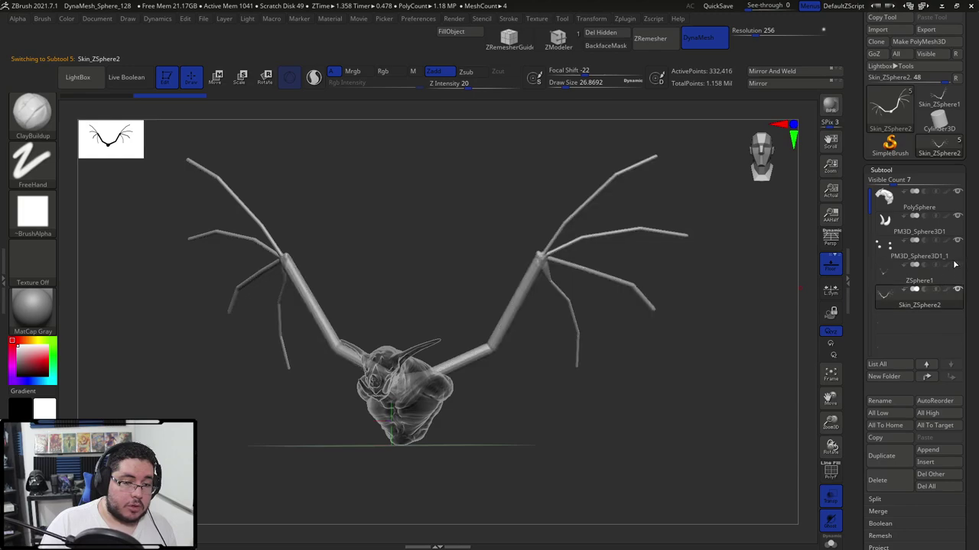
# Reorder the wing skin subtool to sit directly below the PolySphere body and merge the body down with it.
pyautogui.moveTo(707, 375); pyautogui.dragTo(578, 364)
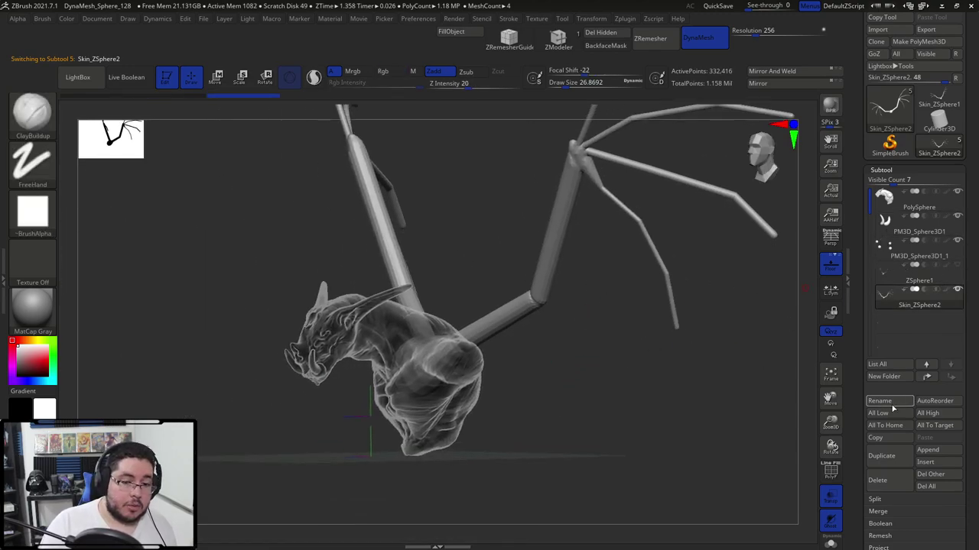
pyautogui.click(925, 378)
pyautogui.click(926, 378)
pyautogui.click(926, 378)
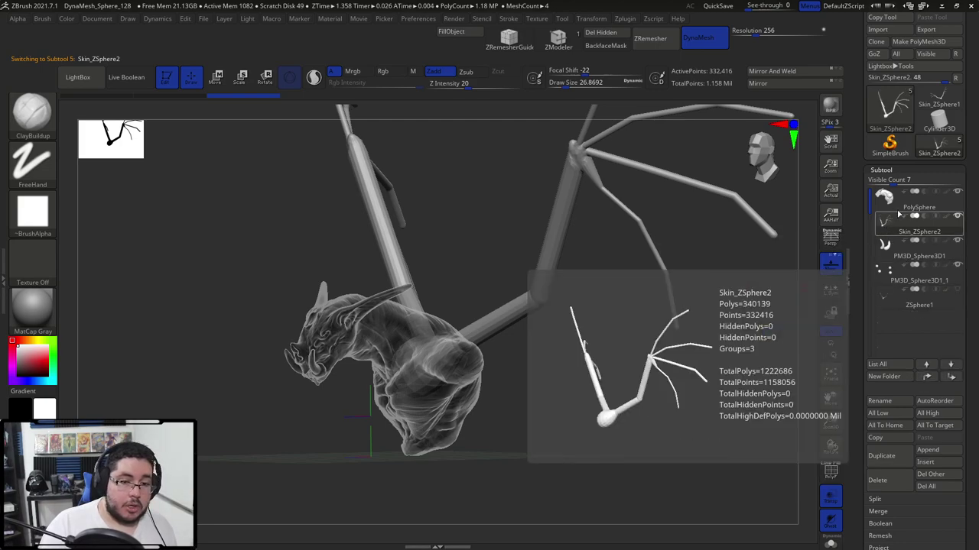
pyautogui.click(897, 202)
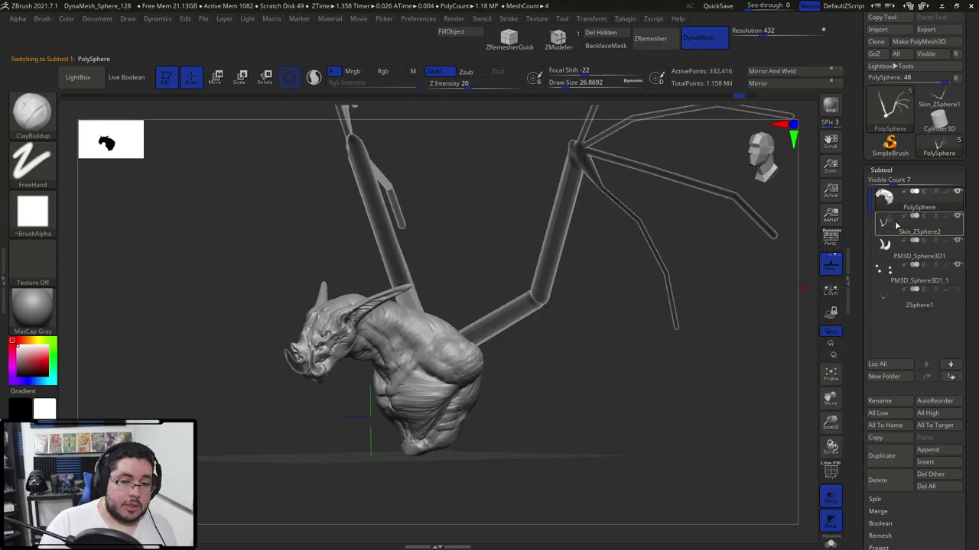
pyautogui.click(885, 512)
pyautogui.click(884, 523)
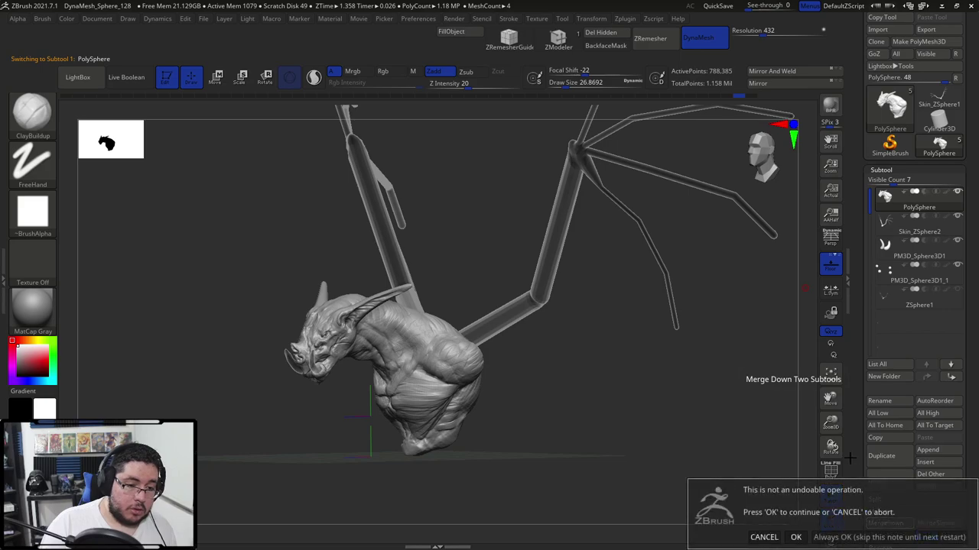
pyautogui.click(795, 537)
# Turn off ghost transparency and fuse the merged body and wings with DynaMesh at resolution 432.
pyautogui.click(829, 526)
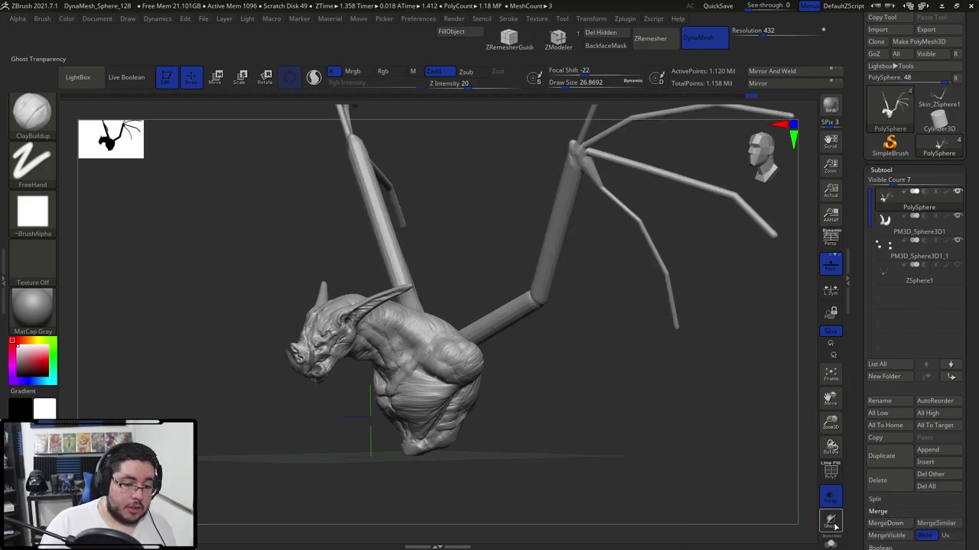
pyautogui.click(831, 499)
pyautogui.keyDown('shift'); pyautogui.moveTo(794, 484); pyautogui.dragTo(687, 417); pyautogui.keyUp('shift')
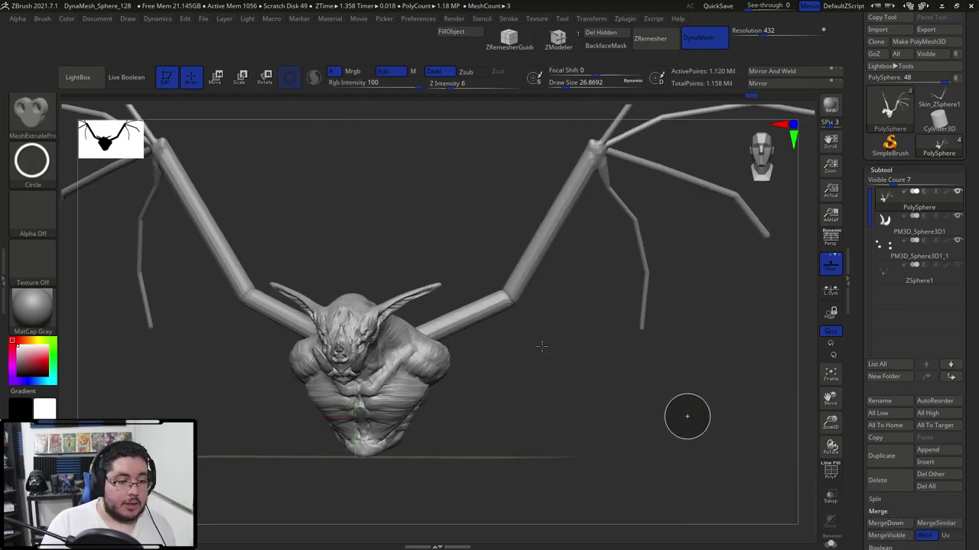
pyautogui.moveTo(524, 329); pyautogui.dragTo(380, 360)
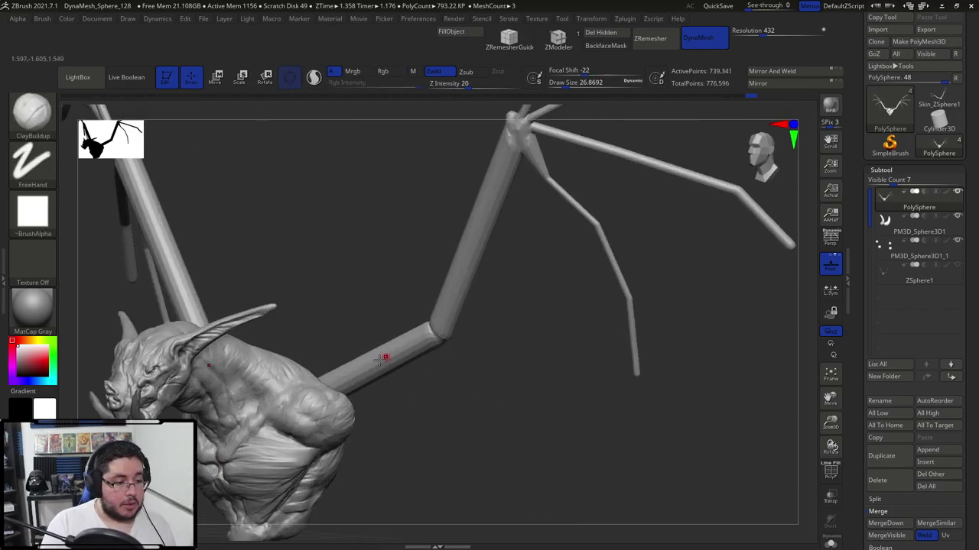
# Build up clay where the wing arms meet the upper back, using ClayBuildup at draw size about 104.
pyautogui.press('space')
pyautogui.moveTo(380, 318)
pyautogui.mouseDown()
pyautogui.moveTo(389, 318)
pyautogui.moveTo(357, 273)
pyautogui.moveTo(449, 214)
pyautogui.moveTo(381, 201)
pyautogui.moveTo(435, 291)
pyautogui.moveTo(415, 437)
pyautogui.moveTo(234, 452)
pyautogui.moveTo(487, 223)
pyautogui.moveTo(507, 266)
pyautogui.moveTo(508, 330)
pyautogui.mouseUp()
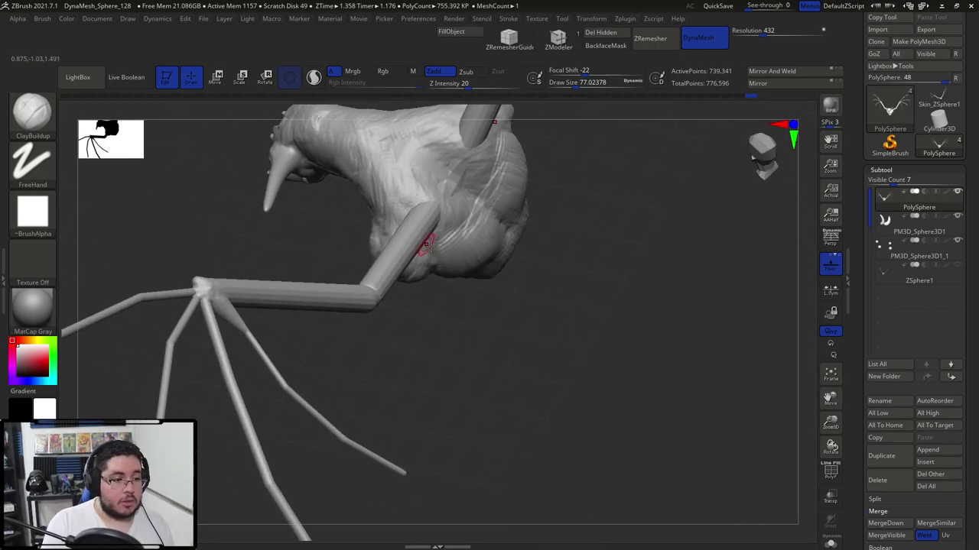
pyautogui.moveTo(612, 289)
pyautogui.keyDown('alt'); pyautogui.mouseDown()
pyautogui.moveTo(640, 362)
pyautogui.moveTo(641, 405)
pyautogui.mouseUp(); pyautogui.keyUp('alt')
pyautogui.press('b')
pyautogui.press('space')
pyautogui.moveTo(405, 329); pyautogui.dragTo(411, 330)
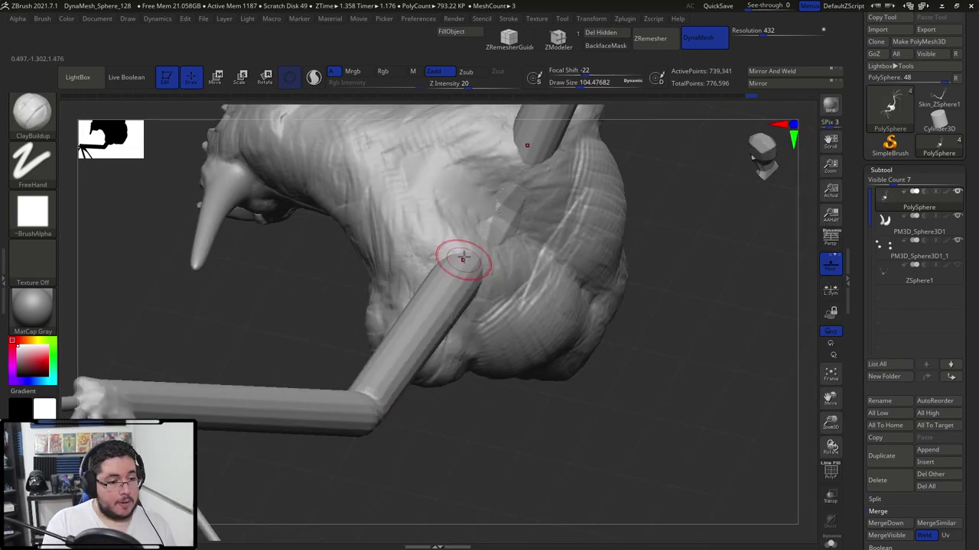
pyautogui.moveTo(463, 259)
pyautogui.mouseDown()
pyautogui.moveTo(442, 257)
pyautogui.moveTo(463, 255)
pyautogui.moveTo(470, 269)
pyautogui.moveTo(445, 277)
pyautogui.moveTo(437, 264)
pyautogui.mouseUp()
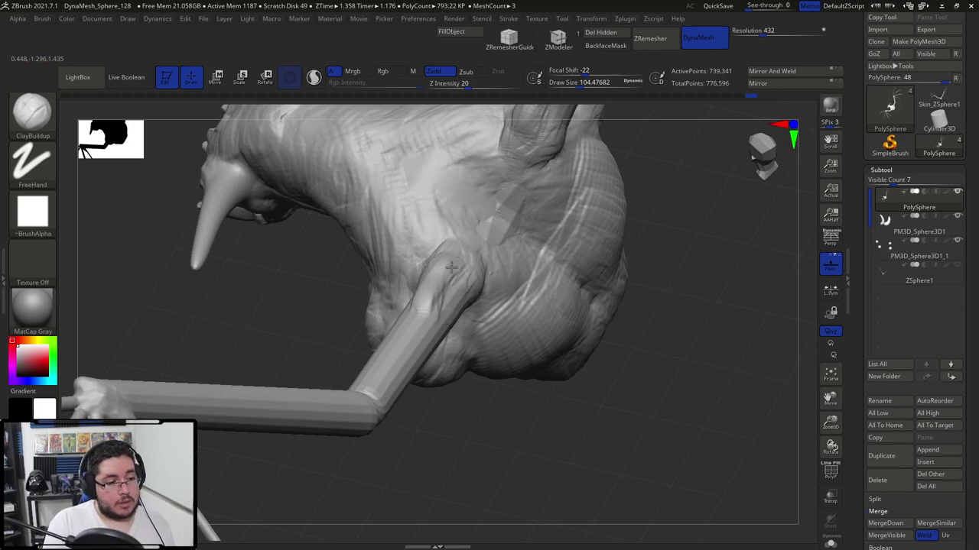
# Enlarge the brush to about 145 and bulk up a rounded shoulder muscle blending the wing base into the back.
pyautogui.press('space')
pyautogui.moveTo(433, 269); pyautogui.dragTo(439, 269)
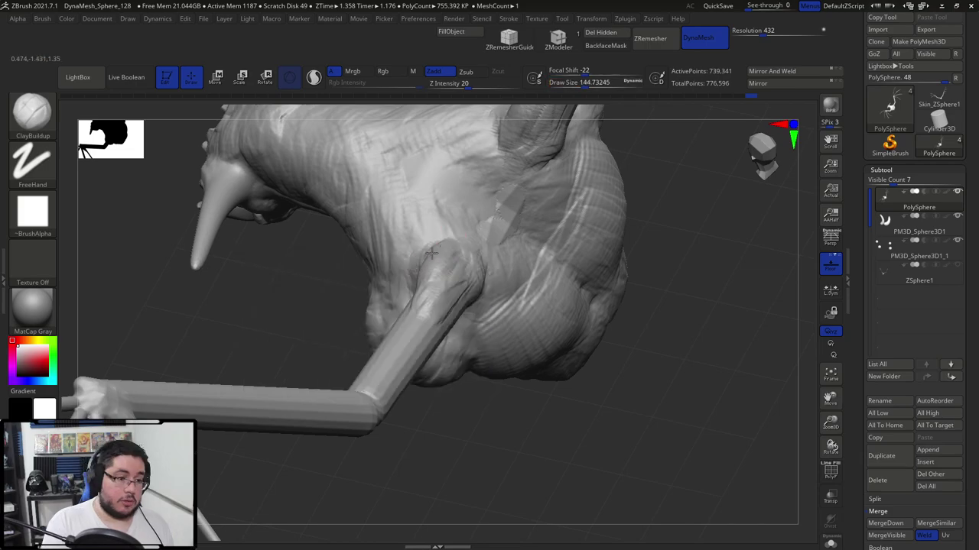
pyautogui.moveTo(459, 329)
pyautogui.mouseDown(button='right')
pyautogui.moveTo(495, 345)
pyautogui.moveTo(502, 333)
pyautogui.mouseUp(button='right')
pyautogui.moveTo(500, 255); pyautogui.dragTo(470, 240, button='right')
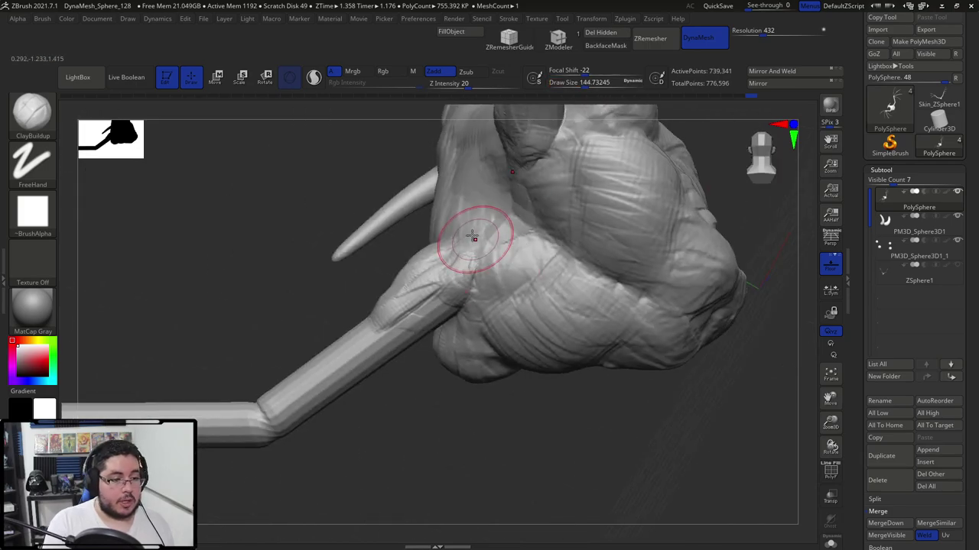
pyautogui.moveTo(418, 267)
pyautogui.mouseDown()
pyautogui.moveTo(469, 298)
pyautogui.moveTo(475, 255)
pyautogui.mouseUp()
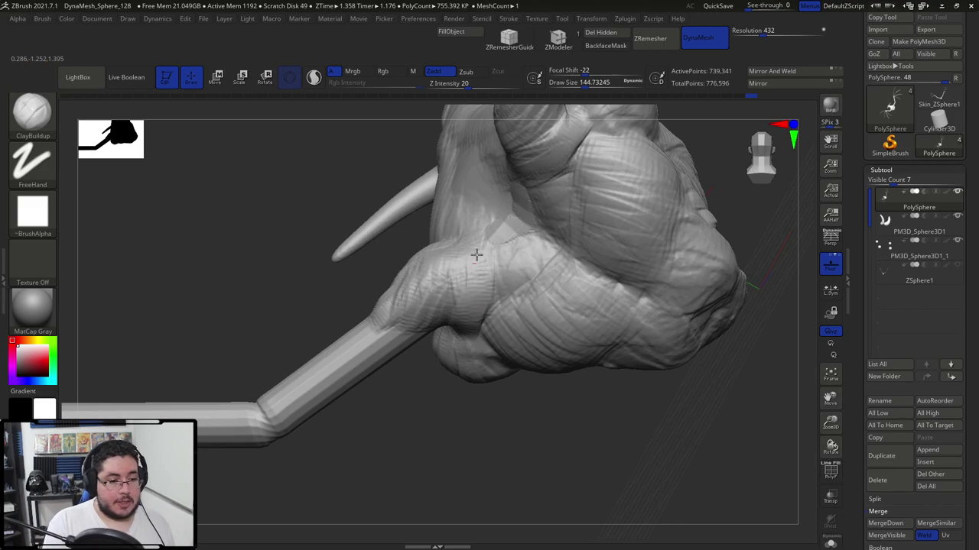
pyautogui.moveTo(373, 249); pyautogui.dragTo(466, 254, button='right')
pyautogui.moveTo(454, 250)
pyautogui.mouseDown()
pyautogui.moveTo(435, 255)
pyautogui.moveTo(441, 285)
pyautogui.moveTo(471, 301)
pyautogui.mouseUp()
pyautogui.moveTo(562, 254); pyautogui.dragTo(481, 247, button='right')
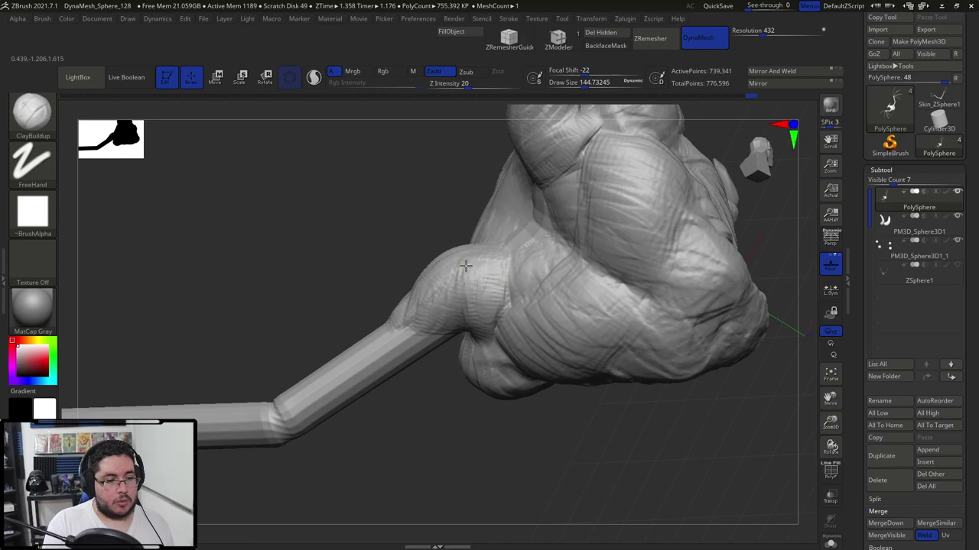
# Build up muscle around the front and underside of the upper wing arm, reducing the brush to about 116.
pyautogui.moveTo(378, 267)
pyautogui.mouseDown(button='right')
pyautogui.moveTo(559, 232)
pyautogui.moveTo(596, 244)
pyautogui.moveTo(542, 210)
pyautogui.mouseUp(button='right')
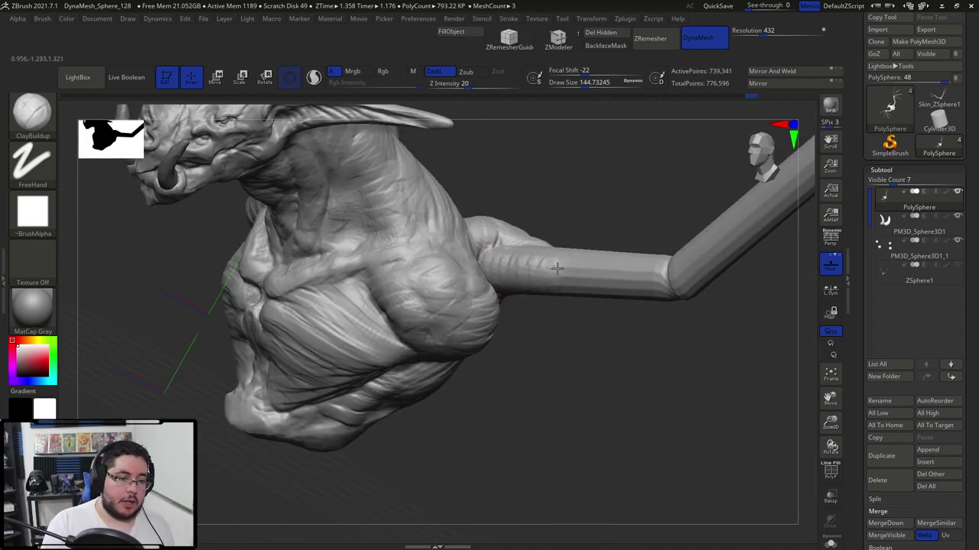
pyautogui.moveTo(601, 262)
pyautogui.mouseDown(button='right')
pyautogui.moveTo(568, 283)
pyautogui.moveTo(535, 339)
pyautogui.moveTo(513, 276)
pyautogui.mouseUp(button='right')
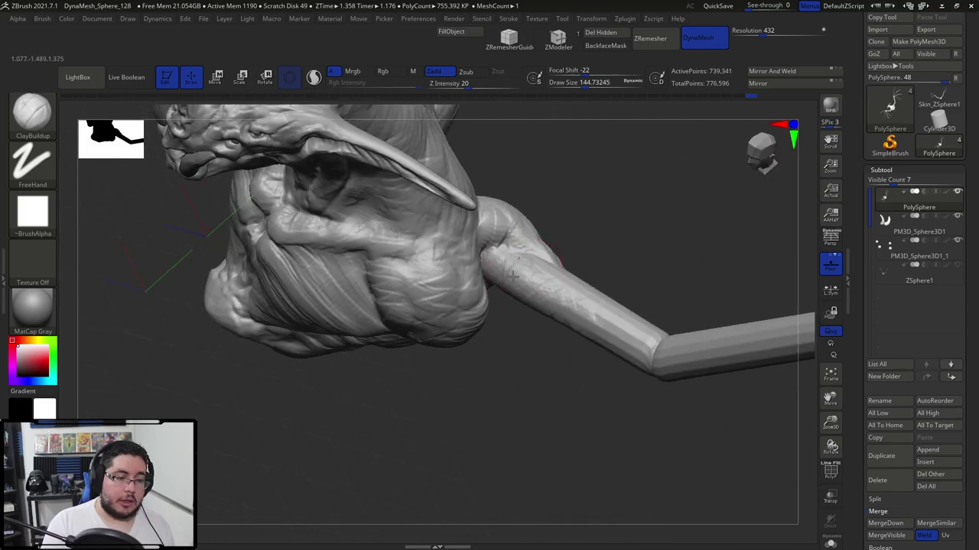
pyautogui.moveTo(583, 298)
pyautogui.mouseDown(button='right')
pyautogui.moveTo(596, 322)
pyautogui.moveTo(589, 345)
pyautogui.moveTo(497, 290)
pyautogui.mouseUp(button='right')
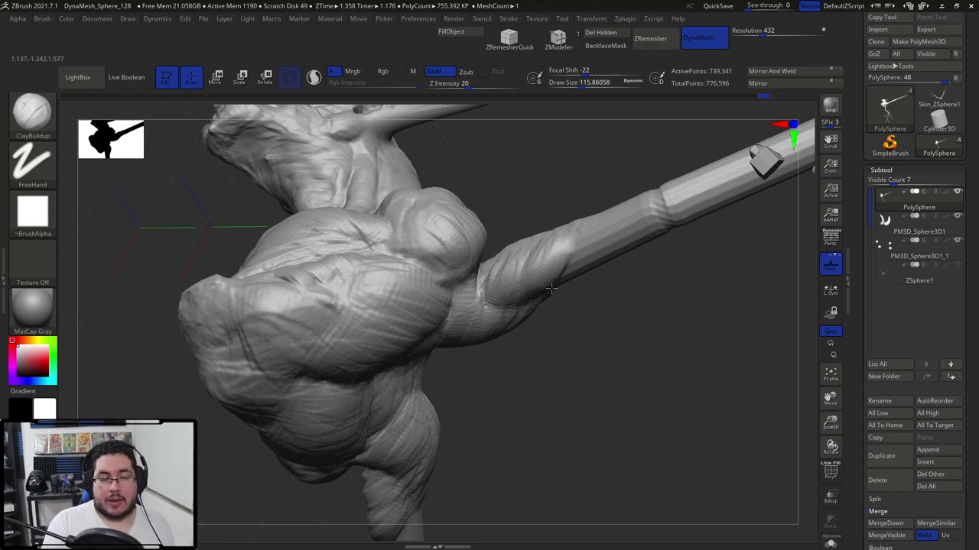
pyautogui.moveTo(572, 239); pyautogui.dragTo(538, 280, button='right')
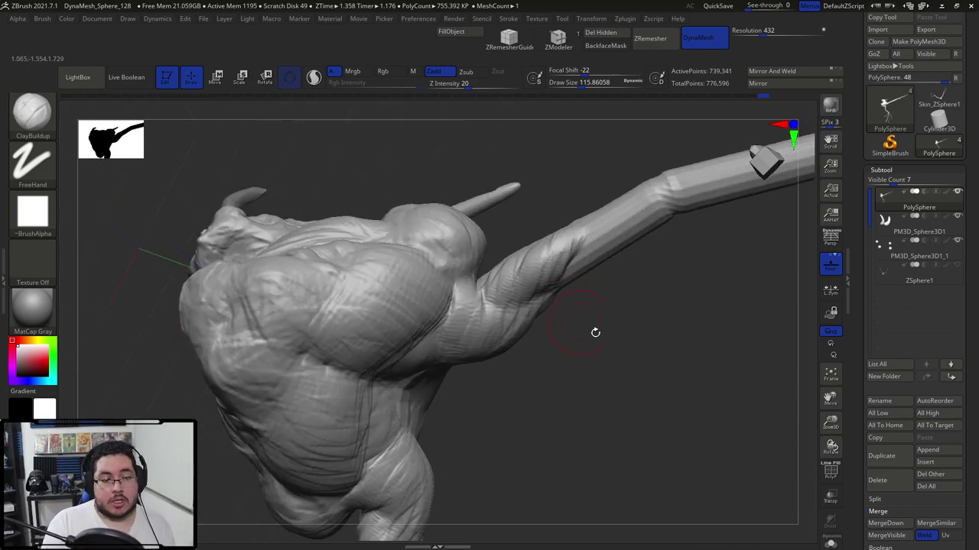
# Build up layered muscle forms around the upper wing arm with ClayBuildup at draw size about 116.
pyautogui.moveTo(595, 332); pyautogui.dragTo(545, 291, button='right')
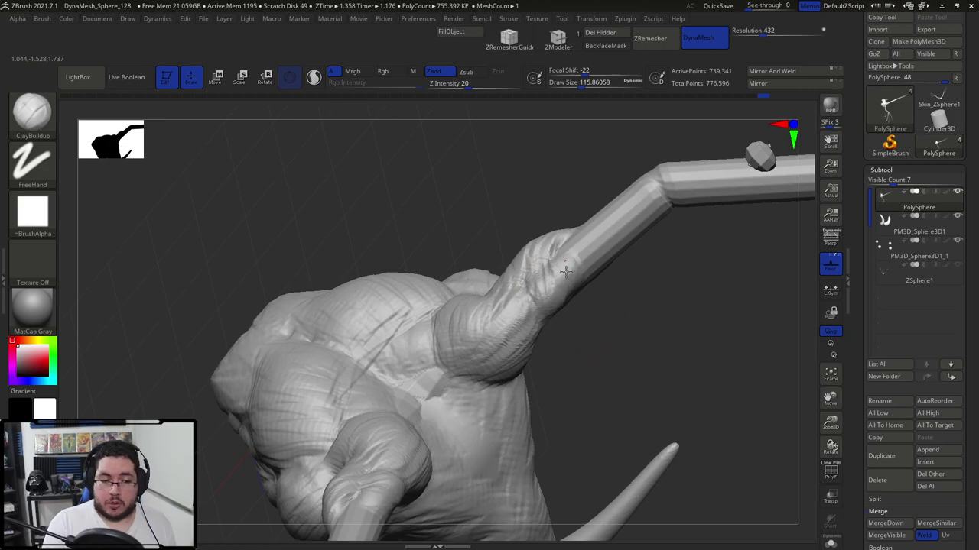
pyautogui.moveTo(615, 320); pyautogui.dragTo(562, 294, button='right')
pyautogui.moveTo(567, 256)
pyautogui.mouseDown()
pyautogui.moveTo(537, 293)
pyautogui.moveTo(566, 263)
pyautogui.mouseUp()
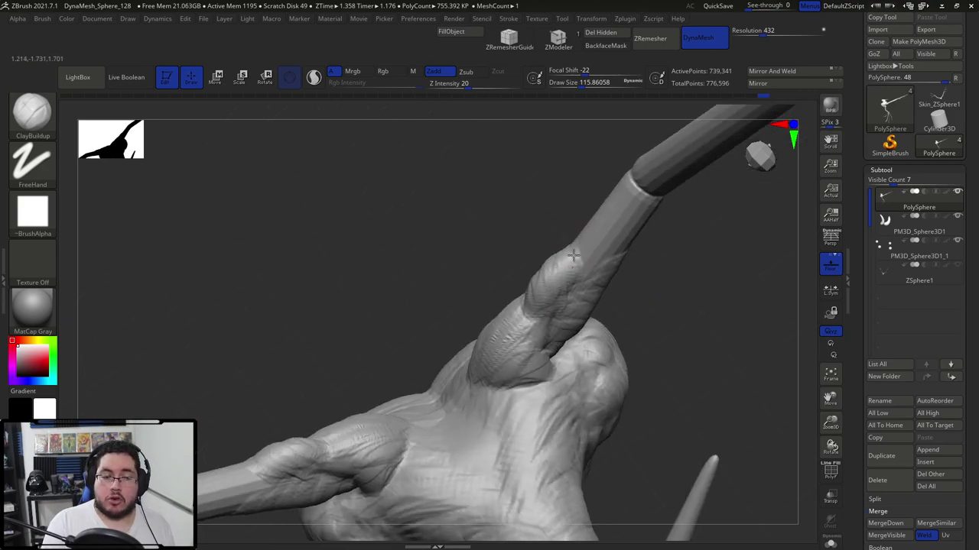
pyautogui.moveTo(528, 264)
pyautogui.mouseDown(button='right')
pyautogui.moveTo(571, 247)
pyautogui.moveTo(561, 229)
pyautogui.mouseUp(button='right')
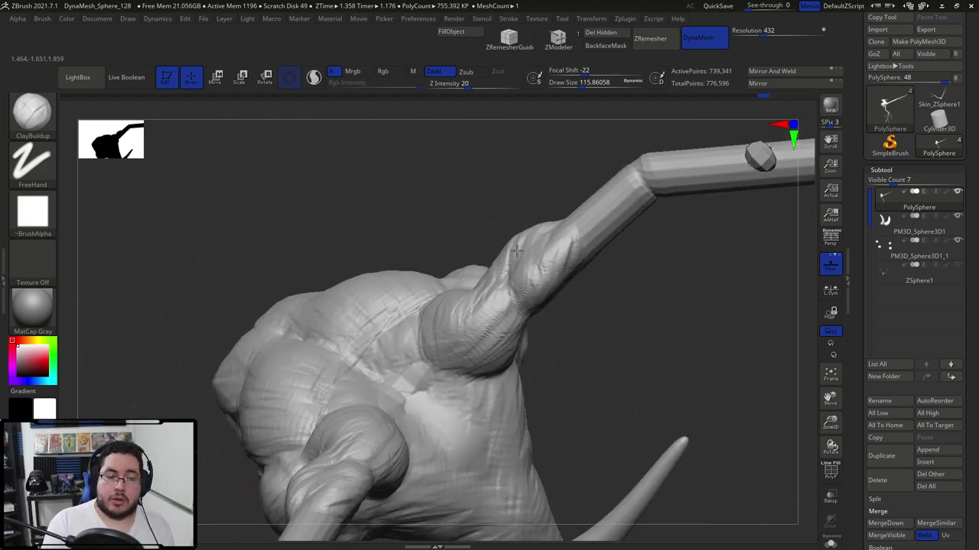
pyautogui.moveTo(517, 251); pyautogui.dragTo(507, 282)
pyautogui.moveTo(513, 264); pyautogui.dragTo(537, 226, button='right')
pyautogui.moveTo(537, 226)
pyautogui.mouseDown()
pyautogui.moveTo(546, 232)
pyautogui.moveTo(550, 221)
pyautogui.mouseUp()
pyautogui.moveTo(535, 217)
pyautogui.mouseDown(button='right')
pyautogui.moveTo(515, 238)
pyautogui.moveTo(536, 235)
pyautogui.mouseUp(button='right')
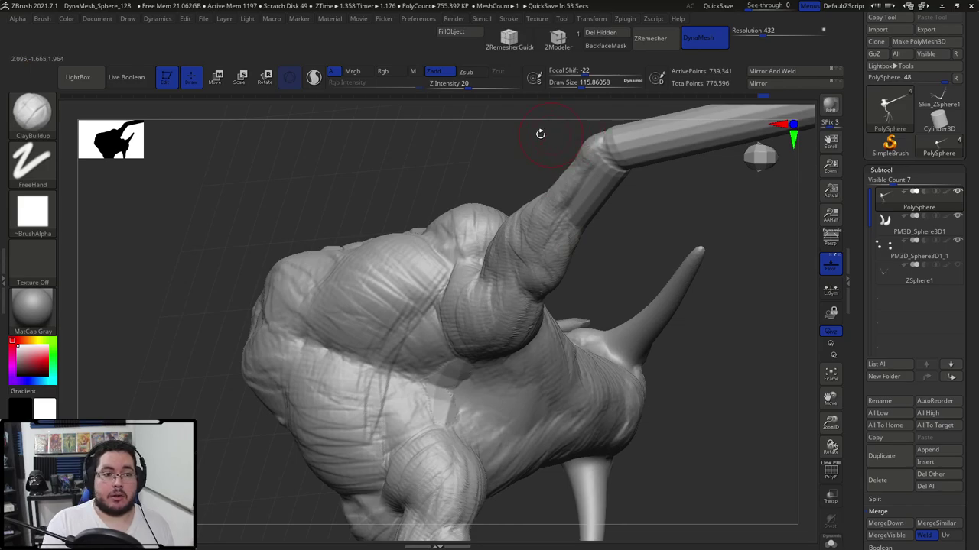
# Extend the arm muscles along the remaining smooth section of the upper wing arm up to the elbow joint.
pyautogui.moveTo(540, 134)
pyautogui.mouseDown()
pyautogui.moveTo(596, 150)
pyautogui.moveTo(573, 168)
pyautogui.mouseUp()
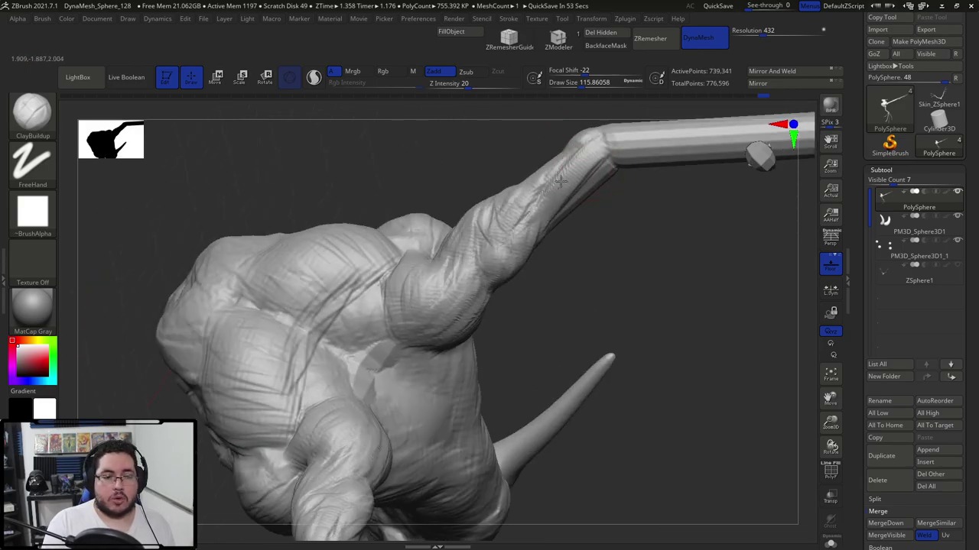
pyautogui.moveTo(550, 204)
pyautogui.mouseDown(button='right')
pyautogui.moveTo(571, 151)
pyautogui.moveTo(541, 205)
pyautogui.mouseUp(button='right')
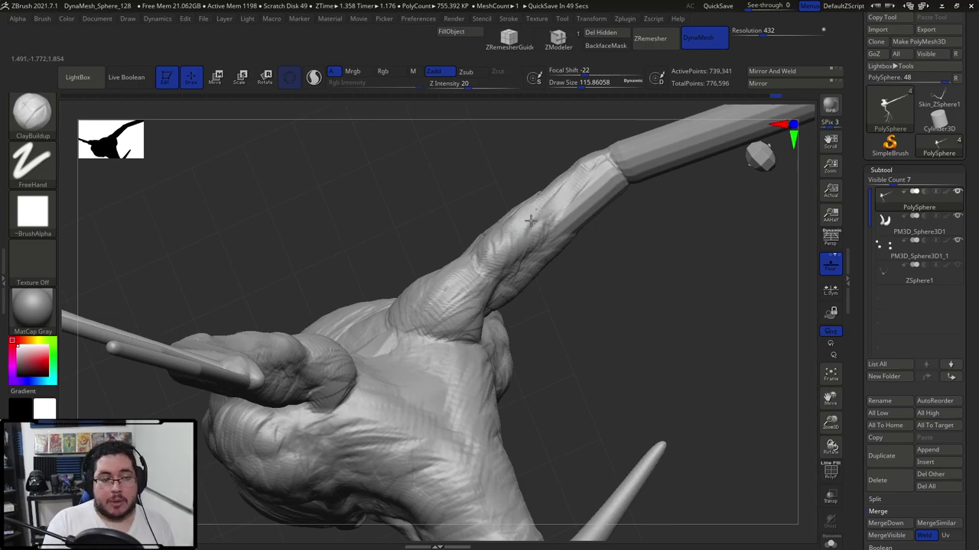
pyautogui.moveTo(546, 241)
pyautogui.mouseDown(button='right')
pyautogui.moveTo(585, 286)
pyautogui.moveTo(581, 380)
pyautogui.moveTo(552, 279)
pyautogui.mouseUp(button='right')
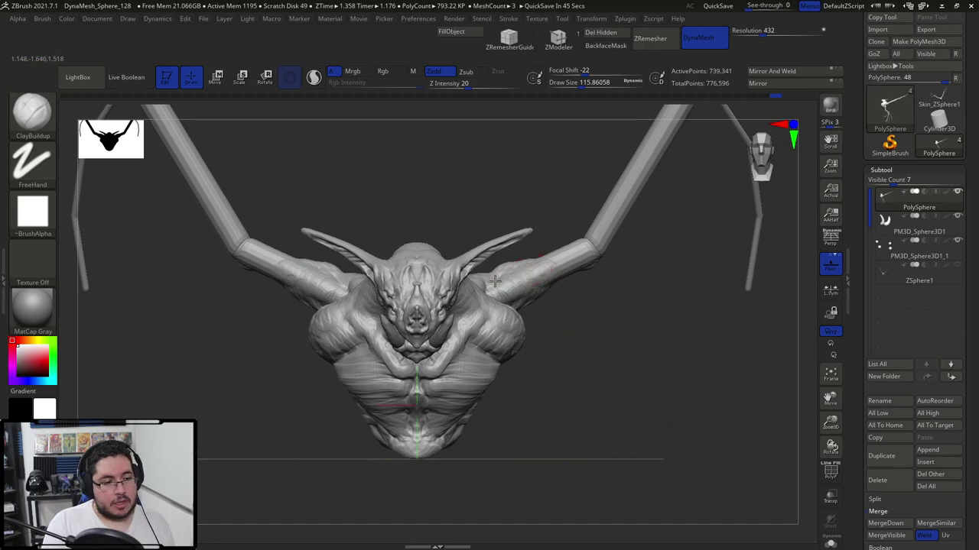
# Add clay muscle on the inner side of the wing arm just below the elbow, at draw size about 112.
pyautogui.moveTo(524, 192); pyautogui.dragTo(459, 310, button='right')
pyautogui.press('space')
pyautogui.moveTo(476, 243); pyautogui.dragTo(487, 243)
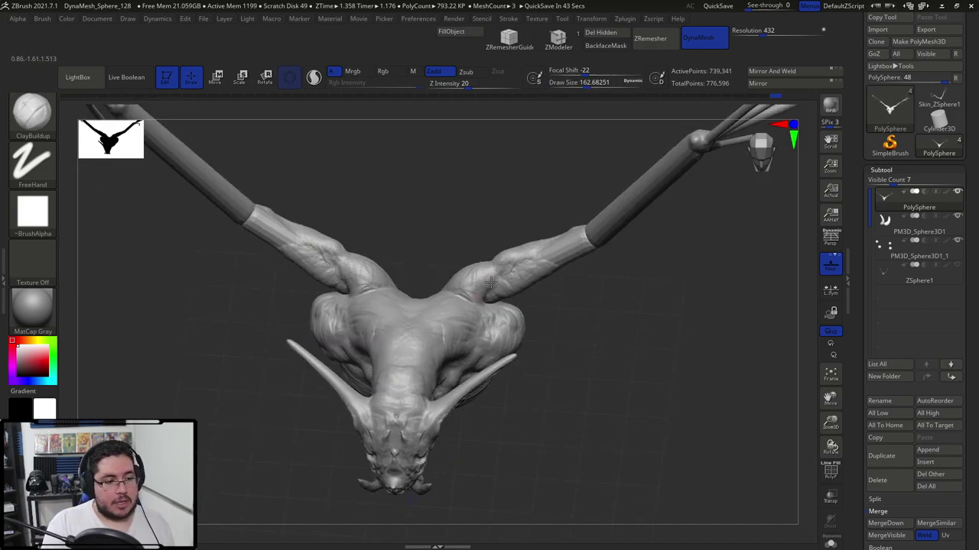
pyautogui.press('space')
pyautogui.moveTo(491, 283); pyautogui.dragTo(481, 283)
pyautogui.moveTo(594, 246)
pyautogui.keyDown('alt'); pyautogui.mouseDown(button='right')
pyautogui.moveTo(559, 272)
pyautogui.moveTo(545, 254)
pyautogui.mouseUp(button='right'); pyautogui.keyUp('alt')
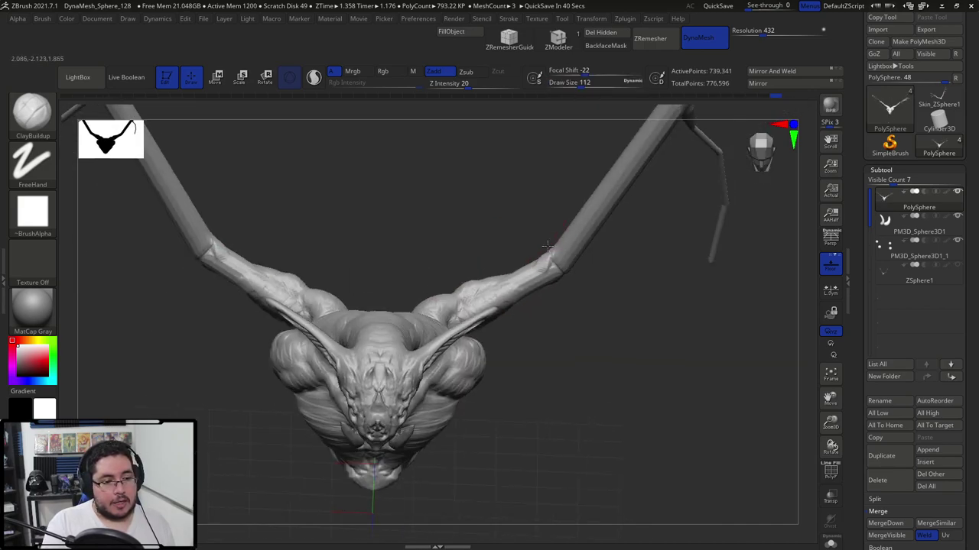
pyautogui.moveTo(524, 266); pyautogui.dragTo(541, 255)
# Enlarge the brush to about 177 and bulk up the elbow, blending it into the lower part of the wing forearm.
pyautogui.press('space')
pyautogui.moveTo(482, 321); pyautogui.dragTo(493, 321)
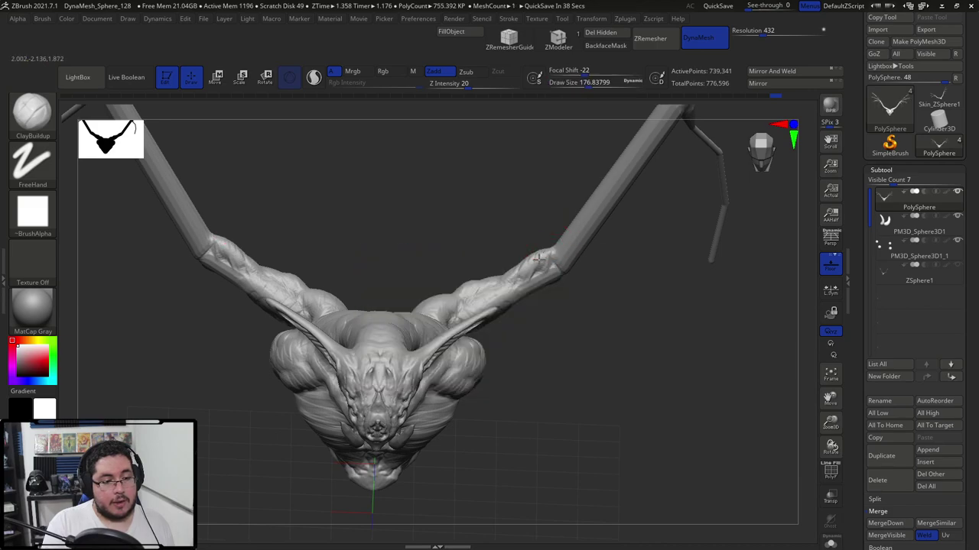
pyautogui.moveTo(526, 271); pyautogui.dragTo(539, 257)
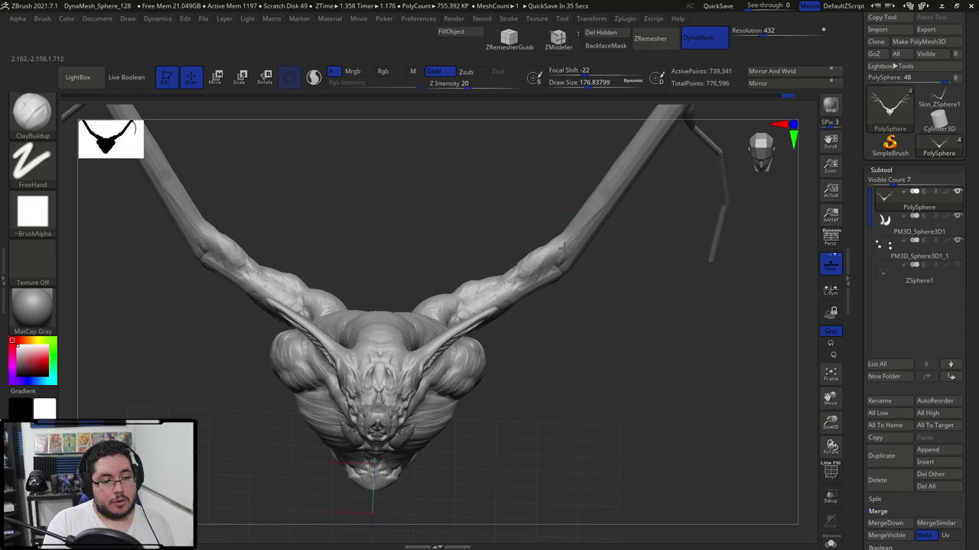
pyautogui.moveTo(563, 246); pyautogui.dragTo(563, 285, button='right')
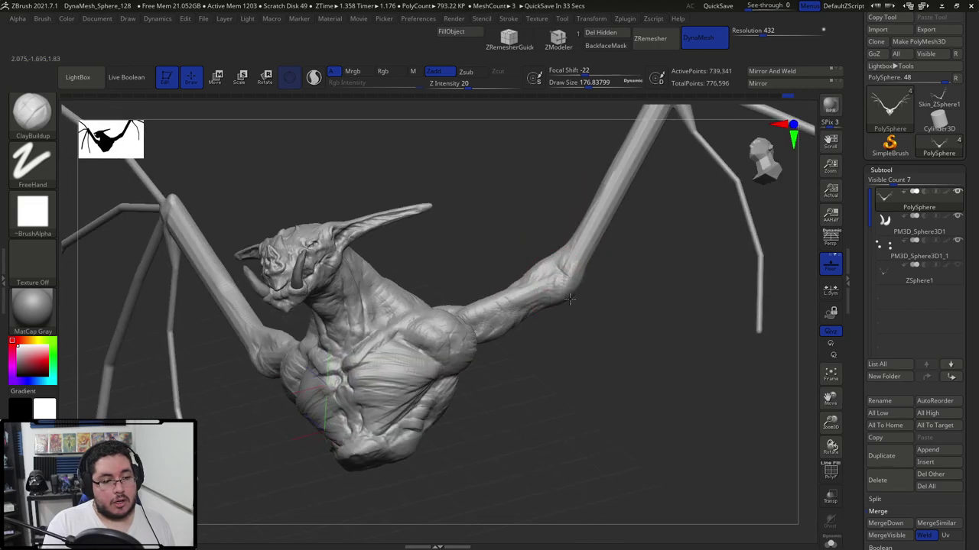
pyautogui.moveTo(589, 236)
pyautogui.mouseDown()
pyautogui.moveTo(576, 264)
pyautogui.moveTo(593, 222)
pyautogui.mouseUp()
pyautogui.moveTo(591, 220); pyautogui.dragTo(570, 182, button='right')
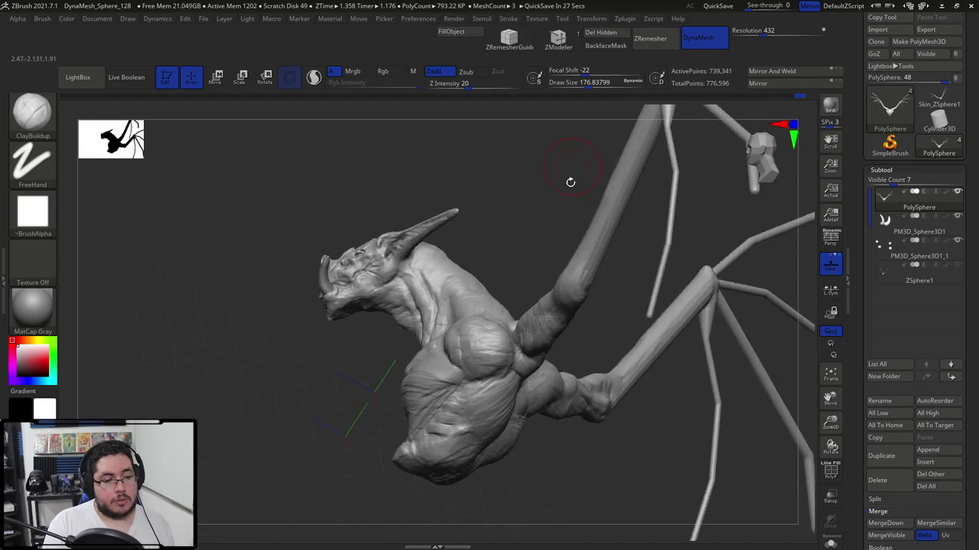
# Smooth the back of the wing elbow and shape a bony joint there, with the brush reduced to about 128.
pyautogui.moveTo(605, 300); pyautogui.dragTo(566, 232, button='right')
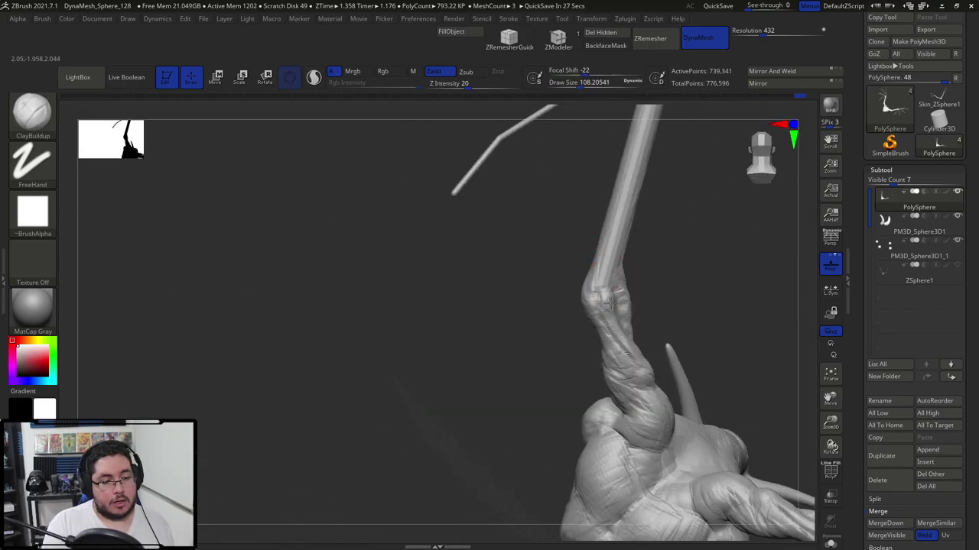
pyautogui.keyDown('shift'); pyautogui.moveTo(610, 304); pyautogui.dragTo(611, 295); pyautogui.keyUp('shift')
pyautogui.moveTo(604, 301); pyautogui.dragTo(644, 317, button='right')
pyautogui.moveTo(610, 294); pyautogui.dragTo(617, 306)
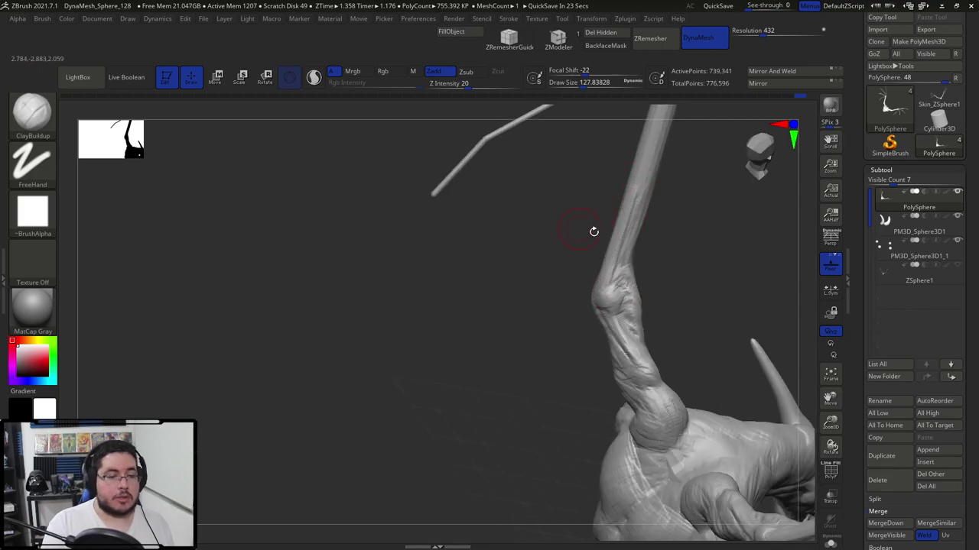
# Sculpt long muscle and tendon forms along the wing forearm from the elbow to the wrist, on all sides.
pyautogui.moveTo(593, 231); pyautogui.dragTo(614, 280, button='right')
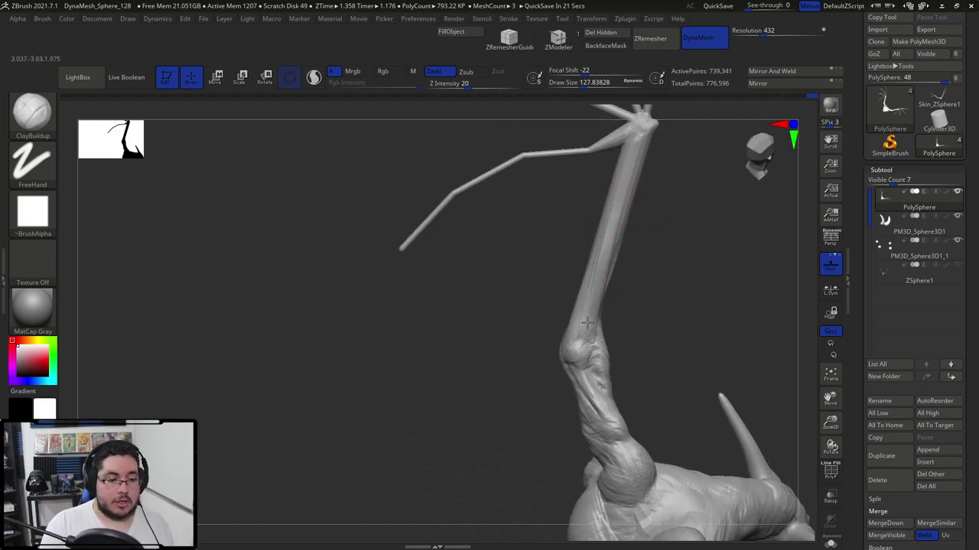
pyautogui.moveTo(609, 255); pyautogui.dragTo(625, 159, button='right')
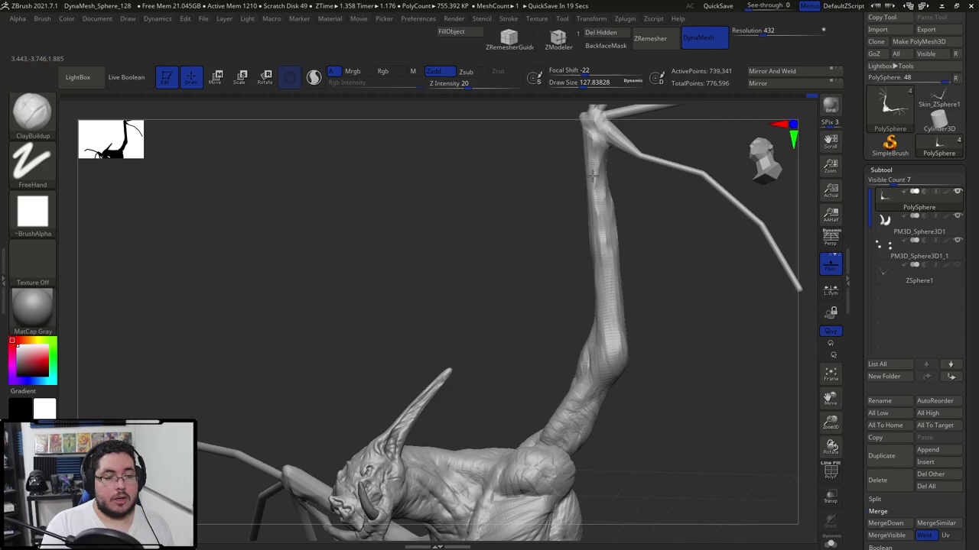
pyautogui.moveTo(610, 239); pyautogui.dragTo(602, 210, button='right')
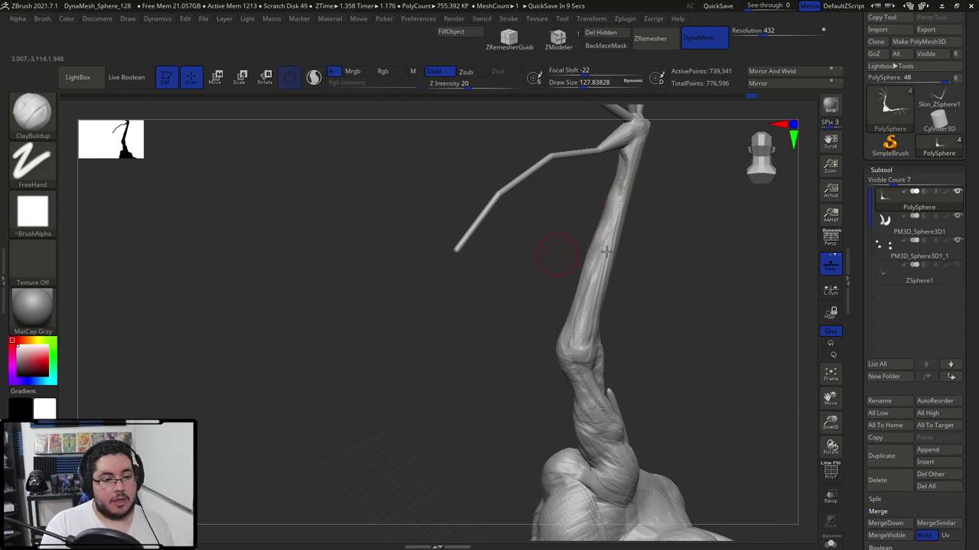
pyautogui.moveTo(606, 251)
pyautogui.mouseDown(button='right')
pyautogui.moveTo(612, 266)
pyautogui.moveTo(710, 298)
pyautogui.moveTo(706, 356)
pyautogui.mouseUp(button='right')
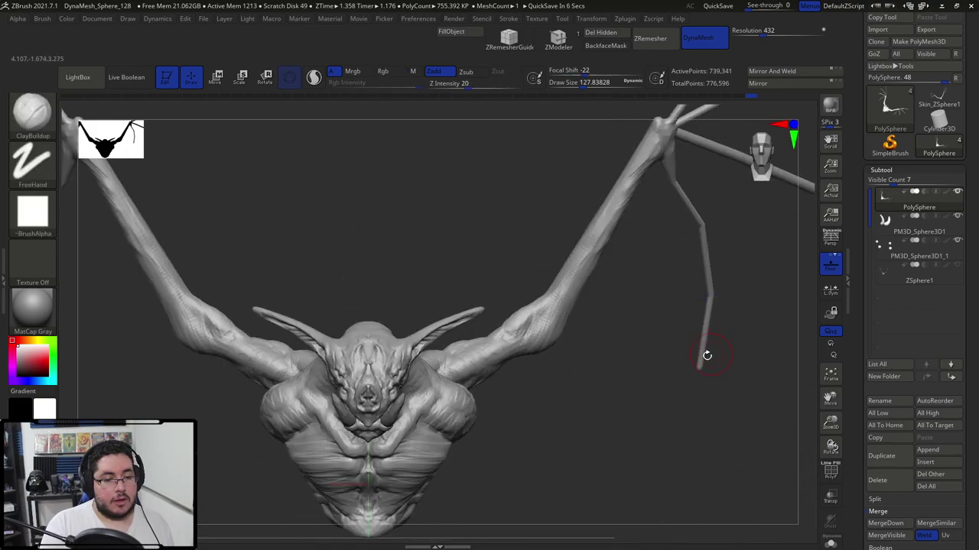
# Pull a small thumb claw out of the wing wrist with the SnakeHook brush at draw size about 94.
pyautogui.moveTo(644, 386)
pyautogui.keyDown('ctrl'); pyautogui.mouseDown(button='right')
pyautogui.moveTo(636, 347)
pyautogui.moveTo(612, 368)
pyautogui.moveTo(539, 372)
pyautogui.moveTo(618, 348)
pyautogui.moveTo(603, 374)
pyautogui.moveTo(646, 454)
pyautogui.moveTo(539, 376)
pyautogui.moveTo(616, 385)
pyautogui.moveTo(601, 360)
pyautogui.moveTo(627, 351)
pyautogui.moveTo(601, 430)
pyautogui.moveTo(601, 392)
pyautogui.mouseUp(button='right'); pyautogui.keyUp('ctrl')
pyautogui.press('b')
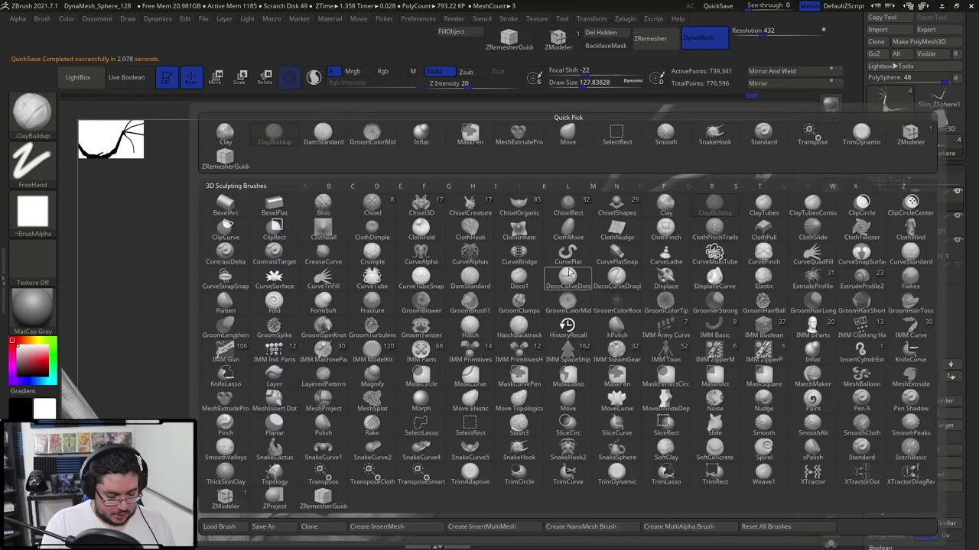
pyautogui.click(568, 257)
pyautogui.click(537, 282)
pyautogui.press('space')
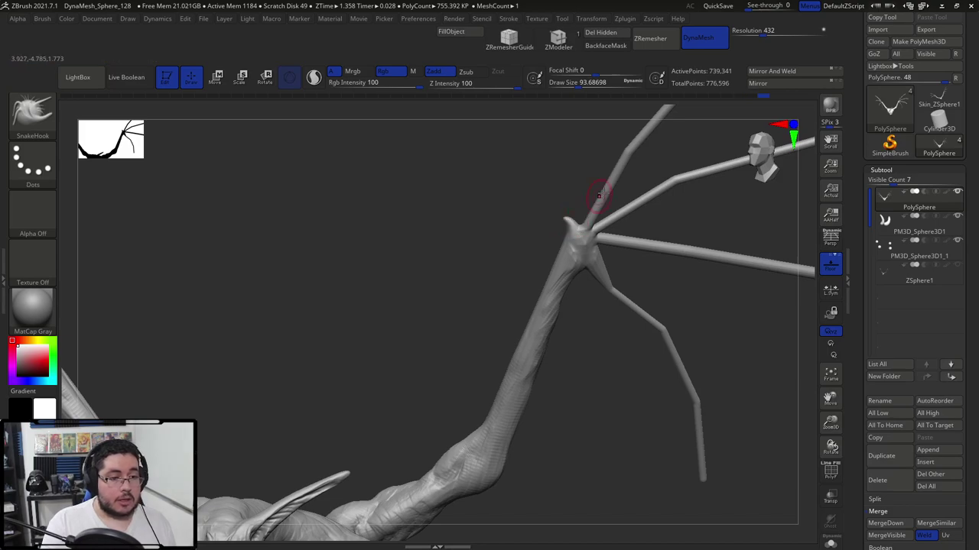
pyautogui.keyDown('alt'); pyautogui.moveTo(590, 322); pyautogui.dragTo(542, 437); pyautogui.keyUp('alt')
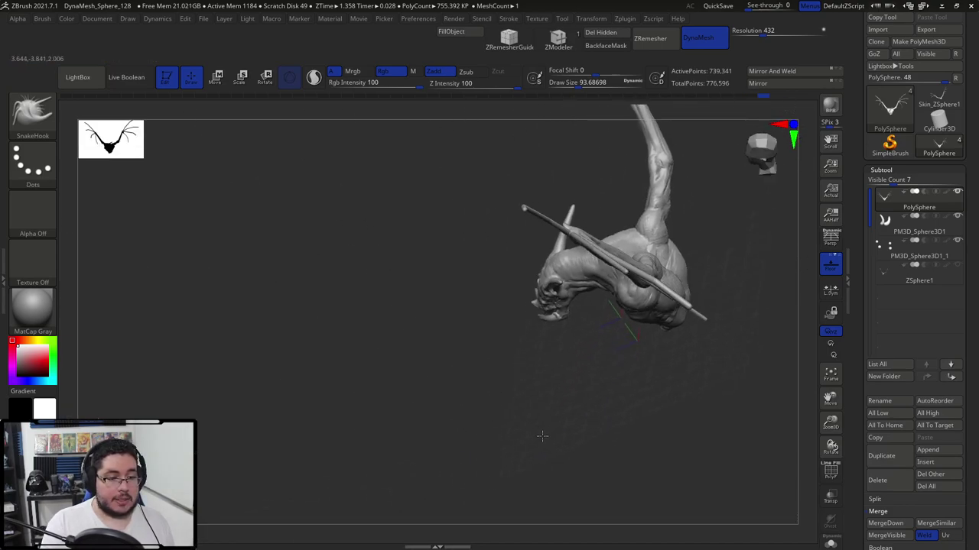
# Append a Plane3D as a new subtool and scale it up uniformly.
pyautogui.moveTo(541, 436)
pyautogui.mouseDown(button='right')
pyautogui.moveTo(550, 449)
pyautogui.moveTo(549, 436)
pyautogui.moveTo(611, 389)
pyautogui.moveTo(666, 316)
pyautogui.moveTo(690, 402)
pyautogui.mouseUp(button='right')
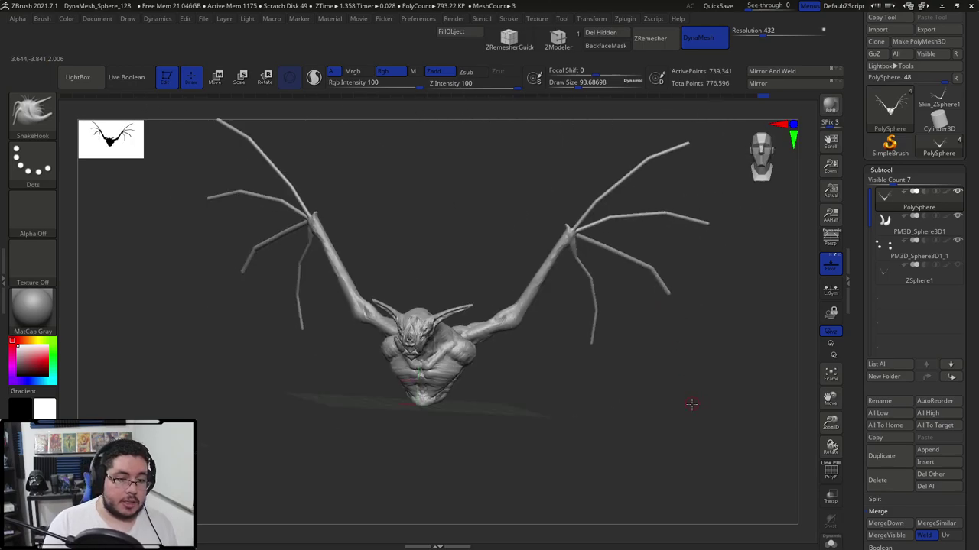
pyautogui.click(954, 464)
pyautogui.click(948, 449)
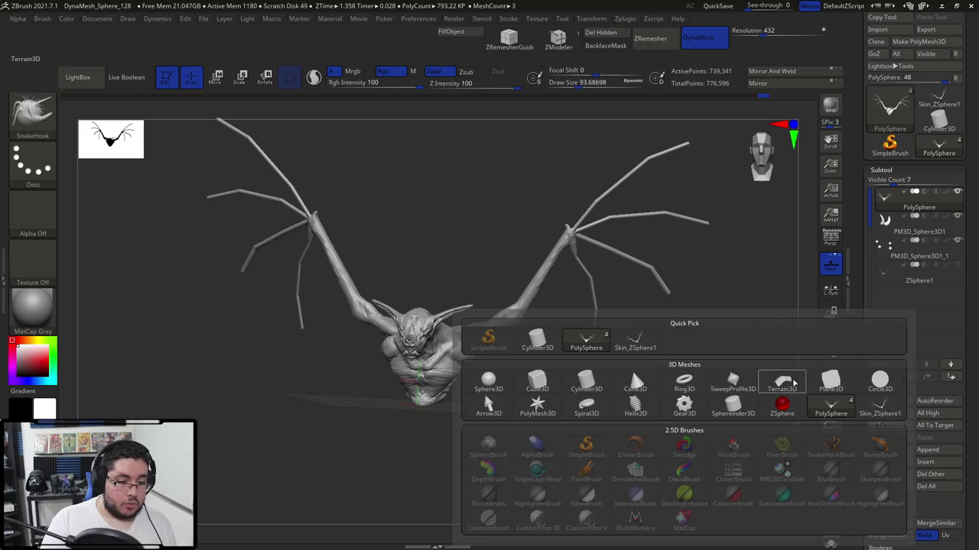
pyautogui.click(830, 382)
pyautogui.press('r')
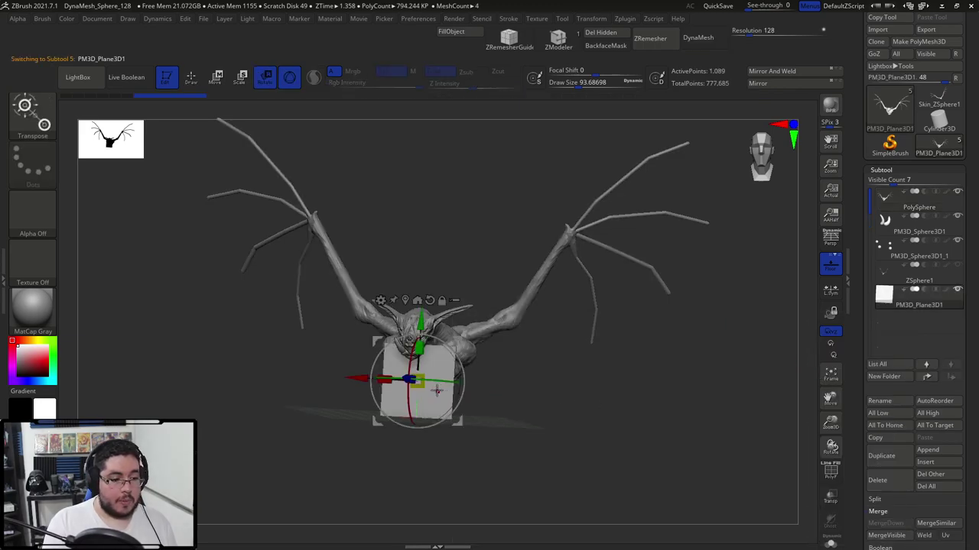
pyautogui.moveTo(417, 380); pyautogui.dragTo(544, 386)
# Turn on double-sided display for the plane subtool.
pyautogui.moveTo(640, 379); pyautogui.dragTo(652, 288)
pyautogui.moveTo(970, 419); pyautogui.dragTo(974, 176)
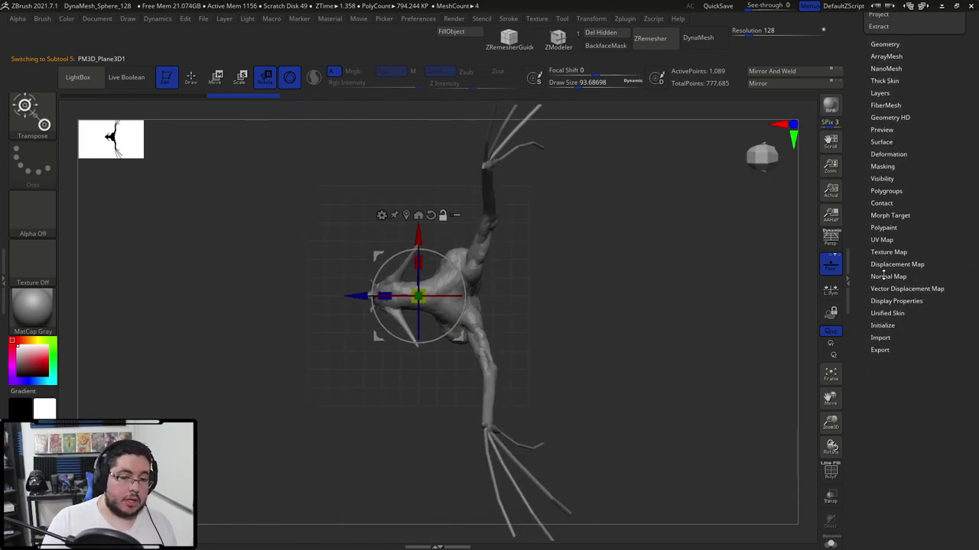
pyautogui.click(887, 301)
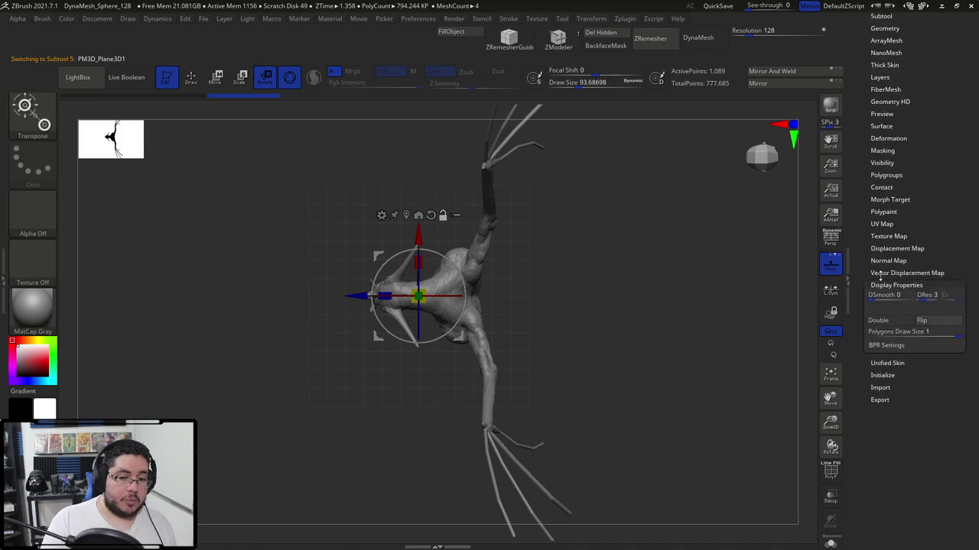
pyautogui.click(885, 321)
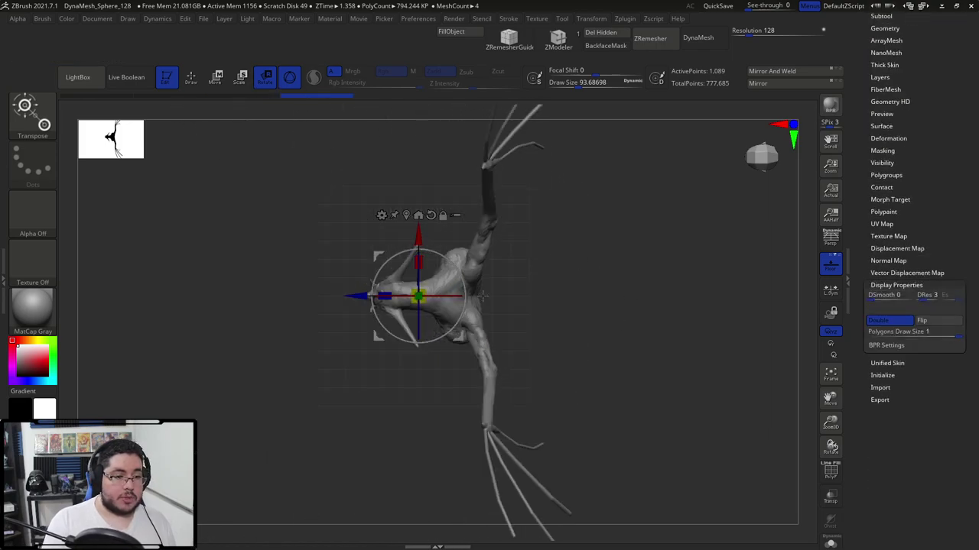
# Rotate the plane and move it onto one wing, so that in top view it follows the angle of the wing arm.
pyautogui.moveTo(461, 269); pyautogui.dragTo(449, 260)
pyautogui.moveTo(520, 281); pyautogui.dragTo(532, 273)
pyautogui.moveTo(460, 287); pyautogui.dragTo(441, 295)
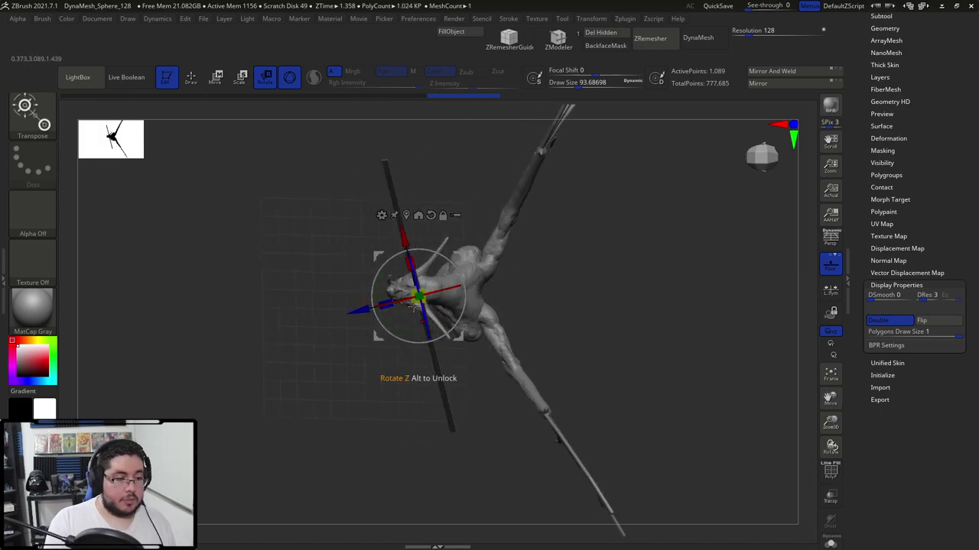
pyautogui.moveTo(417, 251); pyautogui.dragTo(451, 360)
pyautogui.moveTo(423, 438); pyautogui.dragTo(477, 411)
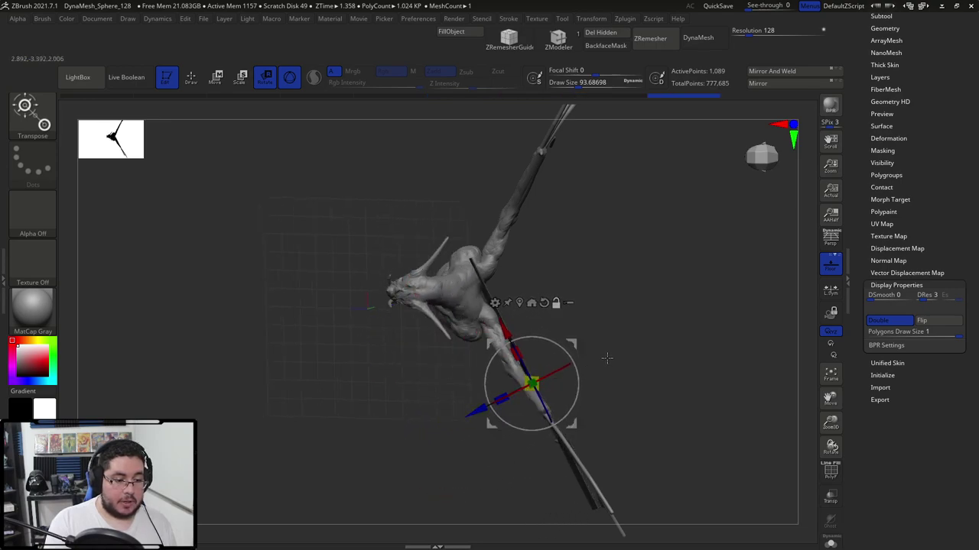
pyautogui.keyDown('alt'); pyautogui.moveTo(558, 319); pyautogui.dragTo(501, 259); pyautogui.keyUp('alt')
pyautogui.moveTo(446, 271); pyautogui.dragTo(492, 312)
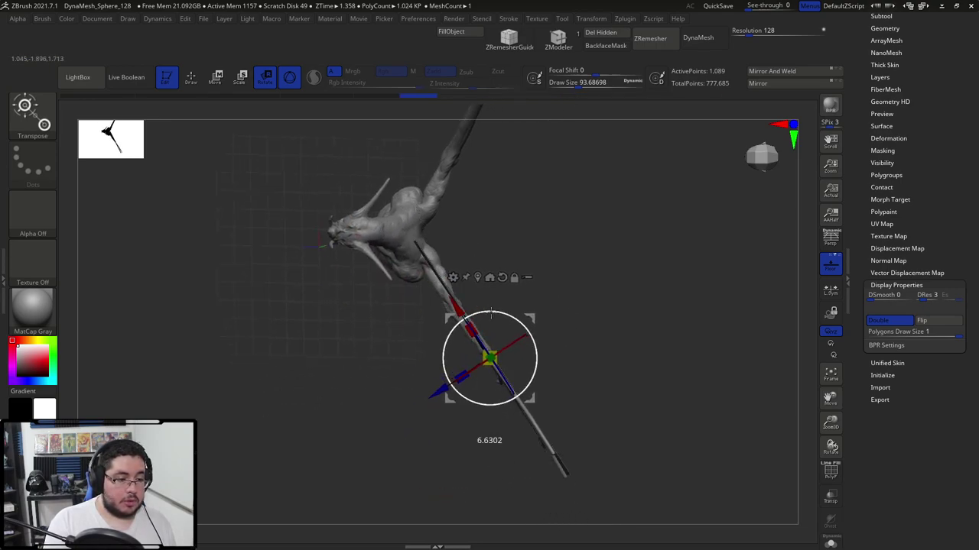
# Fine-tune the plane's placement so it lies behind the wing arm and covers all the finger bones.
pyautogui.moveTo(582, 297); pyautogui.dragTo(669, 232)
pyautogui.moveTo(521, 361); pyautogui.dragTo(581, 373)
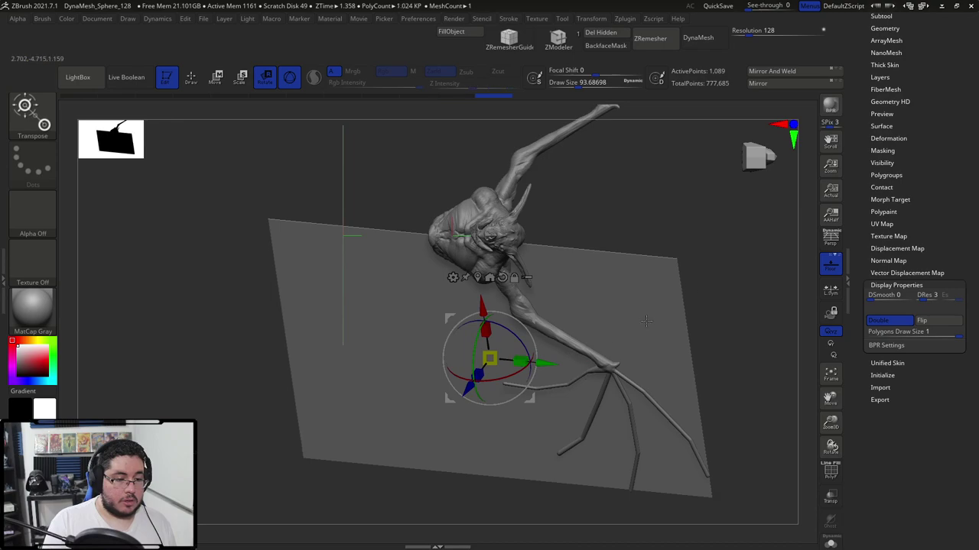
pyautogui.moveTo(486, 330); pyautogui.dragTo(491, 351)
pyautogui.moveTo(601, 225)
pyautogui.mouseDown()
pyautogui.moveTo(587, 145)
pyautogui.moveTo(627, 191)
pyautogui.moveTo(627, 152)
pyautogui.moveTo(666, 164)
pyautogui.moveTo(601, 148)
pyautogui.moveTo(695, 203)
pyautogui.mouseUp()
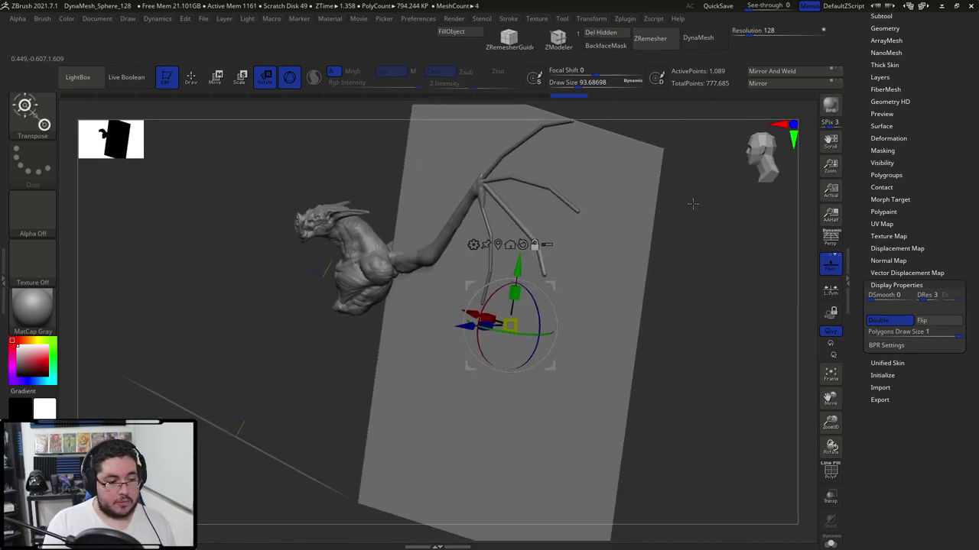
# Show the plane's polyframe and slice the plane along the upper contour of the wing arm and top finger with KnifeLasso.
pyautogui.press('q')
pyautogui.moveTo(688, 271); pyautogui.dragTo(712, 274)
pyautogui.moveTo(674, 233); pyautogui.dragTo(666, 218)
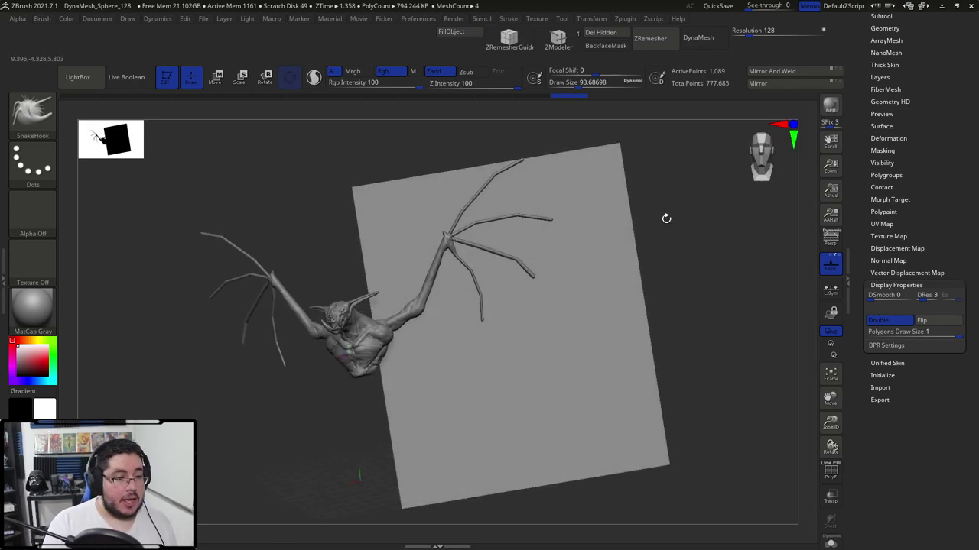
pyautogui.keyDown('ctrl'); pyautogui.keyDown('shift'); pyautogui.click(44, 125); pyautogui.keyUp('shift'); pyautogui.keyUp('ctrl')
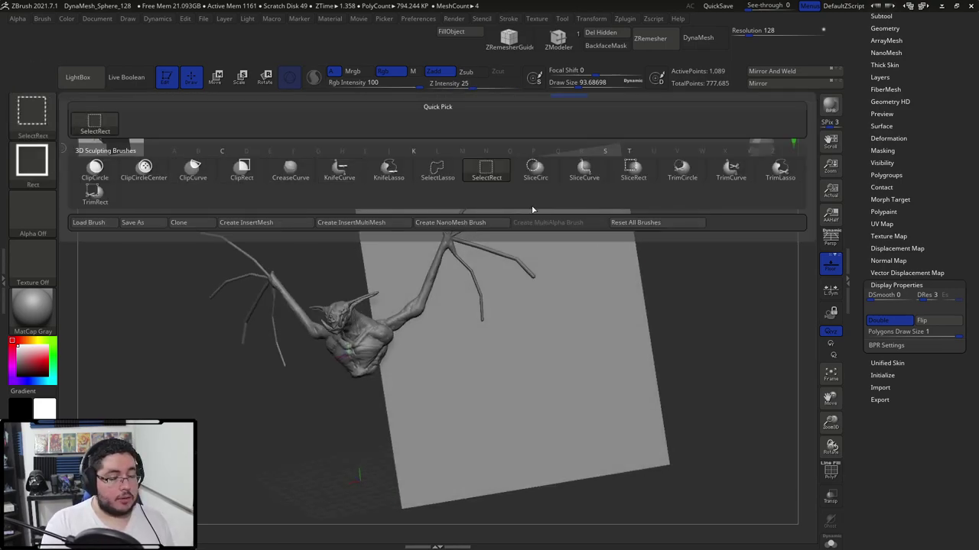
pyautogui.keyDown('ctrl'); pyautogui.keyDown('shift'); pyautogui.click(391, 176); pyautogui.keyUp('shift'); pyautogui.keyUp('ctrl')
pyautogui.click(831, 472)
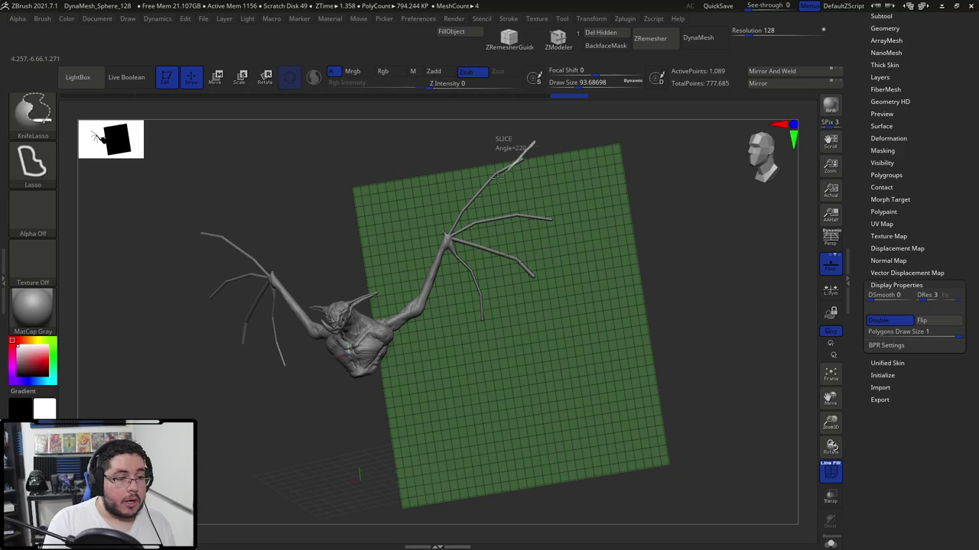
pyautogui.moveTo(459, 219)
pyautogui.keyDown('ctrl'); pyautogui.keyDown('shift'); pyautogui.mouseDown()
pyautogui.moveTo(426, 288)
pyautogui.moveTo(369, 334)
pyautogui.moveTo(329, 161)
pyautogui.mouseUp(); pyautogui.keyUp('shift'); pyautogui.keyUp('ctrl')
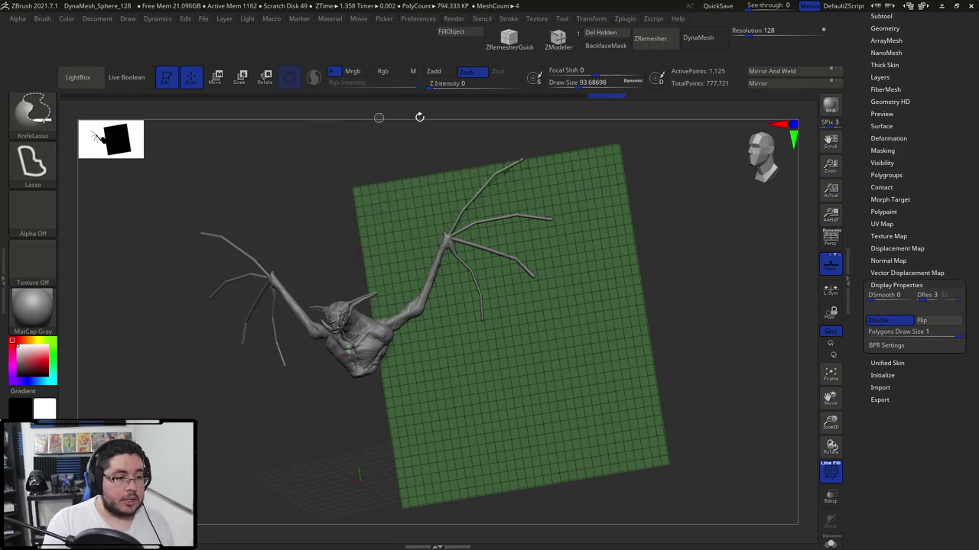
# Try to slice a scalloped lower outline from the torso past the finger tips with KnifeLasso.
pyautogui.keyDown('alt'); pyautogui.moveTo(660, 119); pyautogui.dragTo(650, 215); pyautogui.keyUp('alt')
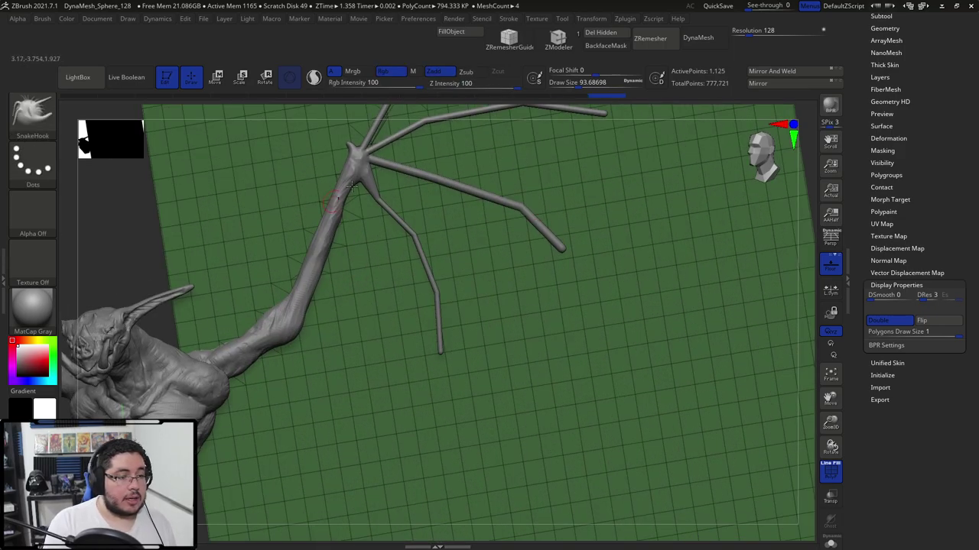
pyautogui.keyDown('alt'); pyautogui.moveTo(795, 196); pyautogui.dragTo(767, 146); pyautogui.keyUp('alt')
pyautogui.keyDown('alt'); pyautogui.moveTo(719, 291); pyautogui.dragTo(736, 214); pyautogui.keyUp('alt')
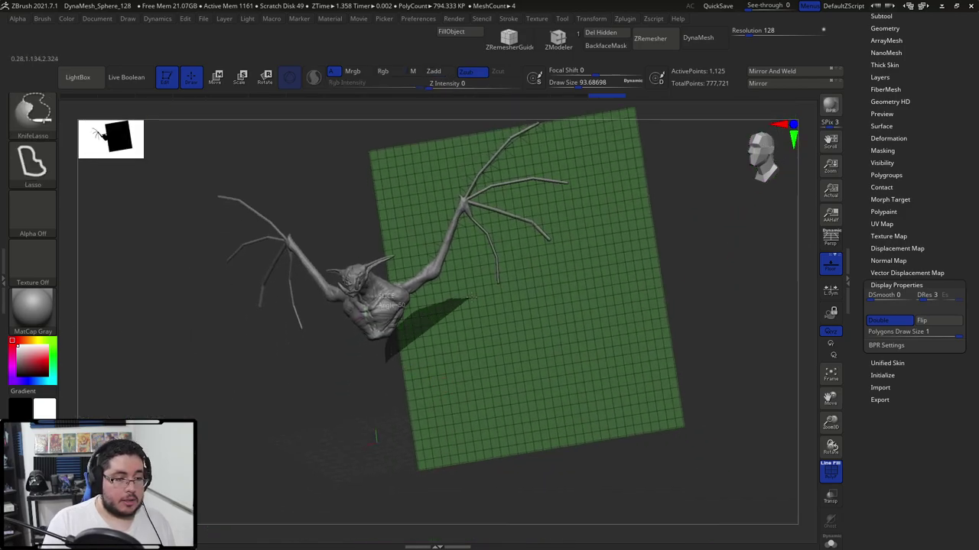
pyautogui.moveTo(381, 398)
pyautogui.keyDown('ctrl'); pyautogui.keyDown('shift'); pyautogui.mouseDown()
pyautogui.moveTo(395, 343)
pyautogui.moveTo(447, 300)
pyautogui.moveTo(561, 246)
pyautogui.mouseUp(); pyautogui.keyUp('shift'); pyautogui.keyUp('ctrl')
pyautogui.moveTo(556, 205)
pyautogui.keyDown('ctrl'); pyautogui.keyDown('shift'); pyautogui.mouseDown()
pyautogui.moveTo(546, 217)
pyautogui.moveTo(634, 94)
pyautogui.moveTo(788, 245)
pyautogui.moveTo(706, 514)
pyautogui.moveTo(354, 539)
pyautogui.mouseUp(); pyautogui.keyUp('shift'); pyautogui.keyUp('ctrl')
pyautogui.keyDown('alt'); pyautogui.moveTo(746, 227); pyautogui.dragTo(684, 305); pyautogui.keyUp('alt')
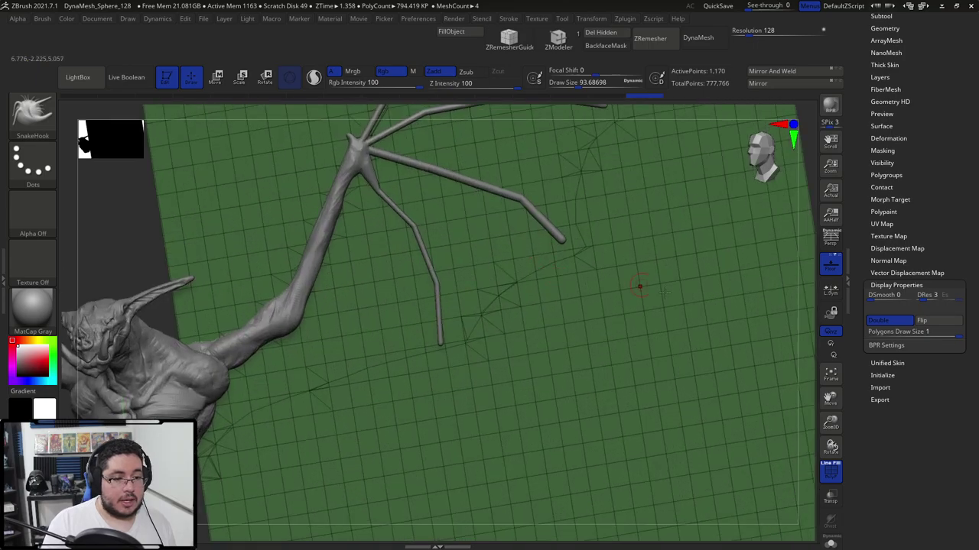
# Set the selection brush to SelectLasso.
pyautogui.moveTo(803, 290)
pyautogui.keyDown('alt'); pyautogui.mouseDown()
pyautogui.moveTo(769, 234)
pyautogui.moveTo(723, 278)
pyautogui.moveTo(714, 264)
pyautogui.mouseUp(); pyautogui.keyUp('alt')
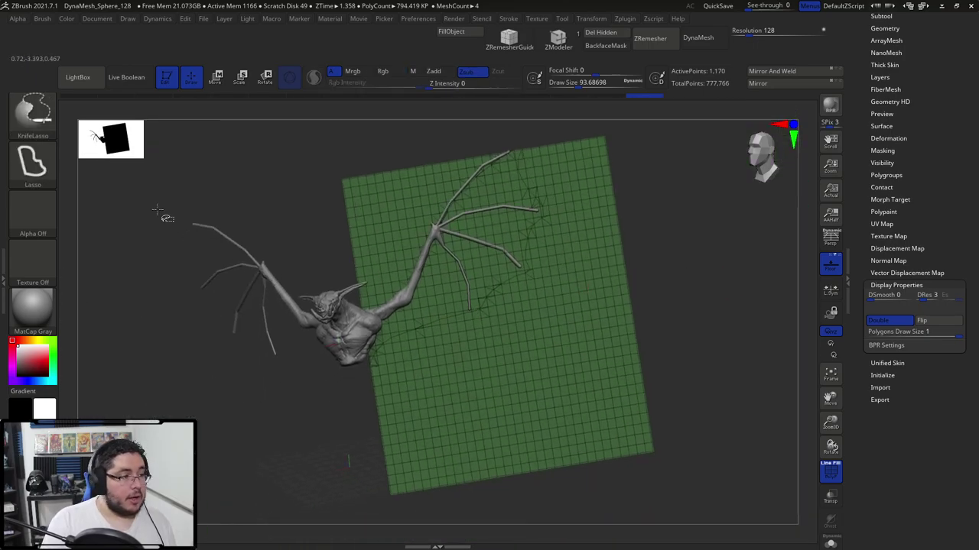
pyautogui.click(34, 113)
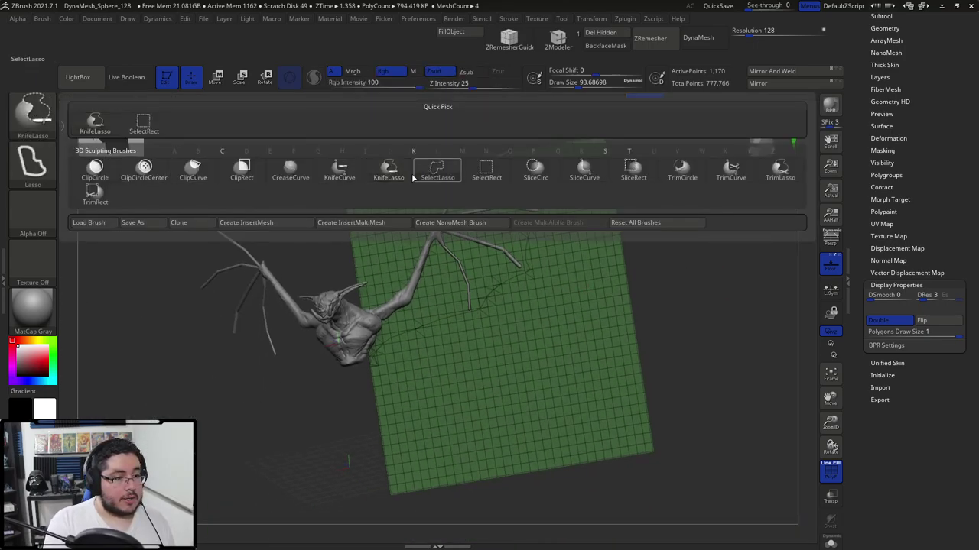
pyautogui.click(437, 170)
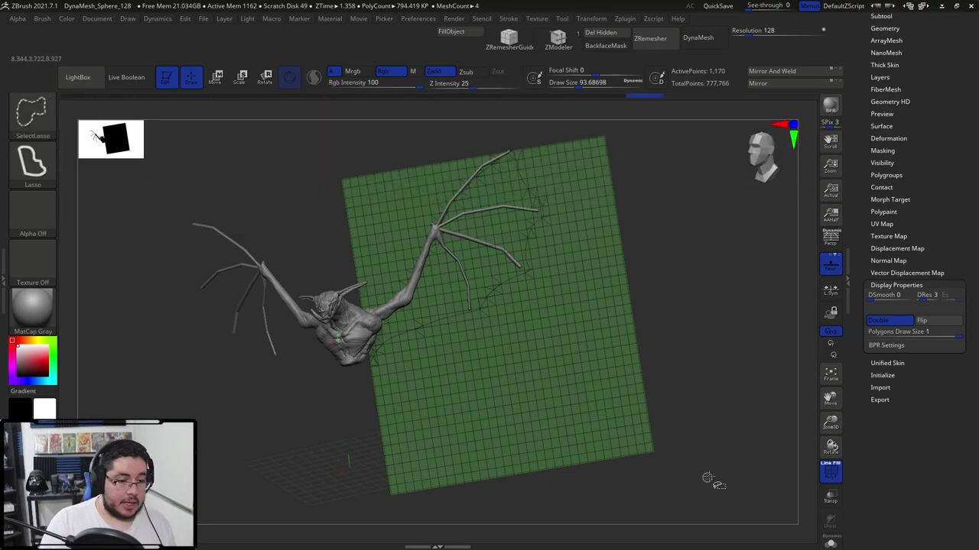
# Try to regroup the sliced plane's polygons with polygroup commands such as Group Front.
pyautogui.click(891, 175)
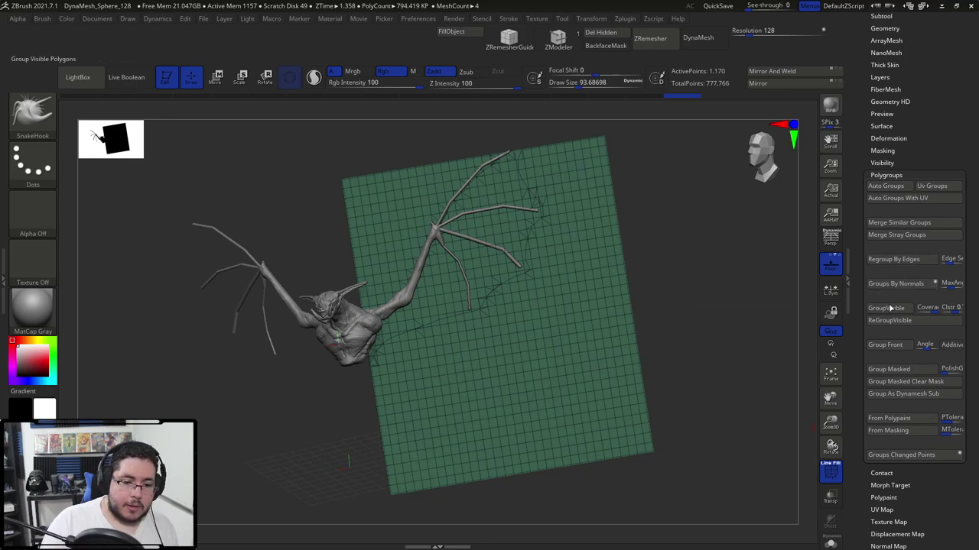
pyautogui.click(884, 456)
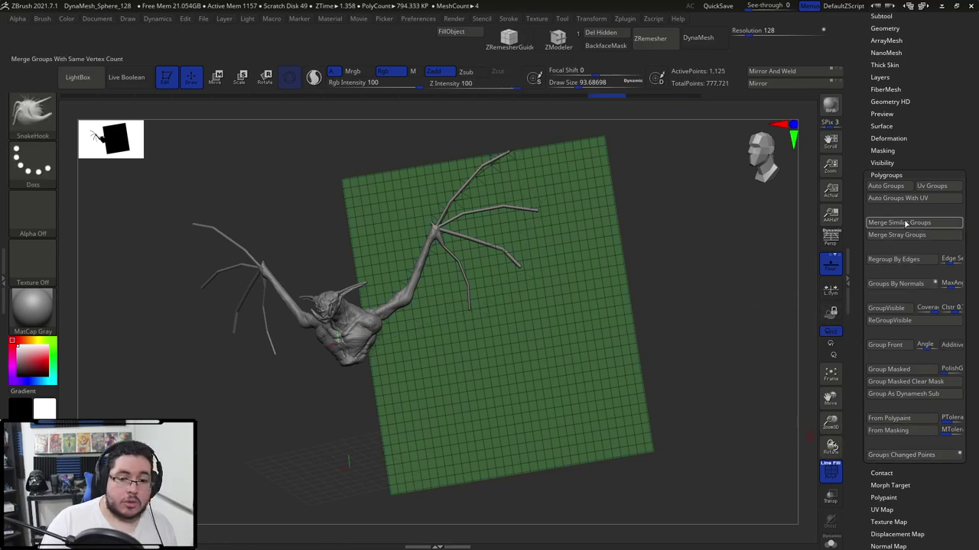
pyautogui.click(883, 346)
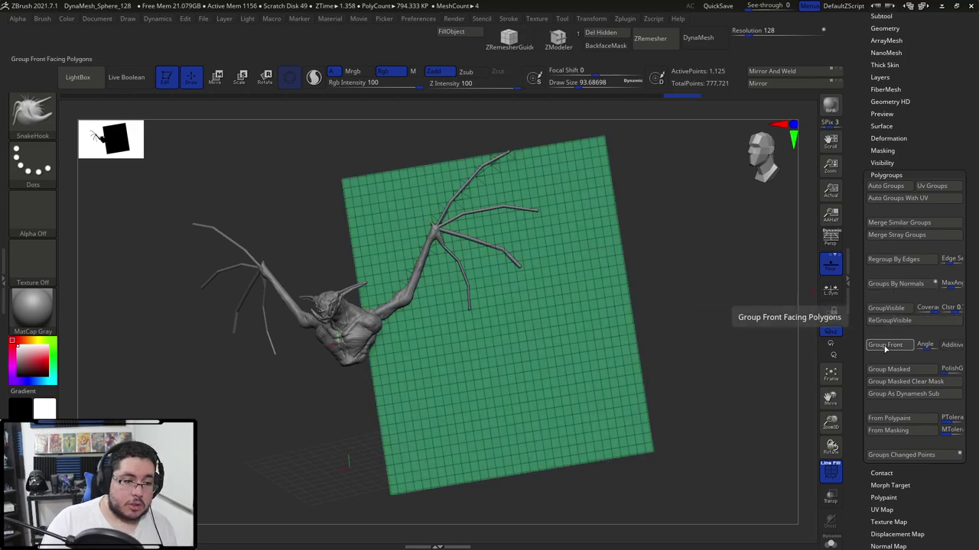
# Lasso-hide the part of the plane above the wing arm and top finger, and delete the hidden geometry.
pyautogui.hotkey('ctrl', 'shift')
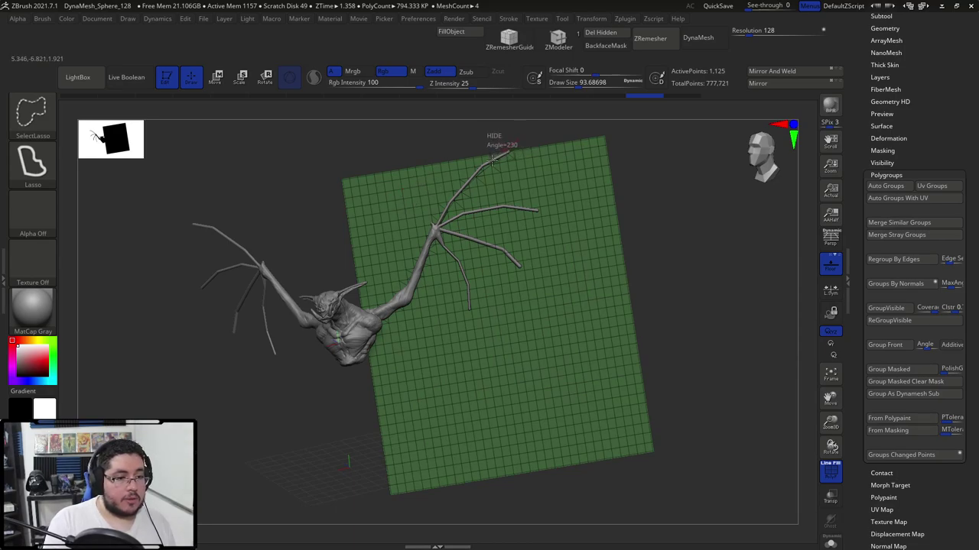
pyautogui.moveTo(434, 228)
pyautogui.keyDown('ctrl'); pyautogui.keyDown('alt'); pyautogui.keyDown('shift'); pyautogui.mouseDown()
pyautogui.moveTo(419, 229)
pyautogui.moveTo(363, 315)
pyautogui.moveTo(332, 133)
pyautogui.moveTo(448, 145)
pyautogui.mouseUp(); pyautogui.keyUp('shift'); pyautogui.keyUp('alt'); pyautogui.keyUp('ctrl')
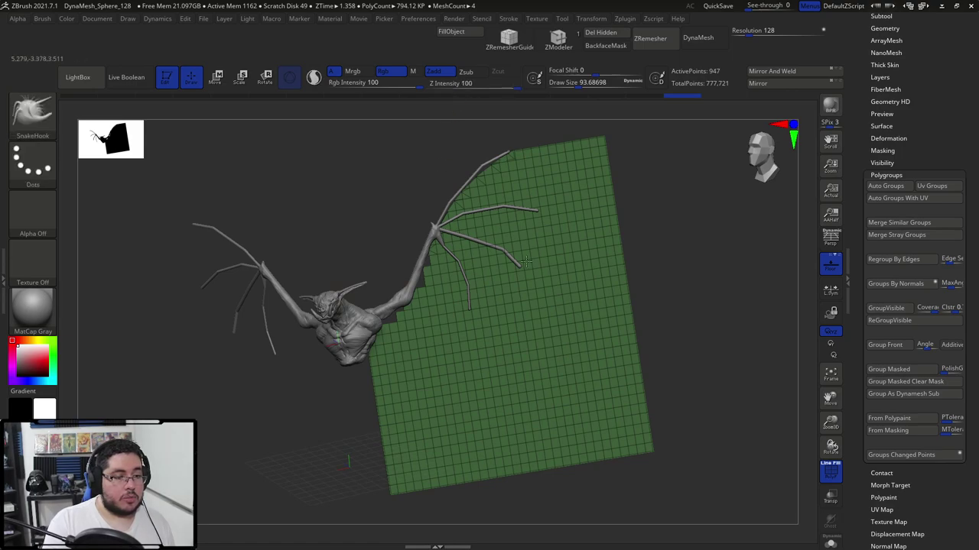
pyautogui.keyDown('alt'); pyautogui.moveTo(665, 285); pyautogui.dragTo(672, 237); pyautogui.keyUp('alt')
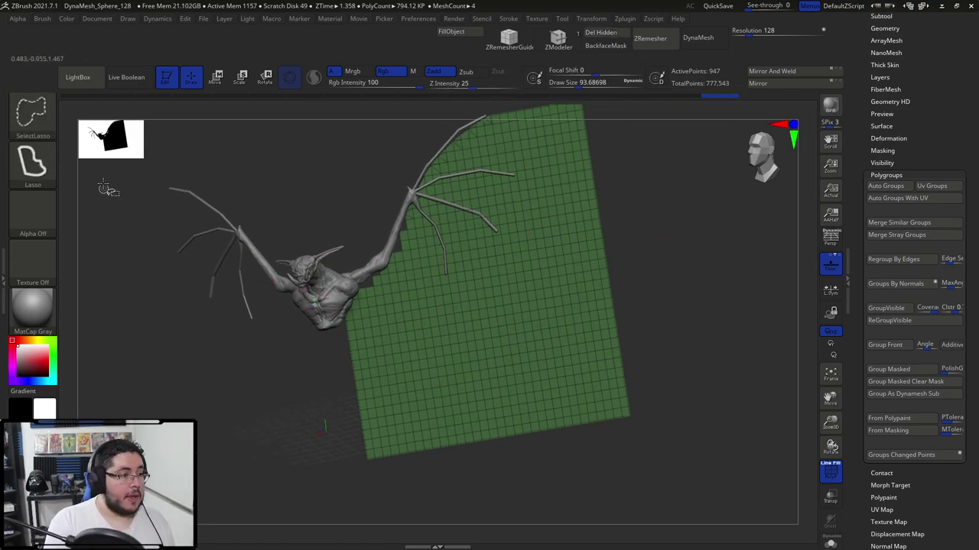
# Slice a scalloped lower membrane outline from the torso past the finger tips with KnifeLasso.
pyautogui.keyDown('ctrl'); pyautogui.keyDown('shift'); pyautogui.click(32, 112); pyautogui.keyUp('shift'); pyautogui.keyUp('ctrl')
pyautogui.click(386, 169)
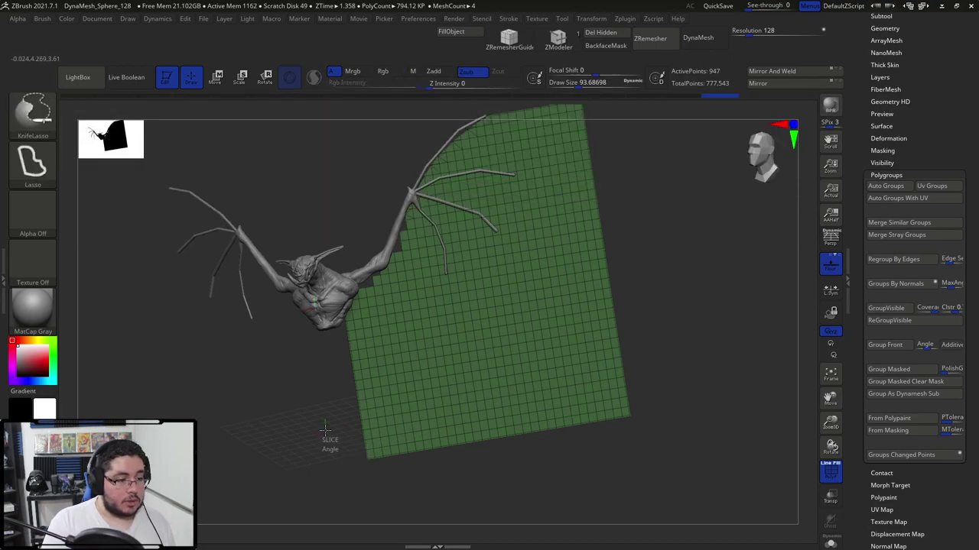
pyautogui.moveTo(329, 447)
pyautogui.keyDown('ctrl'); pyautogui.keyDown('shift'); pyautogui.mouseDown()
pyautogui.moveTo(340, 309)
pyautogui.moveTo(440, 275)
pyautogui.moveTo(492, 236)
pyautogui.mouseUp(); pyautogui.keyUp('shift'); pyautogui.keyUp('ctrl')
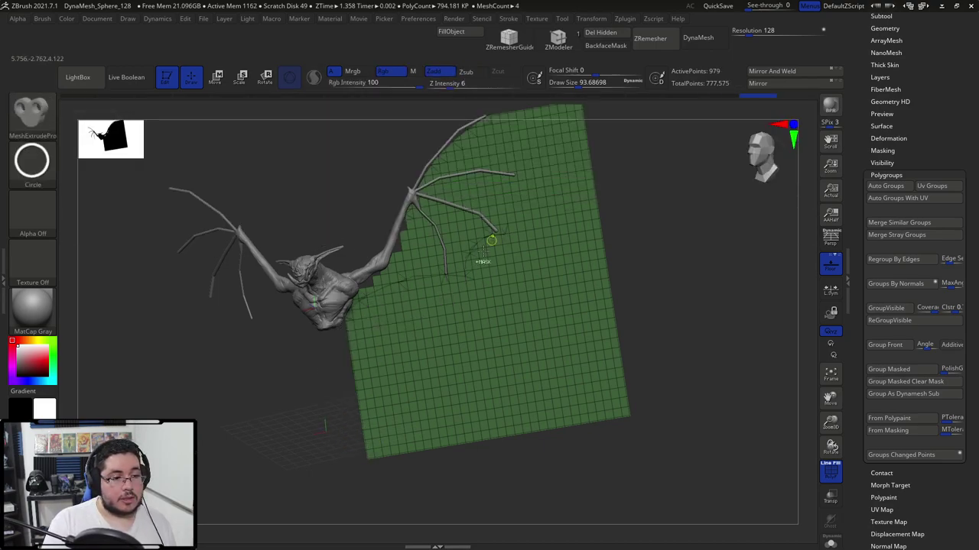
pyautogui.moveTo(339, 384)
pyautogui.keyDown('ctrl'); pyautogui.keyDown('shift'); pyautogui.mouseDown()
pyautogui.moveTo(408, 292)
pyautogui.moveTo(487, 241)
pyautogui.moveTo(520, 195)
pyautogui.moveTo(526, 126)
pyautogui.moveTo(751, 367)
pyautogui.moveTo(385, 539)
pyautogui.mouseUp(); pyautogui.keyUp('shift'); pyautogui.keyUp('ctrl')
pyautogui.keyDown('alt'); pyautogui.moveTo(723, 273); pyautogui.dragTo(731, 329); pyautogui.keyUp('alt')
# Lasso-hide the plane area outside the sliced membrane outline with SelectLasso, including the detached corner piece.
pyautogui.keyDown('ctrl'); pyautogui.keyDown('shift'); pyautogui.click(31, 115); pyautogui.keyUp('shift'); pyautogui.keyUp('ctrl')
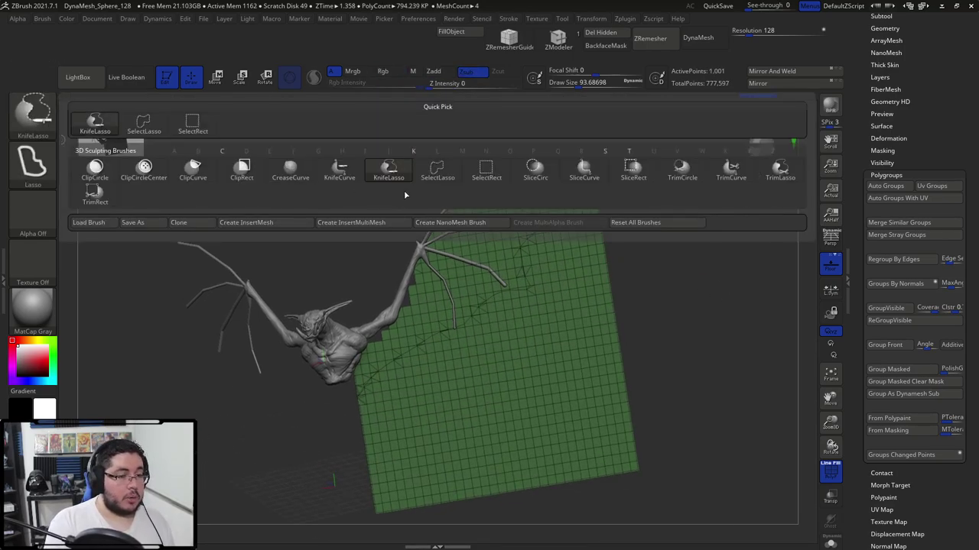
pyautogui.keyDown('ctrl'); pyautogui.keyDown('shift'); pyautogui.click(445, 173); pyautogui.keyUp('shift'); pyautogui.keyUp('ctrl')
pyautogui.moveTo(699, 188)
pyautogui.keyDown('ctrl'); pyautogui.keyDown('shift'); pyautogui.mouseDown()
pyautogui.moveTo(546, 140)
pyautogui.moveTo(512, 175)
pyautogui.moveTo(540, 208)
pyautogui.moveTo(535, 288)
pyautogui.moveTo(389, 371)
pyautogui.moveTo(371, 394)
pyautogui.mouseUp(); pyautogui.keyUp('shift'); pyautogui.keyUp('ctrl')
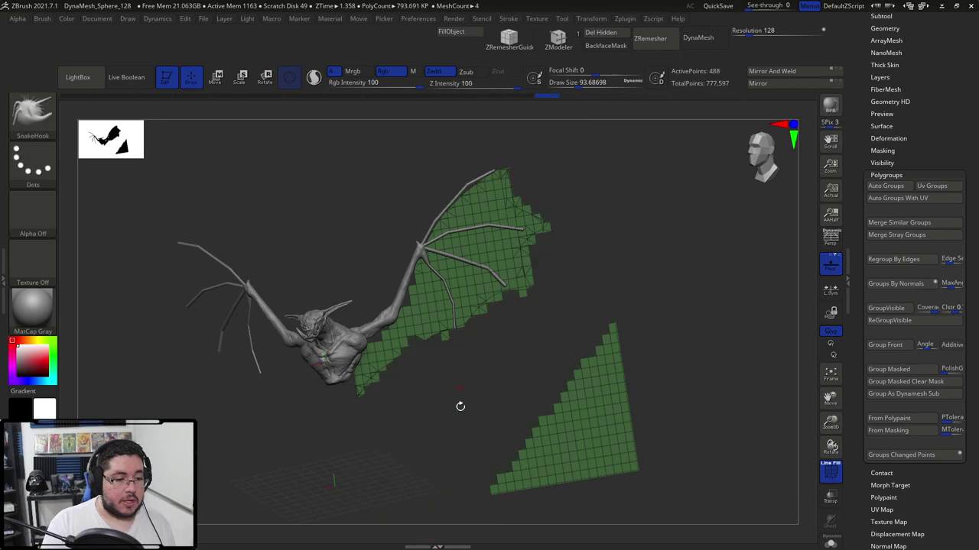
pyautogui.moveTo(470, 432)
pyautogui.keyDown('ctrl'); pyautogui.keyDown('alt'); pyautogui.keyDown('shift'); pyautogui.mouseDown()
pyautogui.moveTo(432, 489)
pyautogui.moveTo(621, 529)
pyautogui.moveTo(608, 529)
pyautogui.mouseUp(); pyautogui.keyUp('shift'); pyautogui.keyUp('alt'); pyautogui.keyUp('ctrl')
# Lasso-hide the leftover jagged polygons along the membrane's outer edge between the upper finger tips.
pyautogui.moveTo(616, 197)
pyautogui.keyDown('alt'); pyautogui.mouseDown()
pyautogui.moveTo(638, 179)
pyautogui.moveTo(637, 265)
pyautogui.mouseUp(); pyautogui.keyUp('alt')
pyautogui.keyDown('ctrl'); pyautogui.keyDown('alt'); pyautogui.keyDown('shift'); pyautogui.moveTo(560, 159); pyautogui.dragTo(526, 188); pyautogui.keyUp('shift'); pyautogui.keyUp('alt'); pyautogui.keyUp('ctrl')
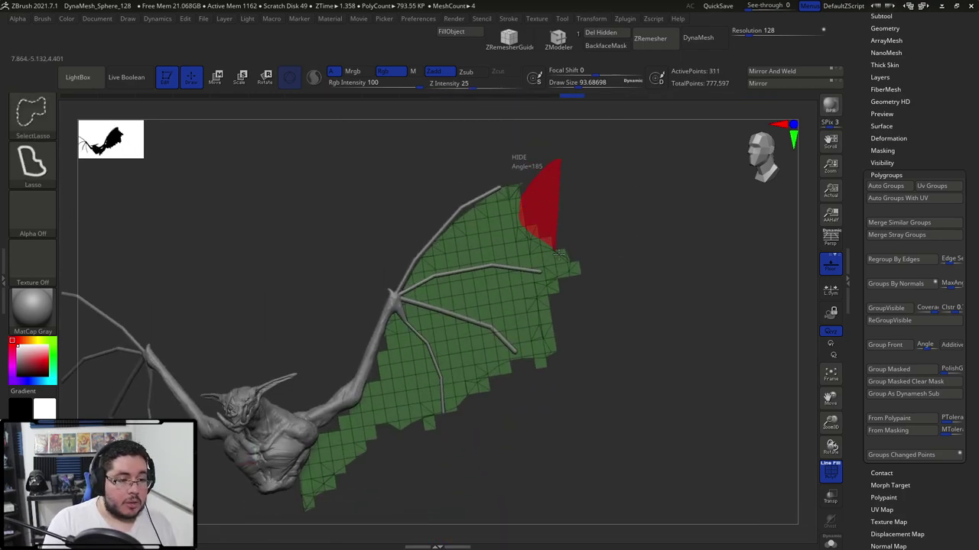
pyautogui.keyDown('ctrl'); pyautogui.keyDown('alt'); pyautogui.keyDown('shift'); pyautogui.moveTo(600, 277); pyautogui.dragTo(601, 275); pyautogui.keyUp('shift'); pyautogui.keyUp('alt'); pyautogui.keyUp('ctrl')
pyautogui.keyDown('ctrl'); pyautogui.keyDown('alt'); pyautogui.keyDown('shift'); pyautogui.moveTo(541, 309); pyautogui.dragTo(541, 308); pyautogui.keyUp('shift'); pyautogui.keyUp('alt'); pyautogui.keyUp('ctrl')
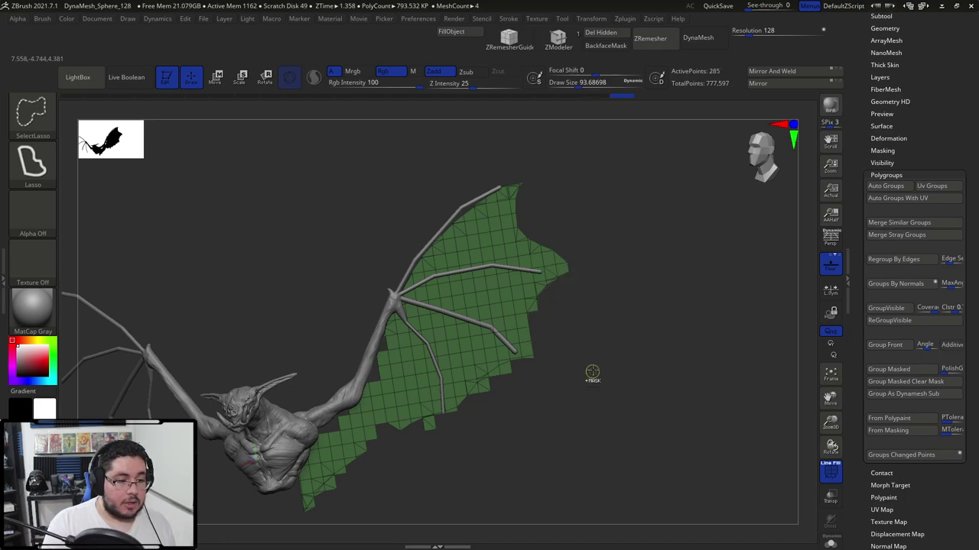
pyautogui.moveTo(589, 372); pyautogui.dragTo(564, 298)
# Lasso-hide the stray polygons along the membrane's lower edge down to the torso, and delete all hidden geometry.
pyautogui.keyDown('ctrl'); pyautogui.keyDown('alt'); pyautogui.keyDown('shift'); pyautogui.moveTo(471, 373); pyautogui.dragTo(447, 360); pyautogui.keyUp('shift'); pyautogui.keyUp('alt'); pyautogui.keyUp('ctrl')
pyautogui.keyDown('ctrl'); pyautogui.keyDown('alt'); pyautogui.keyDown('shift'); pyautogui.moveTo(346, 441); pyautogui.dragTo(344, 444); pyautogui.keyUp('shift'); pyautogui.keyUp('alt'); pyautogui.keyUp('ctrl')
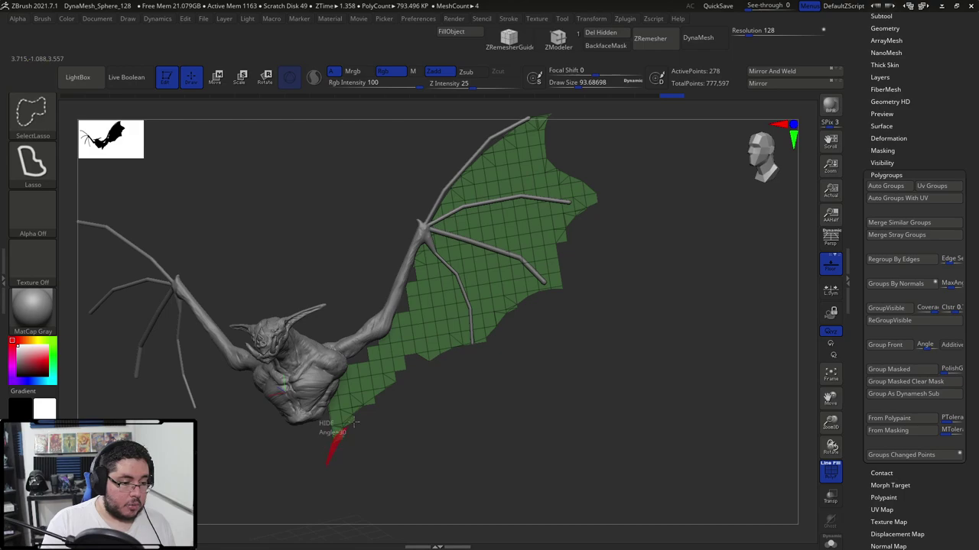
pyautogui.keyDown('ctrl'); pyautogui.keyDown('alt'); pyautogui.keyDown('shift'); pyautogui.moveTo(464, 353); pyautogui.dragTo(464, 354); pyautogui.keyUp('shift'); pyautogui.keyUp('alt'); pyautogui.keyUp('ctrl')
pyautogui.moveTo(465, 400)
pyautogui.mouseDown()
pyautogui.moveTo(527, 421)
pyautogui.moveTo(519, 381)
pyautogui.mouseUp()
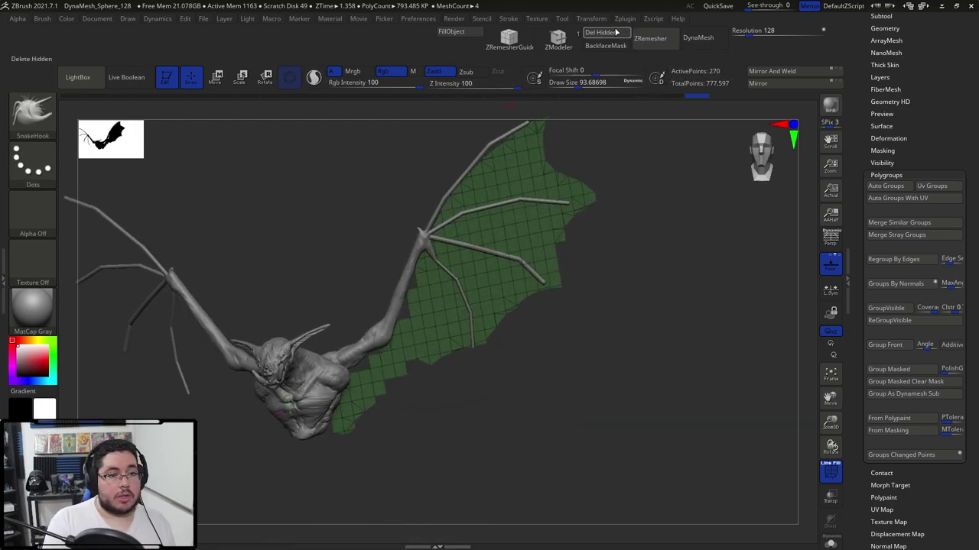
# Remesh the wing membrane with ZRemesher at a target polygons count of 5.
pyautogui.moveTo(906, 79); pyautogui.dragTo(904, 85)
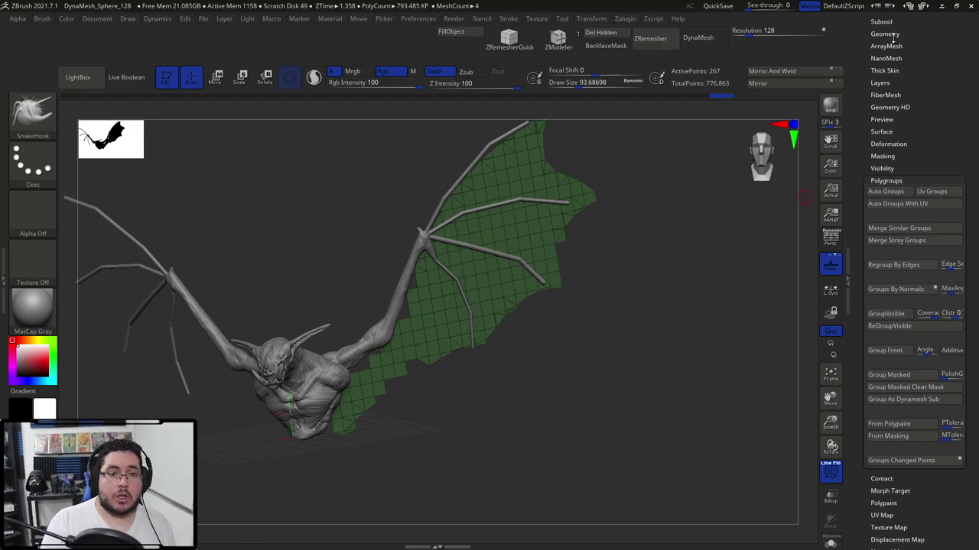
pyautogui.click(888, 35)
pyautogui.click(885, 228)
pyautogui.click(884, 245)
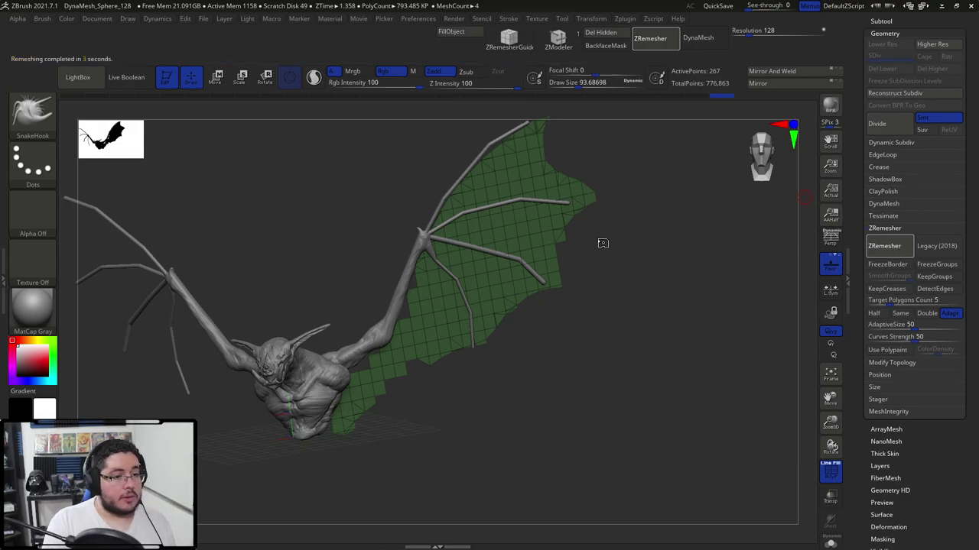
pyautogui.moveTo(627, 263); pyautogui.dragTo(548, 209)
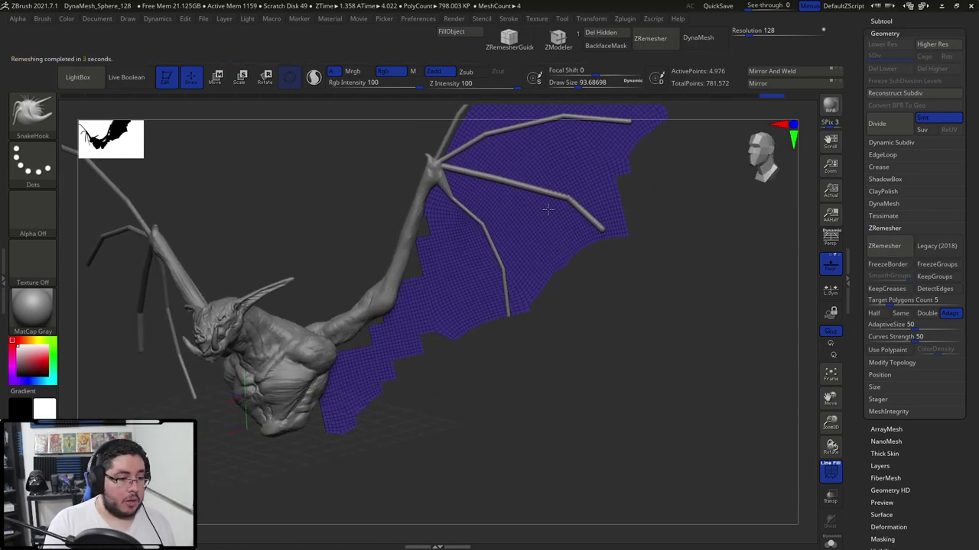
# Turn on ZRemesher's Half option and remesh the membrane three times to lower its density.
pyautogui.click(874, 313)
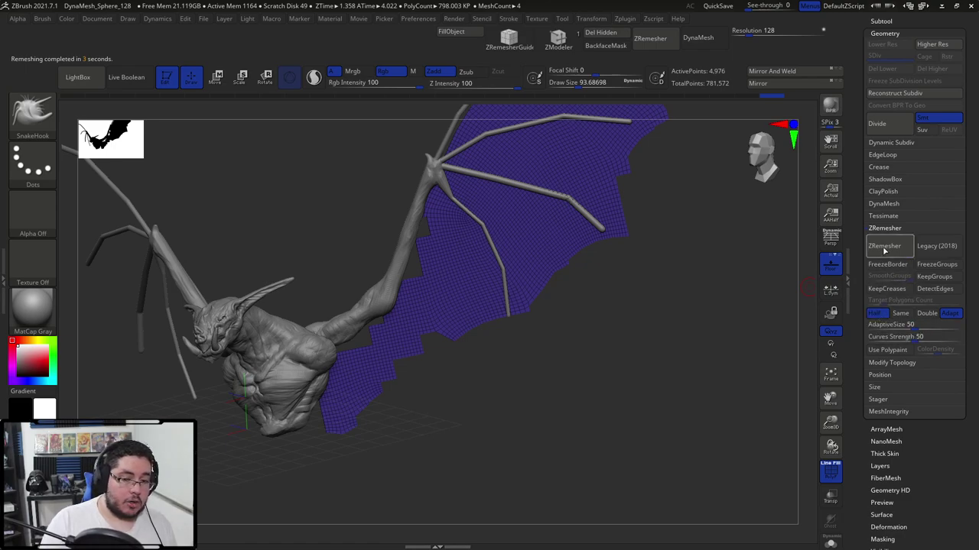
pyautogui.click(883, 245)
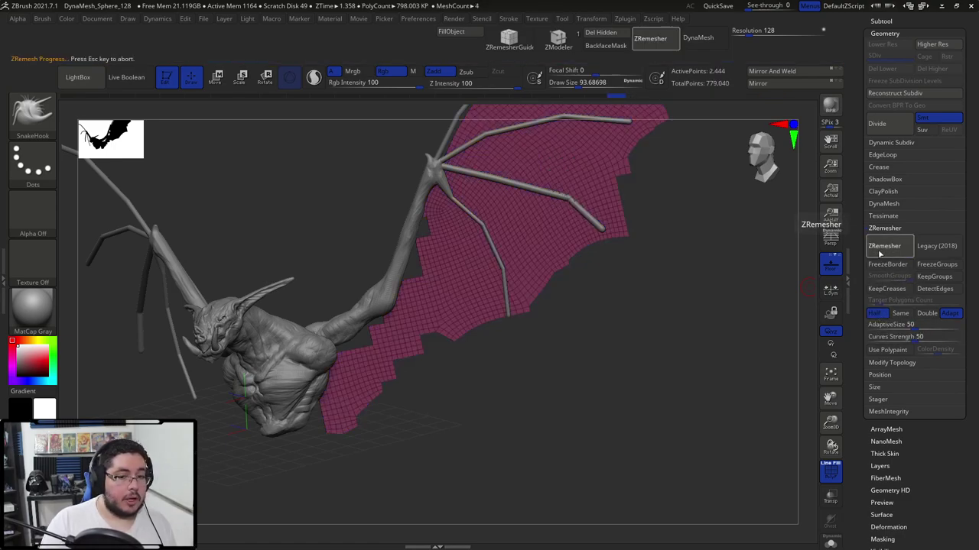
pyautogui.click(881, 249)
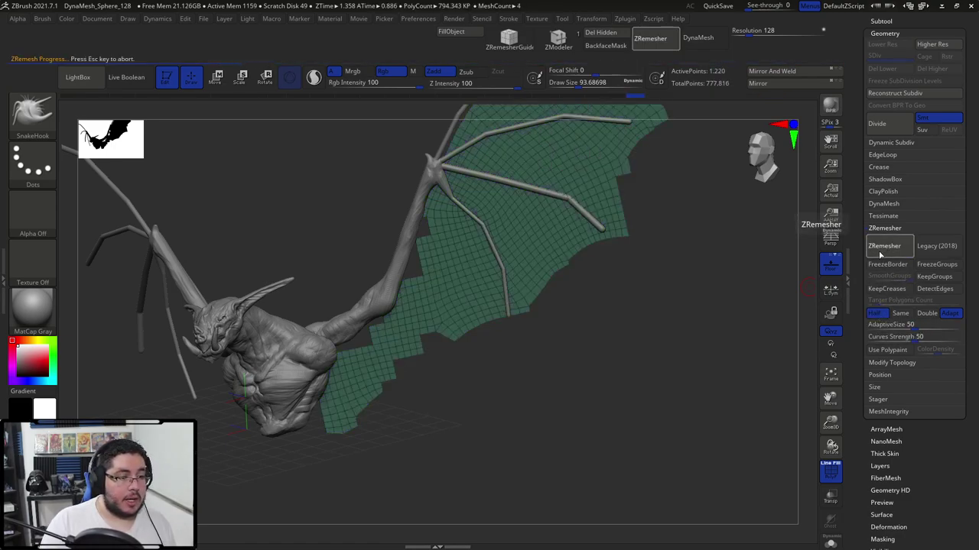
# Select the Move brush and enlarge its draw size to about 685.
pyautogui.moveTo(601, 305); pyautogui.dragTo(665, 308, button='right')
pyautogui.press('b')
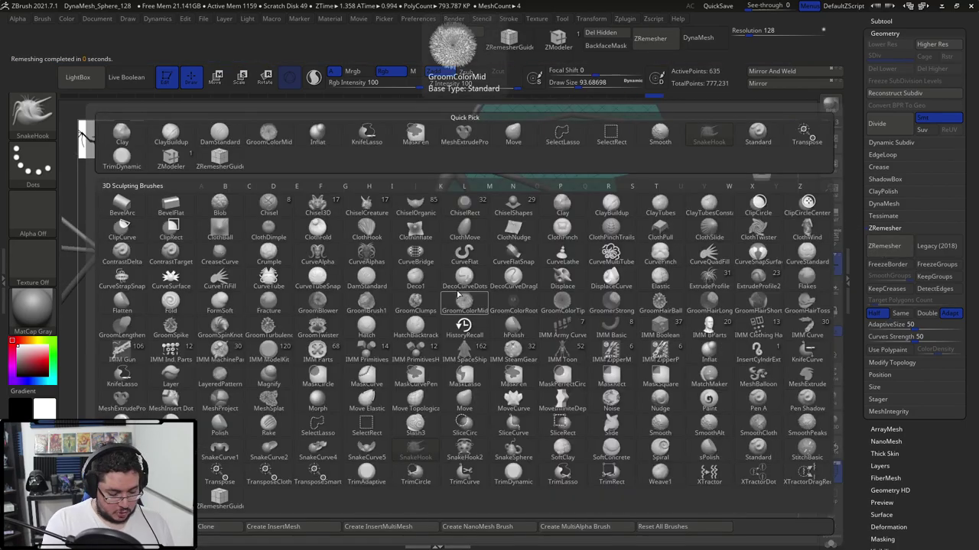
pyautogui.press('m')
pyautogui.press('v')
pyautogui.moveTo(463, 298); pyautogui.dragTo(514, 303, button='right')
pyautogui.press('b')
pyautogui.press('m')
pyautogui.press('v')
pyautogui.press('space')
pyautogui.moveTo(457, 283)
pyautogui.mouseDown()
pyautogui.moveTo(477, 283)
pyautogui.moveTo(451, 269)
pyautogui.mouseUp()
pyautogui.press('space')
pyautogui.moveTo(441, 263)
pyautogui.mouseDown(button='right')
pyautogui.moveTo(382, 253)
pyautogui.moveTo(391, 232)
pyautogui.mouseUp(button='right')
pyautogui.press('space')
pyautogui.moveTo(398, 237); pyautogui.dragTo(407, 237)
# Move the membrane's inner edge to follow the wing arm and meet the torso.
pyautogui.moveTo(529, 370); pyautogui.dragTo(462, 351, button='right')
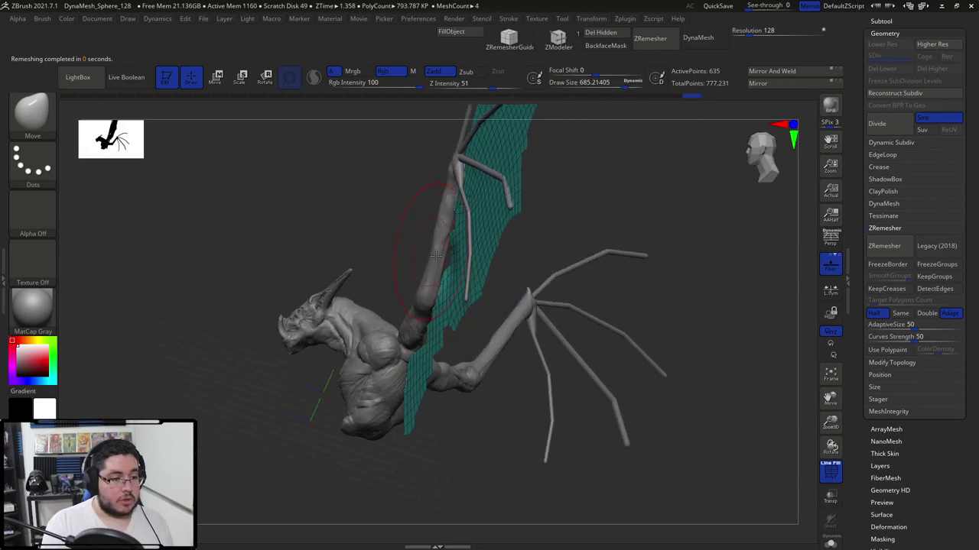
pyautogui.moveTo(434, 220); pyautogui.dragTo(455, 222)
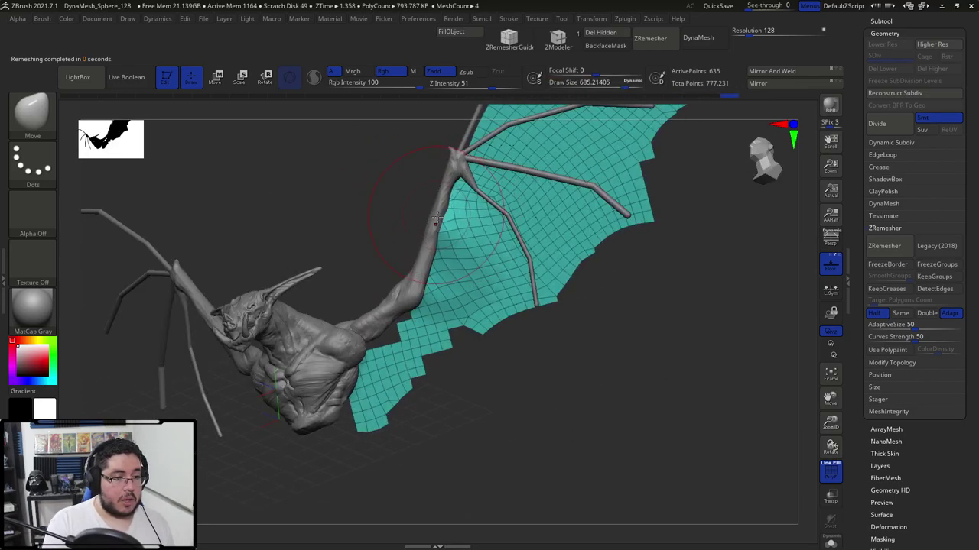
pyautogui.moveTo(403, 355); pyautogui.dragTo(391, 353)
pyautogui.moveTo(383, 411); pyautogui.dragTo(341, 412)
# Move the upper part of the wing membrane so it follows the leading finger and wing tip.
pyautogui.moveTo(625, 288); pyautogui.dragTo(646, 317)
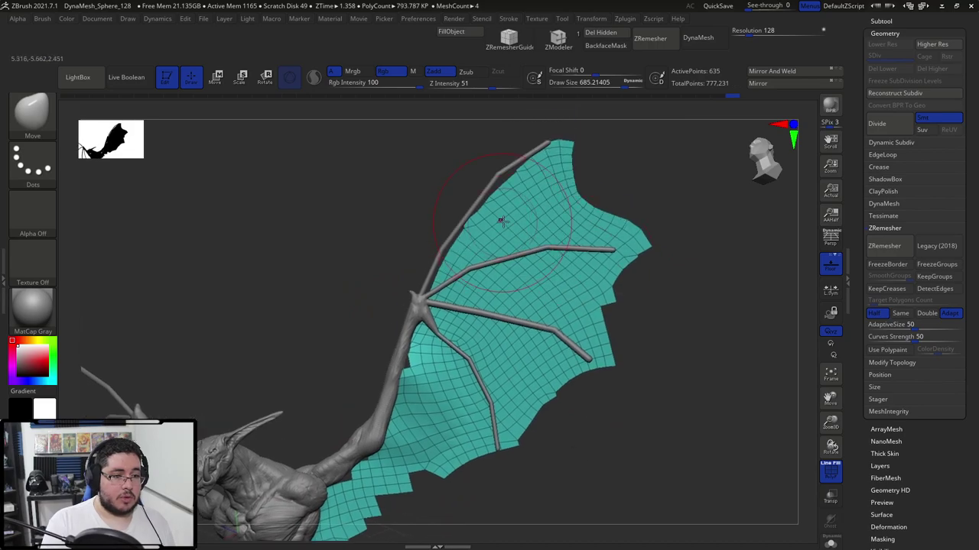
pyautogui.moveTo(490, 173); pyautogui.dragTo(566, 196)
pyautogui.moveTo(548, 159); pyautogui.dragTo(466, 243)
pyautogui.moveTo(417, 167)
pyautogui.mouseDown()
pyautogui.moveTo(419, 232)
pyautogui.moveTo(451, 244)
pyautogui.mouseUp()
pyautogui.moveTo(421, 321); pyautogui.dragTo(411, 334)
pyautogui.moveTo(397, 252)
pyautogui.mouseDown()
pyautogui.moveTo(354, 265)
pyautogui.moveTo(282, 263)
pyautogui.mouseUp()
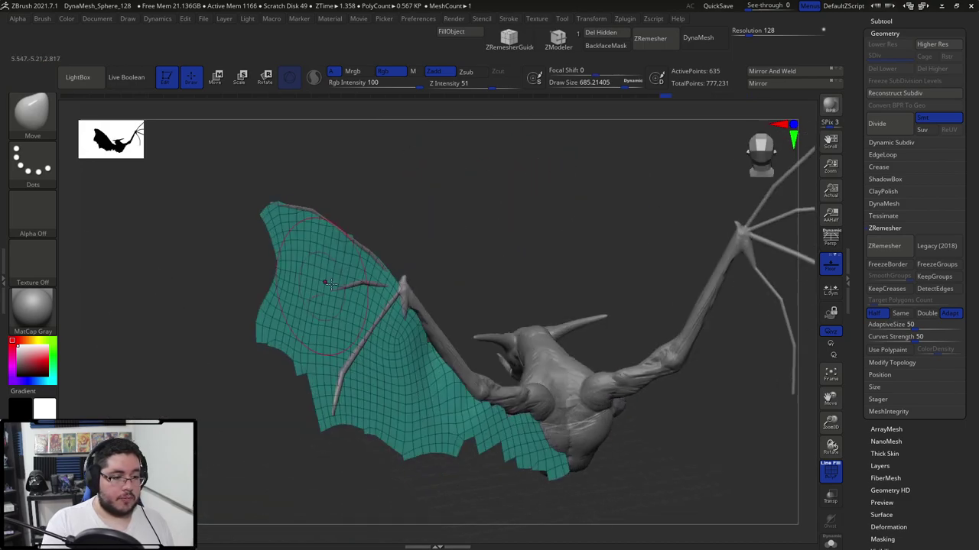
# Adjust the membrane from behind with the Move brush so it fits the wing arm and finger bones.
pyautogui.moveTo(407, 322); pyautogui.dragTo(383, 295)
pyautogui.moveTo(399, 221); pyautogui.dragTo(380, 252)
pyautogui.moveTo(380, 248); pyautogui.dragTo(373, 255)
pyautogui.moveTo(397, 200)
pyautogui.mouseDown()
pyautogui.moveTo(434, 192)
pyautogui.moveTo(455, 213)
pyautogui.moveTo(410, 227)
pyautogui.mouseUp()
pyautogui.moveTo(358, 243); pyautogui.dragTo(357, 250)
pyautogui.moveTo(504, 229); pyautogui.dragTo(605, 387)
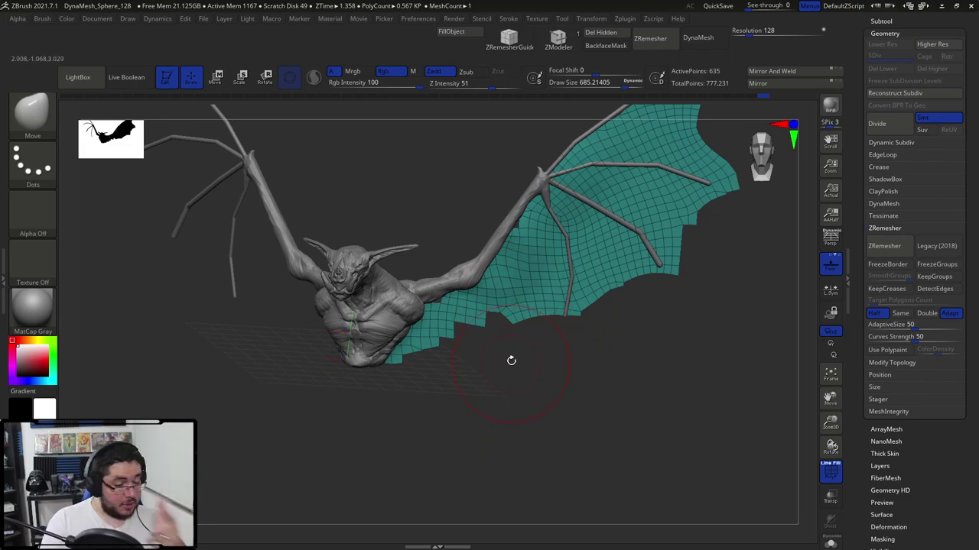
pyautogui.moveTo(576, 390); pyautogui.dragTo(788, 294)
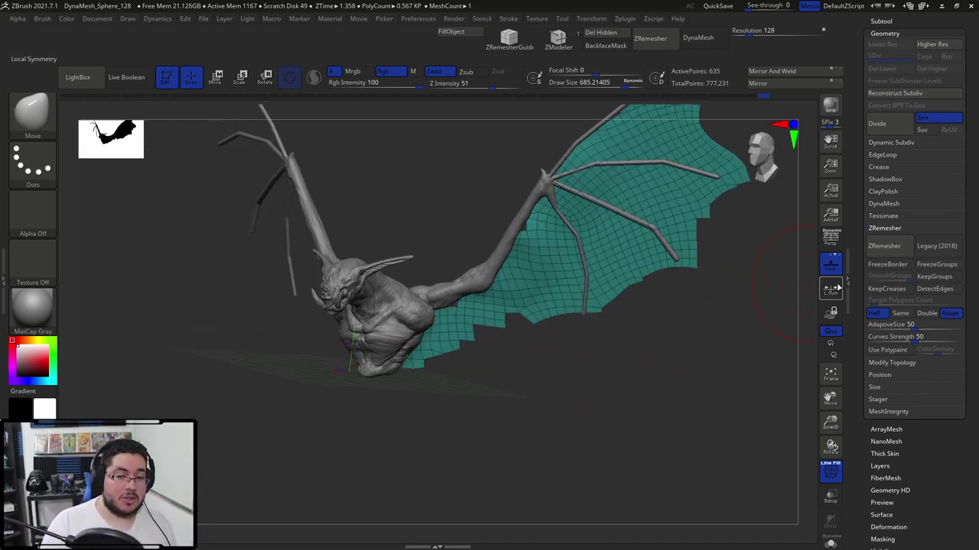
# Turn on Dynamic Subdiv for the membrane, set its thickness to about 0.0207 and hide the polygon wireframe.
pyautogui.click(899, 246)
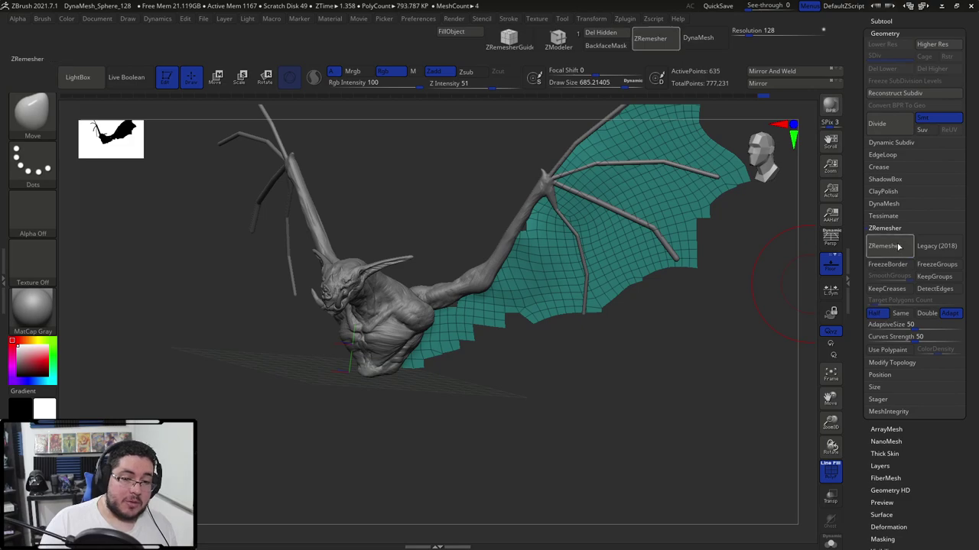
pyautogui.click(892, 143)
pyautogui.click(889, 154)
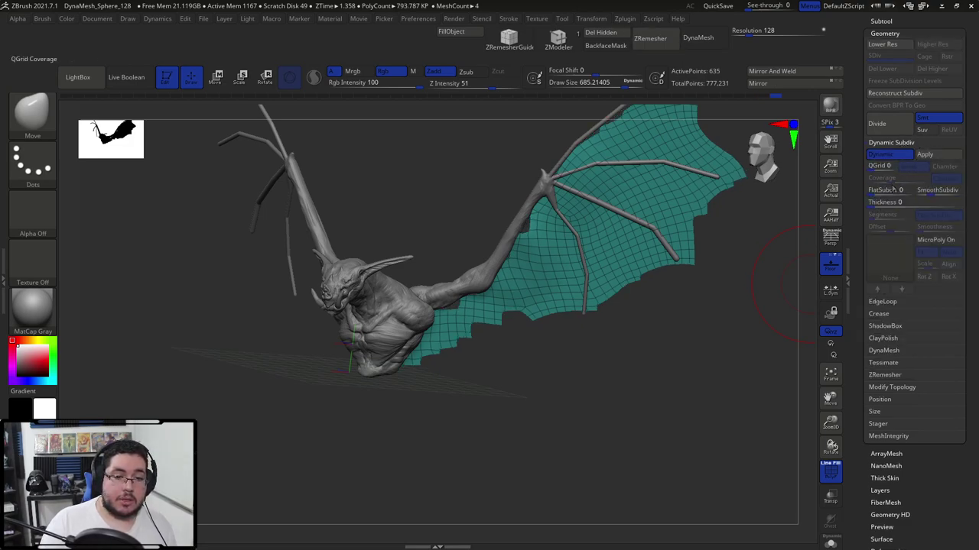
pyautogui.moveTo(877, 205); pyautogui.dragTo(885, 197)
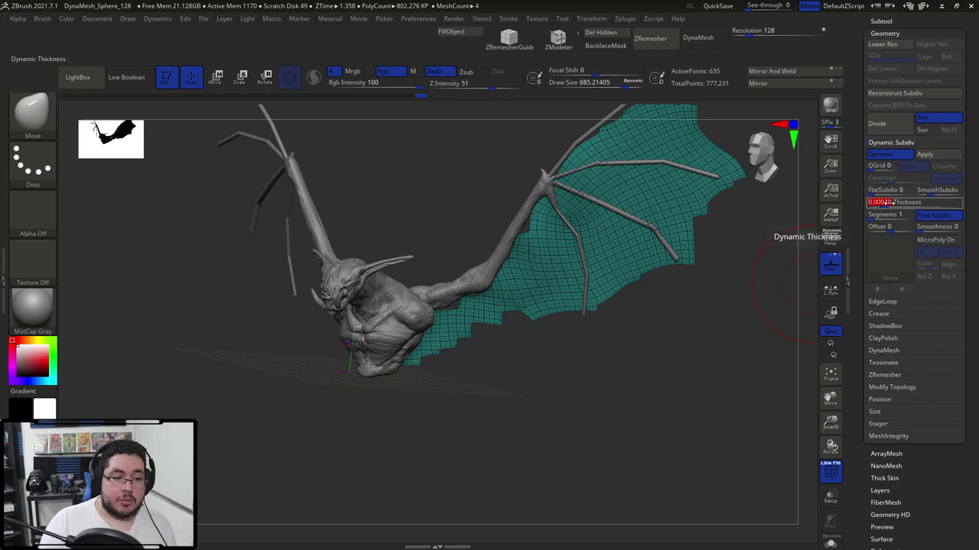
pyautogui.click(830, 468)
pyautogui.moveTo(760, 426); pyautogui.dragTo(766, 322)
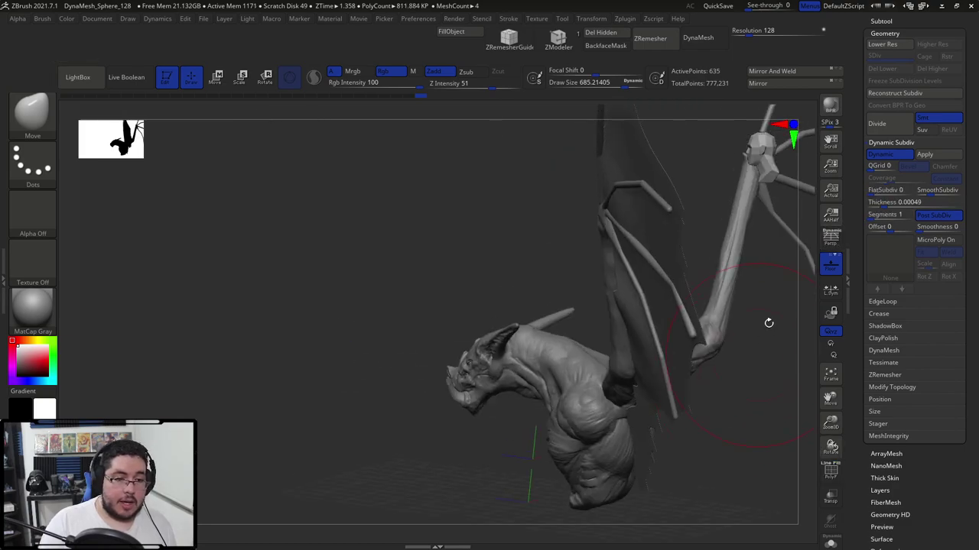
pyautogui.moveTo(884, 203); pyautogui.dragTo(906, 204)
pyautogui.click(893, 202)
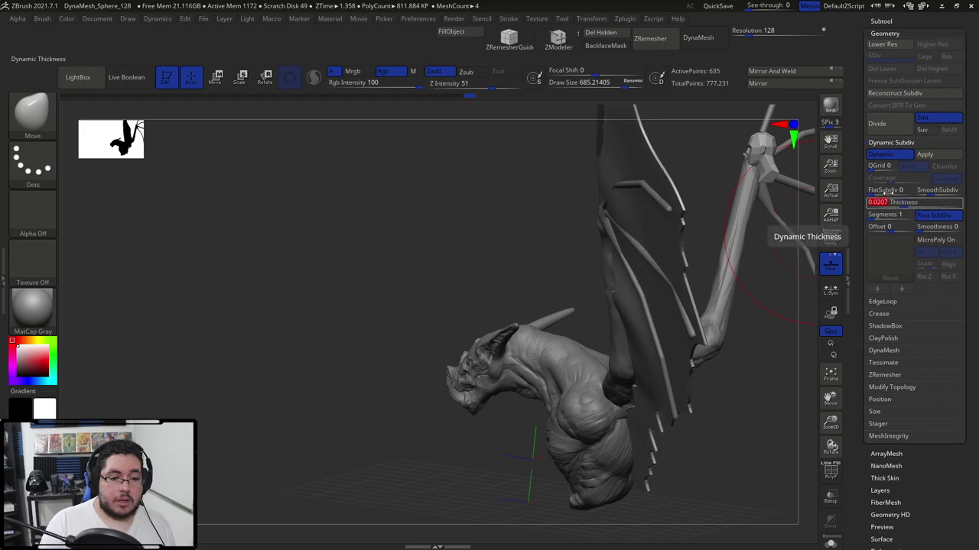
# Select the ClayBuildup brush and reduce its draw size to about 104.
pyautogui.keyDown('shift'); pyautogui.moveTo(544, 184); pyautogui.dragTo(627, 170); pyautogui.keyUp('shift')
pyautogui.press('b')
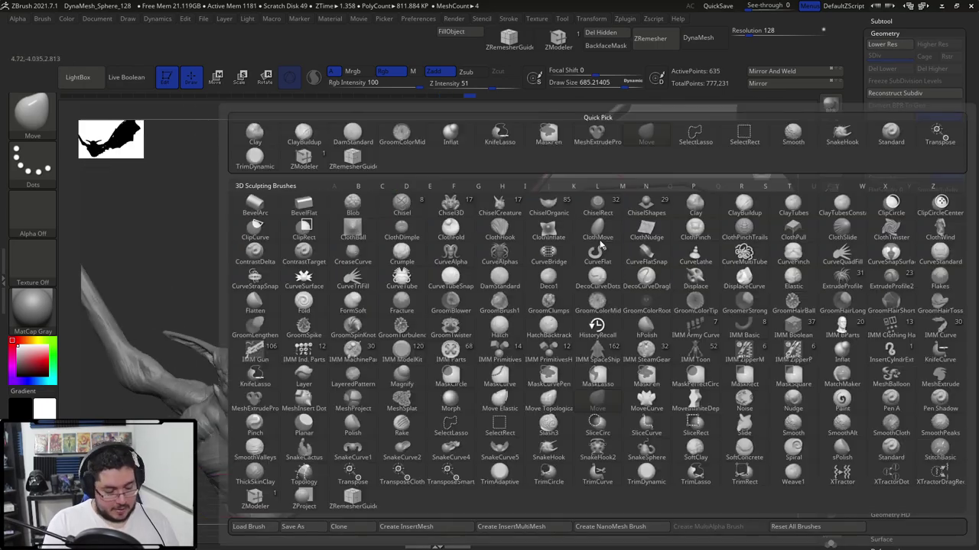
pyautogui.press('c')
pyautogui.press('b')
pyautogui.press('space')
pyautogui.press('b')
pyautogui.press('c')
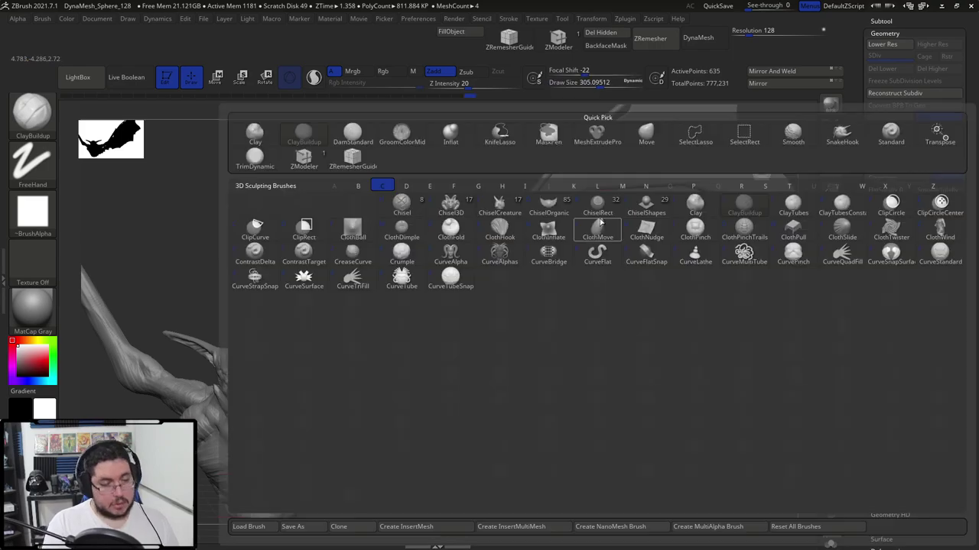
pyautogui.press('b')
pyautogui.press('space')
pyautogui.moveTo(602, 219); pyautogui.dragTo(587, 224)
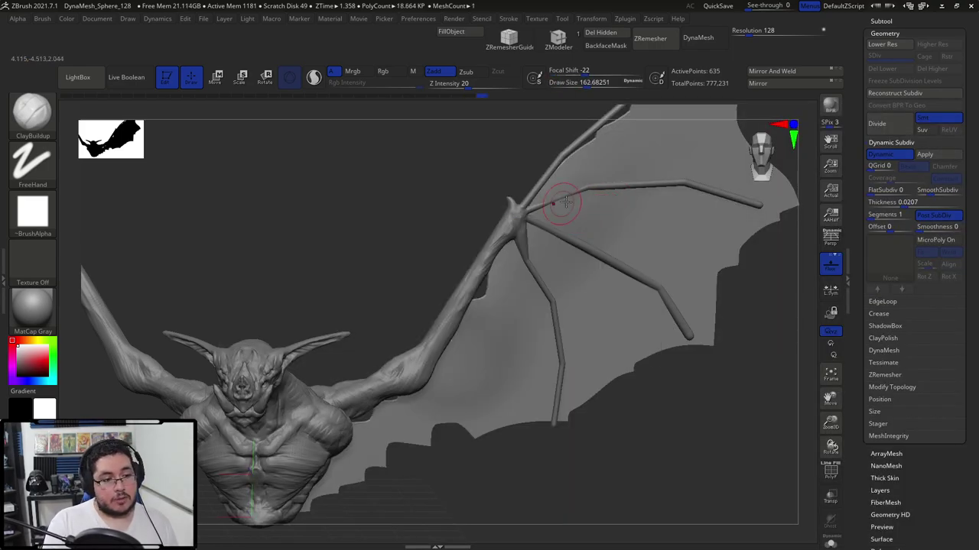
pyautogui.press('[')
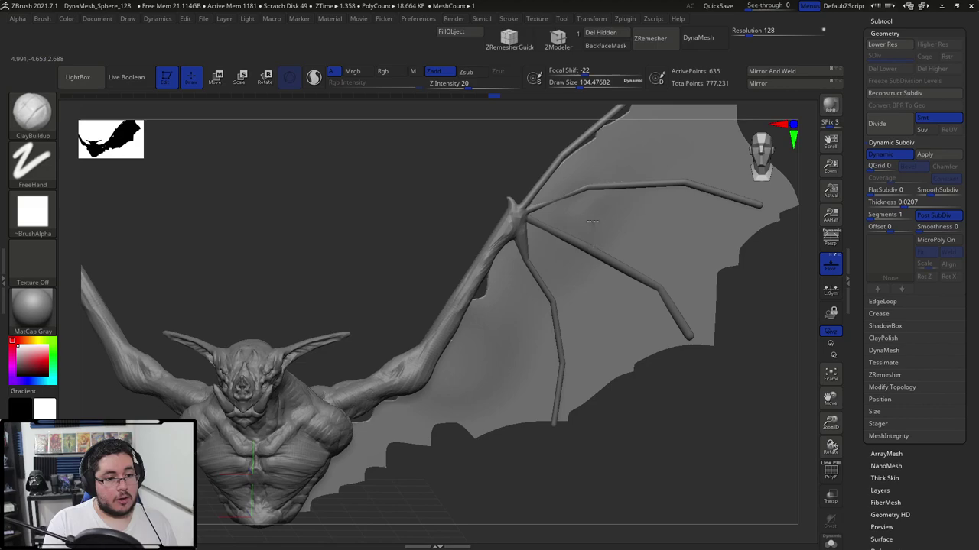
# Subdivide the membrane to level 3 and start sculpting ClayBuildup folds between the second and third fingers.
pyautogui.moveTo(688, 372); pyautogui.dragTo(634, 244)
pyautogui.press('b')
pyautogui.press('m')
pyautogui.press('e')
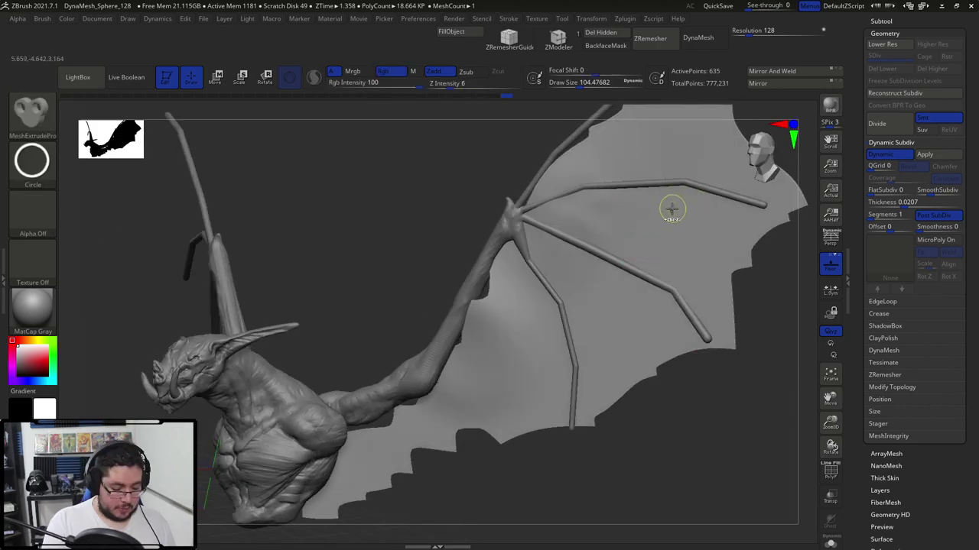
pyautogui.press('b')
pyautogui.press('c')
pyautogui.press('b')
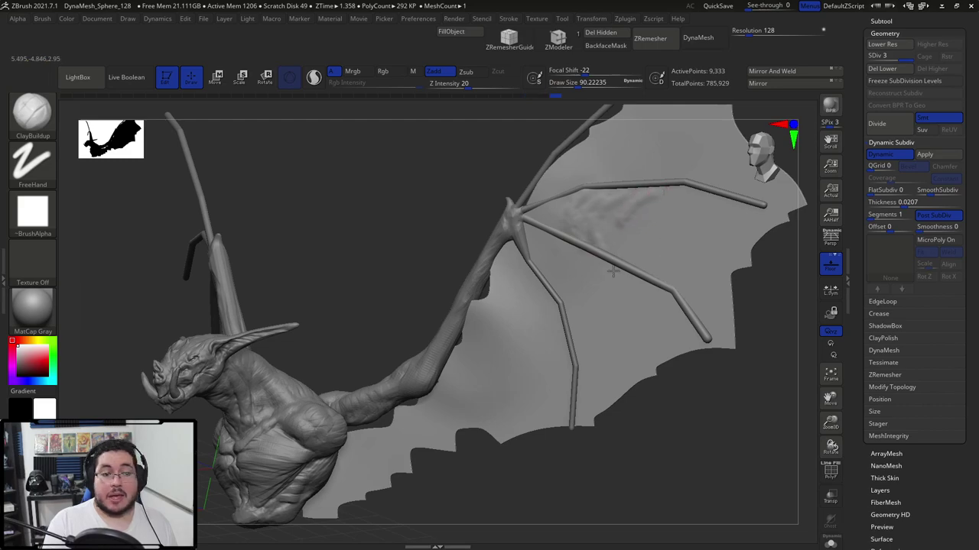
# Sculpt and soften skin folds in the membrane's upper finger panels, reducing the ClayBuildup draw size to about 116.
pyautogui.keyDown('alt'); pyautogui.moveTo(635, 311); pyautogui.dragTo(541, 311, button='right'); pyautogui.keyUp('alt')
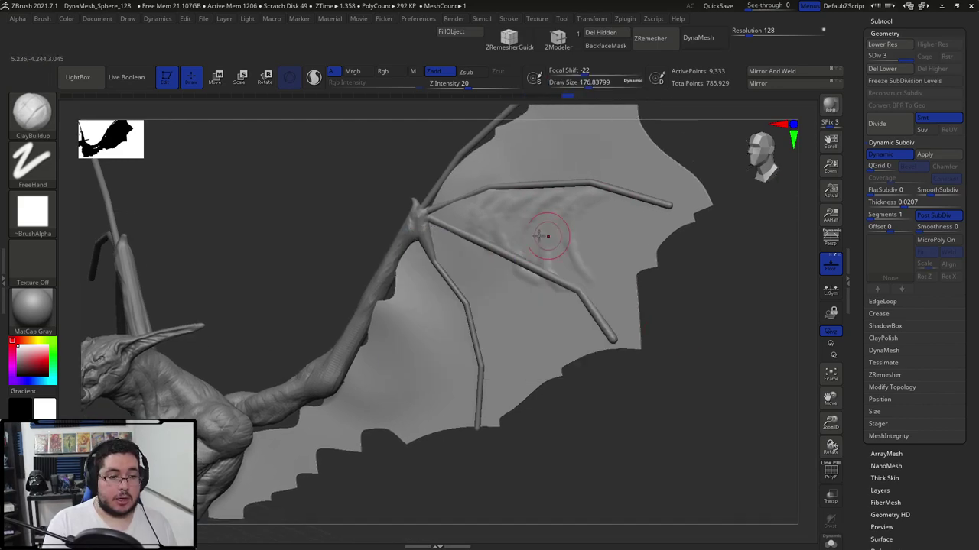
pyautogui.keyDown('shift'); pyautogui.moveTo(544, 235); pyautogui.dragTo(484, 203); pyautogui.keyUp('shift')
pyautogui.moveTo(639, 267)
pyautogui.keyDown('ctrl'); pyautogui.mouseDown(button='right')
pyautogui.moveTo(622, 142)
pyautogui.moveTo(609, 202)
pyautogui.mouseUp(button='right'); pyautogui.keyUp('ctrl')
pyautogui.press('space')
pyautogui.moveTo(606, 198); pyautogui.dragTo(596, 199)
pyautogui.press('space')
pyautogui.moveTo(500, 235); pyautogui.dragTo(496, 235)
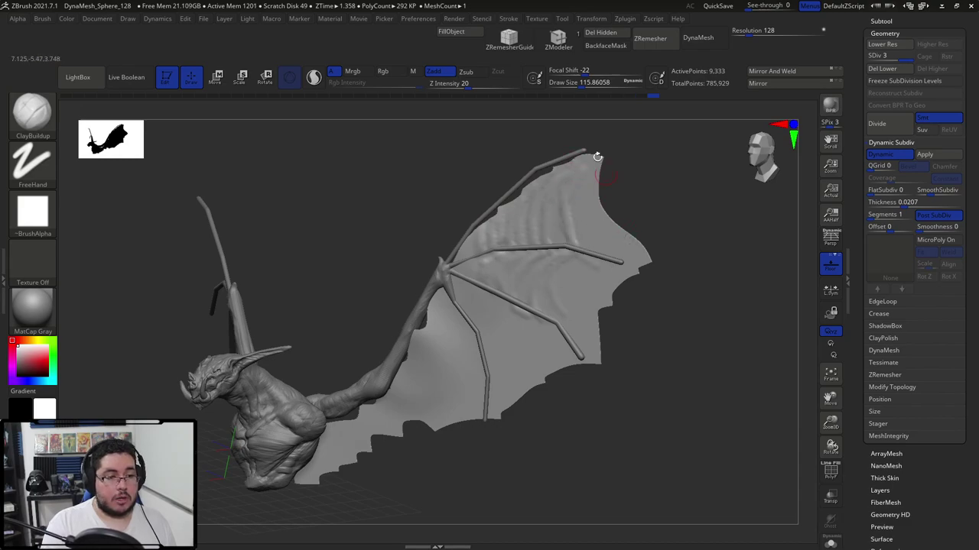
# Extend the ClayBuildup folds across the lower membrane panels toward the torso and smooth them.
pyautogui.moveTo(687, 231); pyautogui.dragTo(528, 255, button='right')
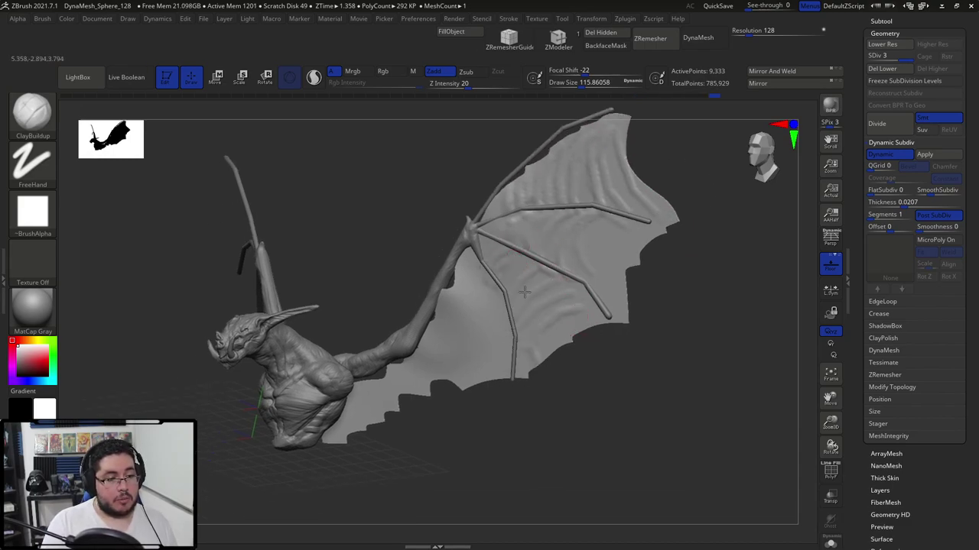
pyautogui.moveTo(528, 261); pyautogui.dragTo(564, 176, button='right')
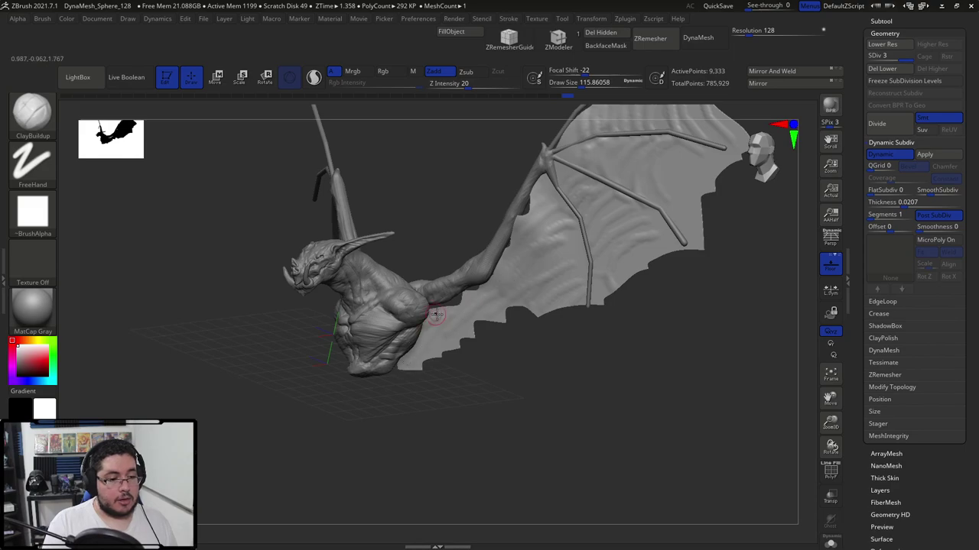
pyautogui.press('shift')
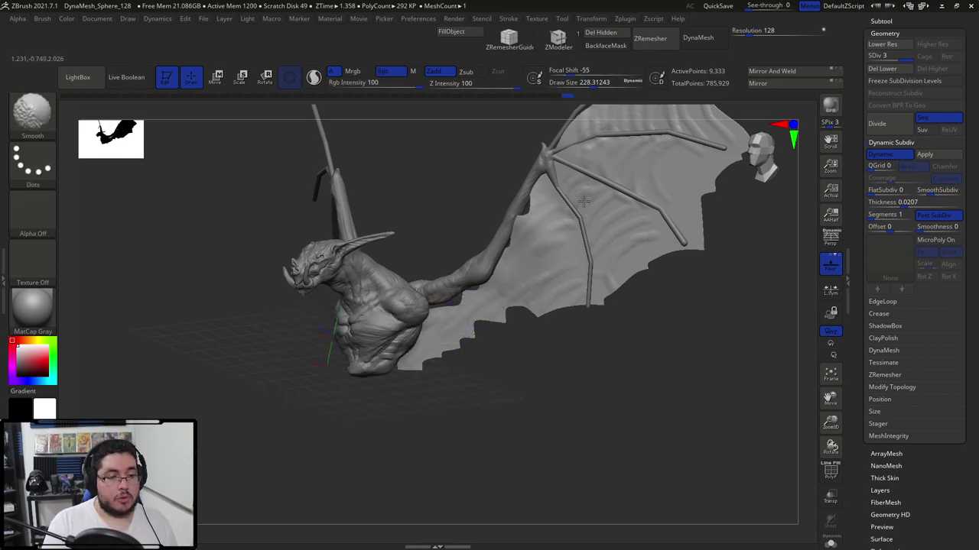
pyautogui.moveTo(700, 269); pyautogui.dragTo(650, 221, button='right')
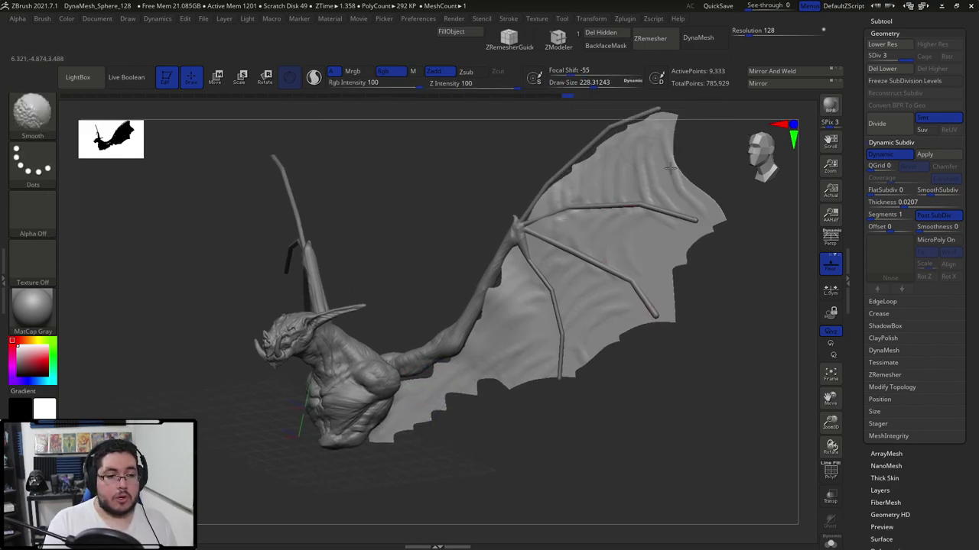
# Select the Move brush at a draw size of about 585 and reshape the membrane around the outer fingers.
pyautogui.moveTo(705, 149)
pyautogui.keyDown('ctrl'); pyautogui.mouseDown(button='right')
pyautogui.moveTo(727, 164)
pyautogui.moveTo(653, 176)
pyautogui.moveTo(670, 158)
pyautogui.mouseUp(button='right'); pyautogui.keyUp('ctrl')
pyautogui.press('b')
pyautogui.press('m')
pyautogui.press('v')
pyautogui.press('space')
pyautogui.moveTo(575, 237); pyautogui.dragTo(552, 218, button='right')
pyautogui.press('space')
pyautogui.moveTo(513, 217); pyautogui.dragTo(568, 170)
pyautogui.keyDown('alt'); pyautogui.moveTo(679, 177); pyautogui.dragTo(661, 123, button='right'); pyautogui.keyUp('alt')
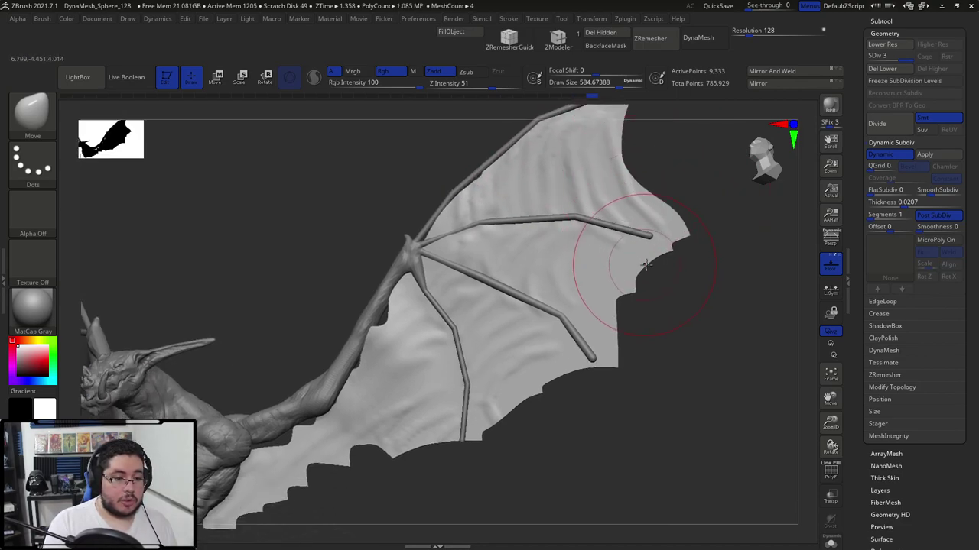
# Pull the membrane's inner edge in against the wing arm, reducing the Move brush's draw size to about 492.
pyautogui.moveTo(548, 437)
pyautogui.mouseDown(button='right')
pyautogui.moveTo(651, 313)
pyautogui.moveTo(399, 323)
pyautogui.mouseUp(button='right')
pyautogui.moveTo(446, 271); pyautogui.dragTo(485, 224)
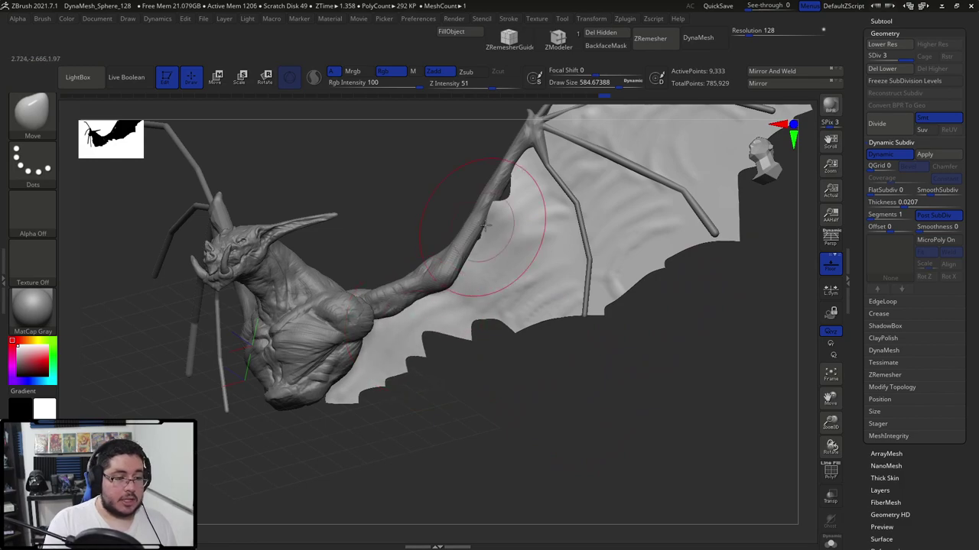
pyautogui.moveTo(448, 209); pyautogui.dragTo(491, 195, button='right')
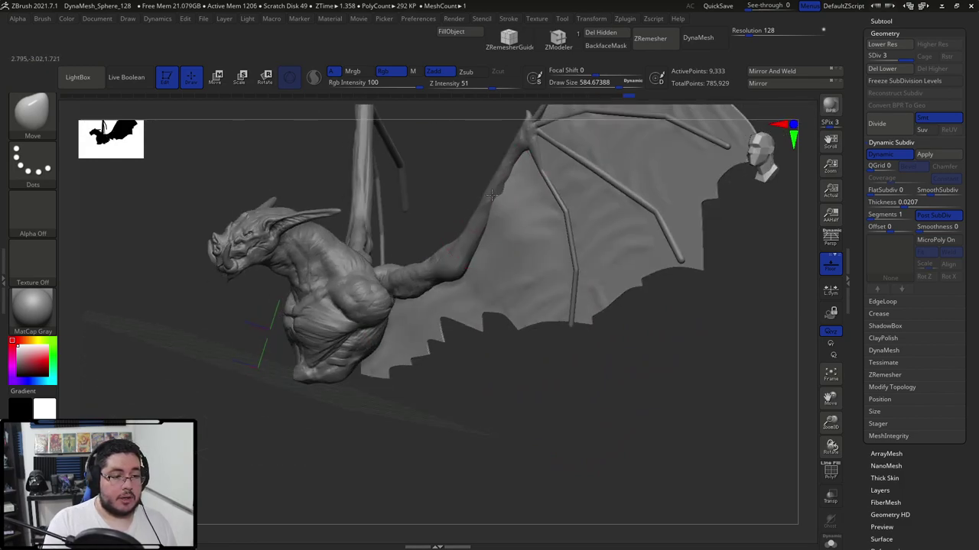
pyautogui.press('space')
pyautogui.click(504, 196)
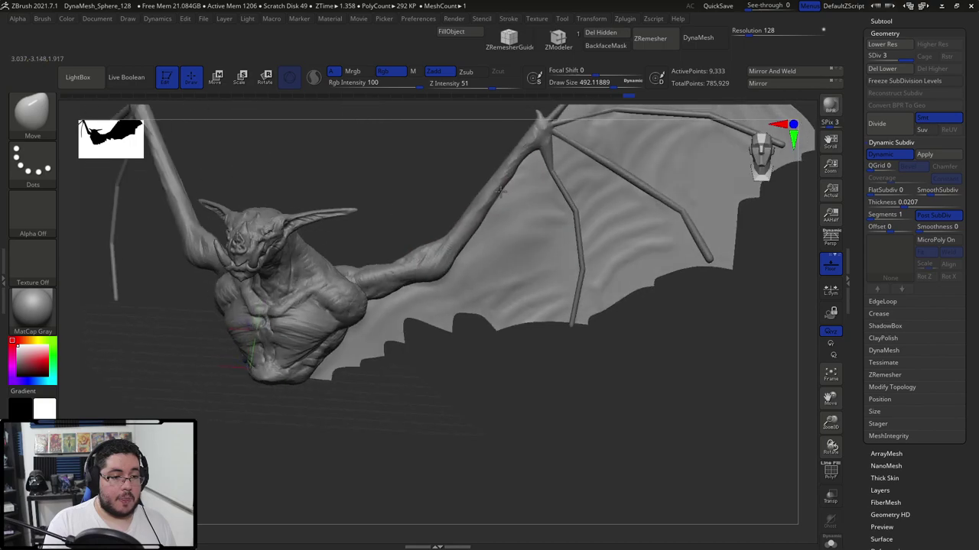
pyautogui.moveTo(489, 283); pyautogui.dragTo(525, 302, button='right')
# Subdivide the wing membrane twice to reach subdivision level 5.
pyautogui.hotkey('ctrl', 'd')
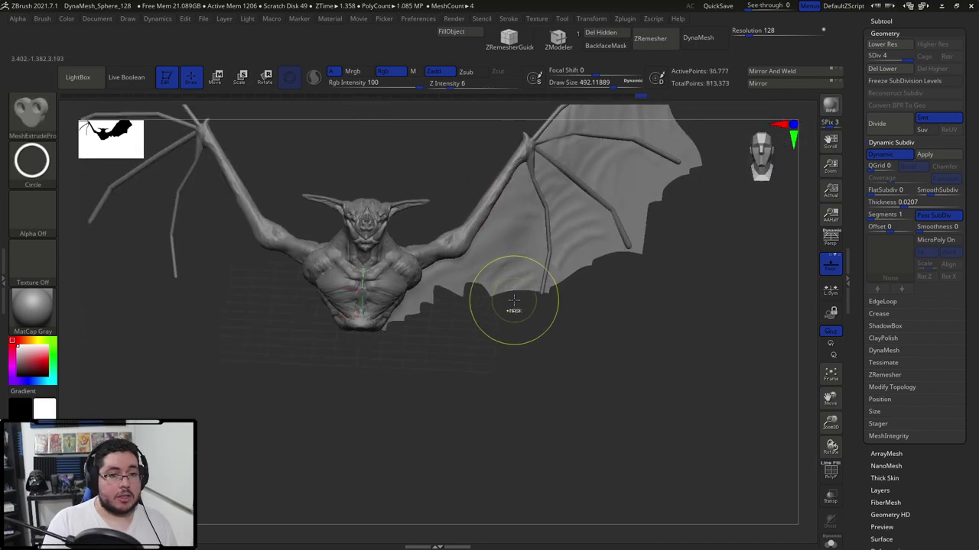
pyautogui.press('space')
pyautogui.click(520, 238)
pyautogui.hotkey('ctrl', 'd')
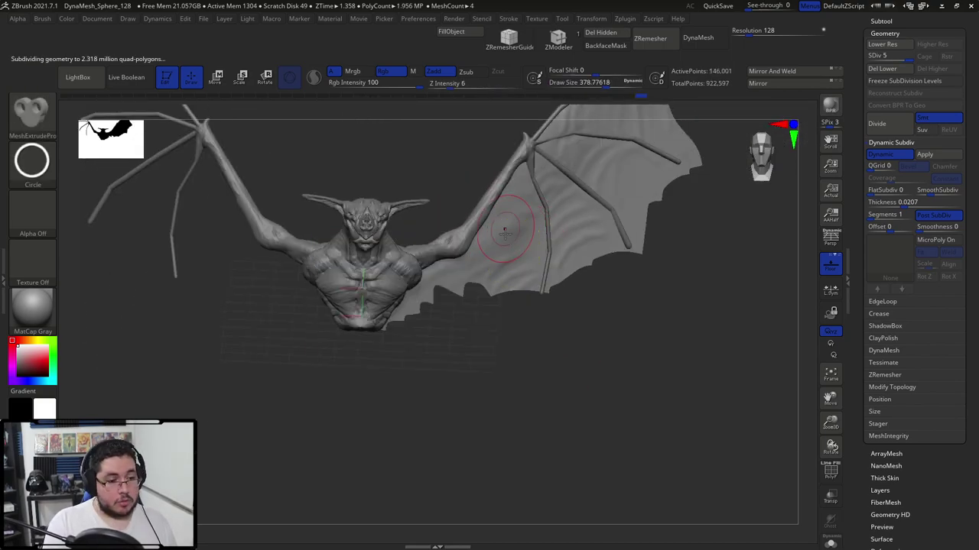
# Select the ClayBuildup brush with a draw size of about 251.
pyautogui.press('b')
pyautogui.press('c')
pyautogui.press('b')
pyautogui.press('space')
pyautogui.moveTo(519, 224); pyautogui.dragTo(511, 224)
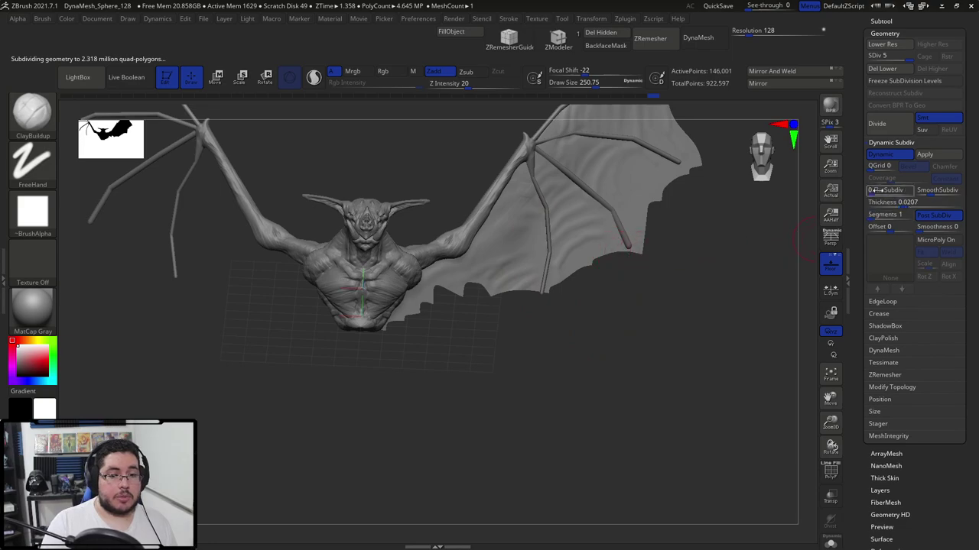
# Turn off Dynamic Subdiv for the membrane and subdivide it to level 6.
pyautogui.click(881, 154)
pyautogui.moveTo(727, 283); pyautogui.dragTo(566, 187)
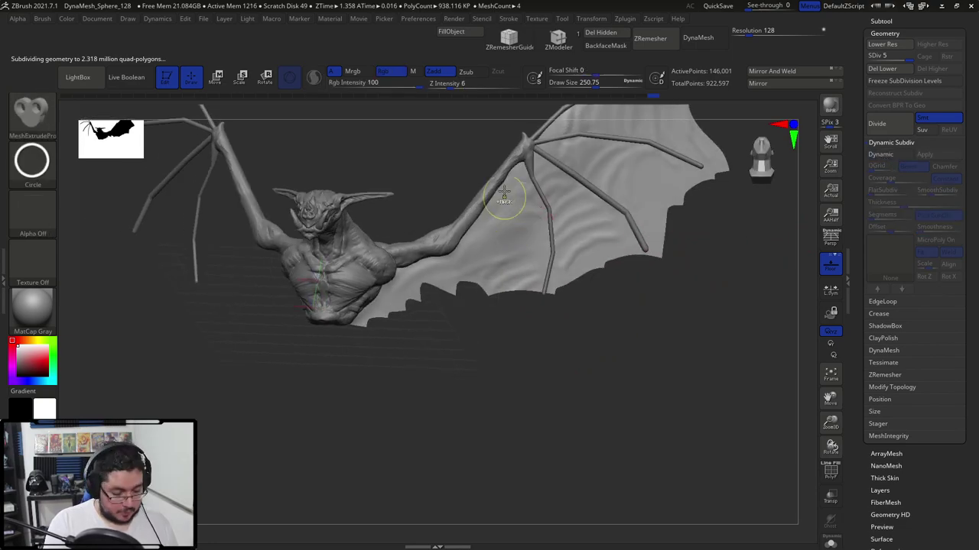
pyautogui.hotkey('ctrl', 'd')
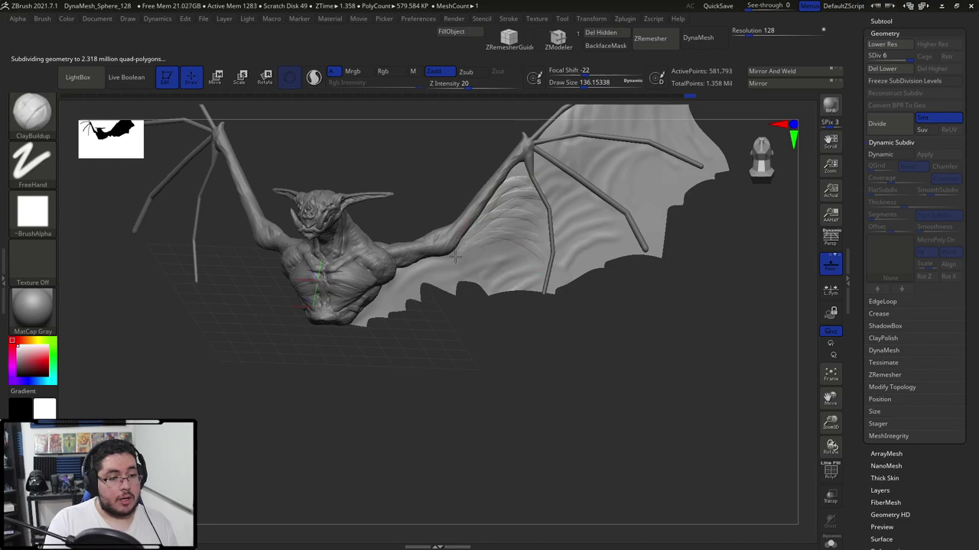
# Sculpt finer folds in the membrane panel between the wing arm and torso, smoothing them along the way.
pyautogui.press('shift')
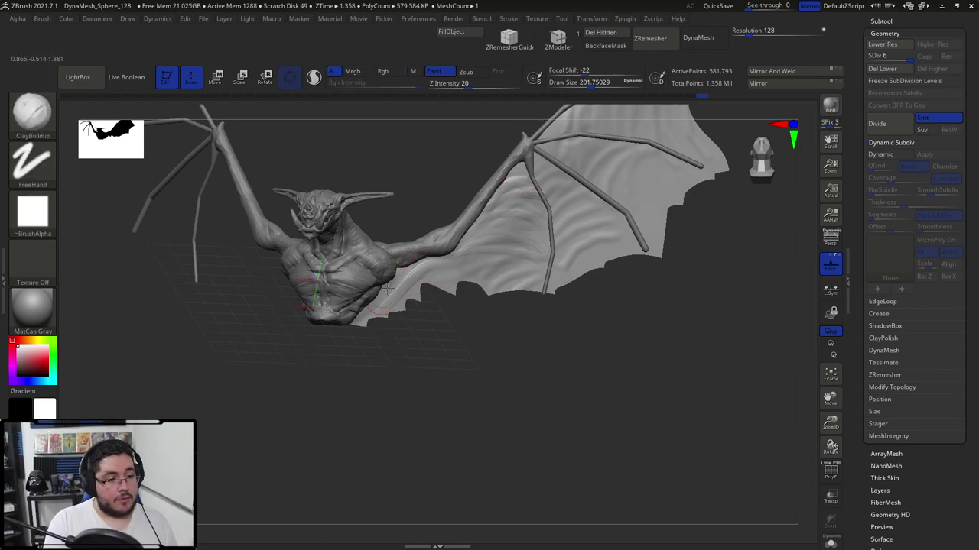
pyautogui.moveTo(386, 293); pyautogui.dragTo(480, 243)
pyautogui.press('shift')
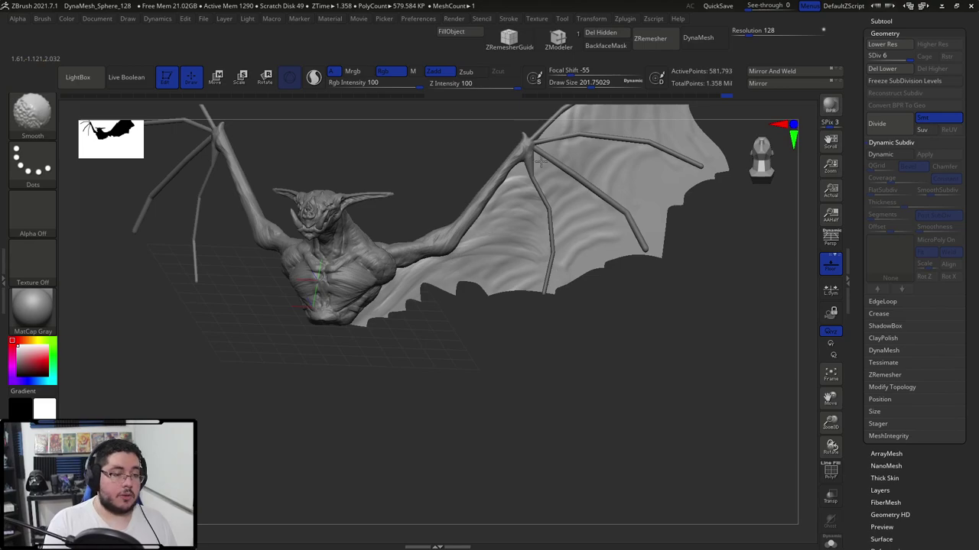
pyautogui.moveTo(483, 323); pyautogui.dragTo(551, 304)
# Sculpt finer curved ClayBuildup folds across the membrane panels between the outer fingers.
pyautogui.moveTo(699, 221); pyautogui.dragTo(628, 230)
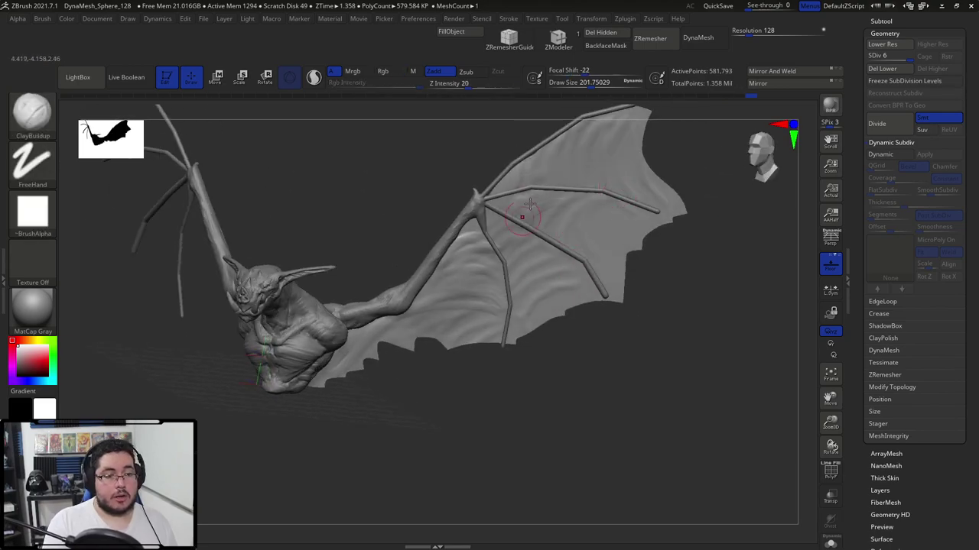
pyautogui.moveTo(577, 178); pyautogui.dragTo(587, 273)
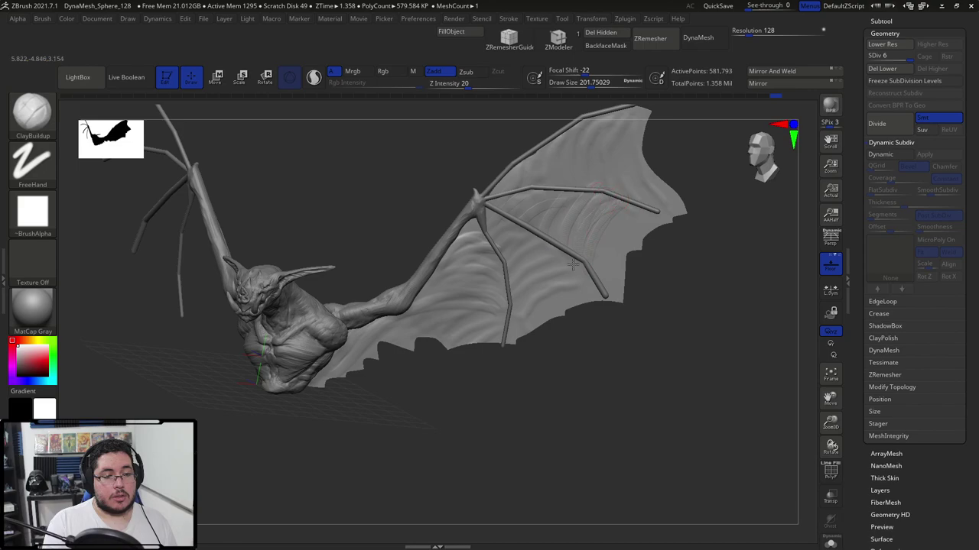
pyautogui.moveTo(585, 144)
pyautogui.mouseDown(button='right')
pyautogui.moveTo(613, 112)
pyautogui.moveTo(607, 225)
pyautogui.mouseUp(button='right')
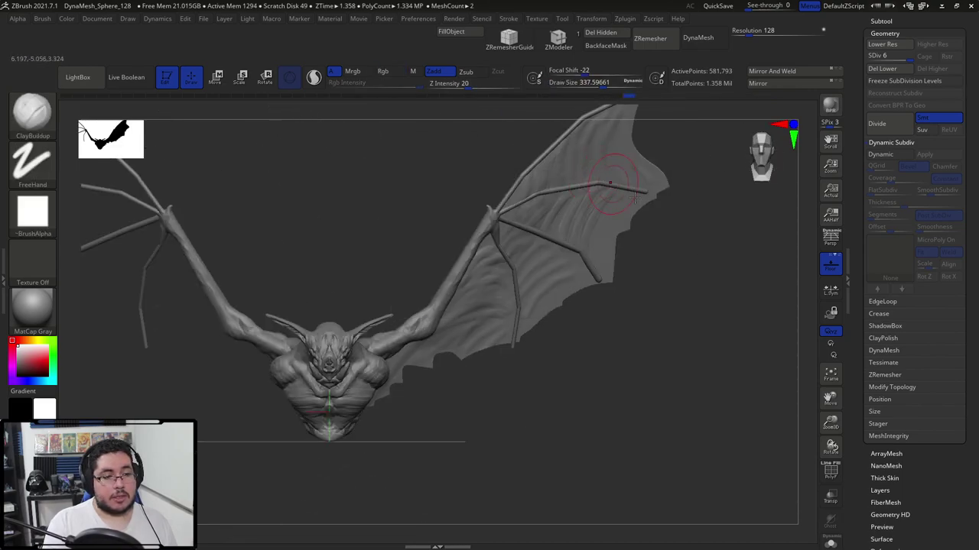
# Lower the membrane to subdivision level 5 and sculpt ClayBuildup folds along its outer edge at a draw size of about 257.
pyautogui.moveTo(586, 158); pyautogui.dragTo(585, 201, button='right')
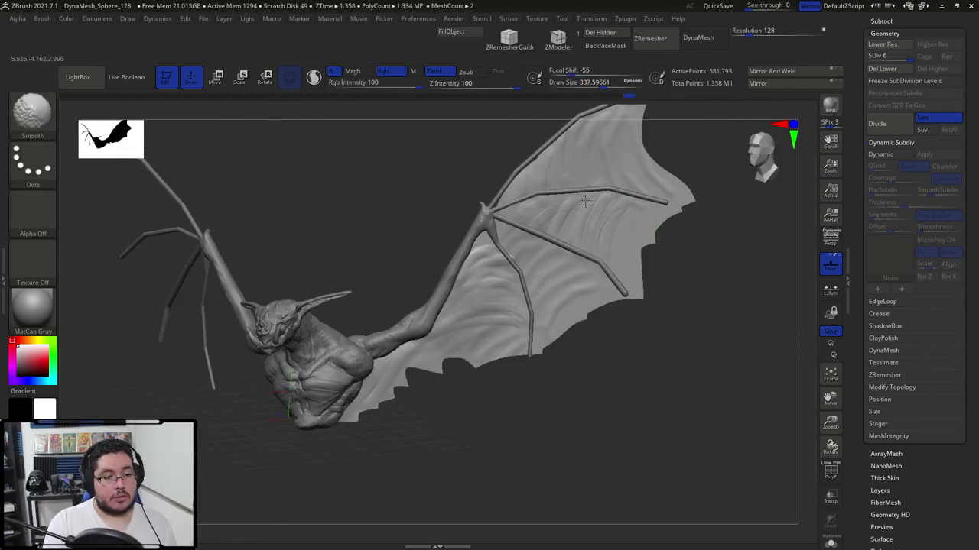
pyautogui.hotkey('shift', 'd')
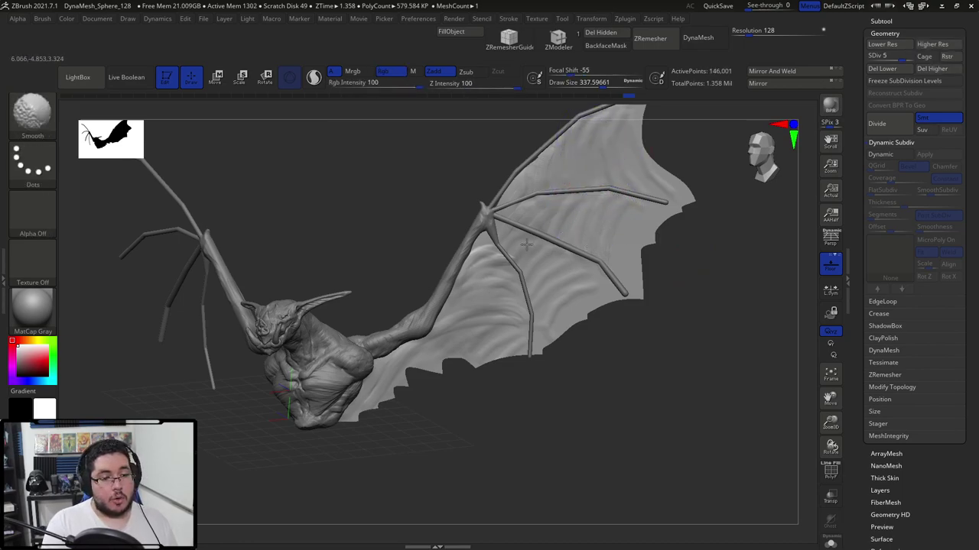
pyautogui.press('space')
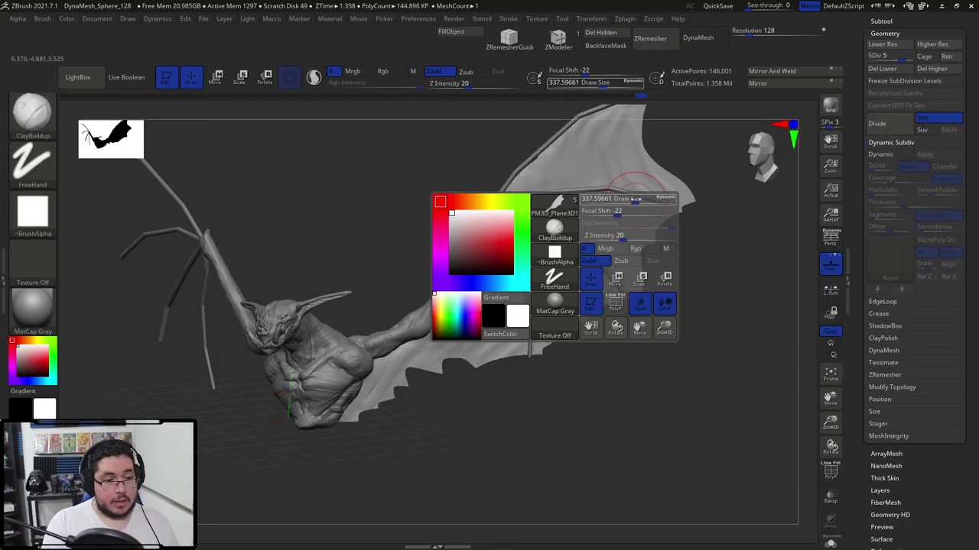
pyautogui.moveTo(640, 211); pyautogui.dragTo(621, 277)
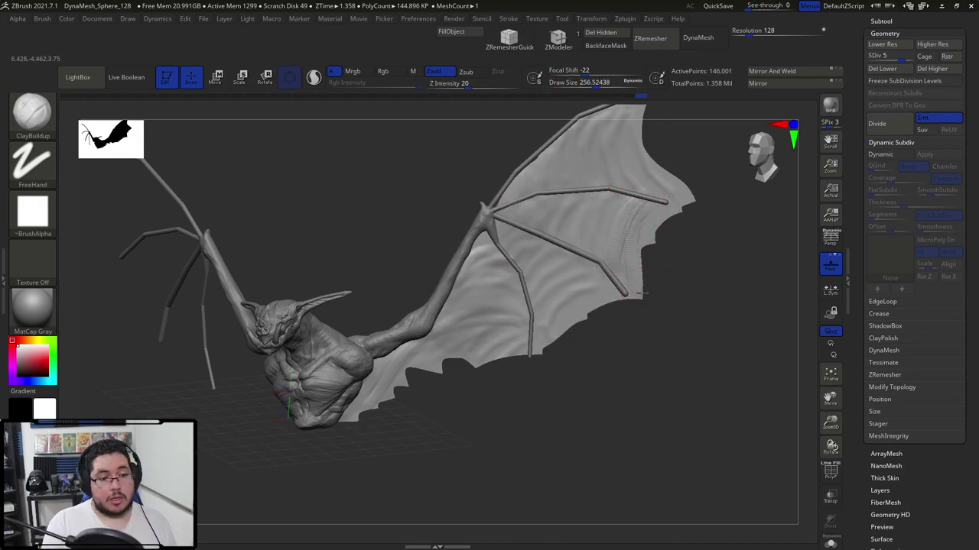
pyautogui.moveTo(646, 231); pyautogui.dragTo(679, 191)
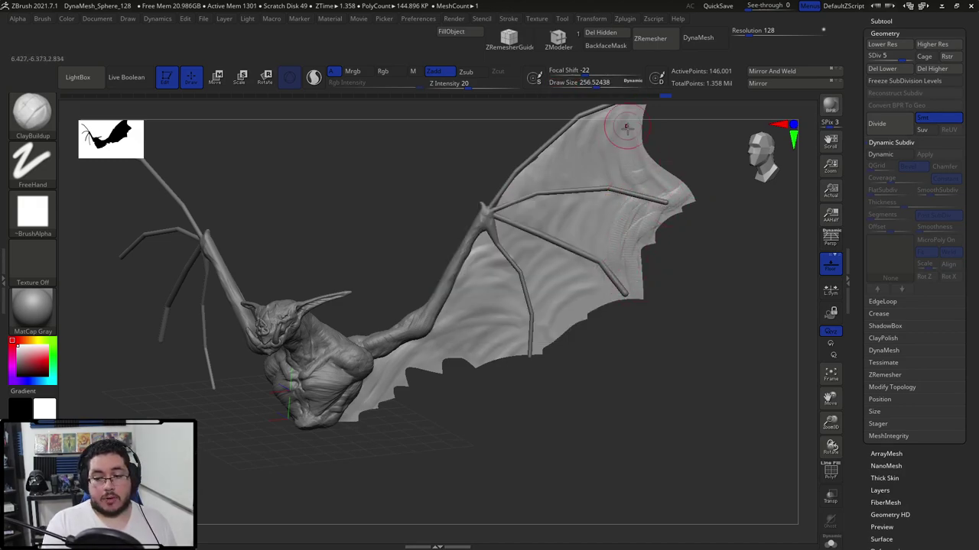
# Sculpt more folds near the wing tip and between the outer fingers, smoothing the membrane panels.
pyautogui.moveTo(627, 127); pyautogui.dragTo(629, 148)
pyautogui.moveTo(647, 144)
pyautogui.mouseDown(button='right')
pyautogui.moveTo(632, 122)
pyautogui.moveTo(639, 134)
pyautogui.mouseUp(button='right')
pyautogui.moveTo(623, 197); pyautogui.dragTo(585, 205)
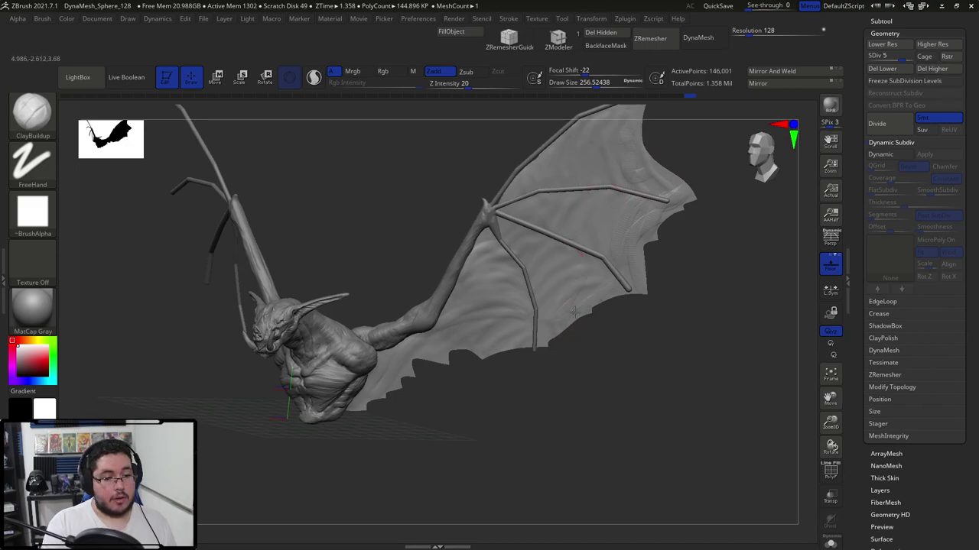
pyautogui.press('shift')
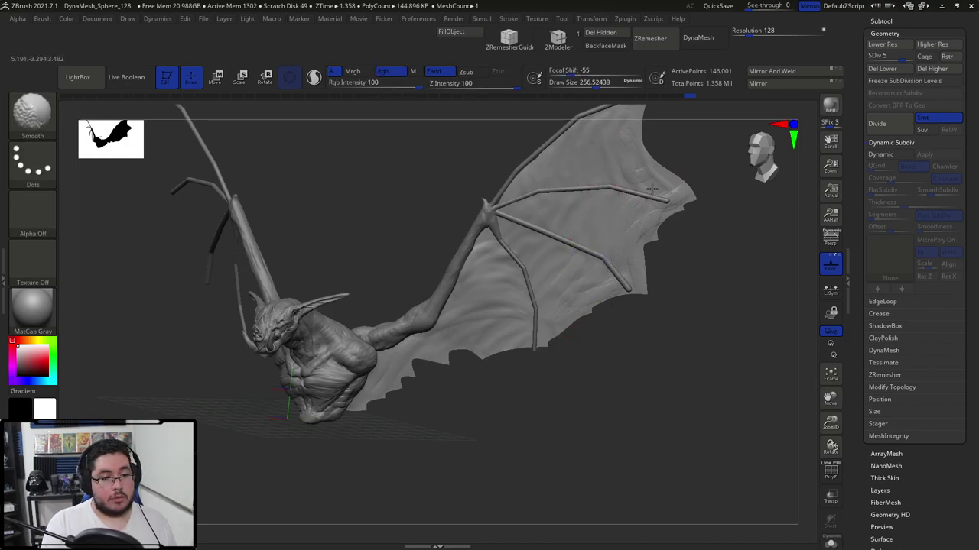
pyautogui.keyDown('shift'); pyautogui.moveTo(672, 299); pyautogui.dragTo(546, 297); pyautogui.keyUp('shift')
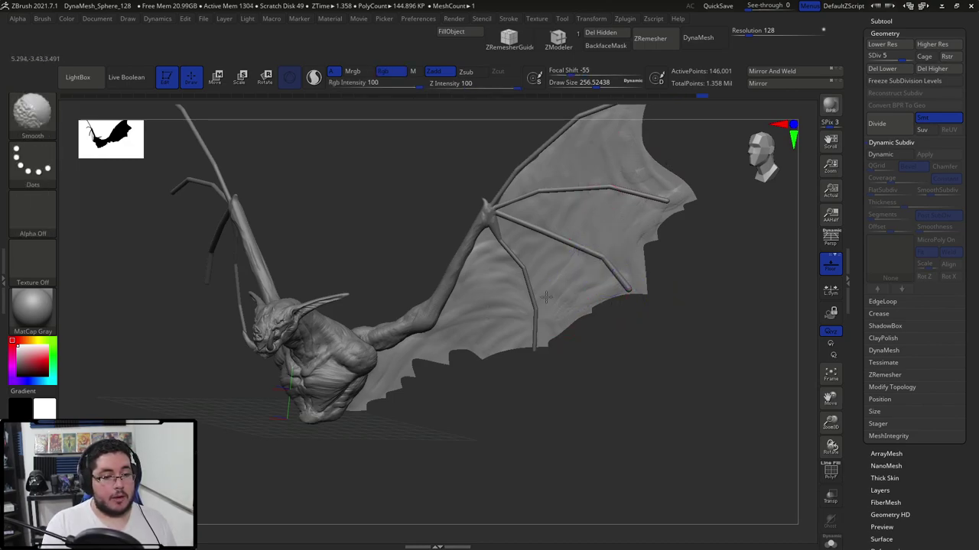
# Mirror the wing membrane across the X axis, merging the copy into one SubTool.
pyautogui.moveTo(698, 233)
pyautogui.mouseDown(button='right')
pyautogui.moveTo(706, 173)
pyautogui.moveTo(686, 224)
pyautogui.moveTo(719, 217)
pyautogui.mouseUp(button='right')
pyautogui.moveTo(719, 218); pyautogui.dragTo(600, 256)
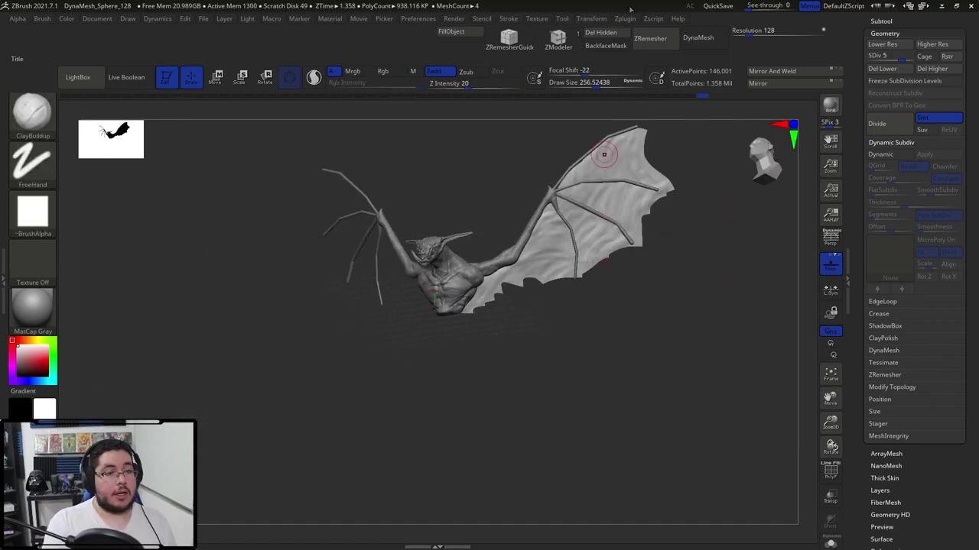
pyautogui.click(624, 19)
pyautogui.click(690, 244)
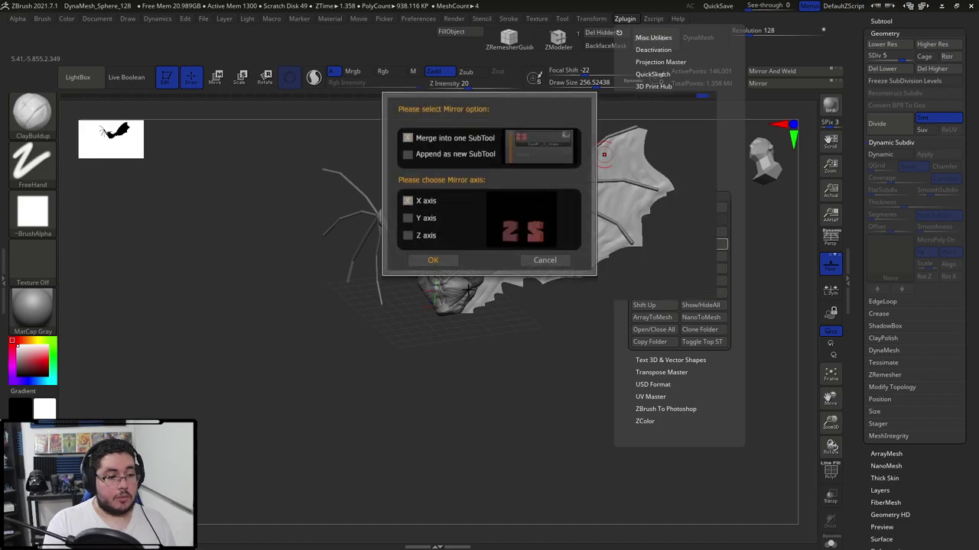
pyautogui.click(436, 260)
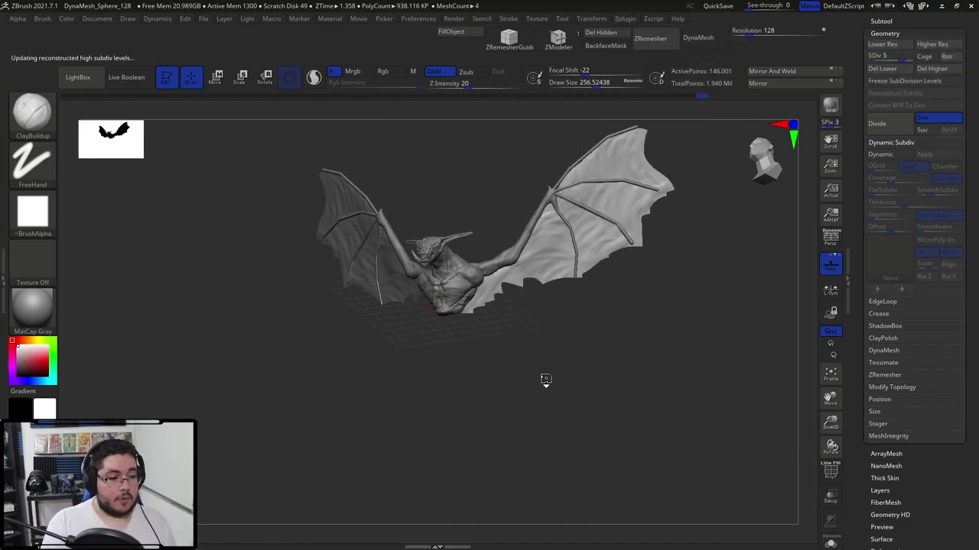
# Select the wing membrane again and enable double-sided display for it.
pyautogui.moveTo(524, 374); pyautogui.dragTo(568, 423)
pyautogui.press('f')
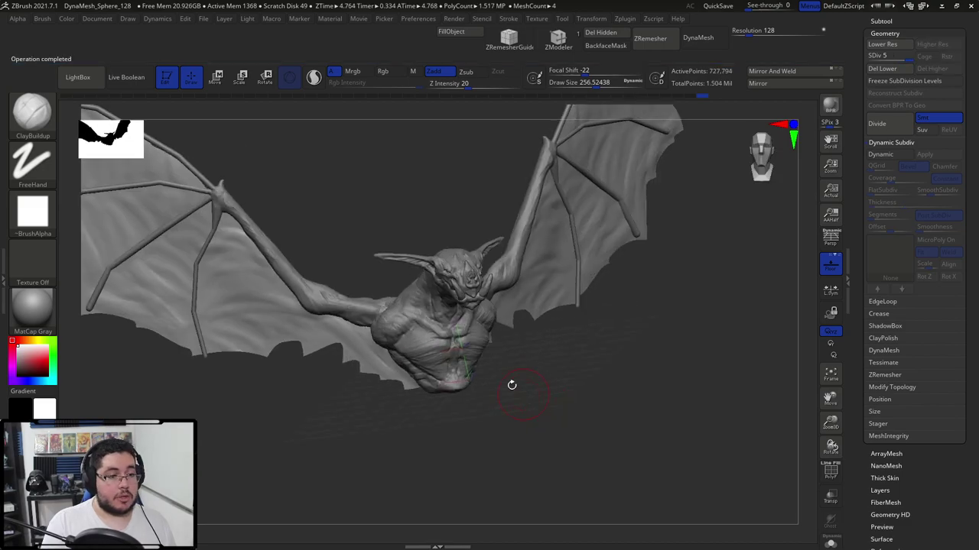
pyautogui.keyDown('alt'); pyautogui.click(462, 346); pyautogui.keyUp('alt')
pyautogui.moveTo(510, 403); pyautogui.dragTo(568, 362)
pyautogui.keyDown('alt'); pyautogui.click(518, 303); pyautogui.keyUp('alt')
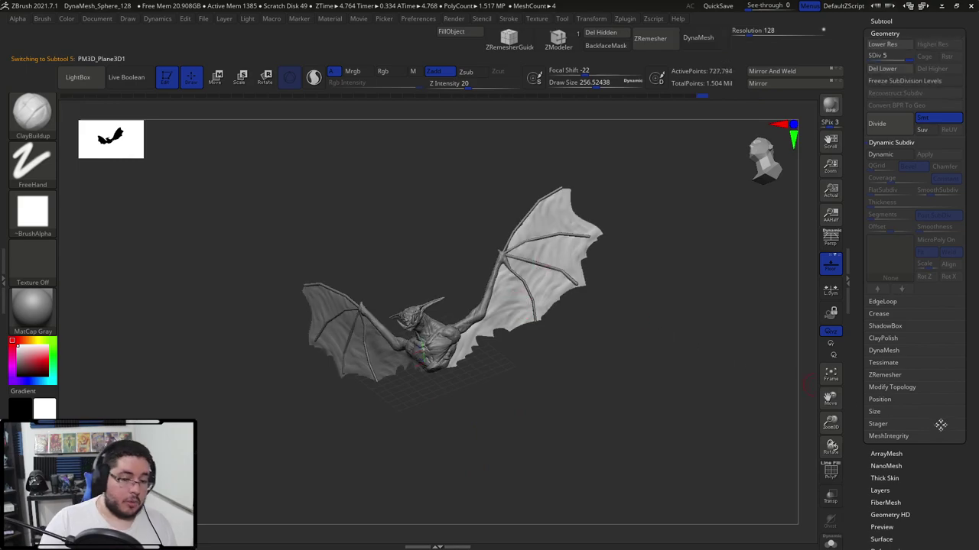
pyautogui.moveTo(954, 468); pyautogui.dragTo(951, 435)
pyautogui.scroll(-4, 951, 436)
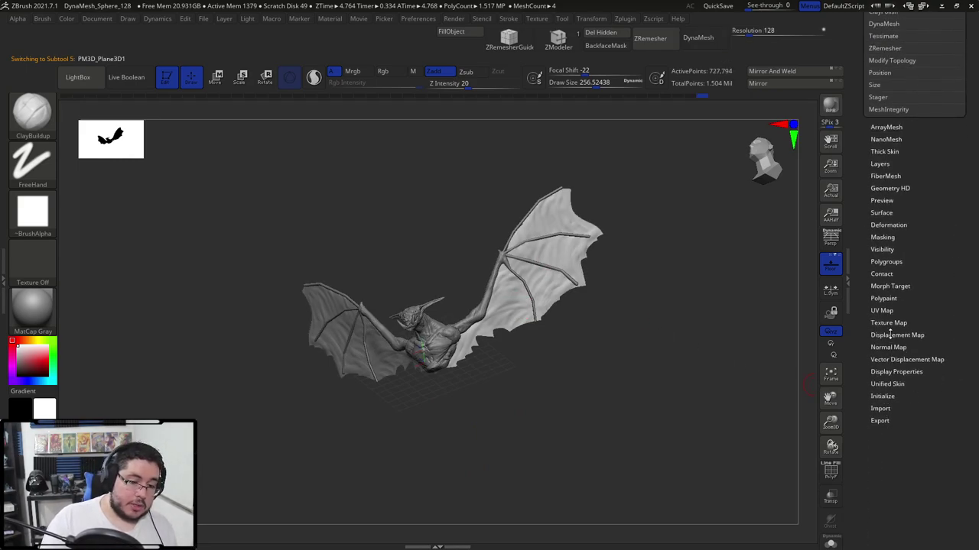
pyautogui.click(882, 249)
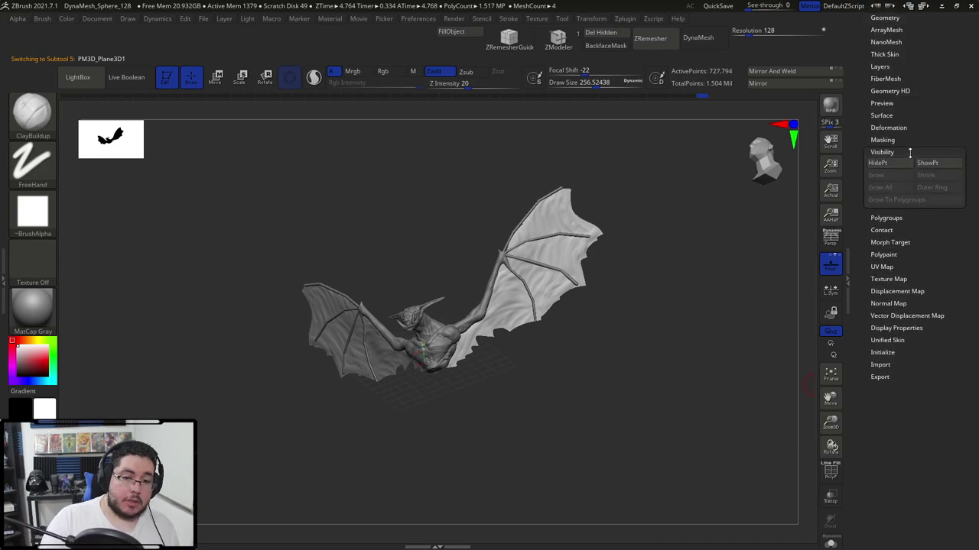
pyautogui.click(881, 152)
pyautogui.click(893, 273)
pyautogui.click(883, 307)
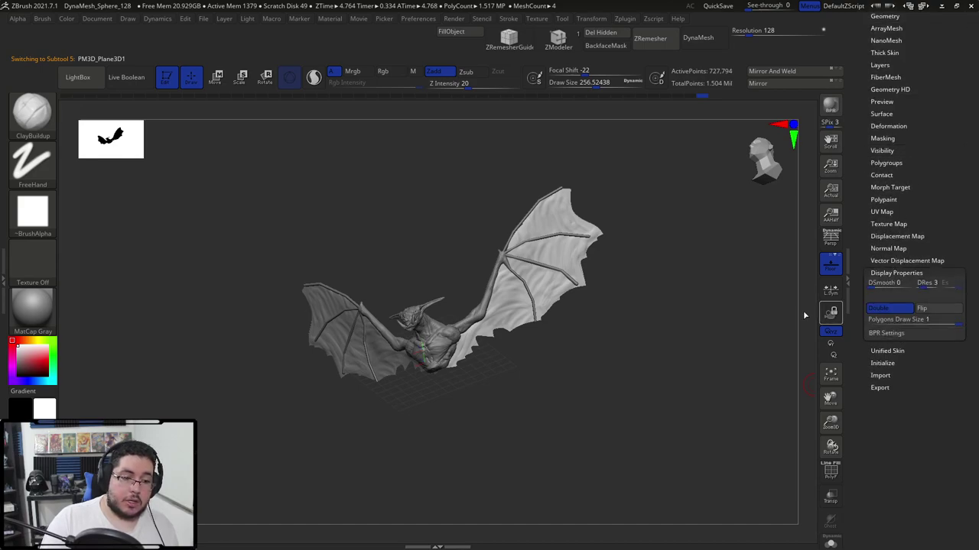
# Select the creature's body and choose the Standard brush with the Color Spray stroke.
pyautogui.moveTo(764, 336); pyautogui.dragTo(655, 389)
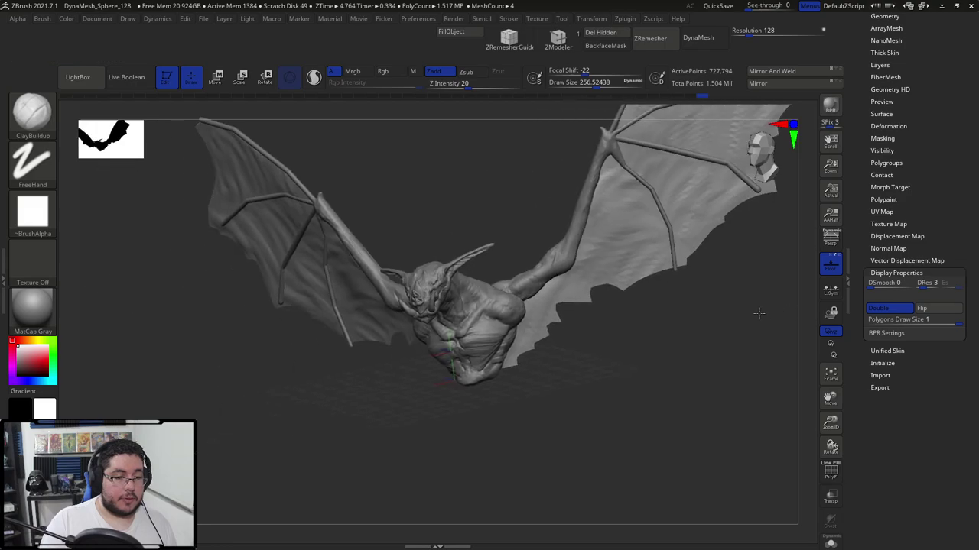
pyautogui.moveTo(758, 312); pyautogui.dragTo(719, 417)
pyautogui.moveTo(547, 130); pyautogui.dragTo(636, 350)
pyautogui.keyDown('alt'); pyautogui.click(474, 313); pyautogui.keyUp('alt')
pyautogui.moveTo(562, 157)
pyautogui.mouseDown()
pyautogui.moveTo(585, 168)
pyautogui.moveTo(578, 198)
pyautogui.moveTo(590, 142)
pyautogui.moveTo(667, 162)
pyautogui.mouseUp()
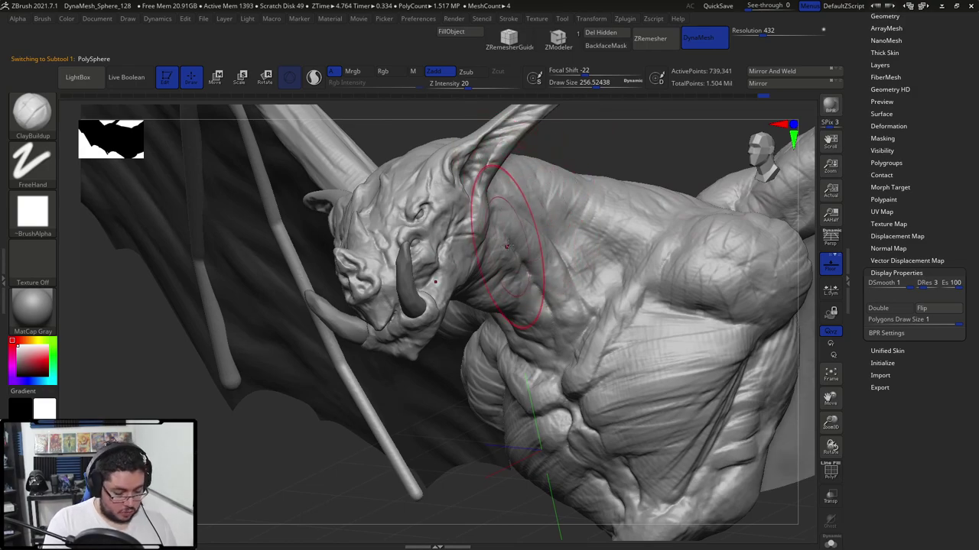
pyautogui.press('b')
pyautogui.press('s')
pyautogui.press('t')
pyautogui.click(33, 161)
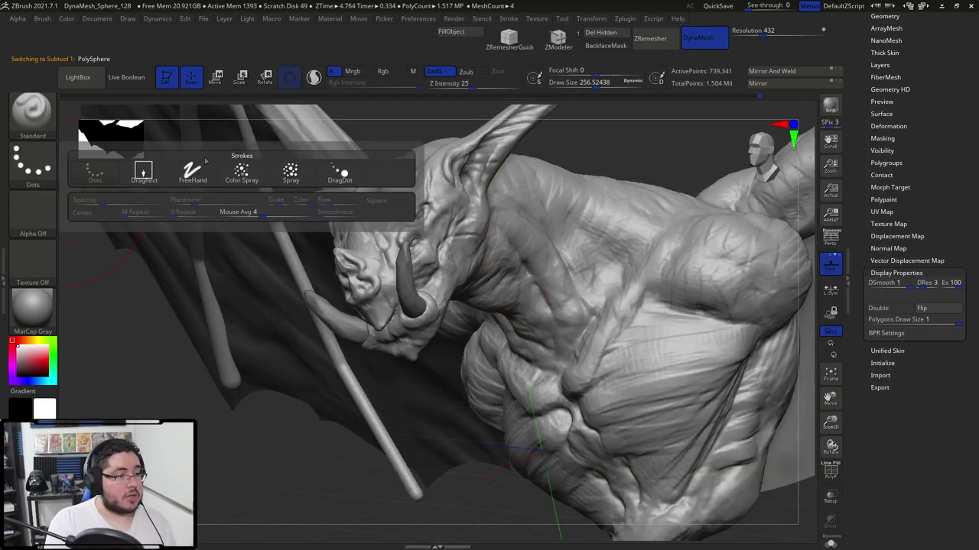
pyautogui.click(144, 172)
pyautogui.click(33, 161)
pyautogui.click(260, 175)
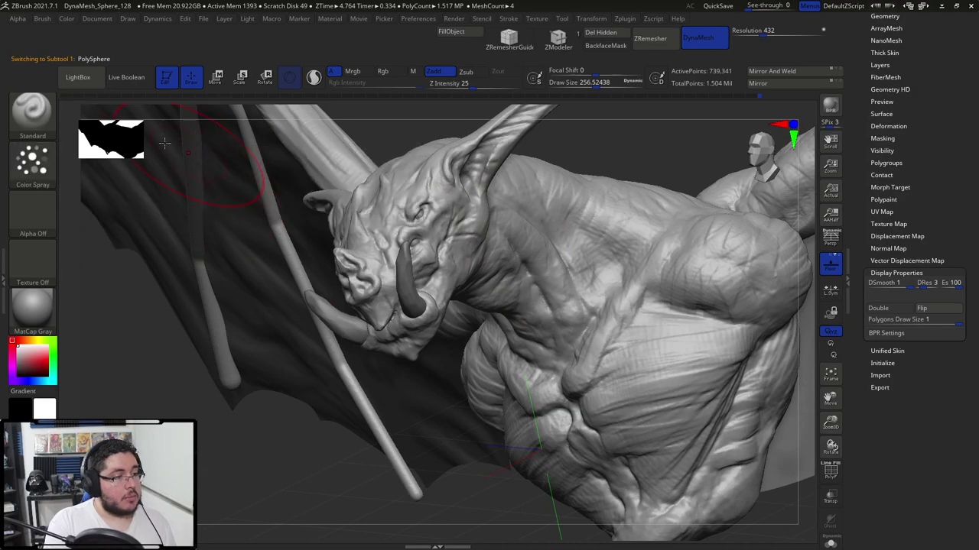
# Load the Leathery Skin15 alpha for the brush, try it on the chest and undo the test stroke.
pyautogui.click(79, 77)
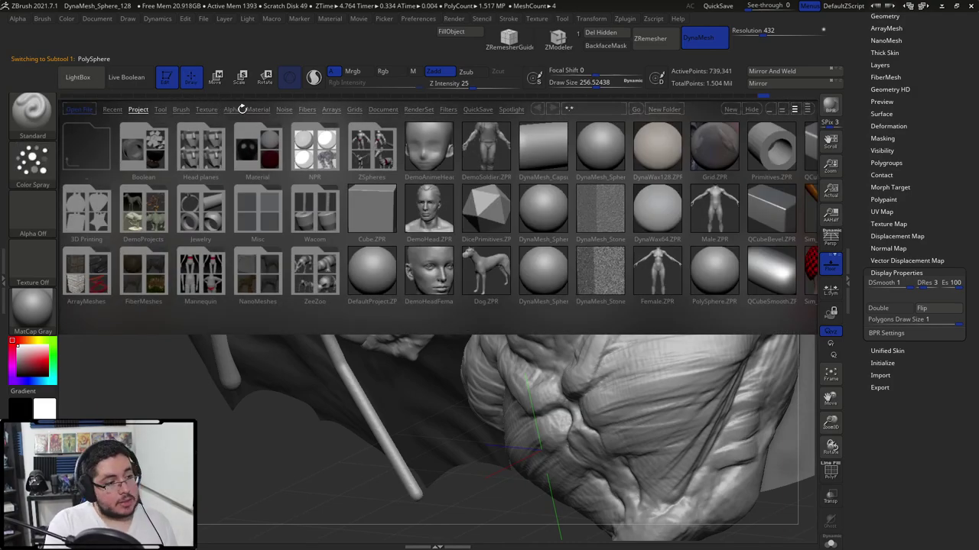
pyautogui.click(233, 109)
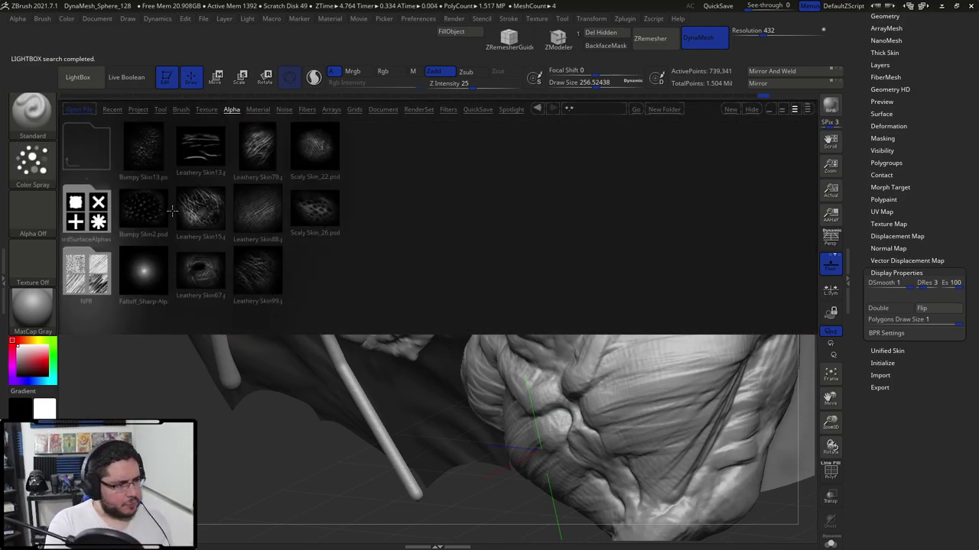
pyautogui.doubleClick(205, 211)
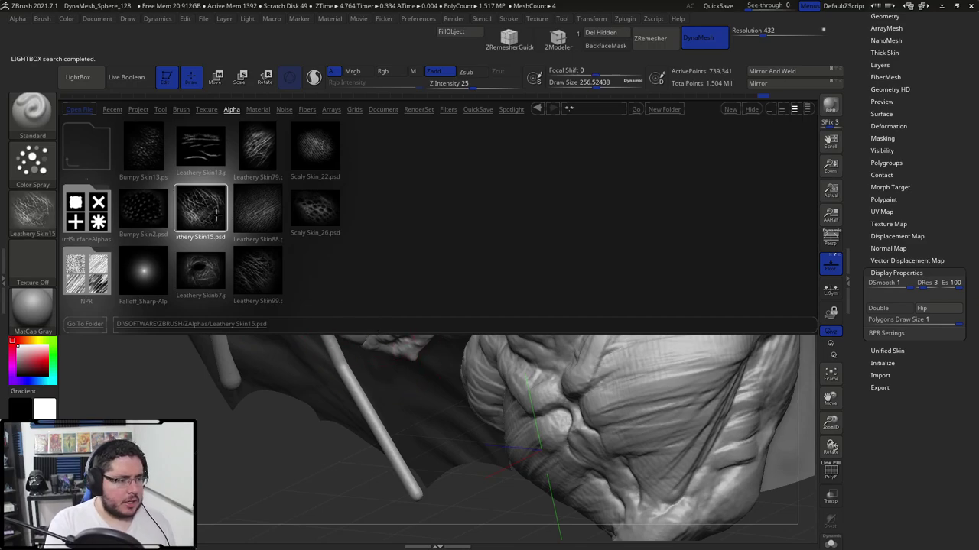
pyautogui.moveTo(638, 360); pyautogui.dragTo(647, 377)
pyautogui.hotkey('ctrl', 'z')
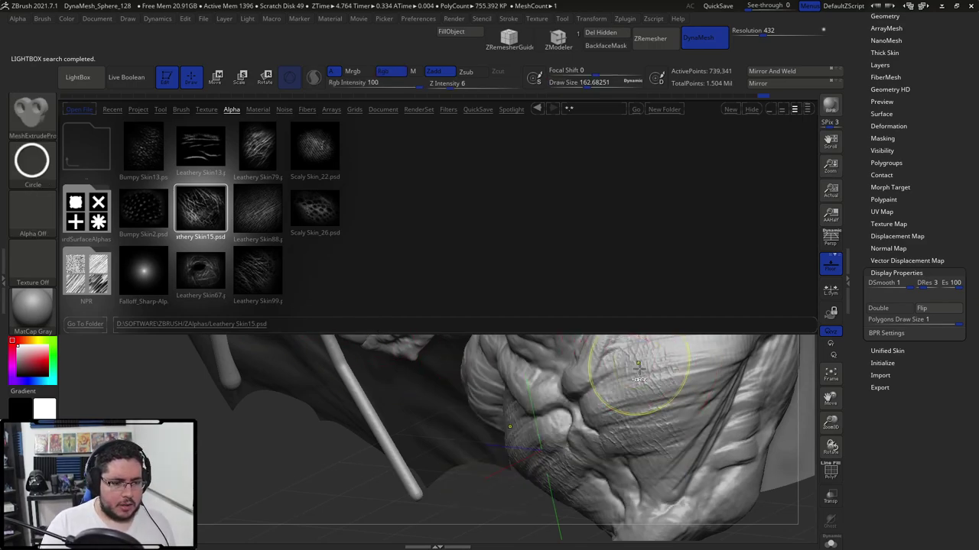
pyautogui.press(',')
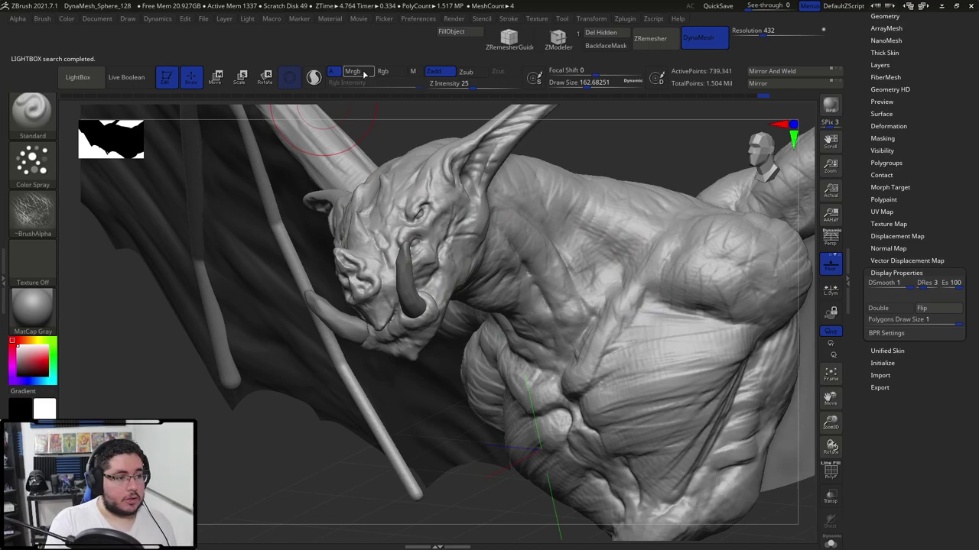
# Set the brush to Zsub with Z Intensity 14 and draw size about 97, and spray leathery texture over the chest and neck.
pyautogui.click(464, 71)
pyautogui.click(462, 84)
pyautogui.press('space')
pyautogui.moveTo(668, 361)
pyautogui.mouseDown()
pyautogui.moveTo(656, 371)
pyautogui.moveTo(640, 286)
pyautogui.mouseUp()
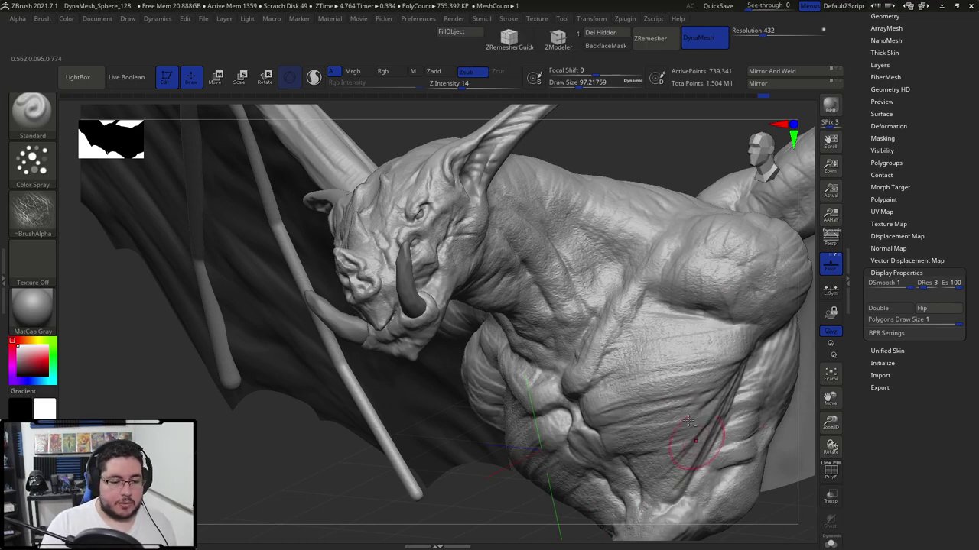
# Spray the leathery skin texture over the head, upper back, shoulders and throat.
pyautogui.moveTo(668, 155)
pyautogui.mouseDown()
pyautogui.moveTo(463, 172)
pyautogui.moveTo(406, 245)
pyautogui.mouseUp()
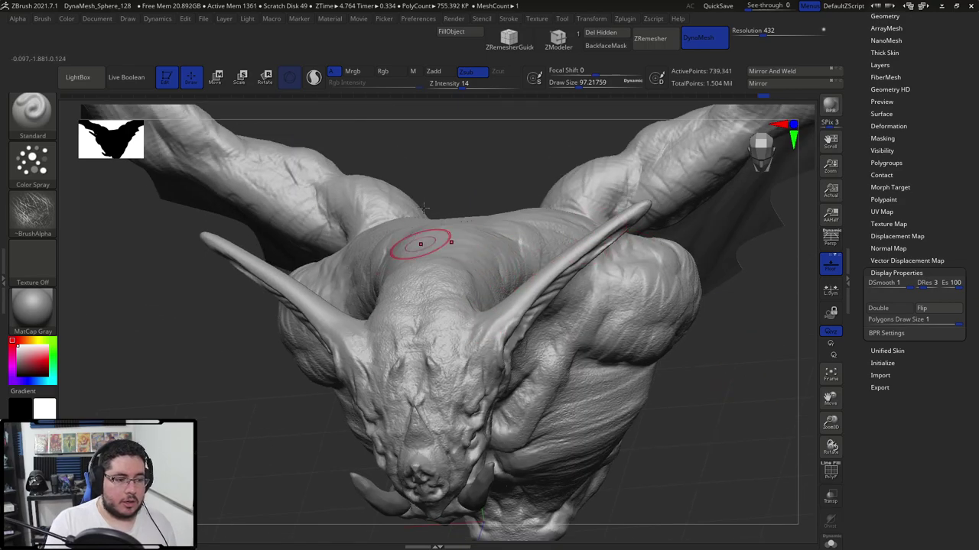
pyautogui.moveTo(422, 244); pyautogui.dragTo(437, 250, button='right')
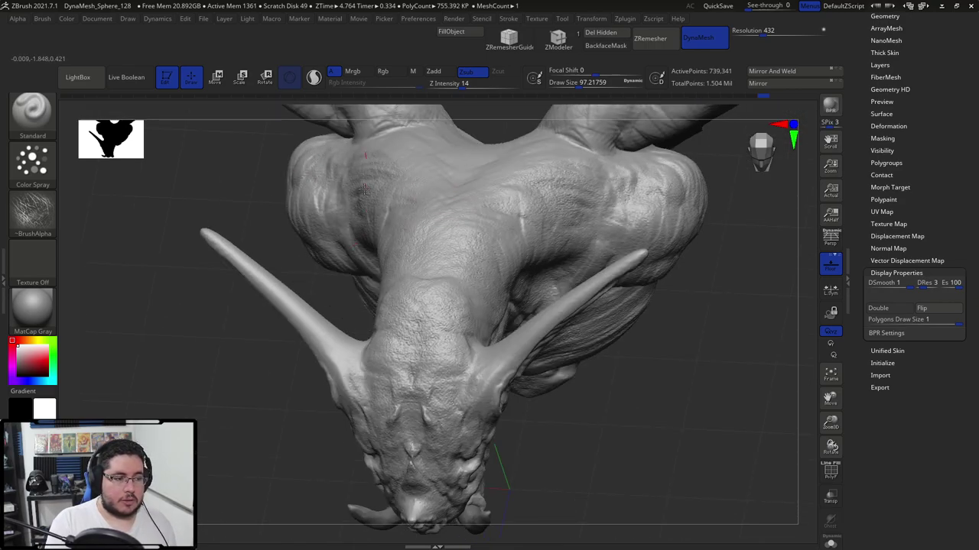
pyautogui.moveTo(684, 273); pyautogui.dragTo(677, 286)
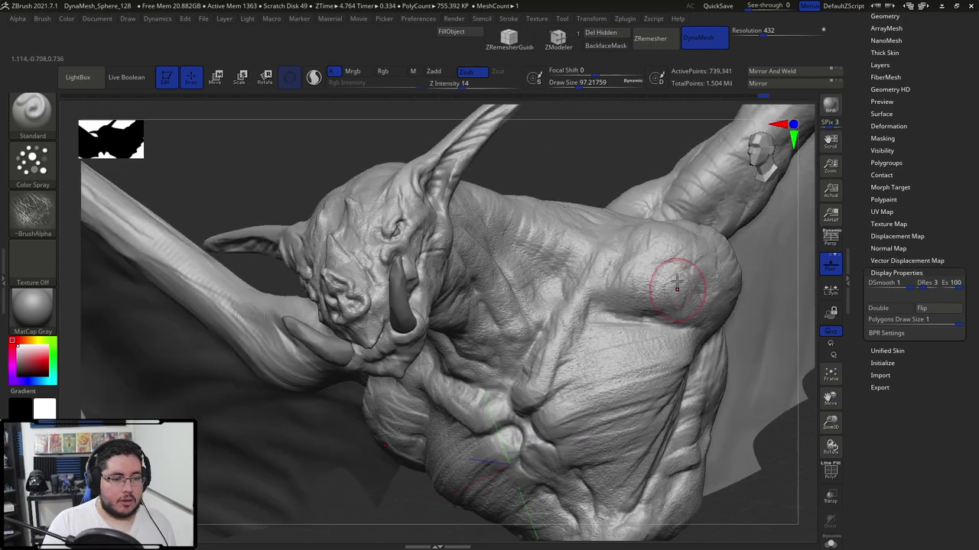
pyautogui.moveTo(599, 146); pyautogui.dragTo(638, 152)
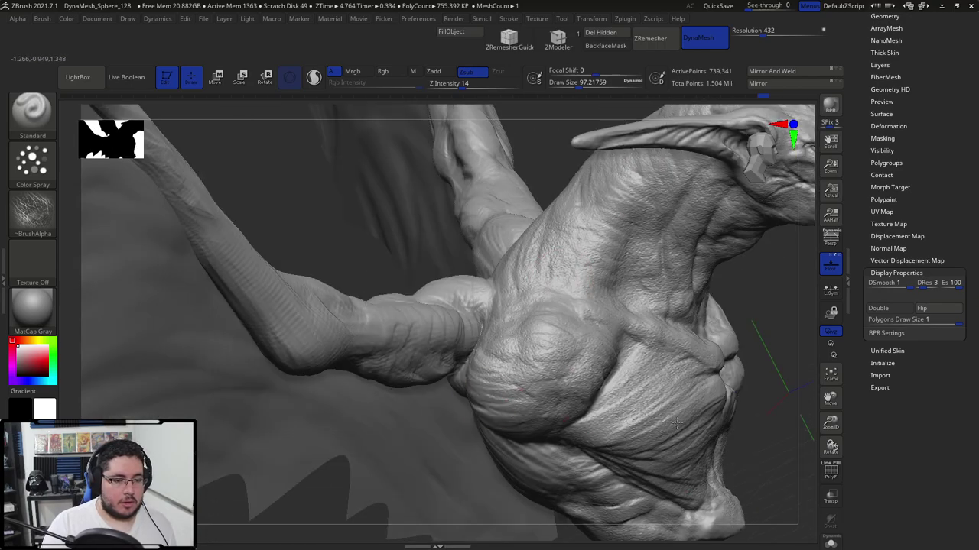
pyautogui.moveTo(714, 401)
pyautogui.mouseDown(button='right')
pyautogui.moveTo(533, 348)
pyautogui.moveTo(492, 387)
pyautogui.mouseUp(button='right')
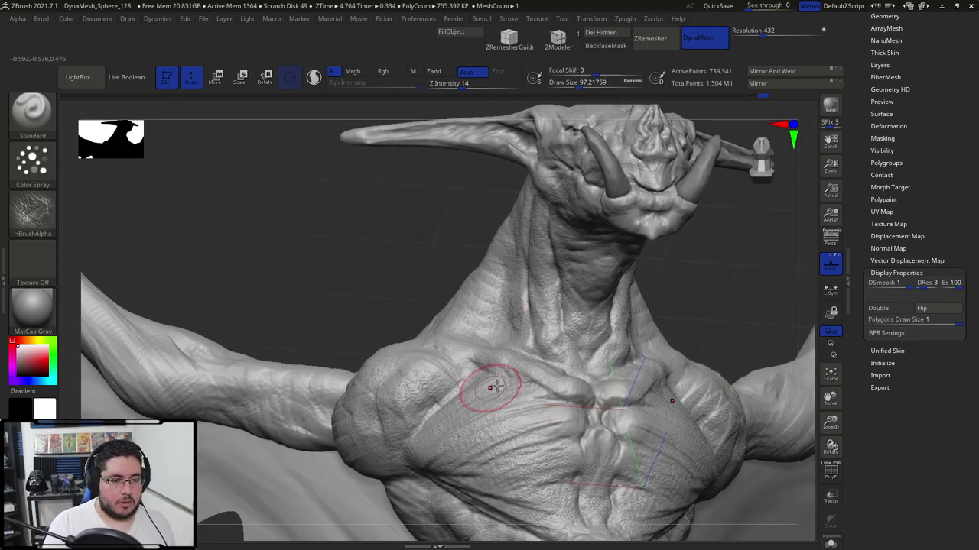
pyautogui.moveTo(644, 328); pyautogui.dragTo(604, 284, button='right')
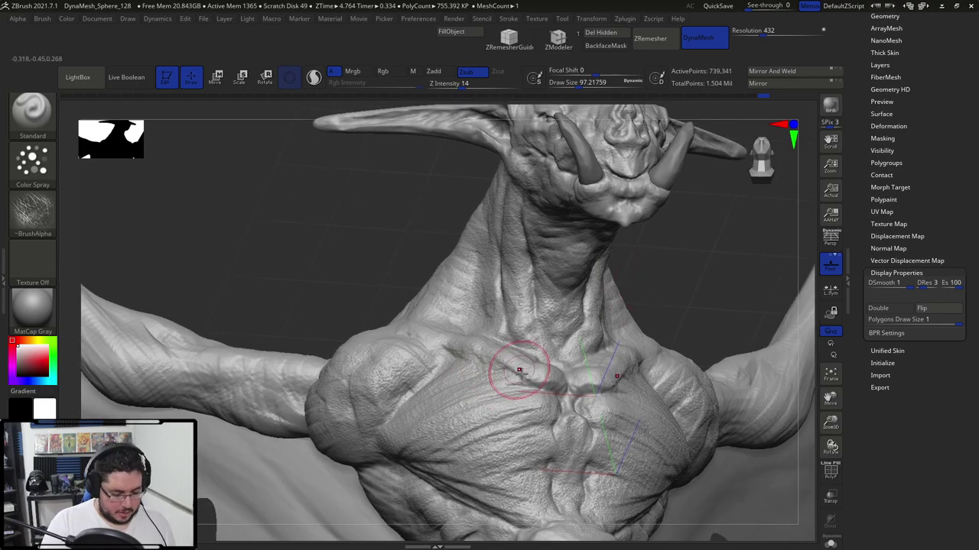
# Switch to the DamStandard brush and carve skin creases across the chest muscle at a draw size of about 68.
pyautogui.press('b')
pyautogui.press('d')
pyautogui.press('s')
pyautogui.moveTo(634, 262); pyautogui.dragTo(494, 406)
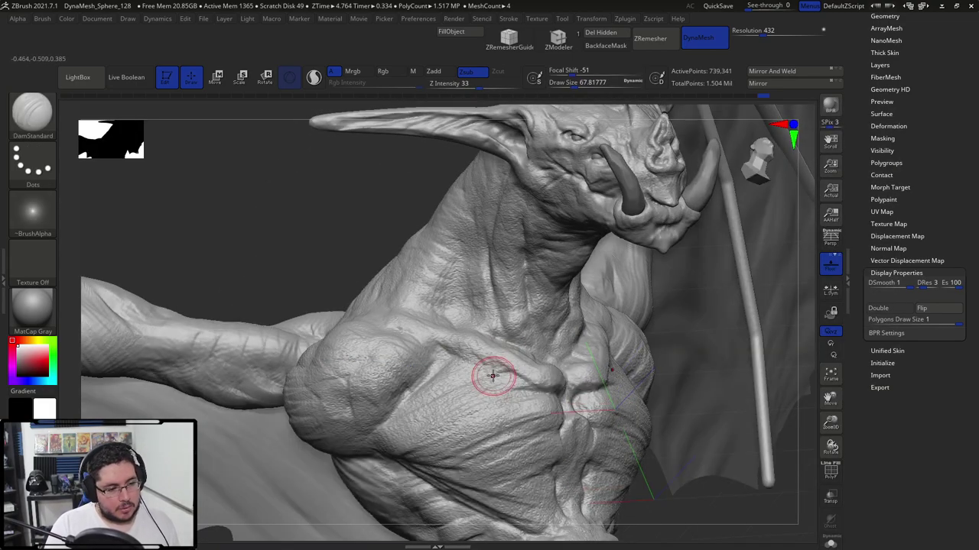
pyautogui.moveTo(420, 416); pyautogui.dragTo(474, 383)
pyautogui.moveTo(452, 434); pyautogui.dragTo(519, 402)
# Reduce the DamStandard brush's draw size to about 44.
pyautogui.moveTo(588, 408)
pyautogui.keyDown('ctrl'); pyautogui.mouseDown(button='right')
pyautogui.moveTo(651, 478)
pyautogui.moveTo(628, 478)
pyautogui.mouseUp(button='right'); pyautogui.keyUp('ctrl')
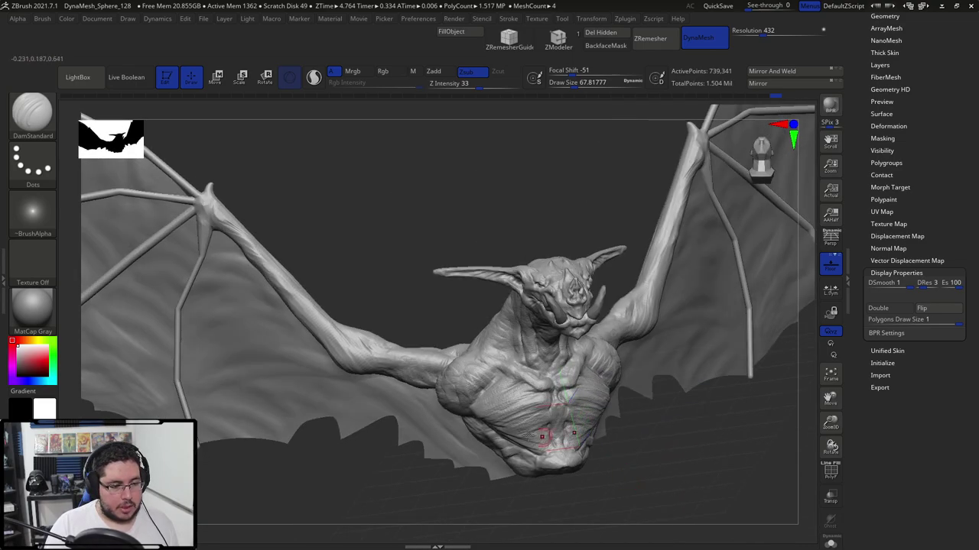
pyautogui.press('space')
pyautogui.moveTo(507, 358); pyautogui.dragTo(502, 353)
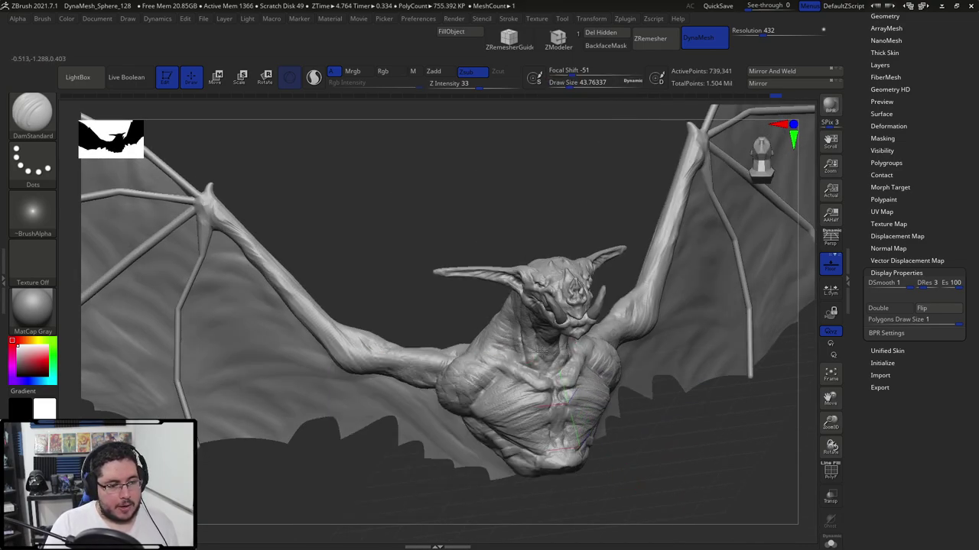
# Switch to the Move brush and raise its draw size to about 234.
pyautogui.moveTo(472, 298)
pyautogui.mouseDown(button='right')
pyautogui.moveTo(546, 301)
pyautogui.moveTo(611, 234)
pyautogui.moveTo(666, 227)
pyautogui.moveTo(620, 155)
pyautogui.moveTo(693, 262)
pyautogui.moveTo(669, 298)
pyautogui.mouseUp(button='right')
pyautogui.moveTo(669, 297)
pyautogui.keyDown('alt'); pyautogui.mouseDown()
pyautogui.moveTo(657, 409)
pyautogui.moveTo(566, 366)
pyautogui.moveTo(612, 422)
pyautogui.moveTo(624, 422)
pyautogui.mouseUp(); pyautogui.keyUp('alt')
pyautogui.press('b')
pyautogui.press('m')
pyautogui.press('v')
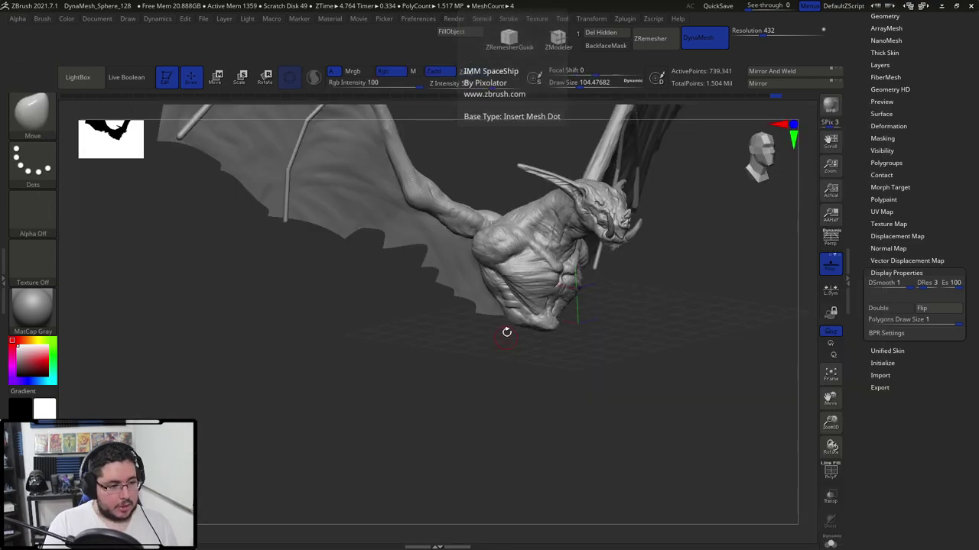
pyautogui.press('b')
pyautogui.press('m')
pyautogui.press('v')
pyautogui.press('space')
pyautogui.moveTo(523, 293)
pyautogui.mouseDown()
pyautogui.moveTo(532, 293)
pyautogui.moveTo(486, 291)
pyautogui.moveTo(495, 265)
pyautogui.mouseUp()
pyautogui.press('space')
pyautogui.click(488, 291)
# Set the masking brush to MaskLasso.
pyautogui.keyDown('ctrl'); pyautogui.click(467, 358); pyautogui.keyUp('ctrl')
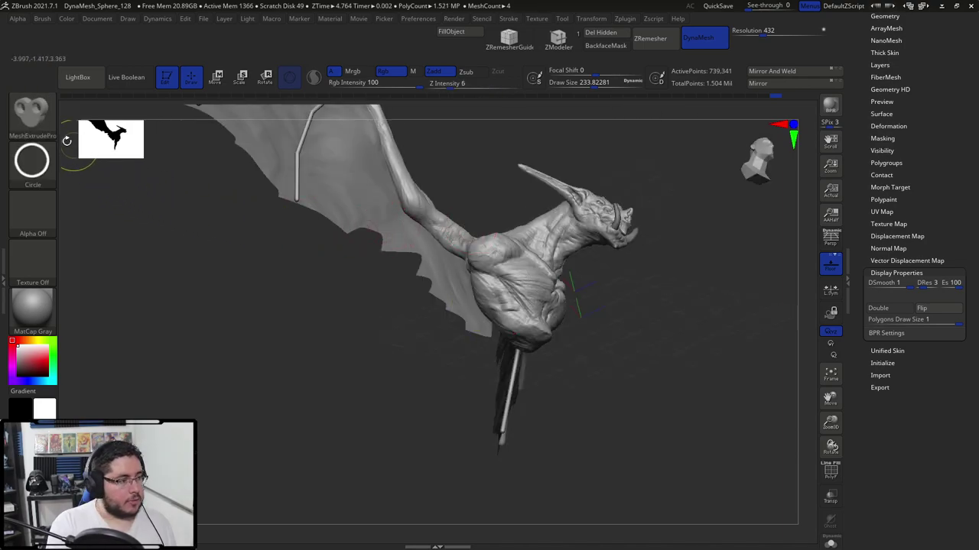
pyautogui.keyDown('ctrl'); pyautogui.click(39, 118); pyautogui.keyUp('ctrl')
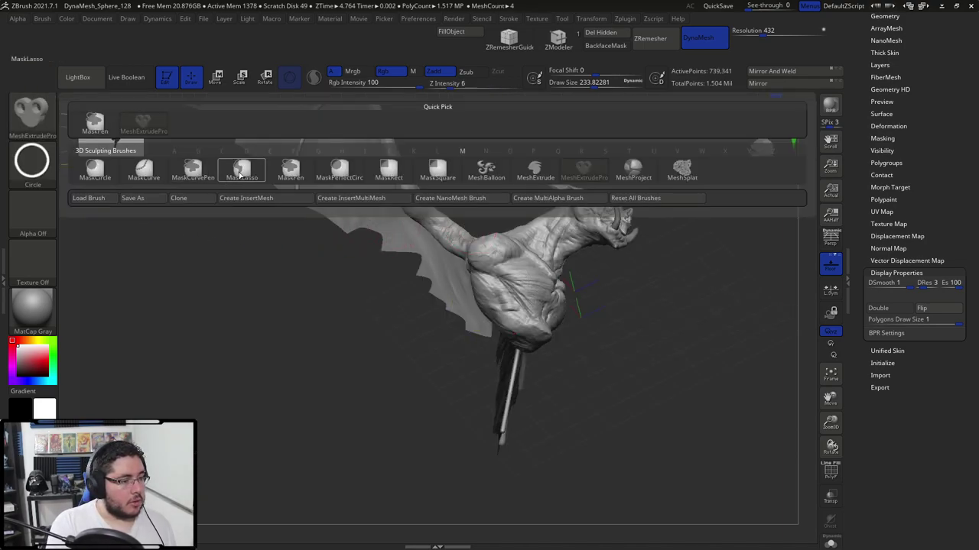
pyautogui.click(240, 174)
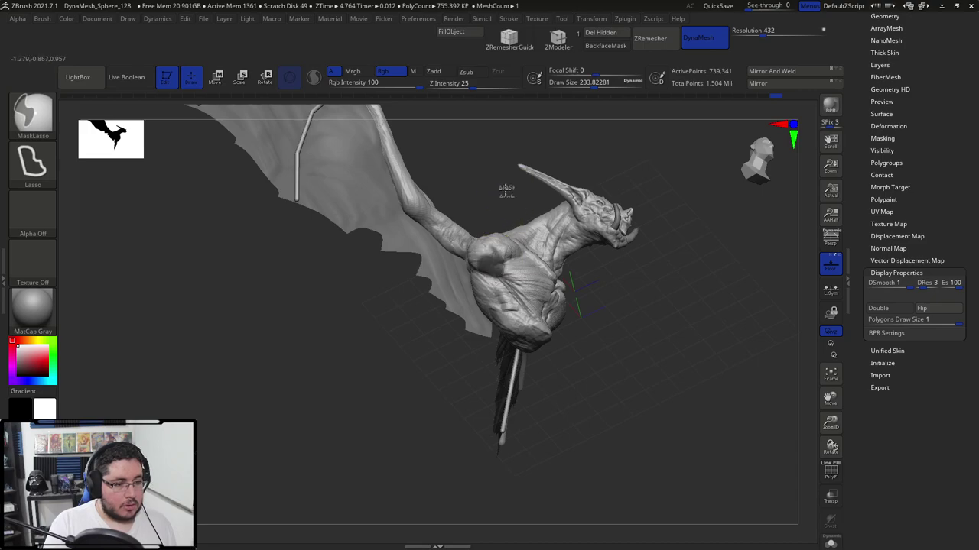
# Try to pull rough arm stumps down from the shoulders with a lasso mask in front view, and remesh the body with DynaMesh.
pyautogui.keyDown('shift'); pyautogui.moveTo(658, 298); pyautogui.dragTo(505, 295); pyautogui.keyUp('shift')
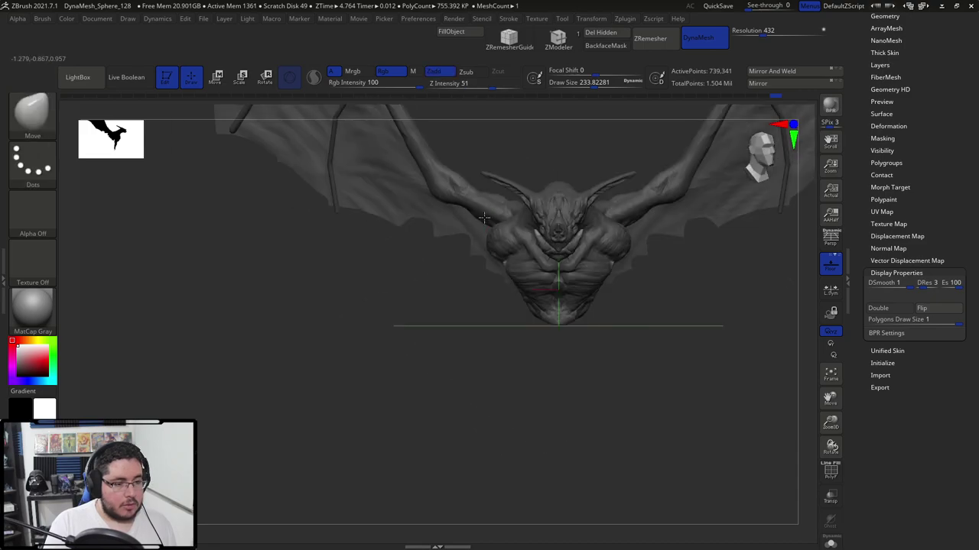
pyautogui.press('w')
pyautogui.moveTo(557, 231); pyautogui.dragTo(534, 324)
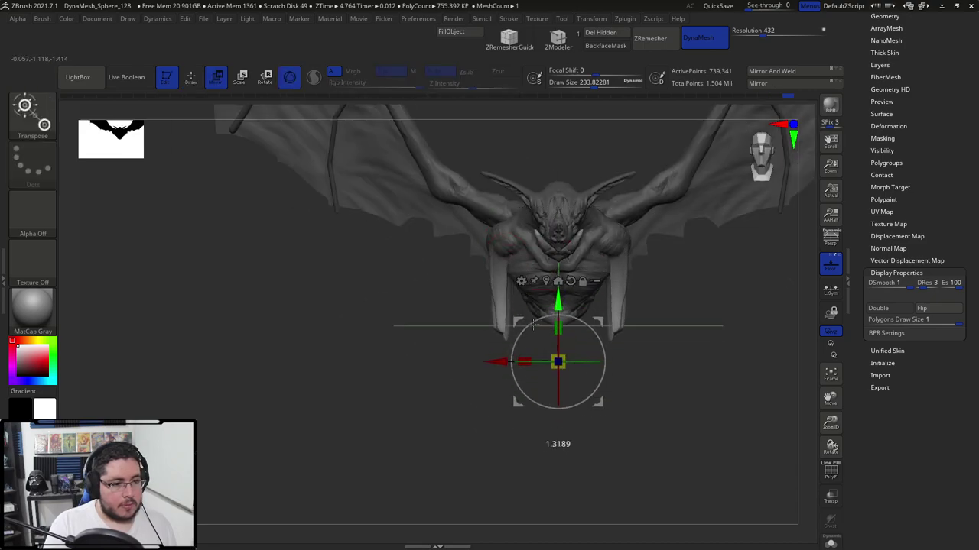
pyautogui.moveTo(493, 362)
pyautogui.mouseDown()
pyautogui.moveTo(479, 361)
pyautogui.moveTo(531, 360)
pyautogui.moveTo(523, 361)
pyautogui.mouseUp()
pyautogui.press('q')
pyautogui.keyDown('ctrl'); pyautogui.moveTo(512, 433); pyautogui.dragTo(604, 451); pyautogui.keyUp('ctrl')
pyautogui.keyDown('ctrl'); pyautogui.moveTo(543, 484); pyautogui.dragTo(502, 437); pyautogui.keyUp('ctrl')
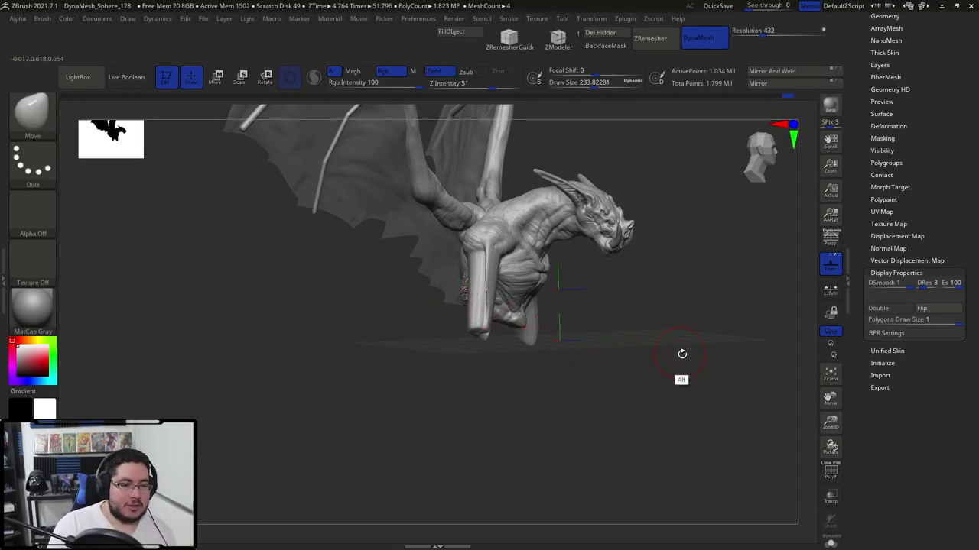
# Try to flatten the surfaces of the arm stumps with the TrimDynamic brush at a draw size of about 268.
pyautogui.moveTo(681, 354)
pyautogui.keyDown('alt'); pyautogui.mouseDown()
pyautogui.moveTo(693, 361)
pyautogui.moveTo(679, 357)
pyautogui.mouseUp(); pyautogui.keyUp('alt')
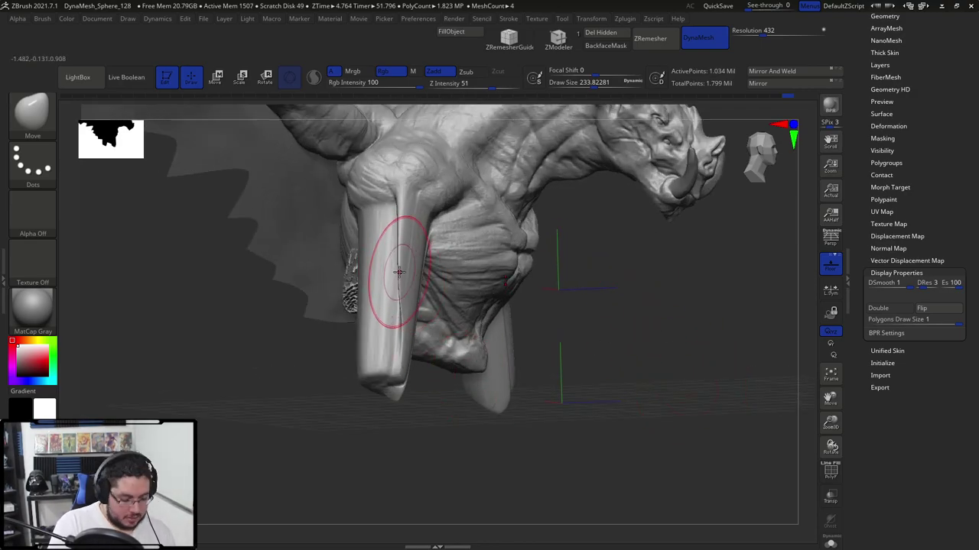
pyautogui.press('b')
pyautogui.press('t')
pyautogui.press('d')
pyautogui.moveTo(329, 407); pyautogui.dragTo(428, 390)
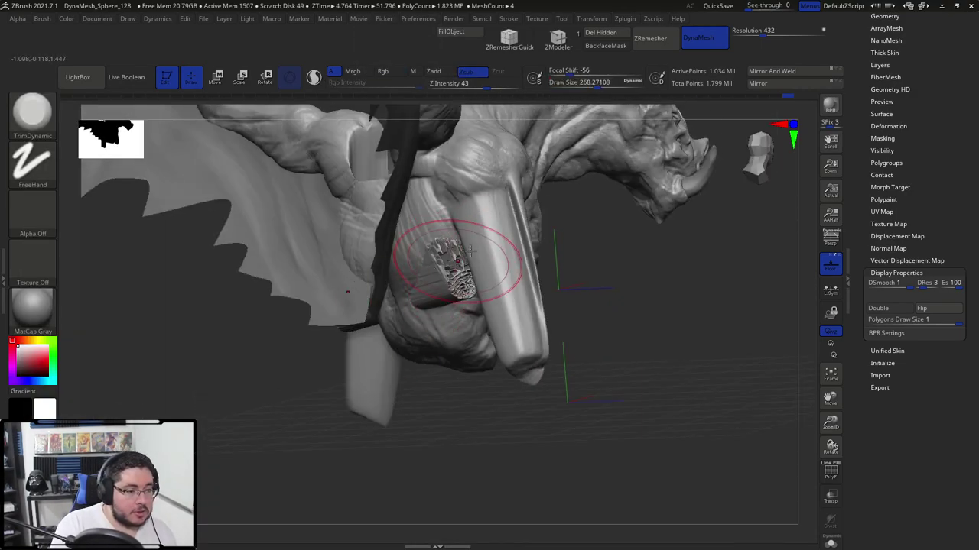
pyautogui.moveTo(612, 329); pyautogui.dragTo(549, 291)
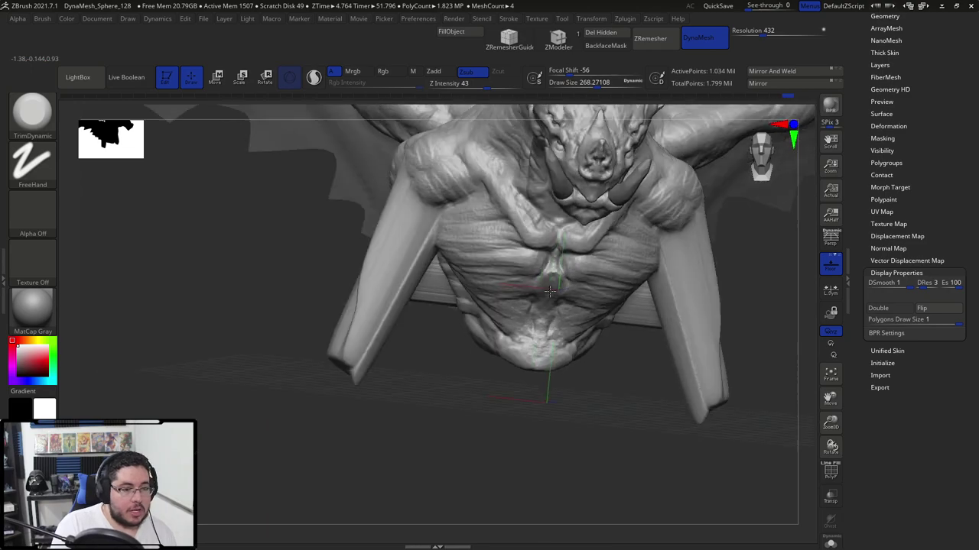
# Undo the arm extrusion and clear the mask from the body.
pyautogui.hotkey('ctrl', 'z')
pyautogui.hotkey('ctrl', 'z')
pyautogui.hotkey('ctrl', 'z')
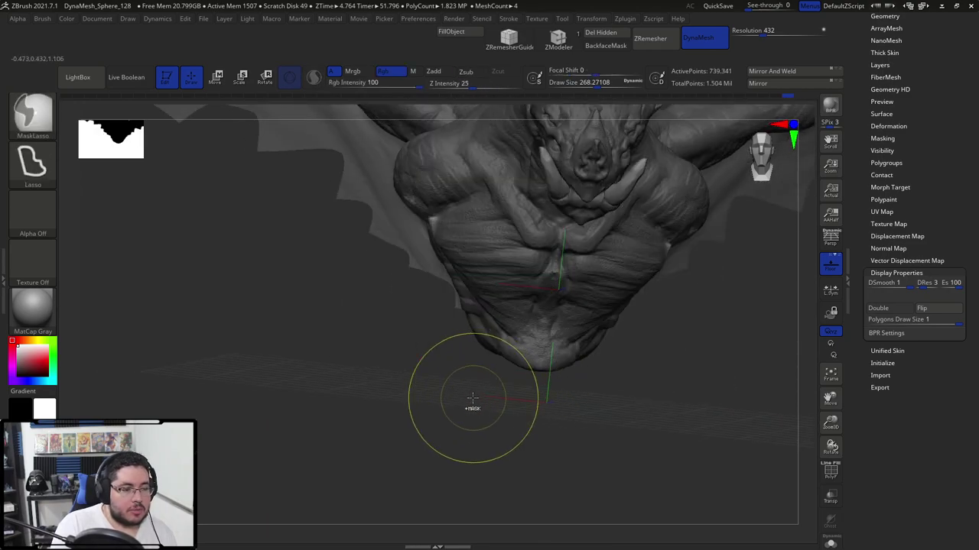
pyautogui.moveTo(472, 398)
pyautogui.mouseDown()
pyautogui.moveTo(462, 360)
pyautogui.moveTo(482, 320)
pyautogui.moveTo(561, 313)
pyautogui.moveTo(612, 430)
pyautogui.moveTo(622, 391)
pyautogui.moveTo(603, 343)
pyautogui.mouseUp()
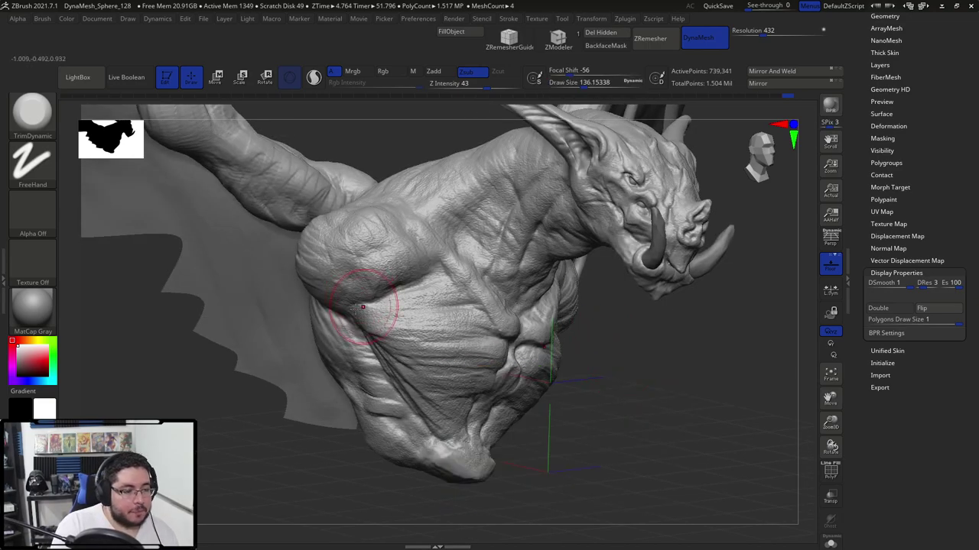
# Build small teeth along the side of the mouth behind the tusk using ClayBuildup at draw size about 20 and Z Intensity 20.
pyautogui.keyDown('alt'); pyautogui.moveTo(706, 328); pyautogui.dragTo(637, 415); pyautogui.keyUp('alt')
pyautogui.moveTo(753, 421)
pyautogui.keyDown('alt'); pyautogui.mouseDown()
pyautogui.moveTo(611, 424)
pyautogui.moveTo(539, 412)
pyautogui.moveTo(532, 425)
pyautogui.mouseUp(); pyautogui.keyUp('alt')
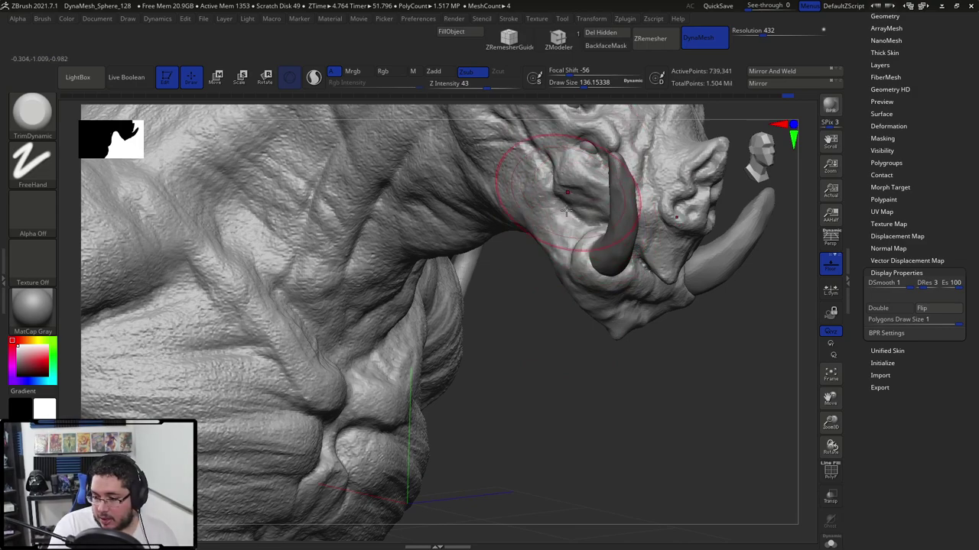
pyautogui.press('b')
pyautogui.press('c')
pyautogui.press('b')
pyautogui.press('space')
pyautogui.moveTo(587, 222); pyautogui.dragTo(574, 216)
pyautogui.press('space')
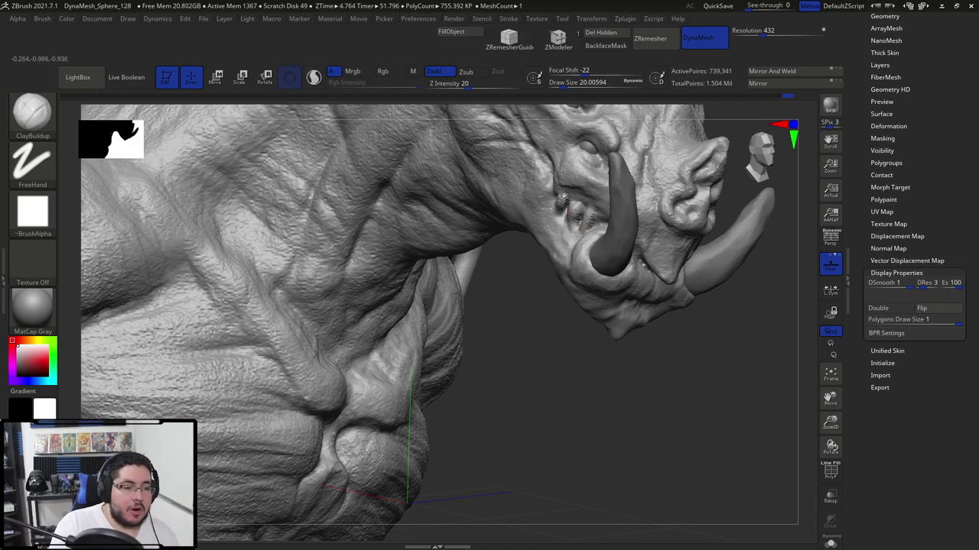
pyautogui.moveTo(561, 199); pyautogui.dragTo(557, 187)
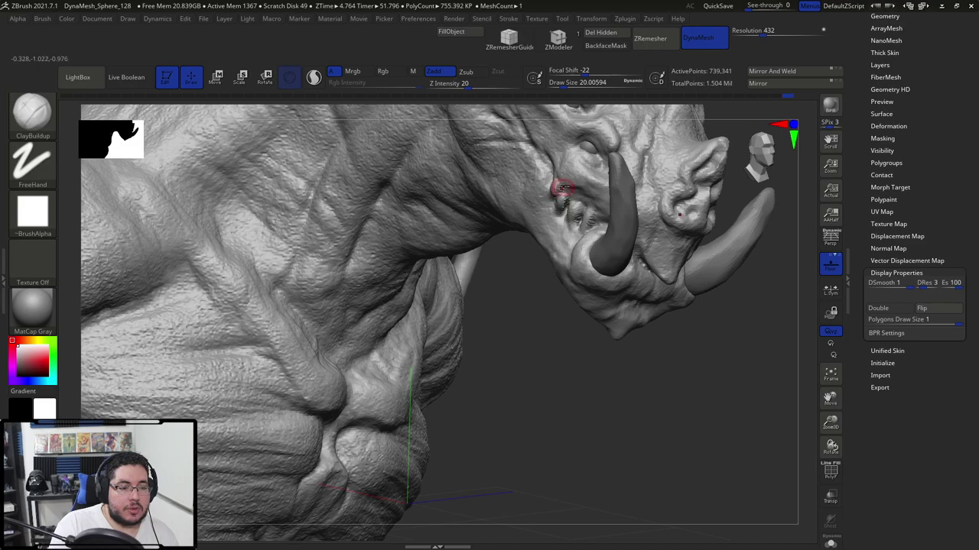
# Sharpen the gaps between the side teeth with the DamStandard brush at a draw size of about 17.
pyautogui.press('b')
pyautogui.press('d')
pyautogui.press('s')
pyautogui.press('space')
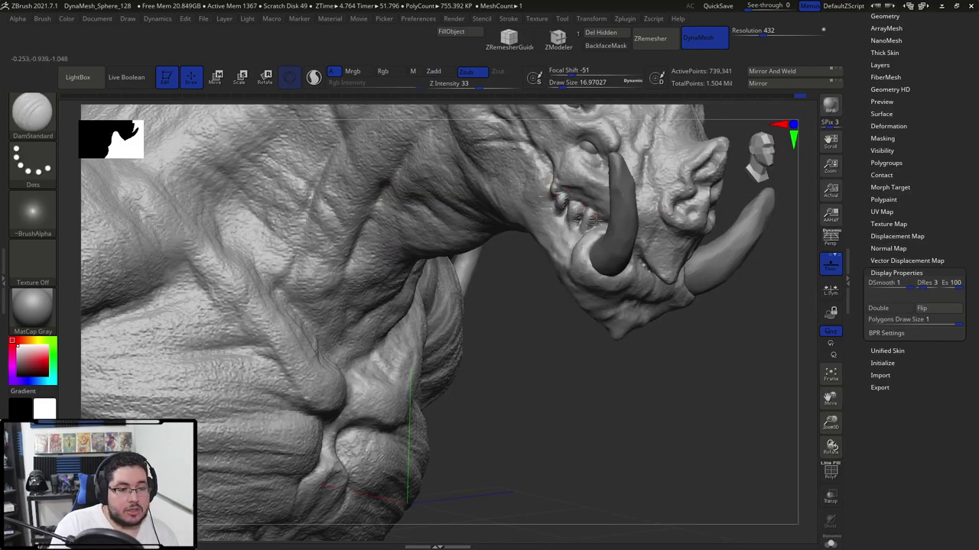
# Pull small front teeth up from the lower lip between the tusks with the SnakeHook brush at draw size about 17.
pyautogui.moveTo(720, 358); pyautogui.dragTo(656, 287)
pyautogui.press('b')
pyautogui.press('c')
pyautogui.press('b')
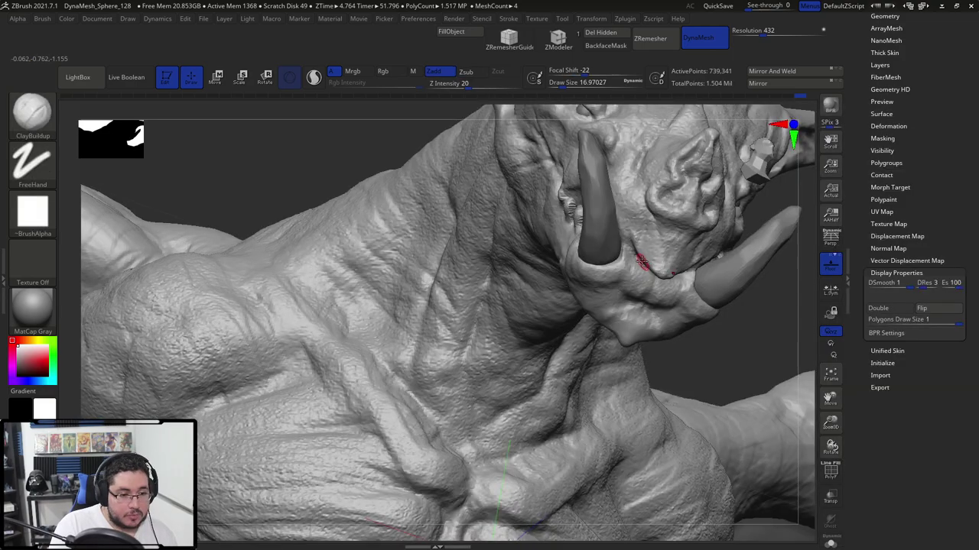
pyautogui.press('b')
pyautogui.press('s')
pyautogui.press('h')
pyautogui.click(608, 286)
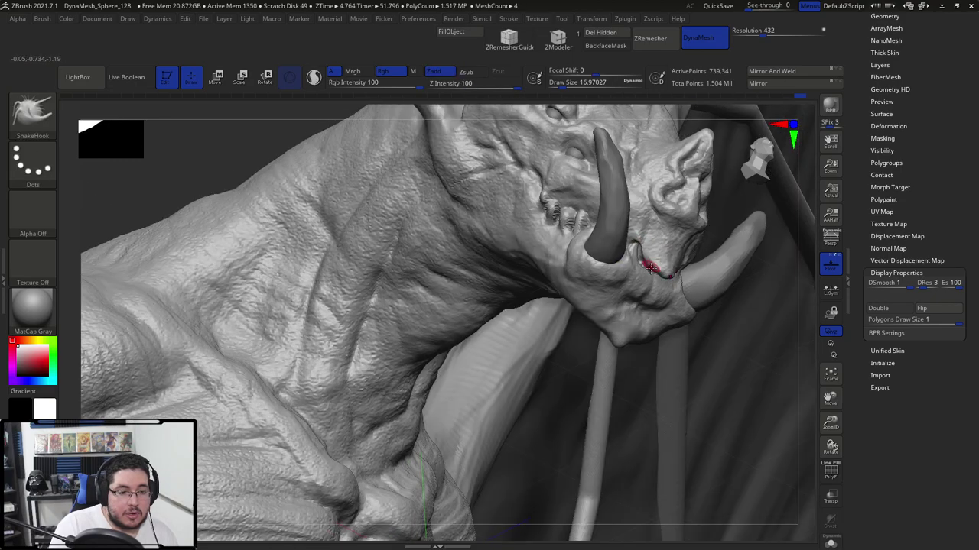
pyautogui.hotkey('ctrl', 'z')
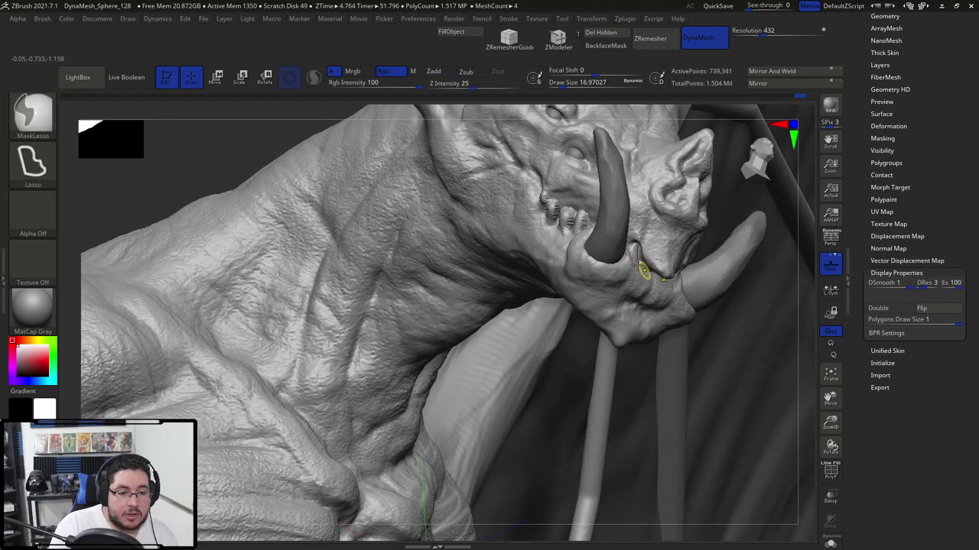
pyautogui.moveTo(641, 262)
pyautogui.mouseDown()
pyautogui.moveTo(649, 247)
pyautogui.moveTo(651, 261)
pyautogui.mouseUp()
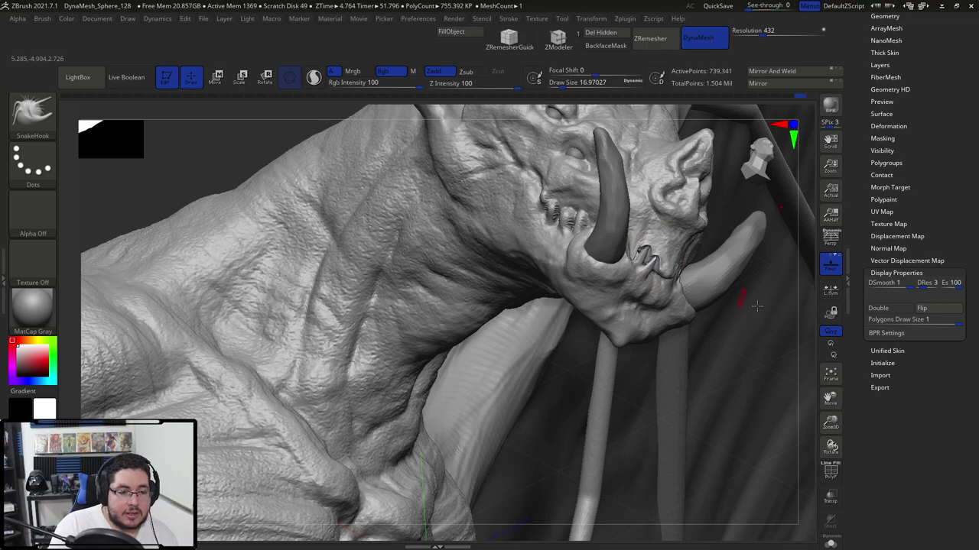
# Build up and smooth the teeth beside the tusk with the ClayBuildup brush at a draw size of about 25.
pyautogui.press('b')
pyautogui.press('c')
pyautogui.press('b')
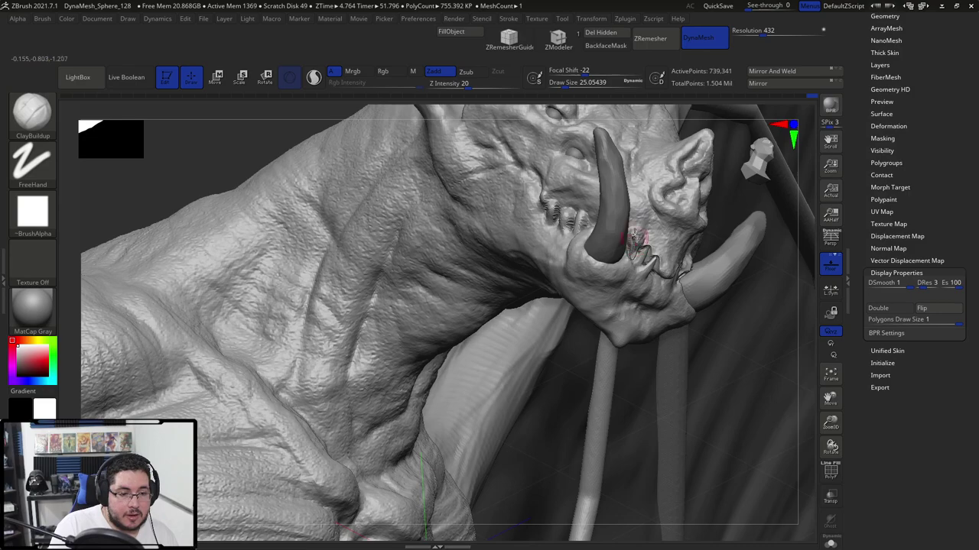
pyautogui.keyDown('shift'); pyautogui.moveTo(638, 260); pyautogui.dragTo(636, 251); pyautogui.keyUp('shift')
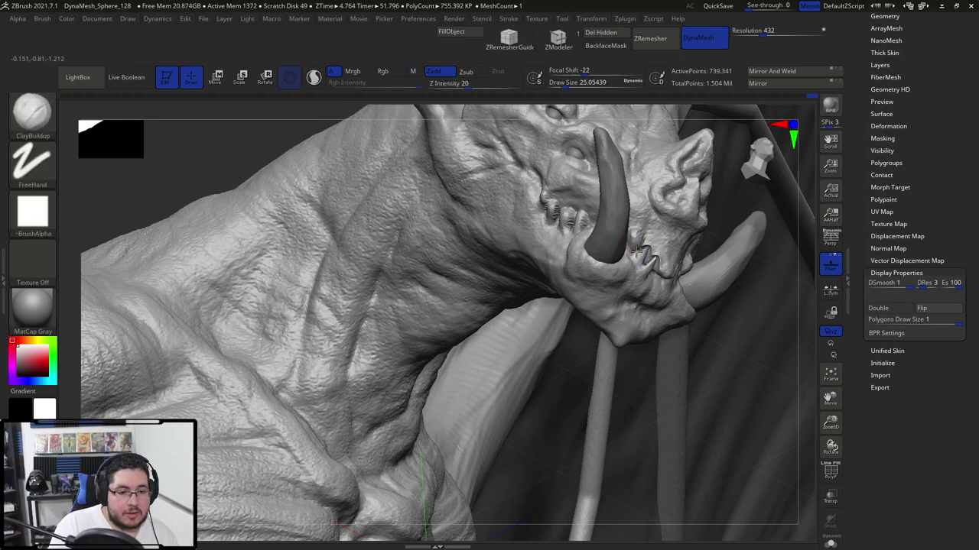
# Carve definition around the front teeth and lip with the DamStandard brush at a draw size of about 16.
pyautogui.press('b')
pyautogui.press('d')
pyautogui.press('s')
pyautogui.press('space')
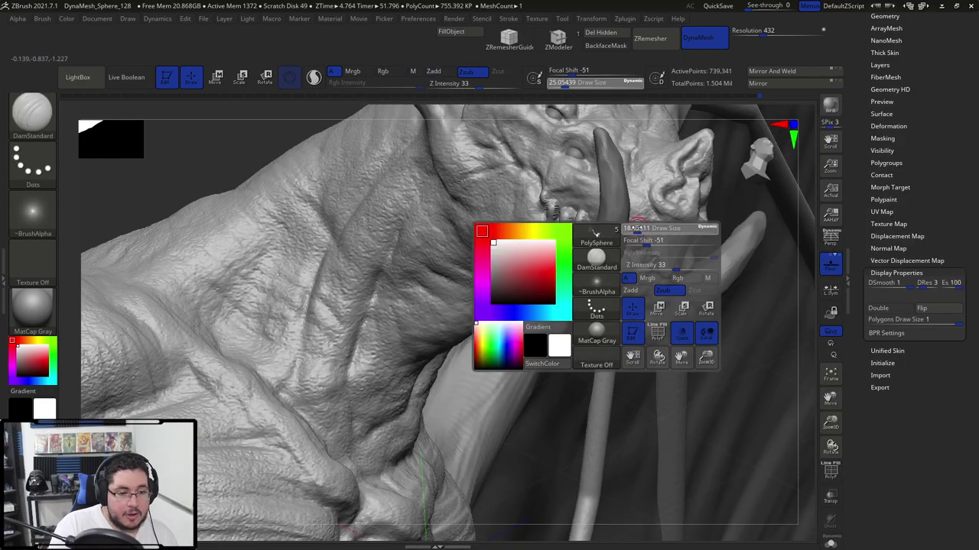
pyautogui.moveTo(818, 244); pyautogui.dragTo(743, 255)
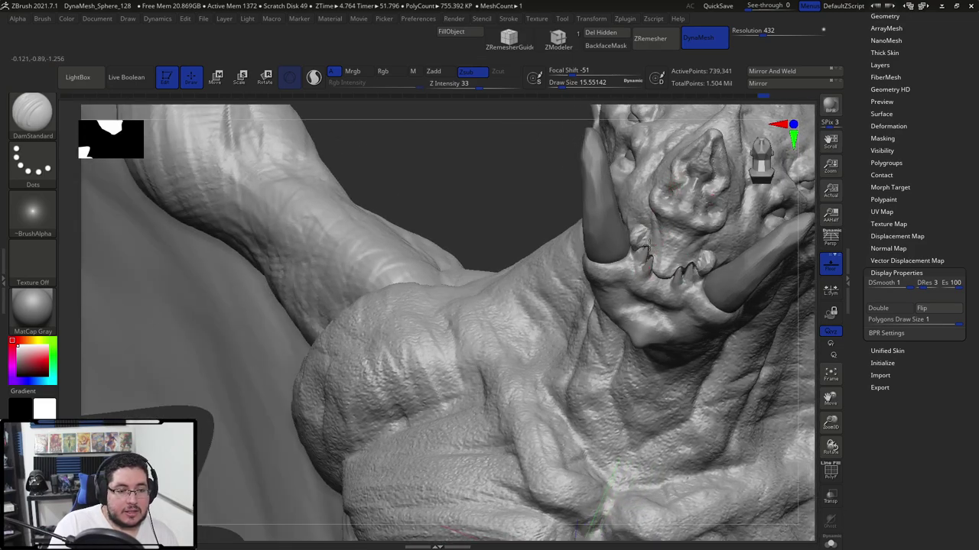
pyautogui.moveTo(647, 224); pyautogui.dragTo(636, 198, button='right')
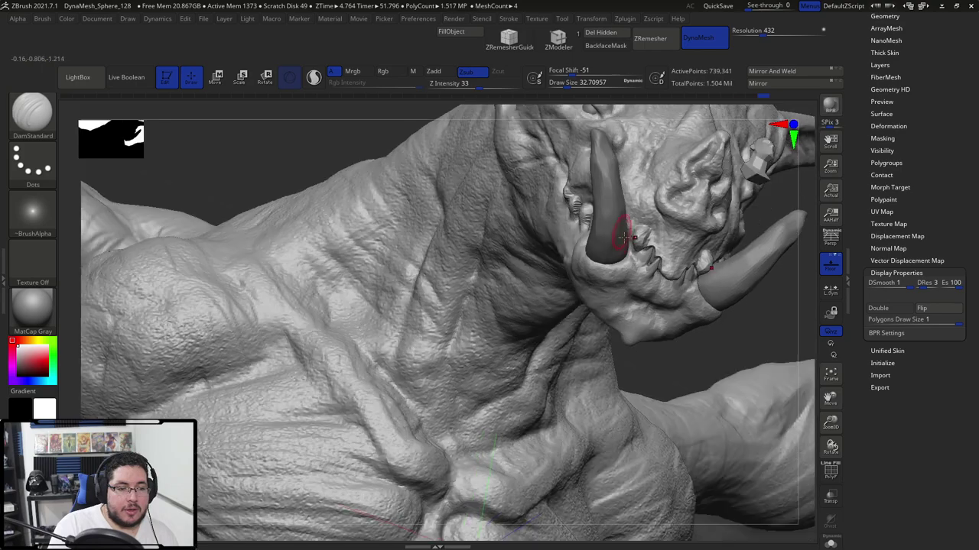
pyautogui.moveTo(699, 231)
pyautogui.keyDown('alt'); pyautogui.mouseDown(button='right')
pyautogui.moveTo(689, 196)
pyautogui.moveTo(703, 180)
pyautogui.moveTo(681, 162)
pyautogui.mouseUp(button='right'); pyautogui.keyUp('alt')
pyautogui.keyDown('alt'); pyautogui.moveTo(596, 357); pyautogui.dragTo(561, 444, button='right'); pyautogui.keyUp('alt')
pyautogui.moveTo(561, 444); pyautogui.dragTo(561, 414, button='right')
pyautogui.keyDown('alt'); pyautogui.moveTo(560, 414); pyautogui.dragTo(526, 443, button='right'); pyautogui.keyUp('alt')
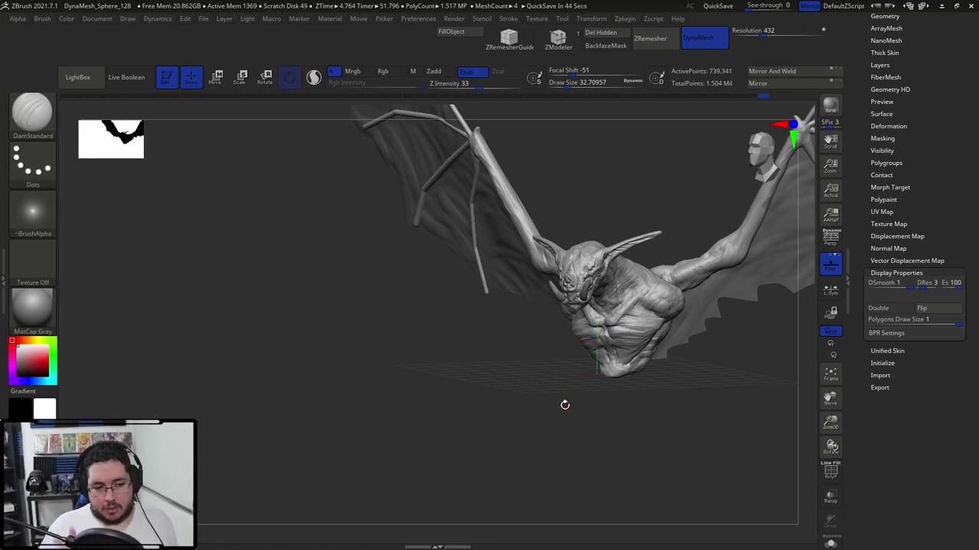
pyautogui.moveTo(612, 197); pyautogui.dragTo(633, 180)
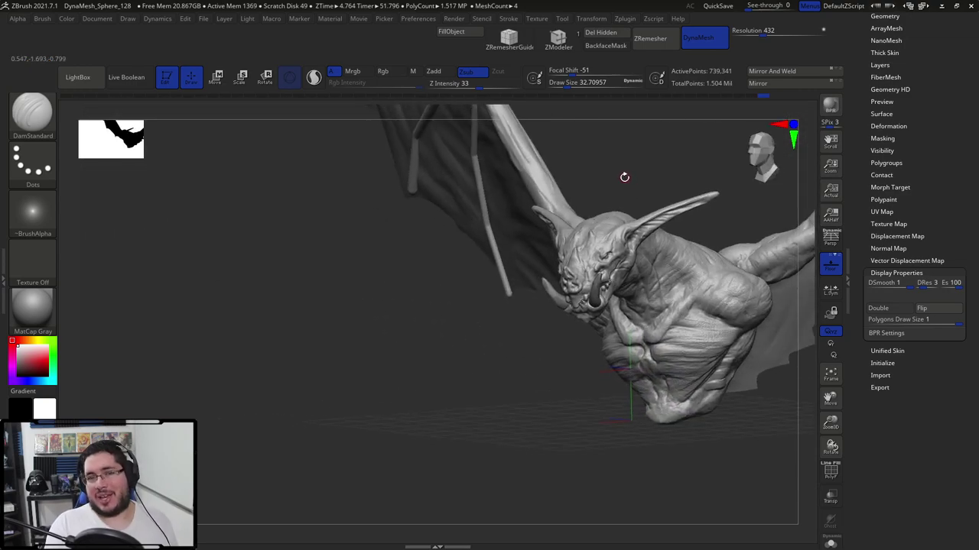